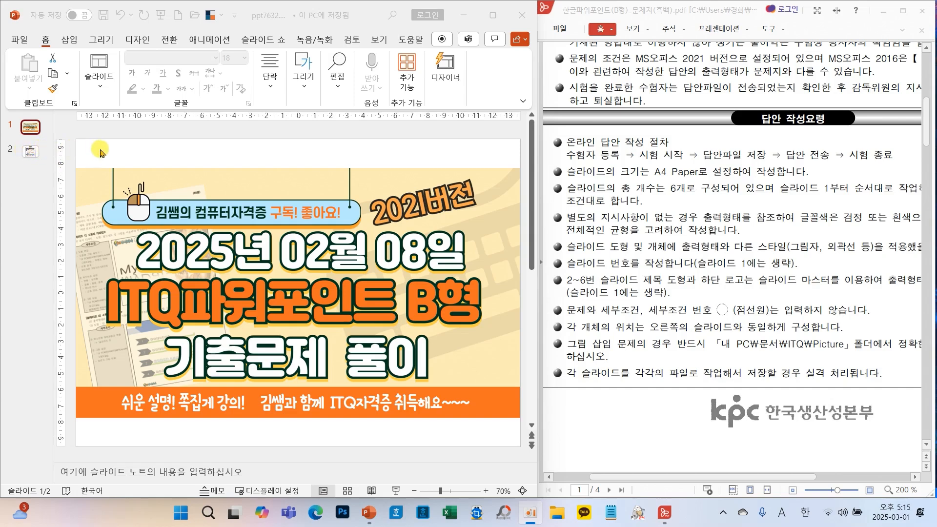
# Select slide 2 and turn on the gridlines alongside the ruler
pyautogui.click(33, 156)
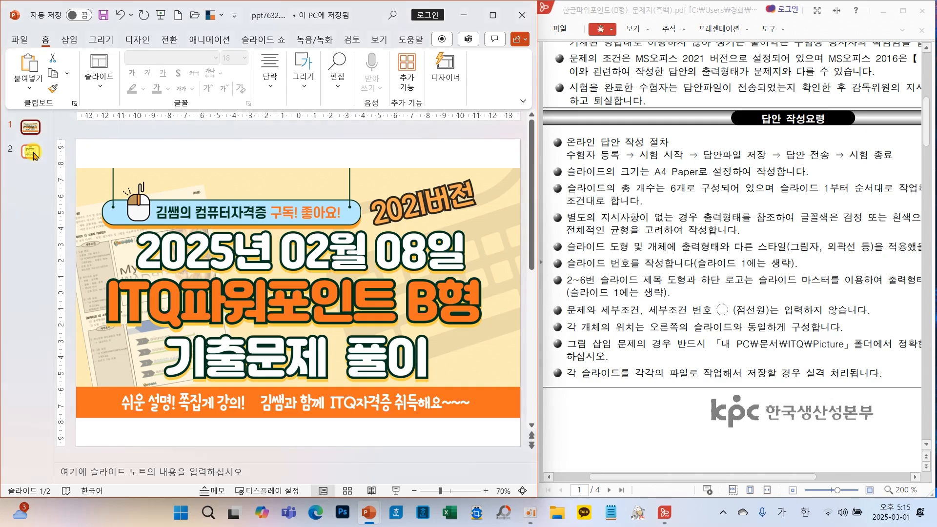
pyautogui.click(34, 156)
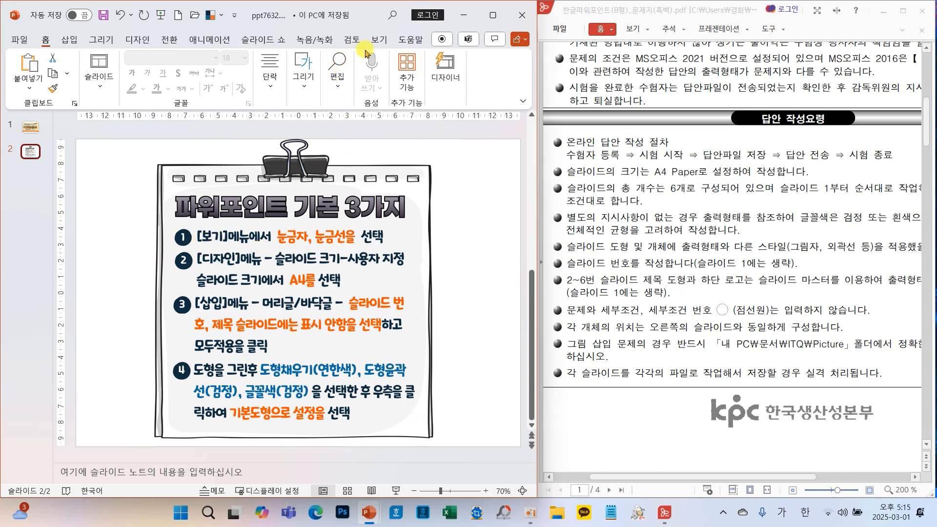
pyautogui.click(379, 40)
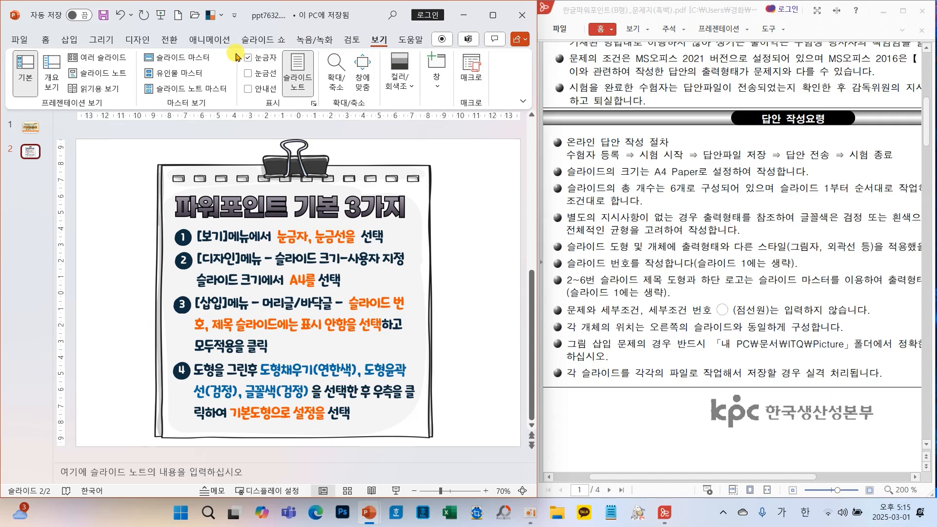
pyautogui.click(264, 78)
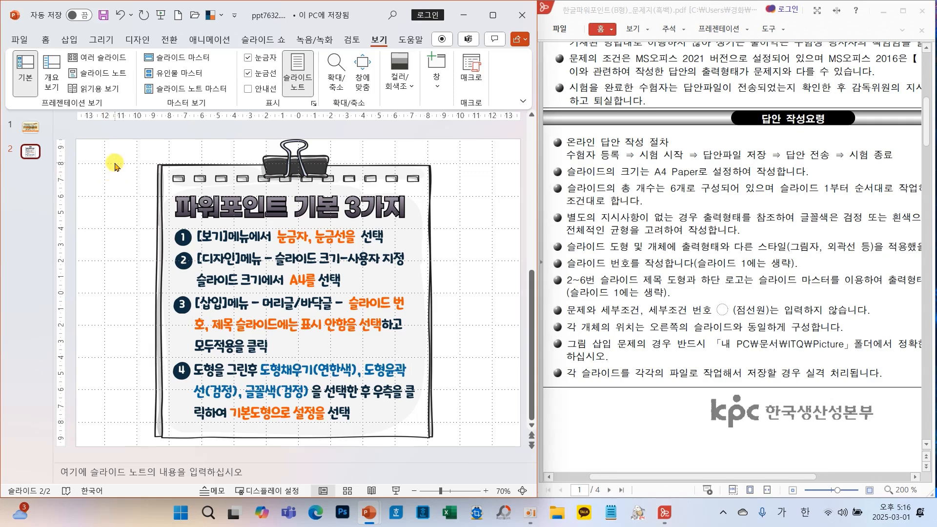
pyautogui.hotkey('ctrl', '2')
pyautogui.moveTo(71, 104)
pyautogui.mouseDown()
pyautogui.moveTo(340, 131)
pyautogui.moveTo(534, 131)
pyautogui.mouseUp()
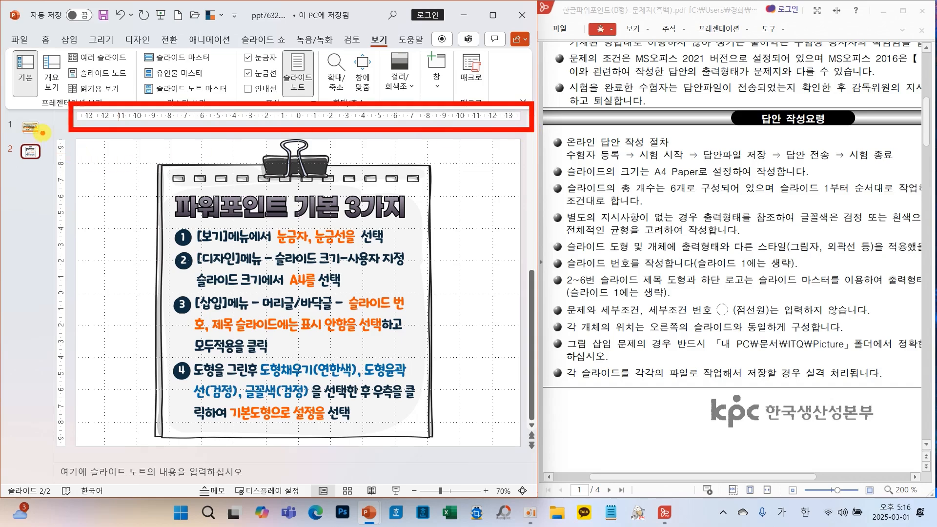
pyautogui.moveTo(43, 133)
pyautogui.mouseDown()
pyautogui.moveTo(73, 332)
pyautogui.moveTo(76, 453)
pyautogui.mouseUp()
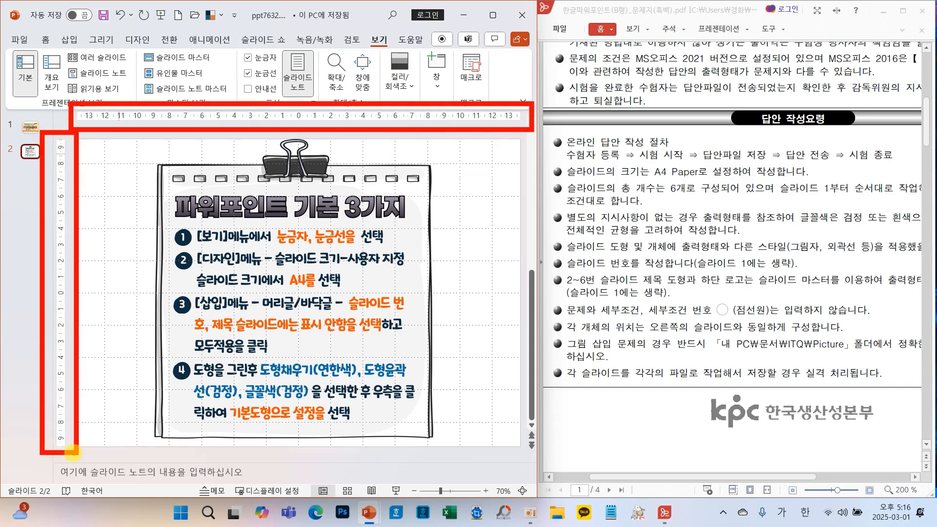
pyautogui.press('Escape')
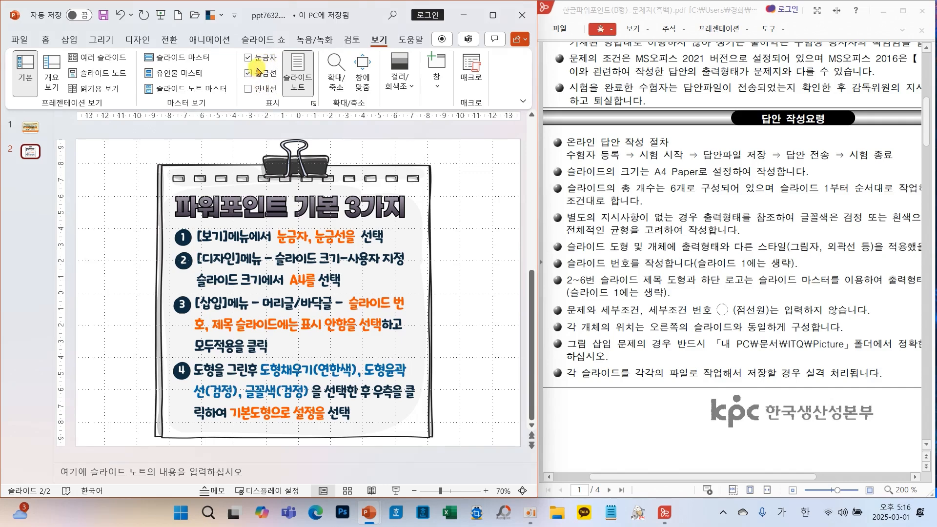
pyautogui.click(45, 41)
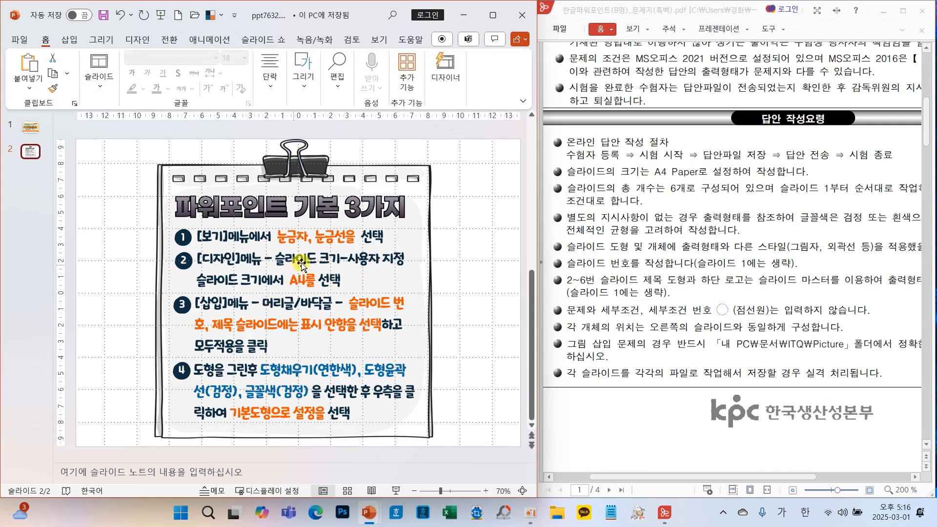
# Set the slide size to A4 용지(210x297mm) through the custom slide size settings
pyautogui.click(135, 40)
pyautogui.moveTo(537, 215); pyautogui.dragTo(791, 224)
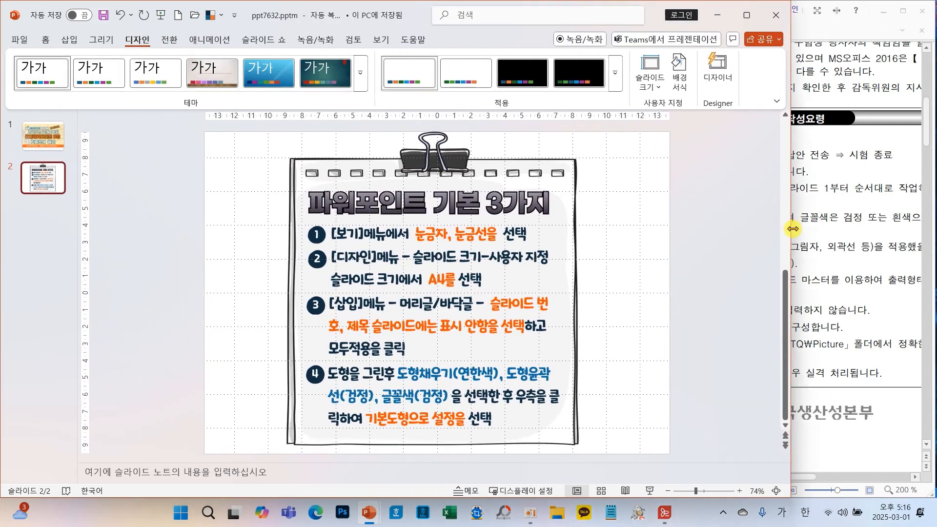
pyautogui.click(652, 88)
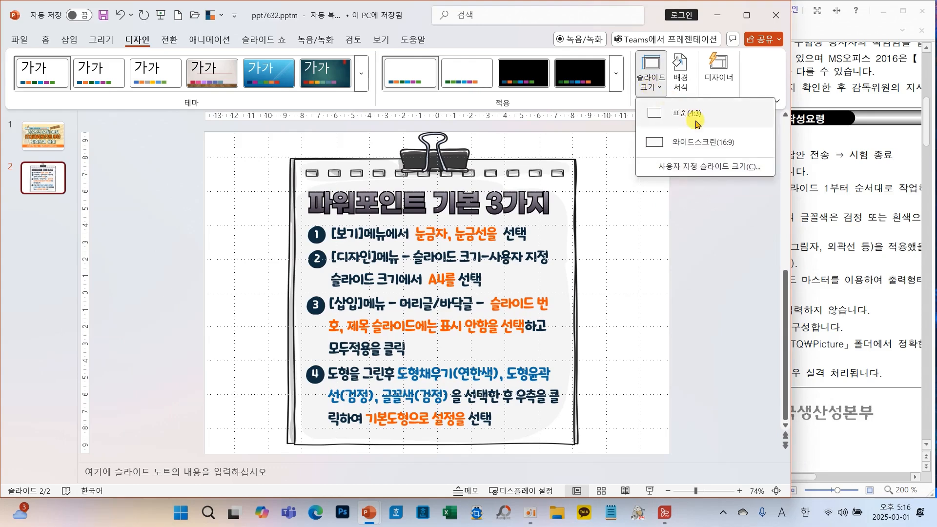
pyautogui.click(689, 167)
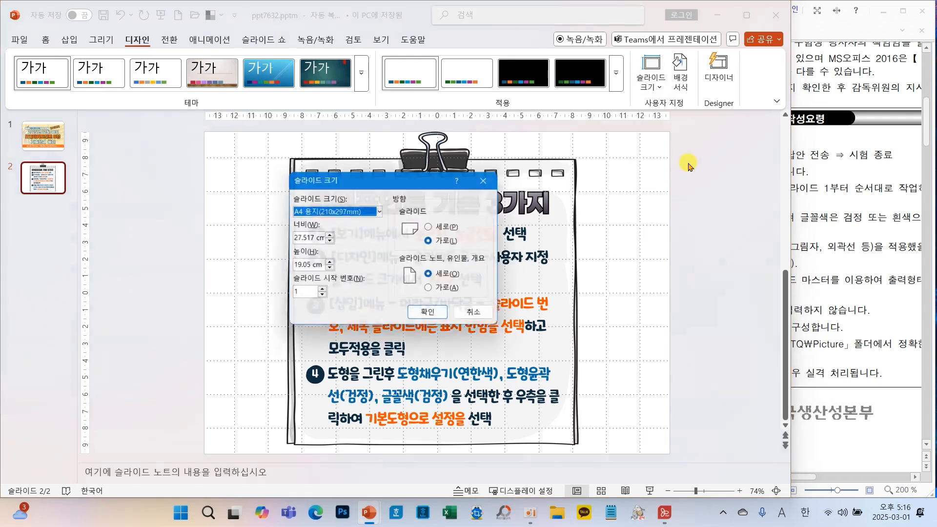
pyautogui.moveTo(413, 175); pyautogui.dragTo(278, 110)
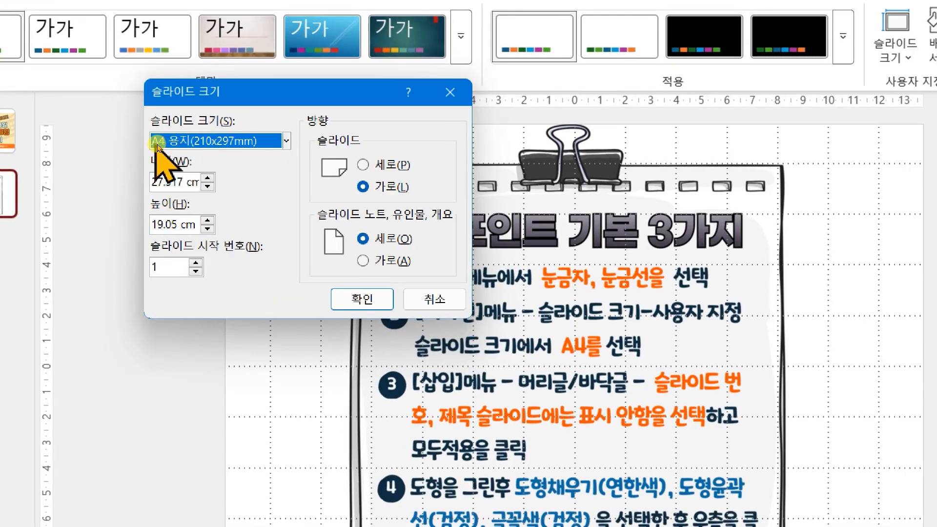
pyautogui.click(158, 143)
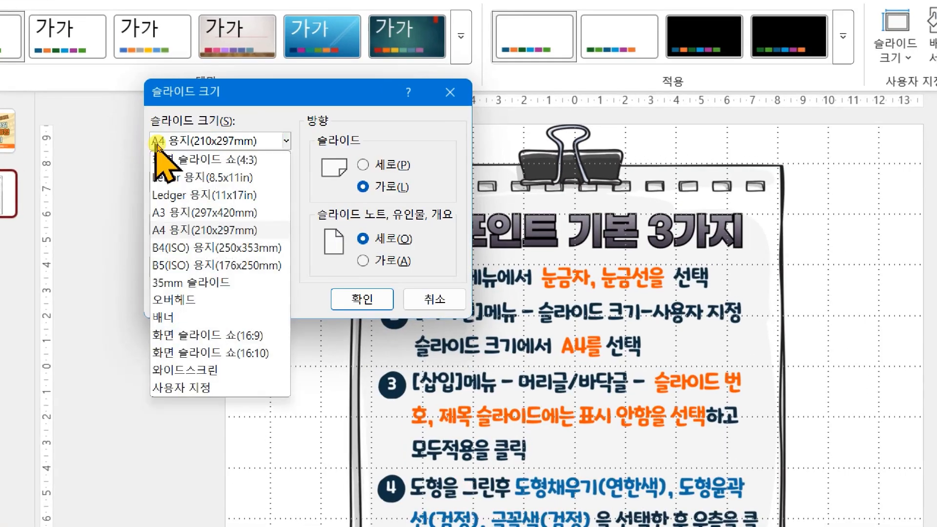
pyautogui.click(190, 229)
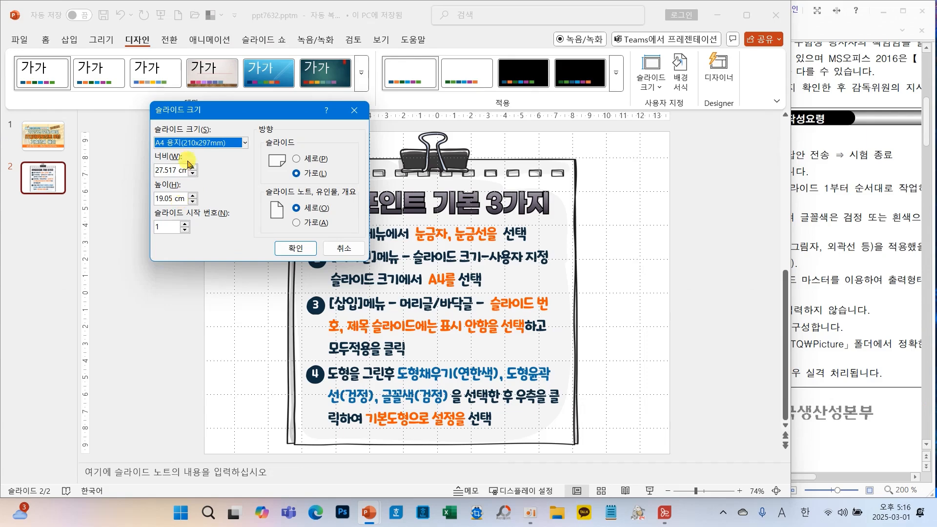
pyautogui.click(296, 249)
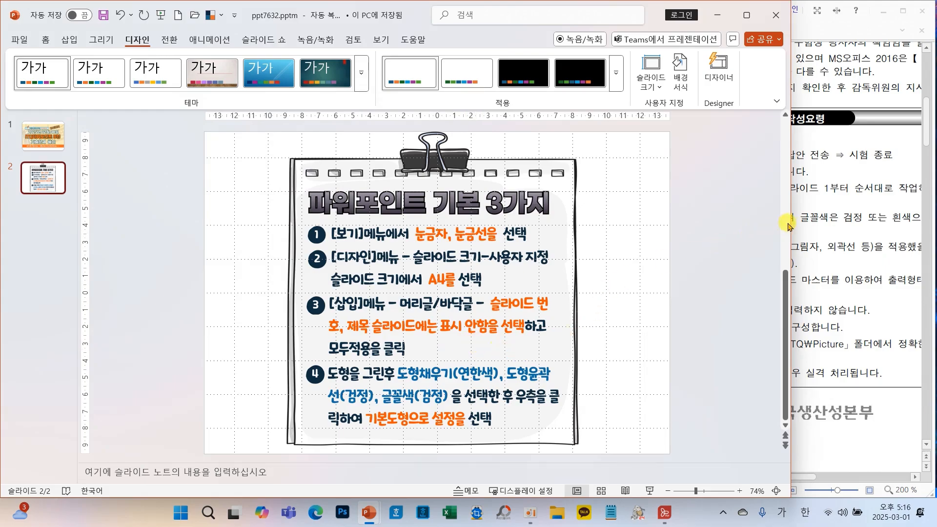
pyautogui.moveTo(788, 224); pyautogui.dragTo(536, 248)
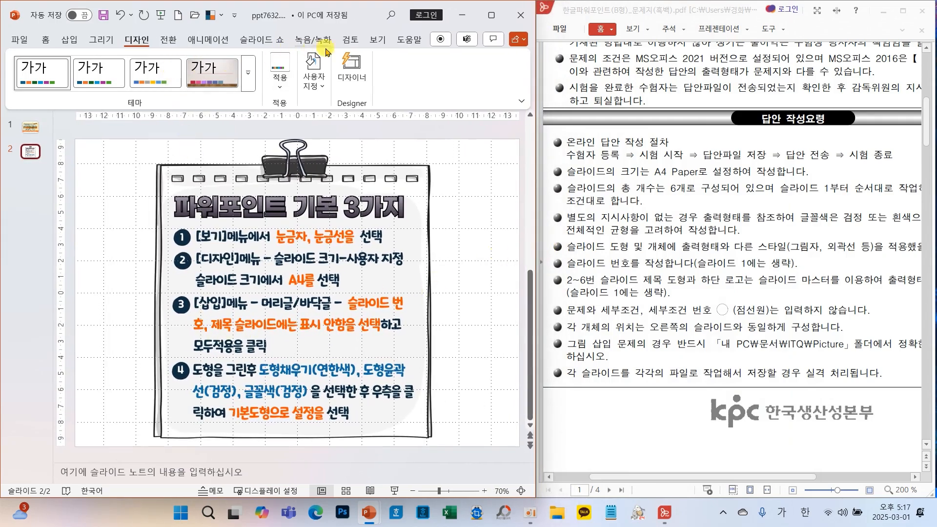
# In the header and footer settings, enable 슬라이드 번호 and 제목 슬라이드에는 표시 안 함
pyautogui.click(68, 41)
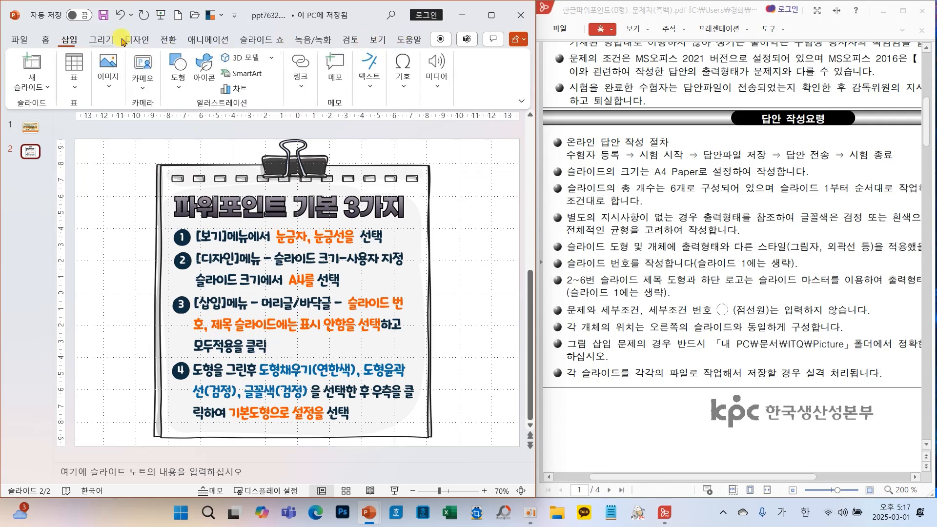
pyautogui.click(370, 71)
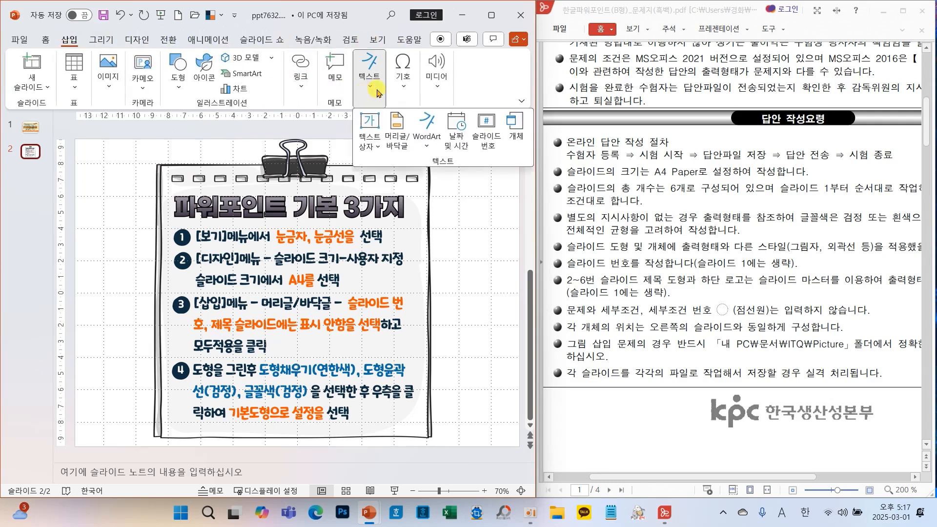
pyautogui.click(398, 128)
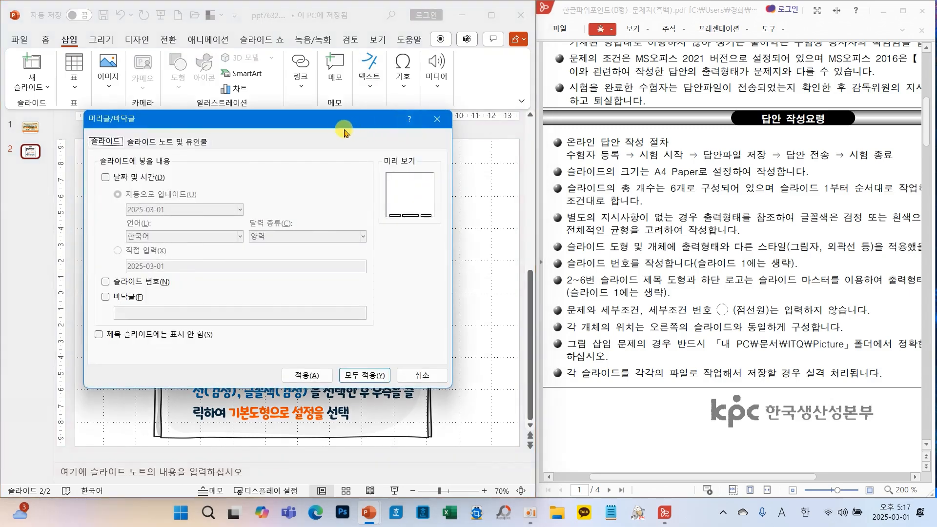
pyautogui.moveTo(344, 123); pyautogui.dragTo(393, 90)
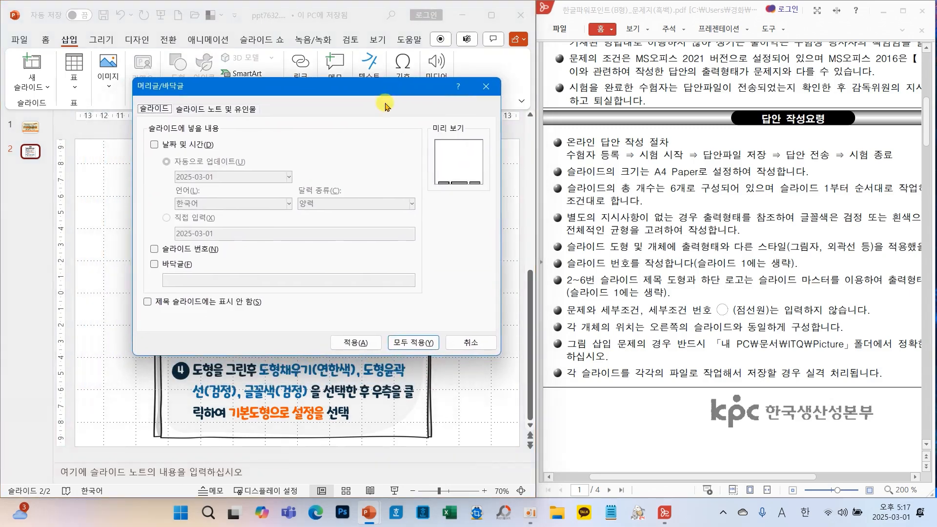
pyautogui.click(192, 251)
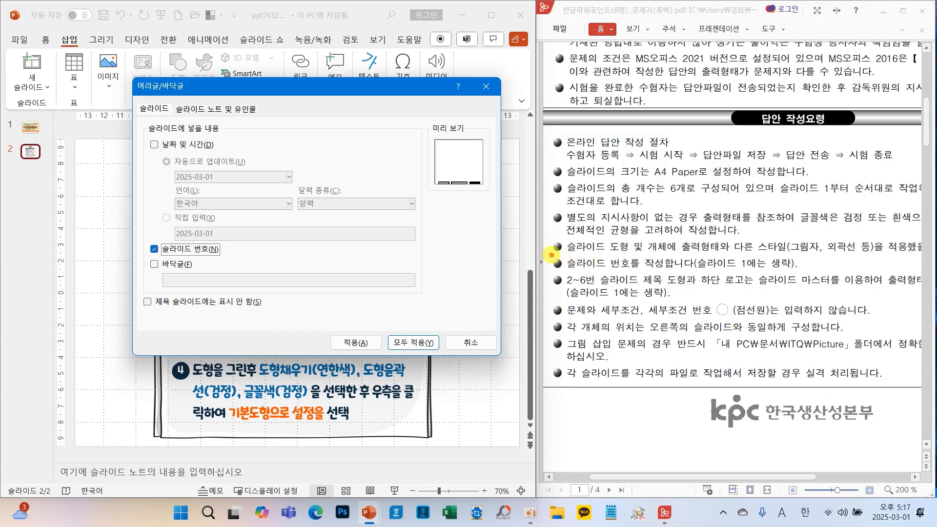
pyautogui.moveTo(550, 253)
pyautogui.mouseDown()
pyautogui.moveTo(722, 278)
pyautogui.moveTo(696, 276)
pyautogui.moveTo(804, 274)
pyautogui.mouseUp()
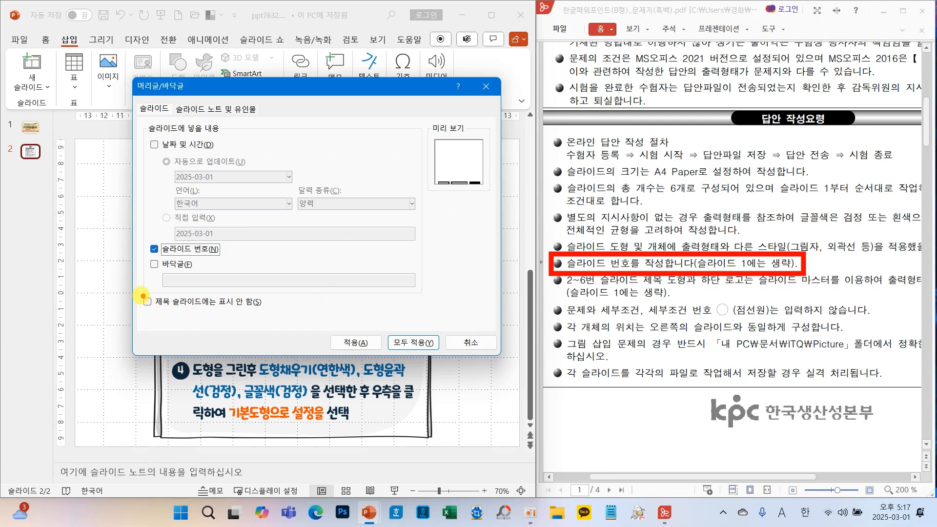
pyautogui.moveTo(132, 293)
pyautogui.mouseDown()
pyautogui.moveTo(208, 293)
pyautogui.moveTo(276, 315)
pyautogui.moveTo(131, 310)
pyautogui.mouseUp()
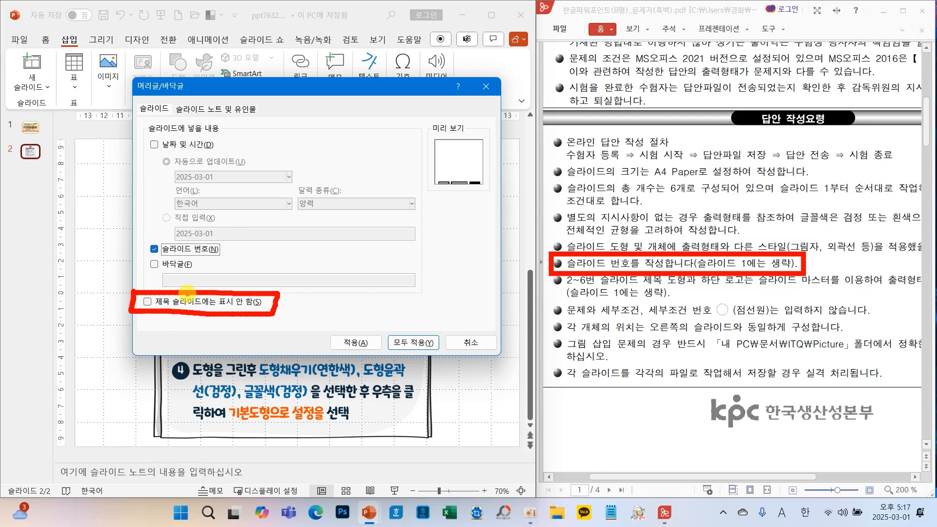
pyautogui.click(175, 301)
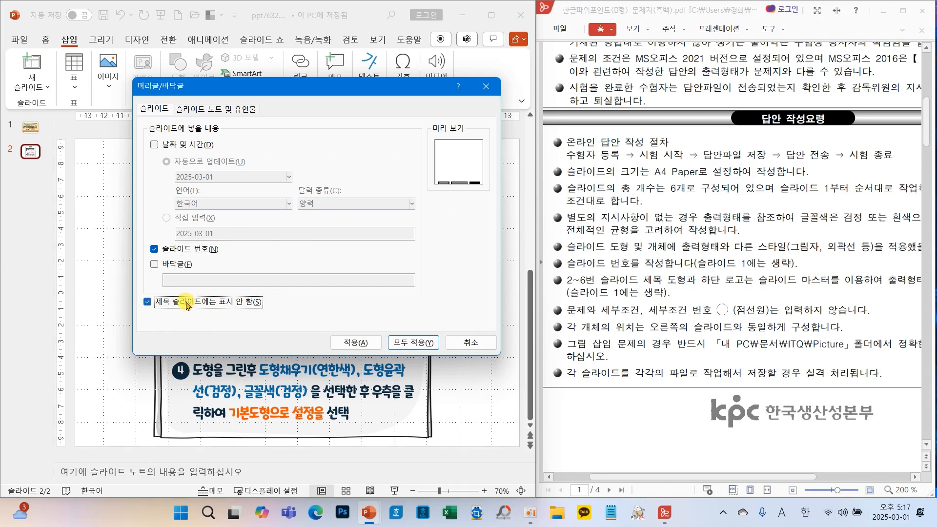
pyautogui.moveTo(203, 82)
pyautogui.mouseDown()
pyautogui.moveTo(127, 100)
pyautogui.moveTo(214, 87)
pyautogui.moveTo(200, 97)
pyautogui.mouseUp()
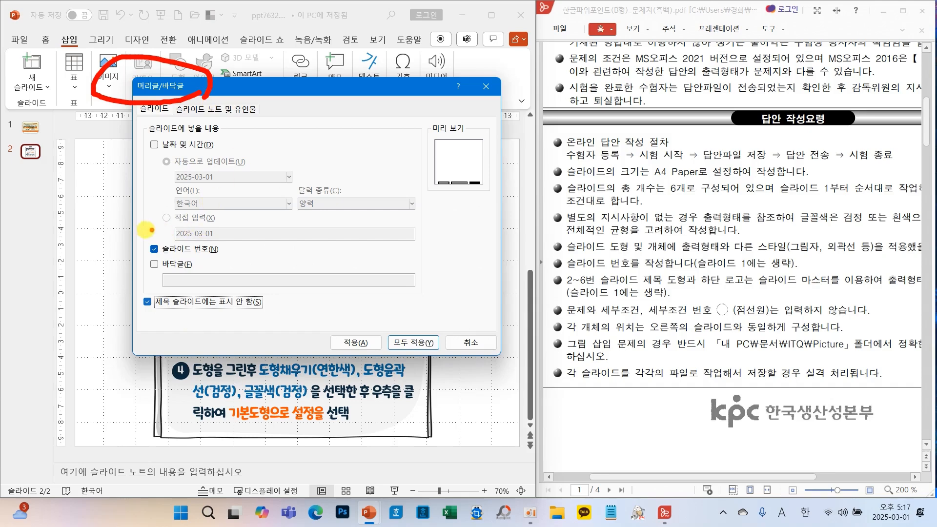
pyautogui.moveTo(120, 230); pyautogui.dragTo(238, 265)
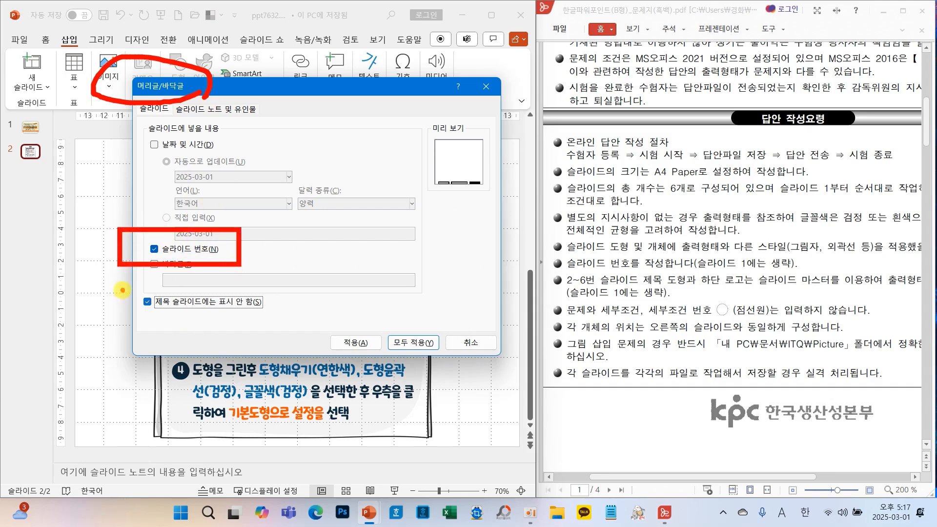
pyautogui.moveTo(119, 288); pyautogui.dragTo(278, 318)
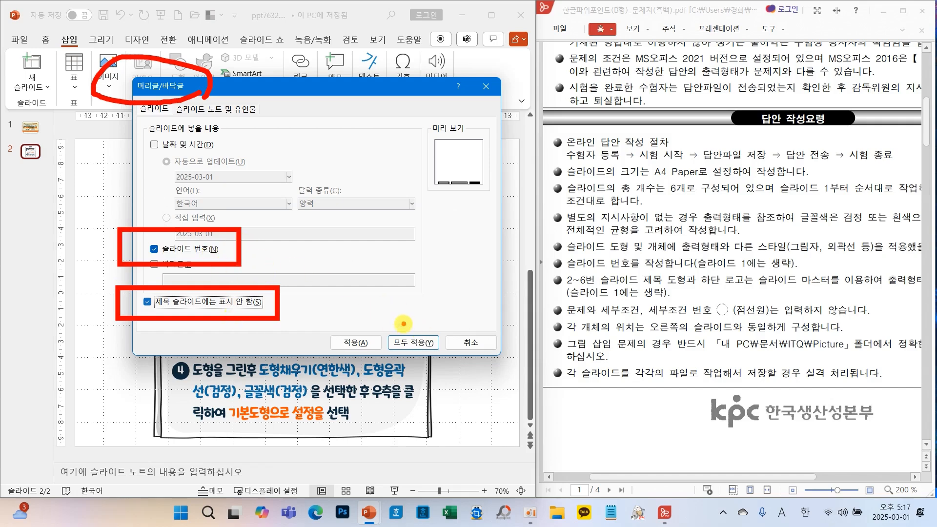
pyautogui.moveTo(404, 323); pyautogui.dragTo(471, 278)
pyautogui.press('Escape')
# Apply the header and footer settings to all slides and check slides 1 and 2
pyautogui.click(403, 341)
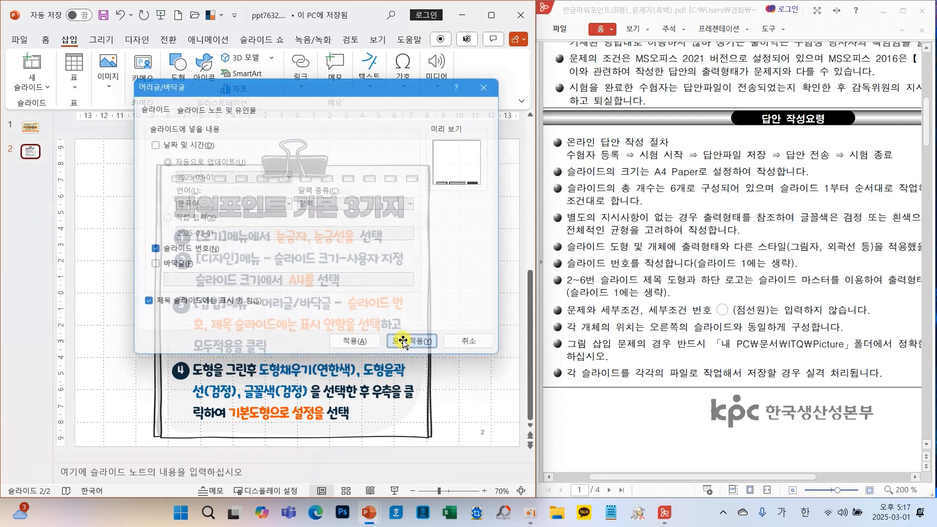
pyautogui.click(31, 127)
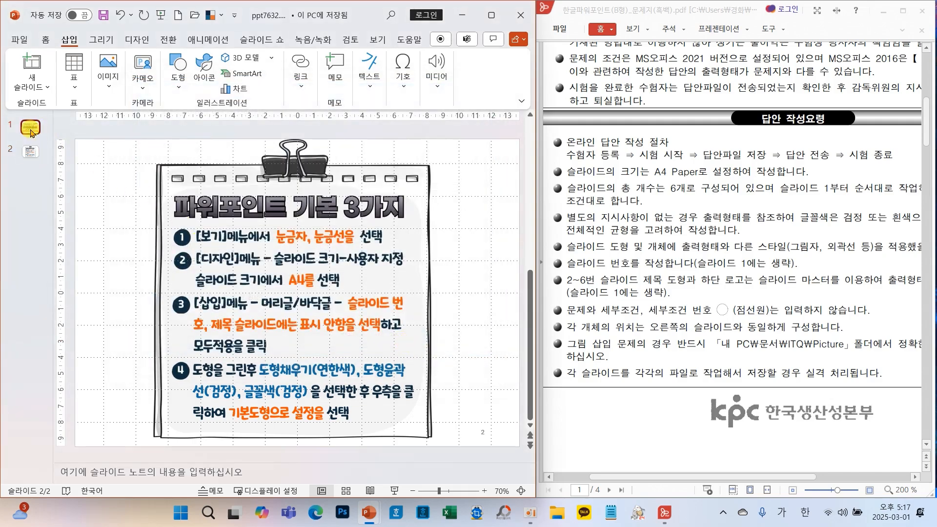
pyautogui.click(30, 156)
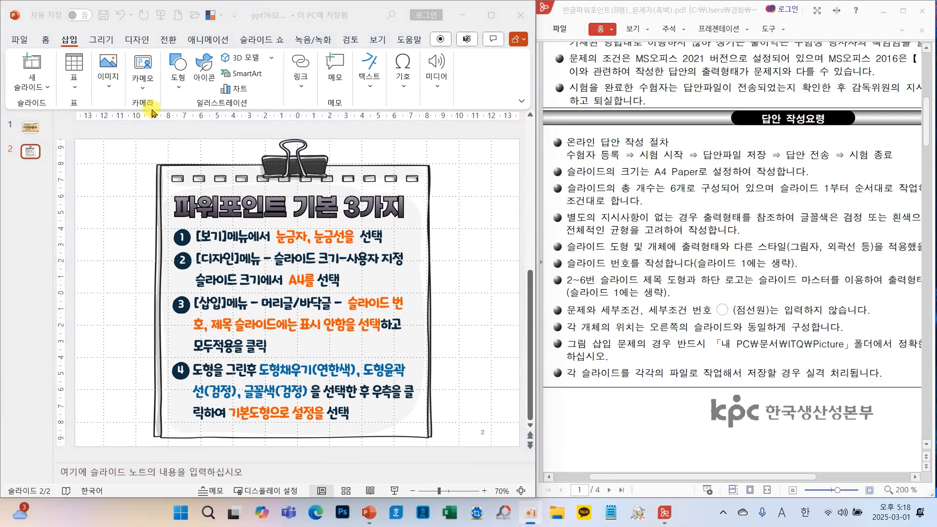
# Draw a rectangle on slide 2, overlapping the right edge of the notepad picture
pyautogui.click(178, 73)
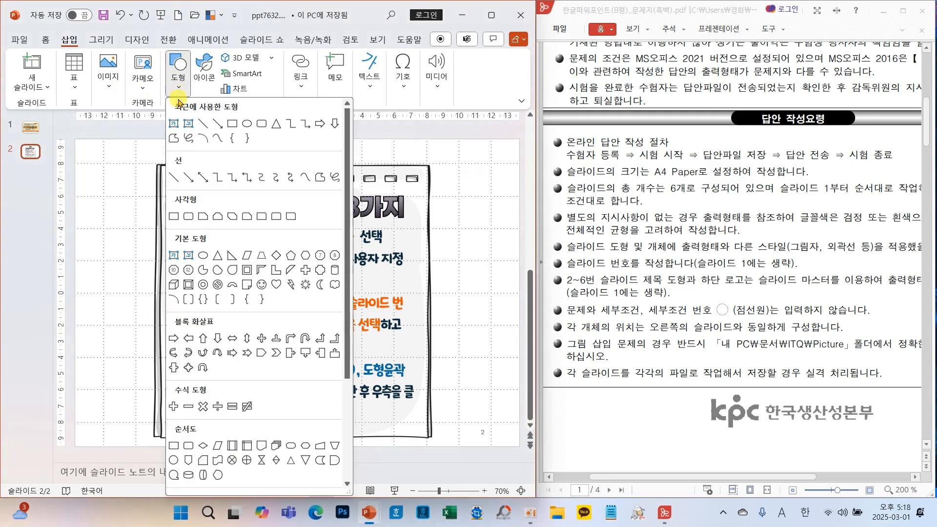
pyautogui.click(175, 215)
pyautogui.moveTo(399, 240)
pyautogui.mouseDown()
pyautogui.moveTo(494, 335)
pyautogui.moveTo(499, 315)
pyautogui.moveTo(459, 278)
pyautogui.moveTo(473, 279)
pyautogui.mouseUp()
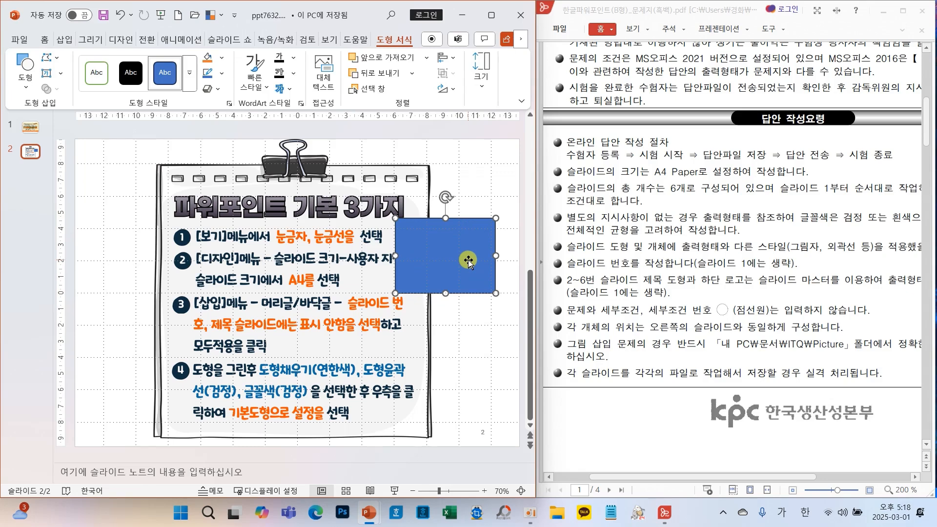
pyautogui.write('ㄱ리ㄱㅎㄱㅎㄱ')
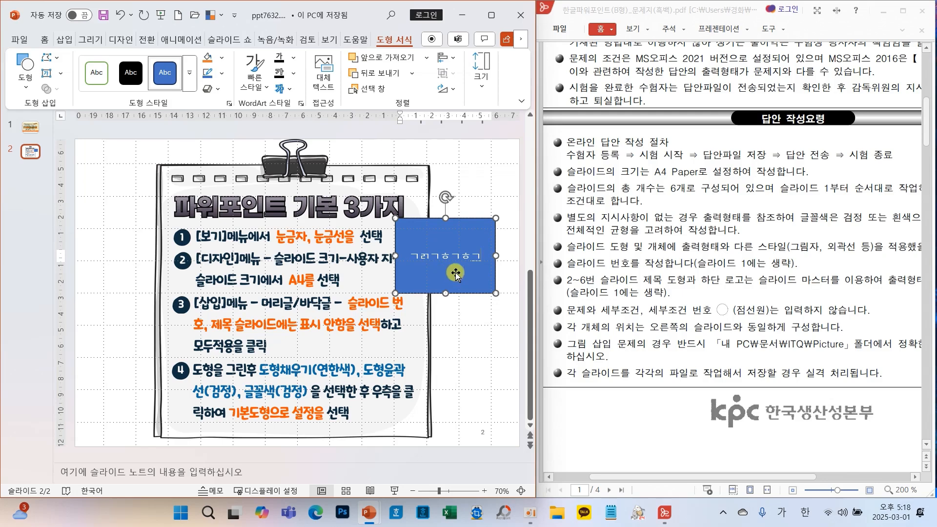
pyautogui.press('BackSpace')
pyautogui.press('BackSpace')
# Fill the rectangle with a very light blue theme color
pyautogui.click(222, 58)
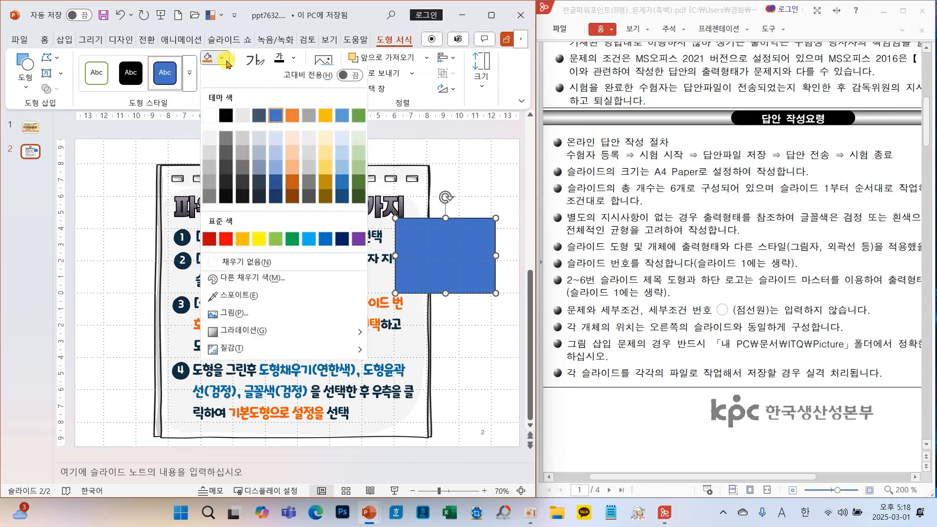
pyautogui.click(343, 147)
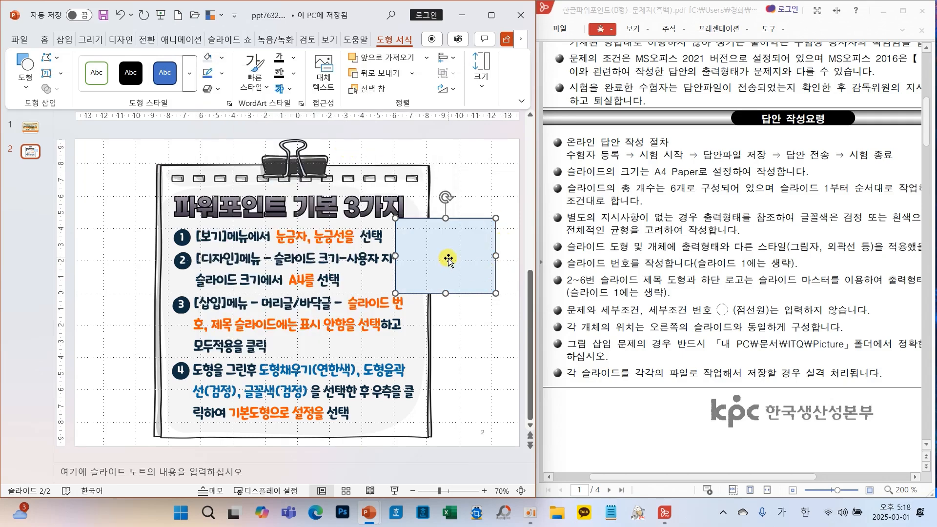
# Set the light blue rectangle's outline to black and move the rectangle slightly upward
pyautogui.click(462, 186)
pyautogui.click(491, 266)
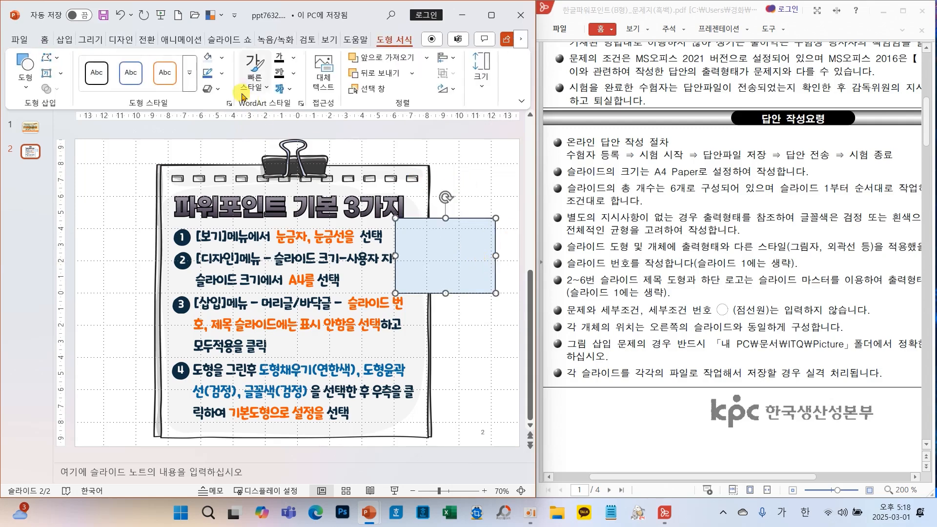
pyautogui.click(221, 73)
pyautogui.click(226, 133)
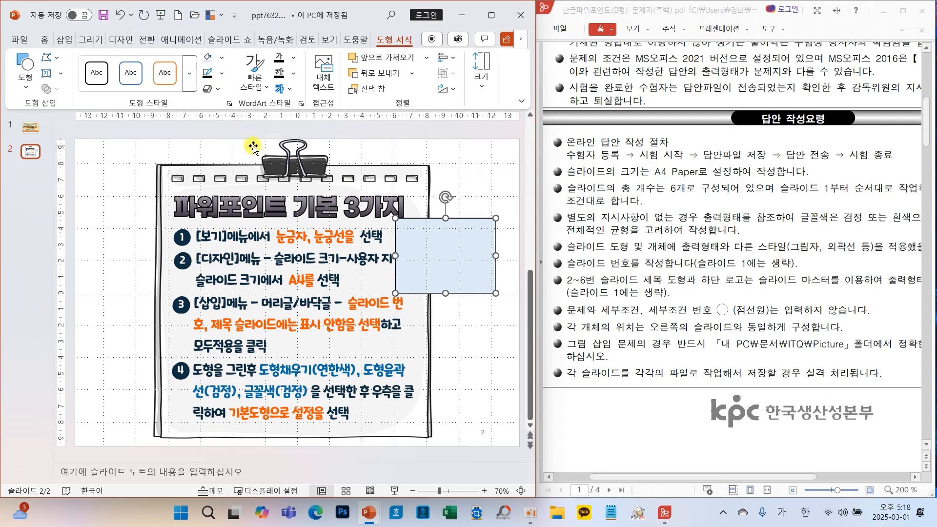
pyautogui.moveTo(454, 250); pyautogui.dragTo(453, 234)
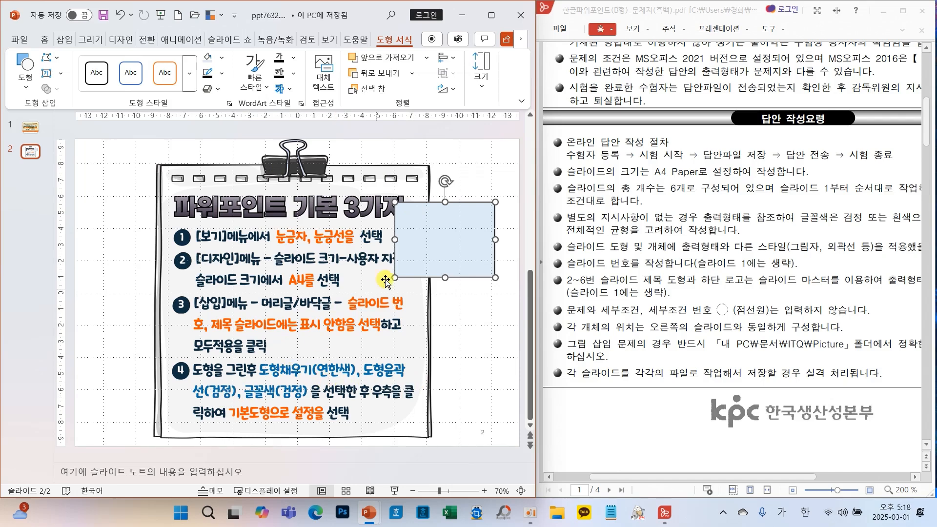
# Set the rectangle's font color to black and move the rectangle slightly down and to the left
pyautogui.click(45, 39)
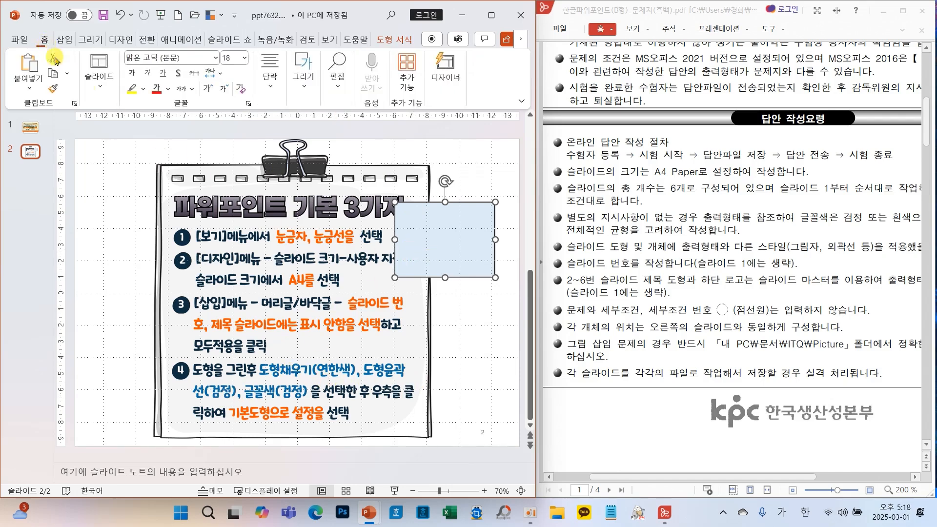
pyautogui.click(168, 89)
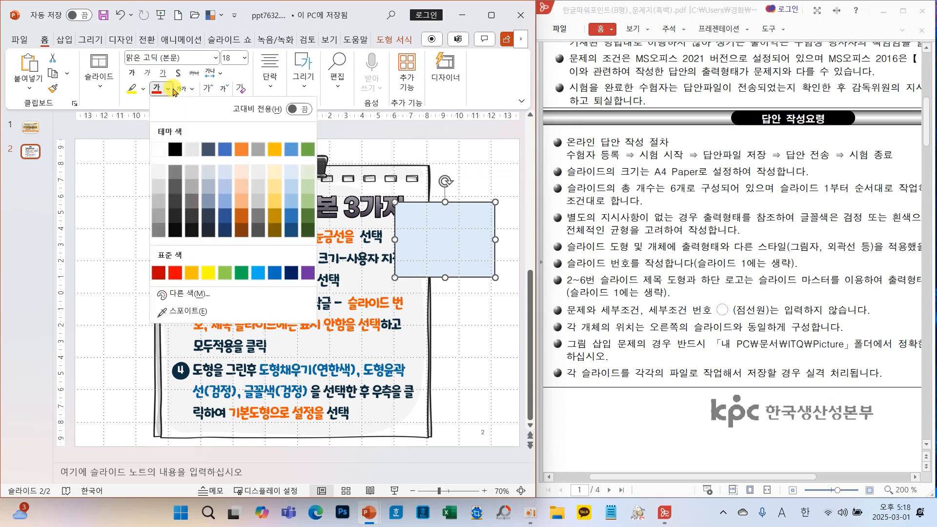
pyautogui.click(177, 150)
pyautogui.moveTo(446, 241)
pyautogui.mouseDown()
pyautogui.moveTo(431, 247)
pyautogui.moveTo(439, 257)
pyautogui.mouseUp()
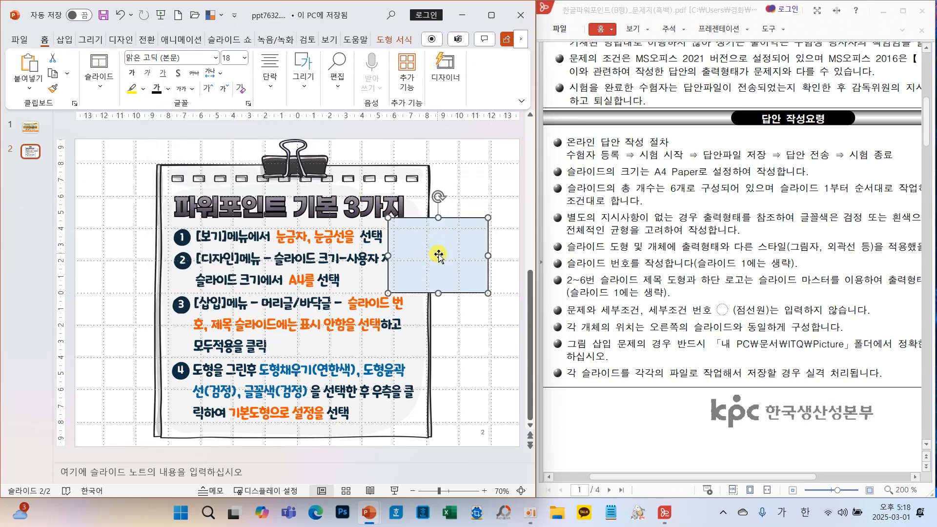
# Make the rectangle's formatting the default for new shapes (기본 도형으로 설정) and delete the rectangle
pyautogui.rightClick(439, 255)
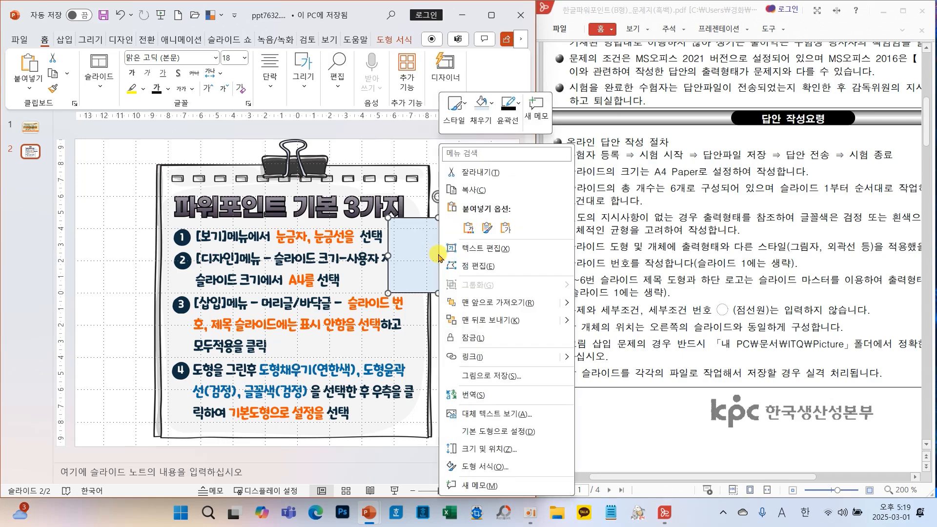
pyautogui.click(506, 432)
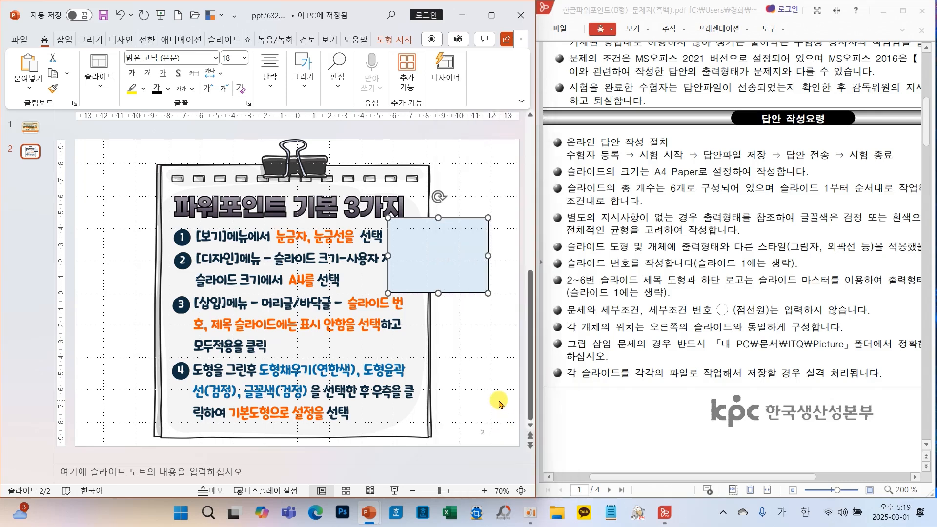
pyautogui.press('Delete')
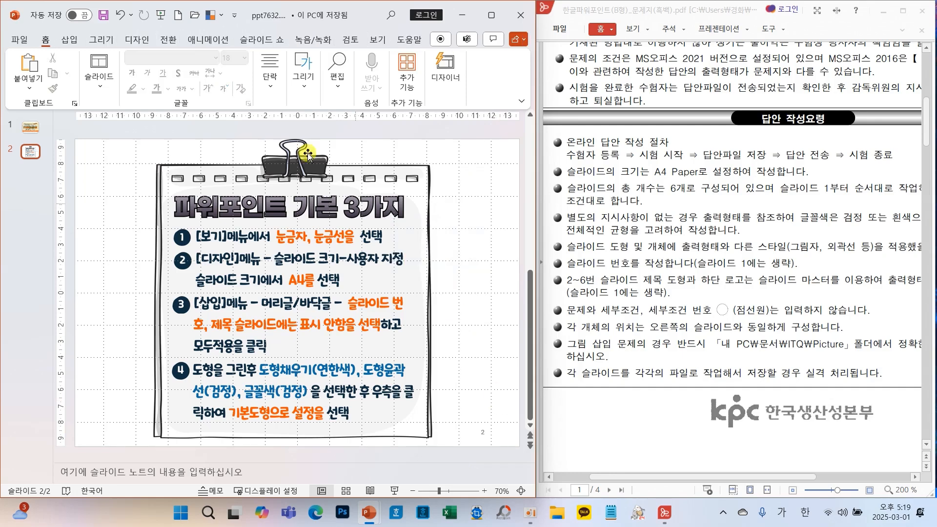
# Draw a rounded rectangle over the notepad picture's right edge to test the default shape style, and delete it
pyautogui.click(305, 97)
pyautogui.click(299, 131)
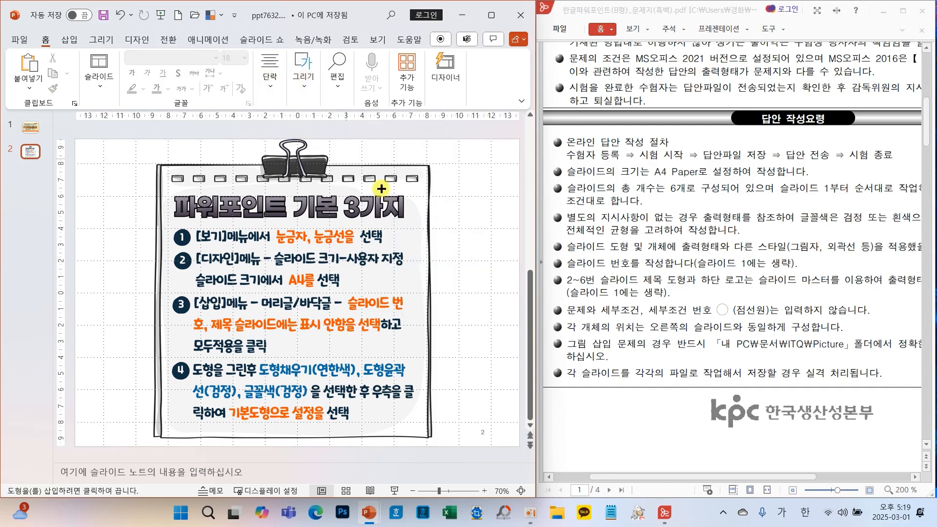
pyautogui.moveTo(374, 221); pyautogui.dragTo(482, 303)
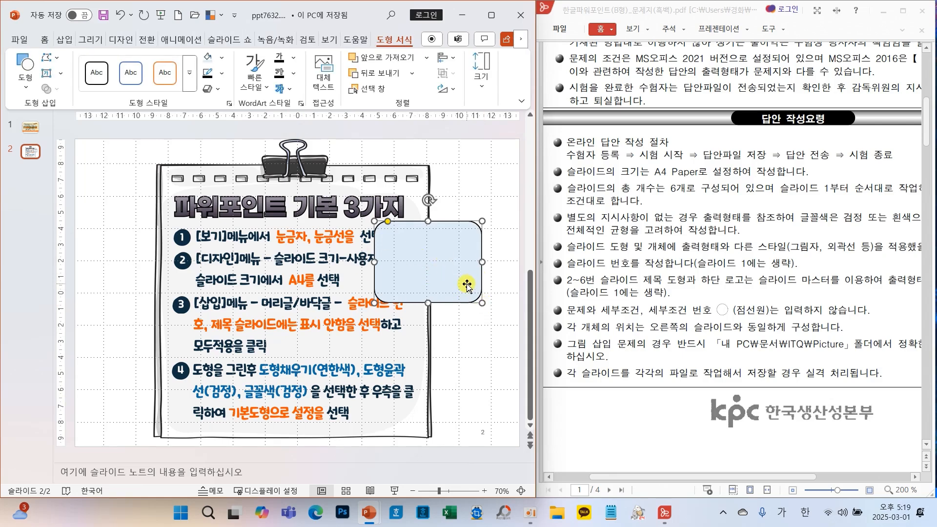
pyautogui.press('Delete')
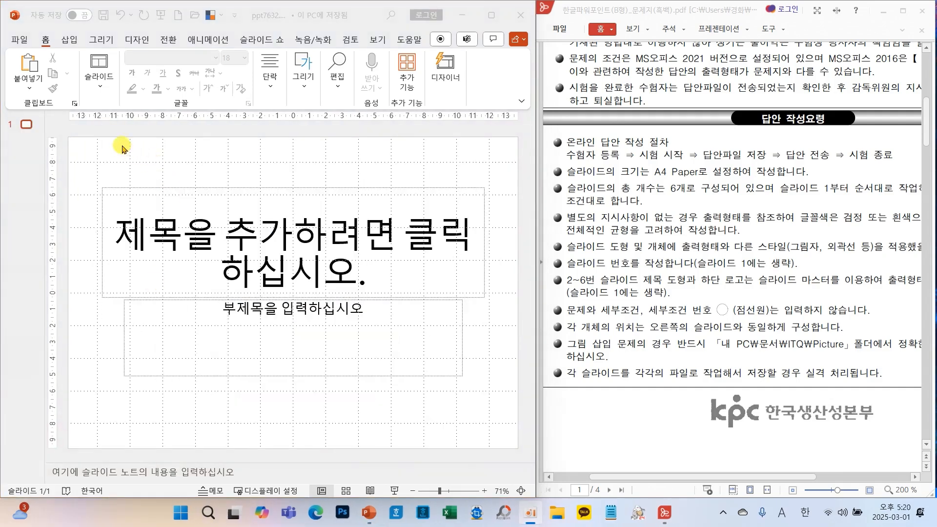
# Start saving the new one-slide presentation under another name and open the ITQ folder in 문서 as the destination
pyautogui.click(23, 49)
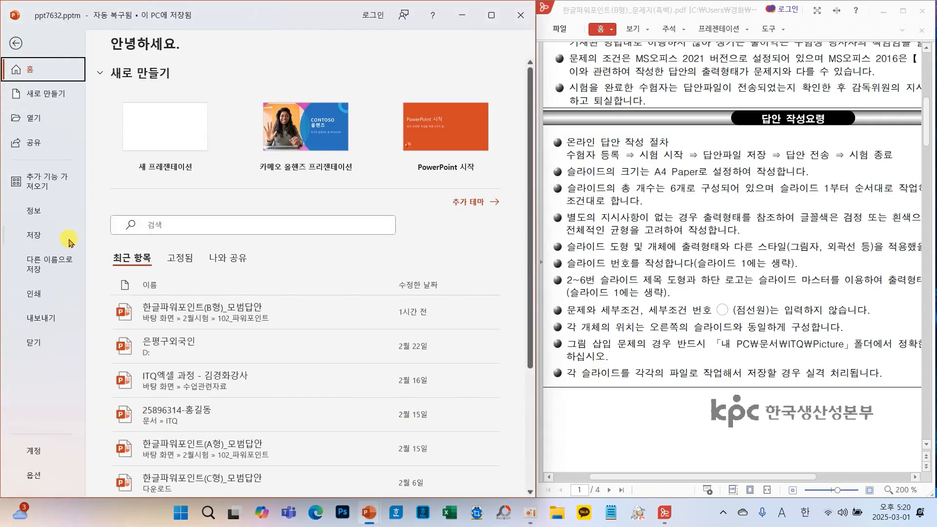
pyautogui.click(65, 263)
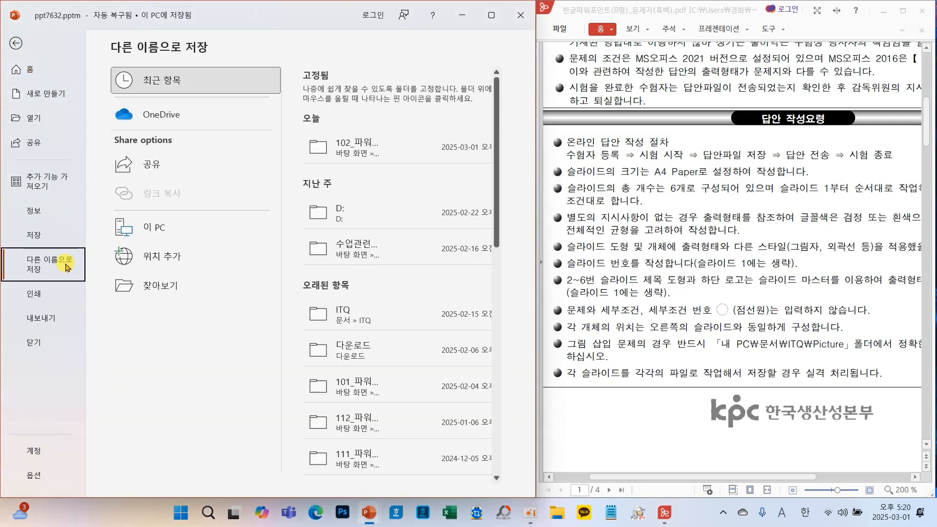
pyautogui.click(150, 292)
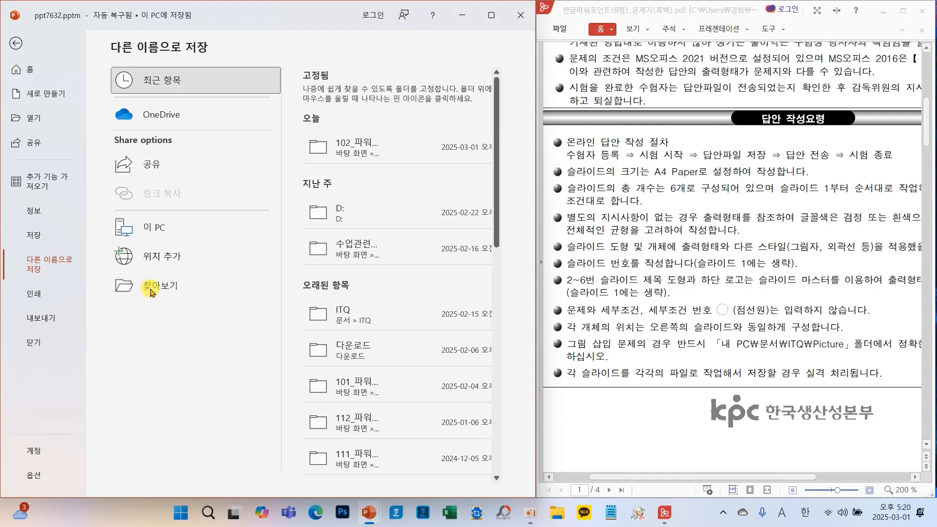
pyautogui.moveTo(164, 12); pyautogui.dragTo(213, 71)
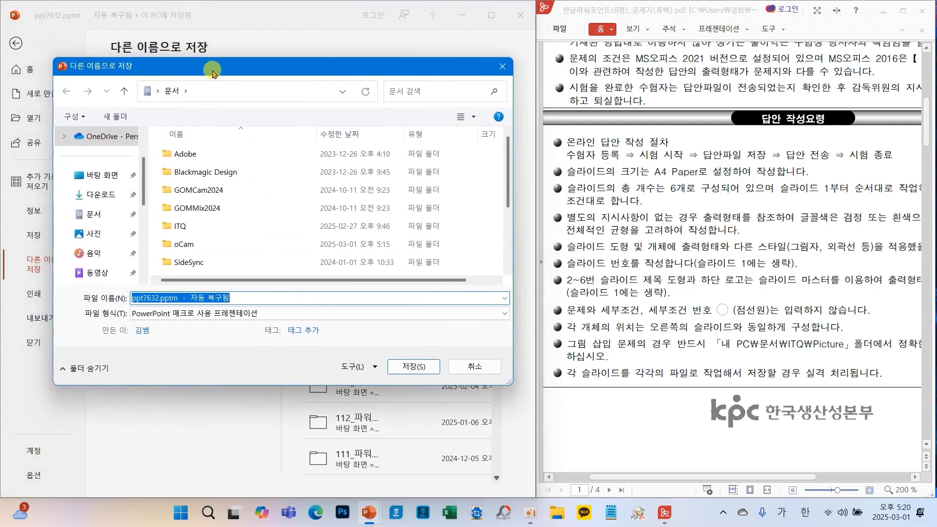
pyautogui.click(178, 229)
pyautogui.doubleClick(178, 228)
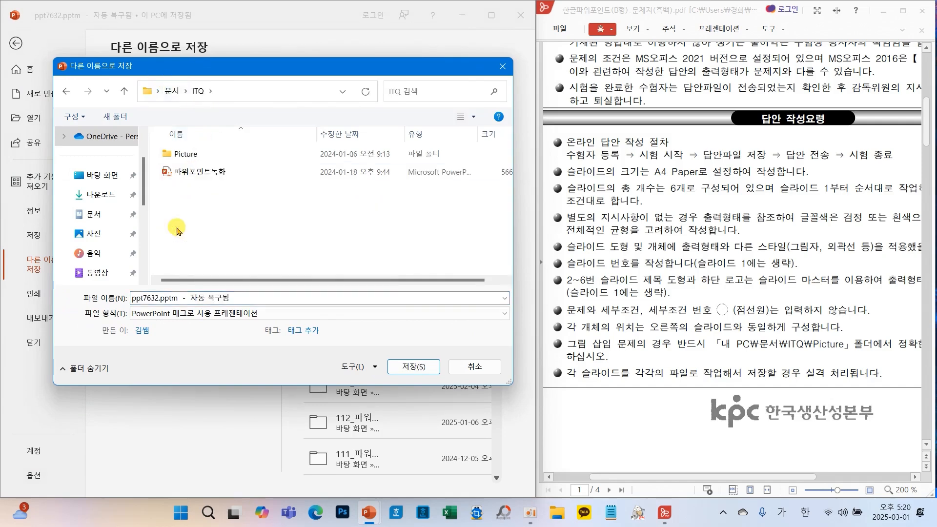
# Save the presentation in the ITQ folder with the examinee number, a hyphen and the examinee's name as file name
pyautogui.click(248, 299)
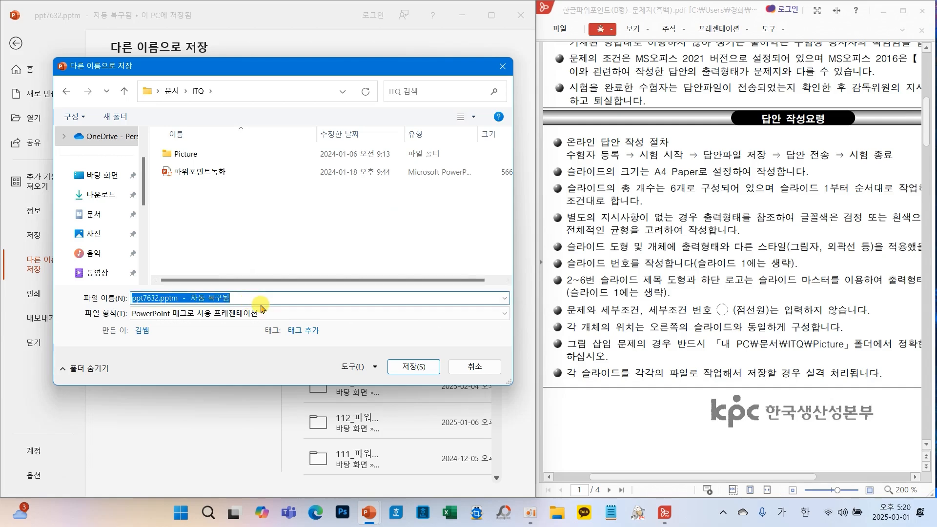
pyautogui.write('123456')
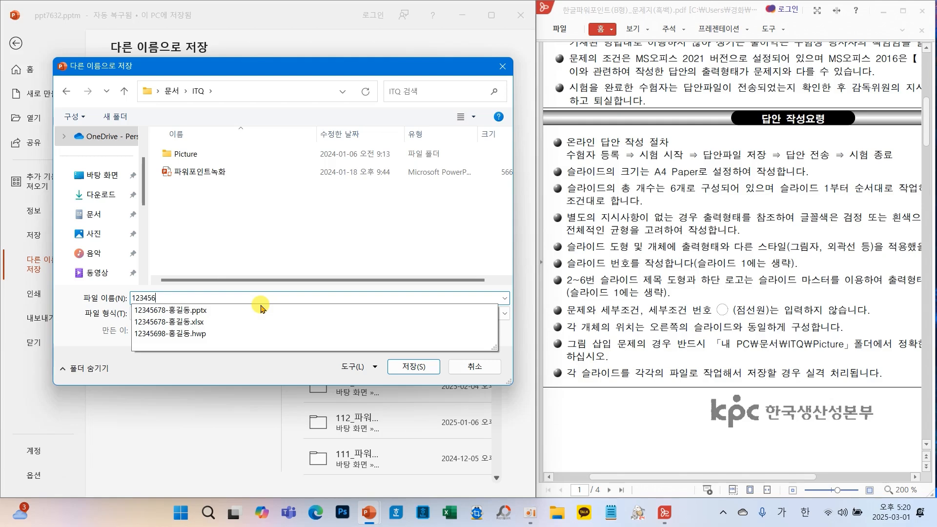
pyautogui.write('78-')
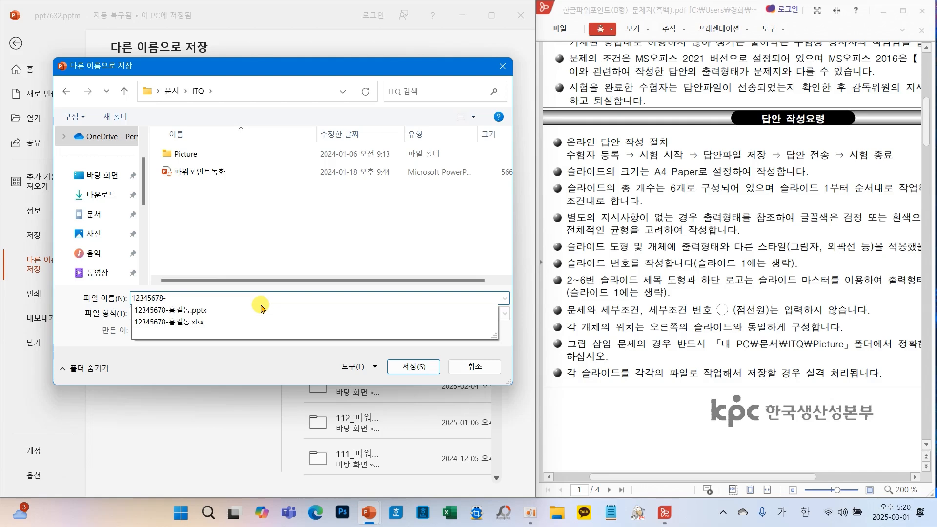
pyautogui.write('홍길ㄷ')
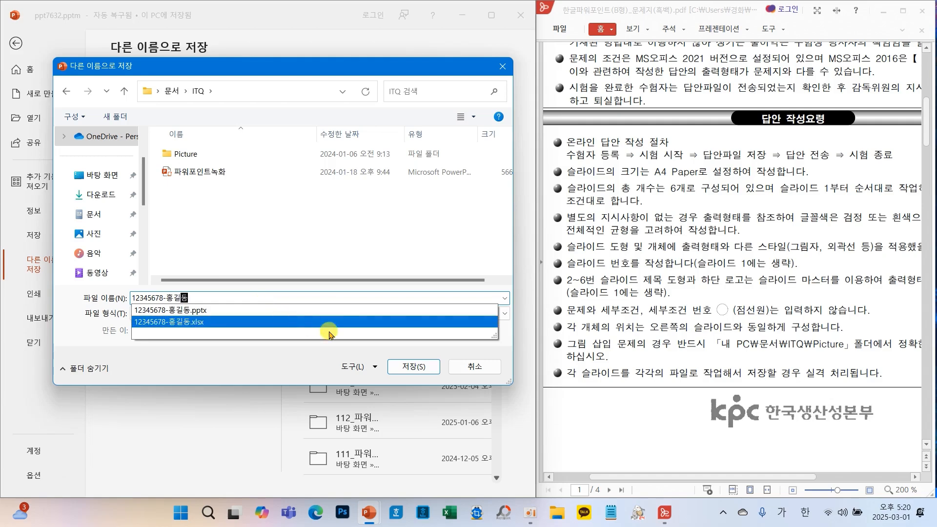
pyautogui.click(413, 367)
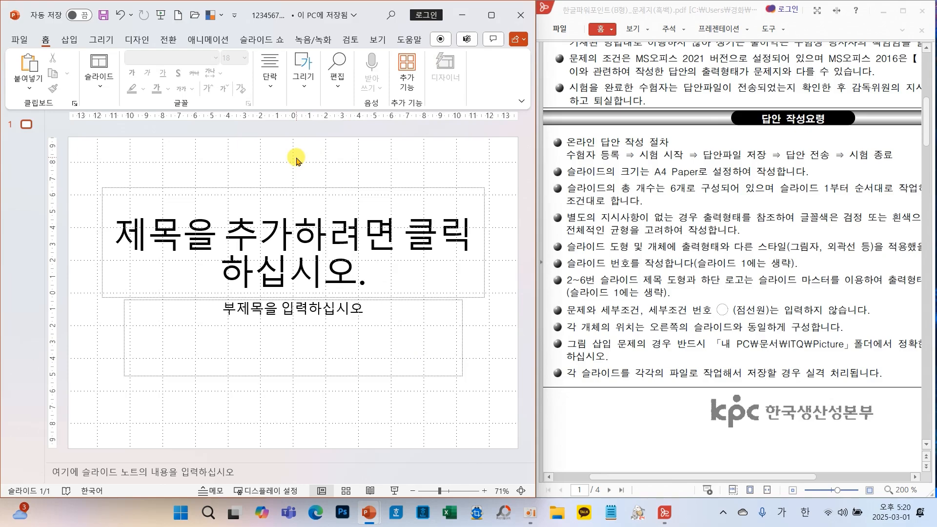
# Widen the presentation window to check the full file name in its title, and restore the side-by-side layout
pyautogui.moveTo(541, 100); pyautogui.dragTo(666, 128)
pyautogui.click(534, 127)
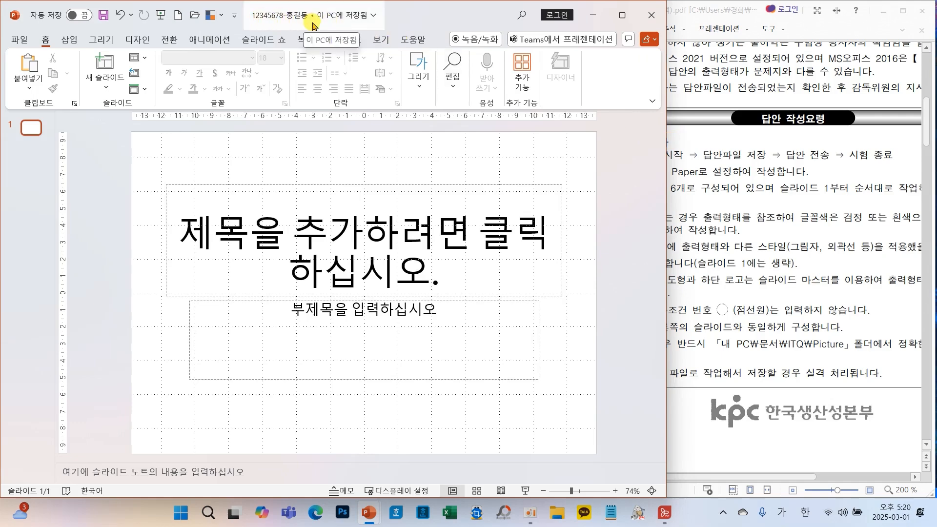
pyautogui.moveTo(241, 5)
pyautogui.mouseDown()
pyautogui.moveTo(318, 16)
pyautogui.moveTo(326, 35)
pyautogui.mouseUp()
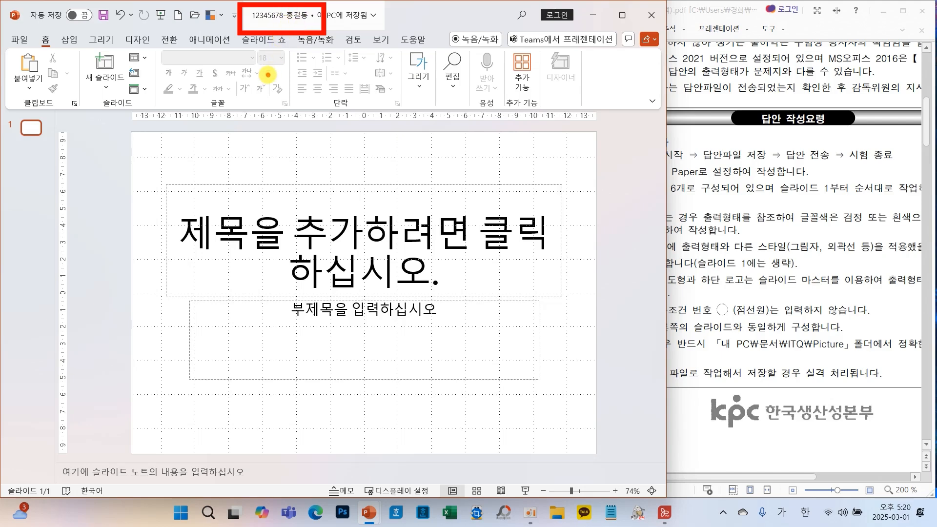
pyautogui.moveTo(115, 23)
pyautogui.mouseDown()
pyautogui.moveTo(71, 17)
pyautogui.moveTo(127, 6)
pyautogui.moveTo(113, 25)
pyautogui.mouseUp()
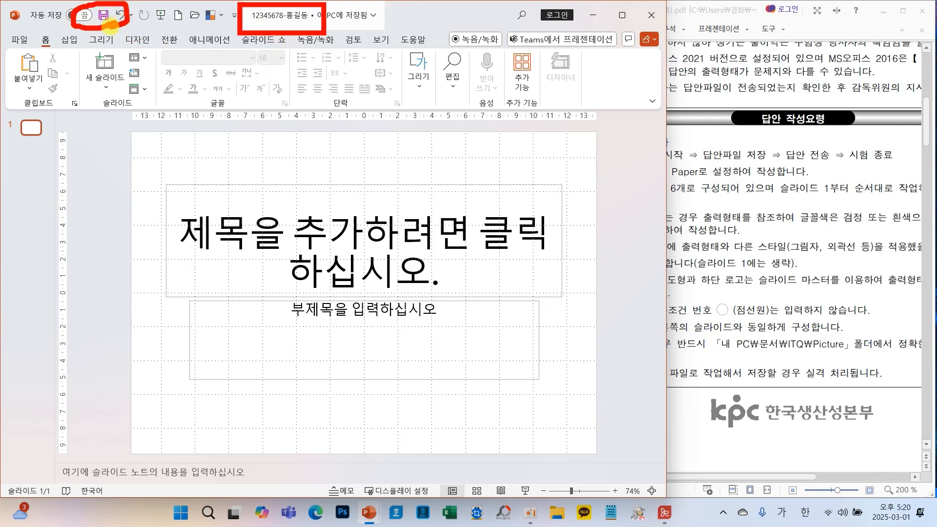
pyautogui.press('Escape')
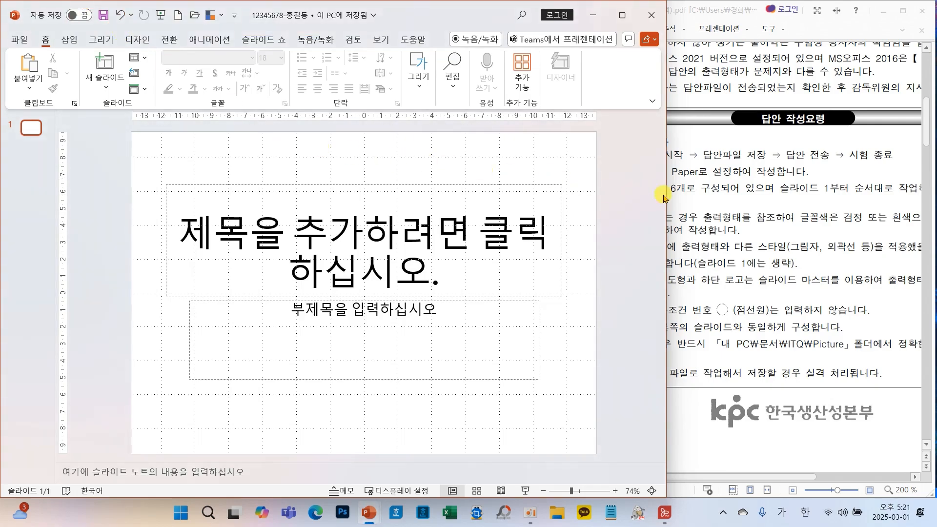
pyautogui.moveTo(668, 194); pyautogui.dragTo(539, 204)
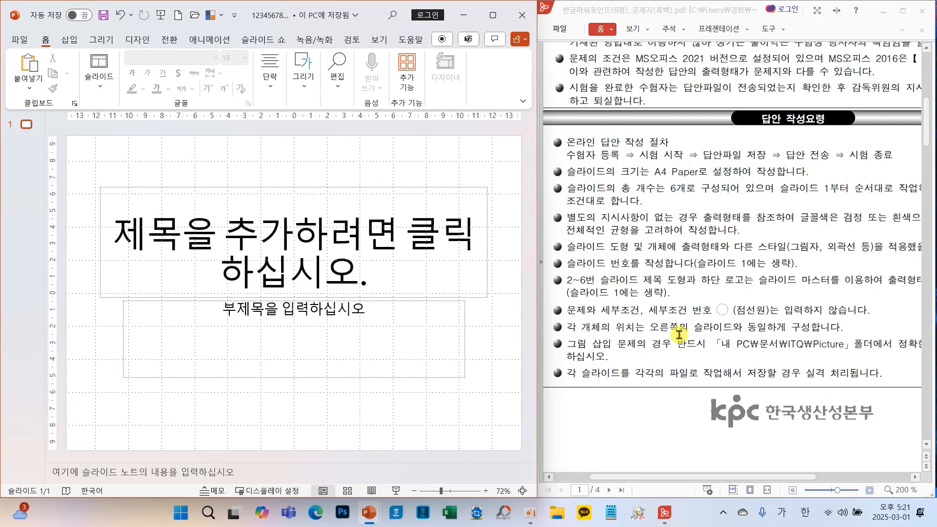
# Review the 답안 작성요령 in the exam PDF and the slide size, slide master and 표지 디자인 conditions on page 2
pyautogui.scroll(-3, 681, 337)
pyautogui.scroll(-10, 681, 337)
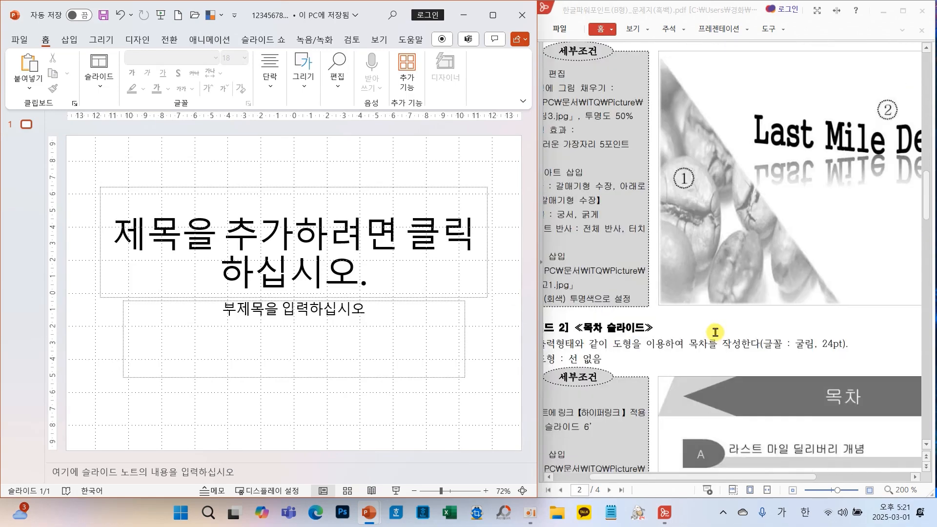
pyautogui.scroll(1, 732, 342)
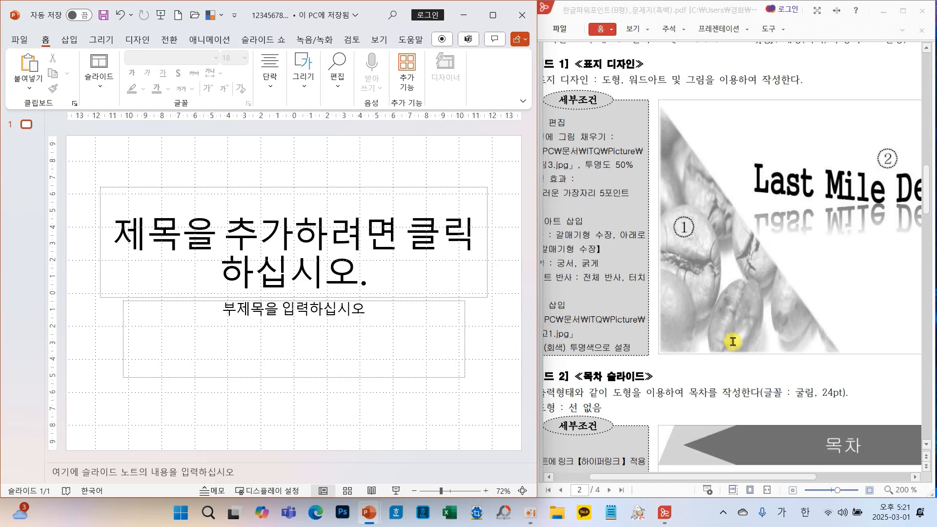
pyautogui.scroll(8, 732, 342)
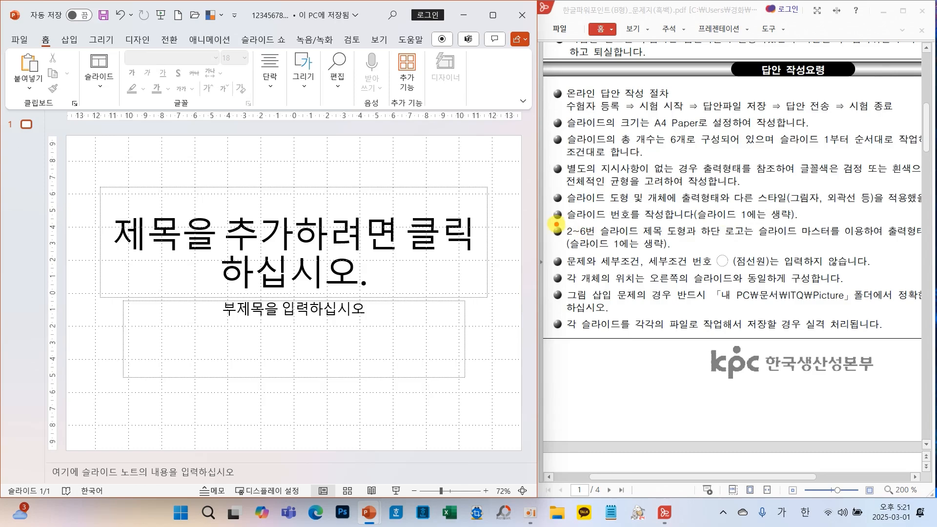
pyautogui.moveTo(555, 224)
pyautogui.mouseDown()
pyautogui.moveTo(665, 242)
pyautogui.moveTo(887, 240)
pyautogui.mouseUp()
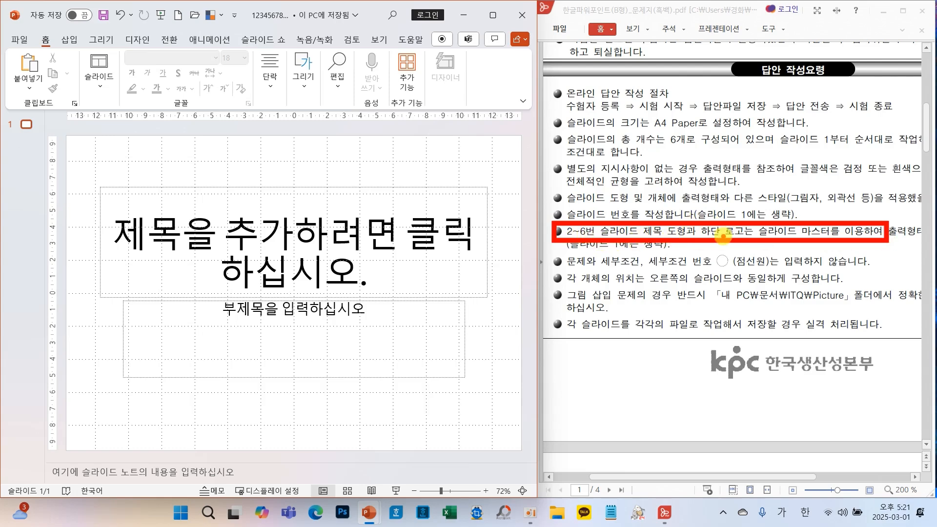
pyautogui.moveTo(781, 195)
pyautogui.mouseDown()
pyautogui.moveTo(796, 217)
pyautogui.moveTo(826, 172)
pyautogui.mouseUp()
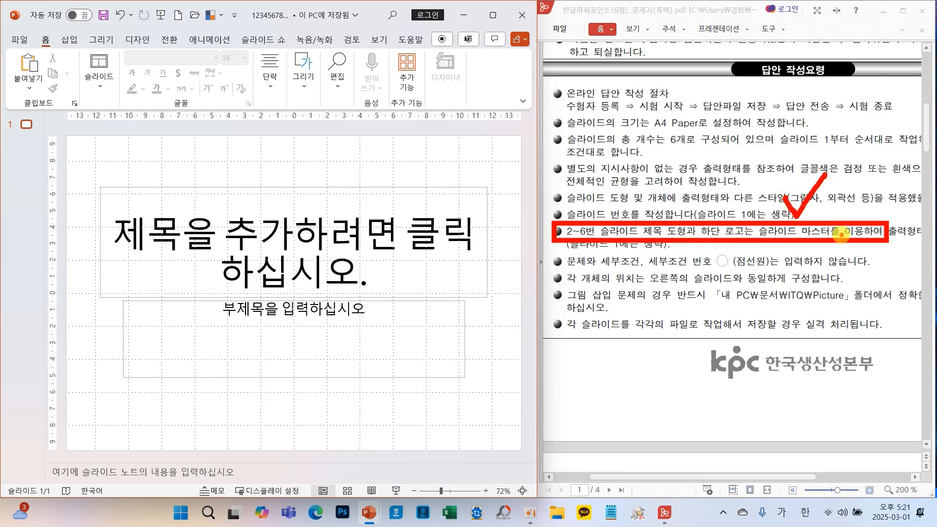
pyautogui.press('Escape')
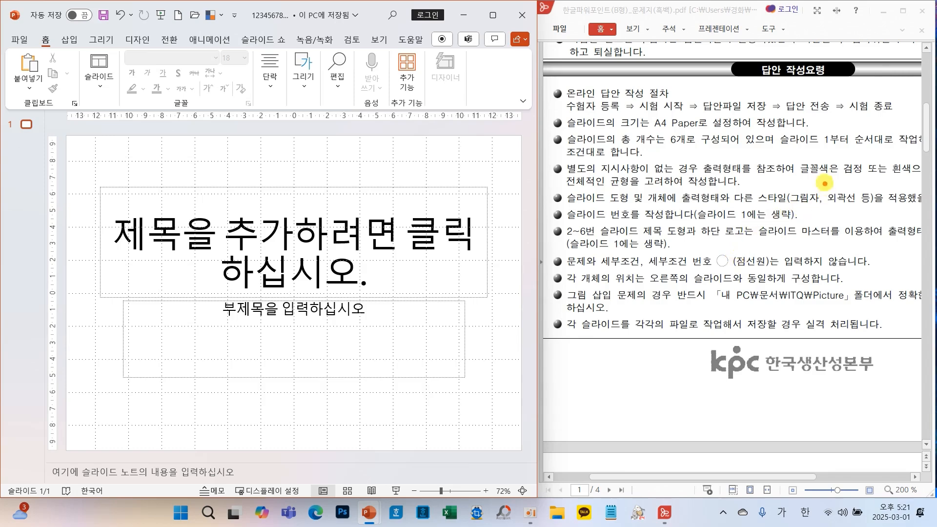
pyautogui.moveTo(791, 159); pyautogui.dragTo(922, 181)
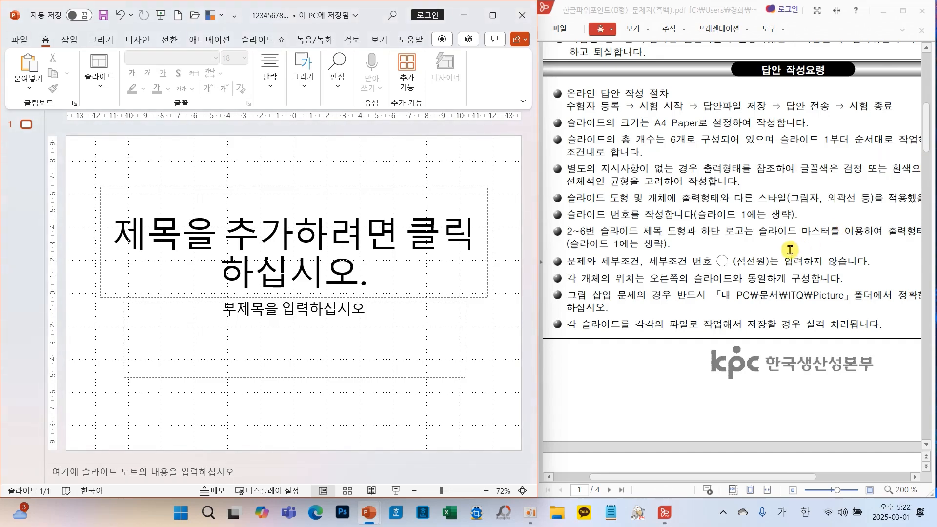
pyautogui.scroll(-10, 786, 247)
pyautogui.scroll(-1, 720, 312)
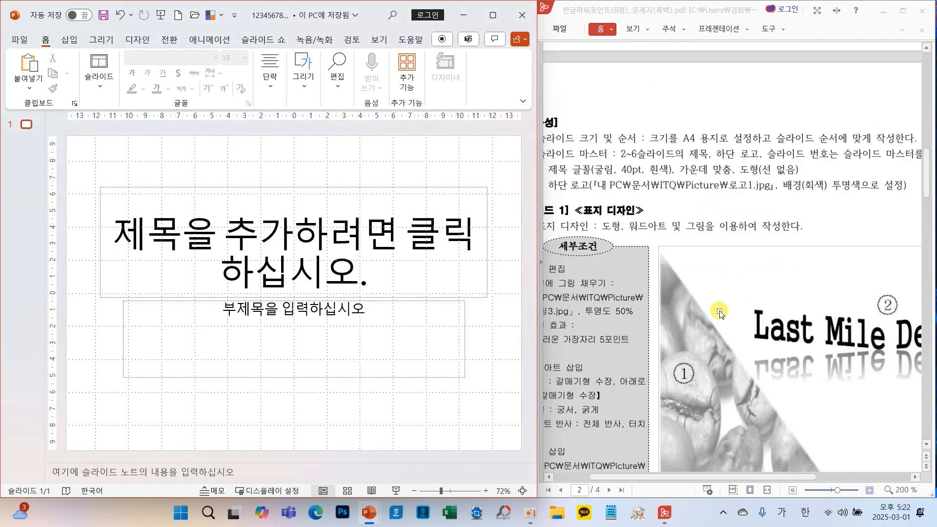
# Review the slide master conditions in the exam PDF and examine the title shapes and logo on the 목차 sample slide
pyautogui.moveTo(761, 477); pyautogui.dragTo(659, 479)
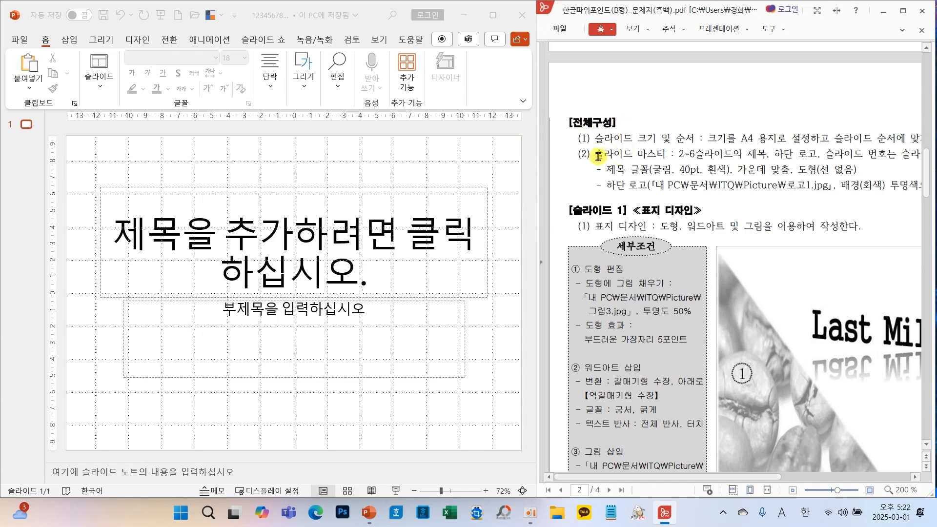
pyautogui.moveTo(566, 143)
pyautogui.mouseDown()
pyautogui.moveTo(618, 160)
pyautogui.moveTo(671, 161)
pyautogui.mouseUp()
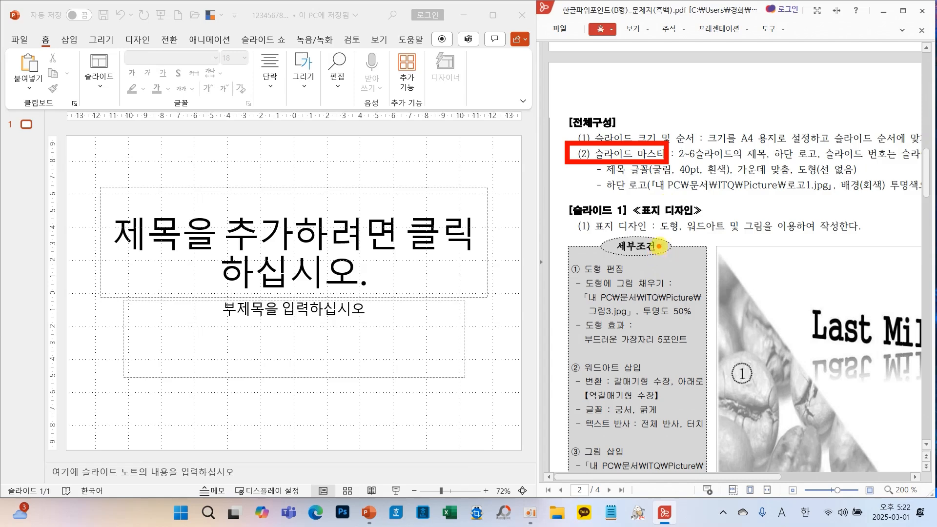
pyautogui.scroll(-7, 664, 248)
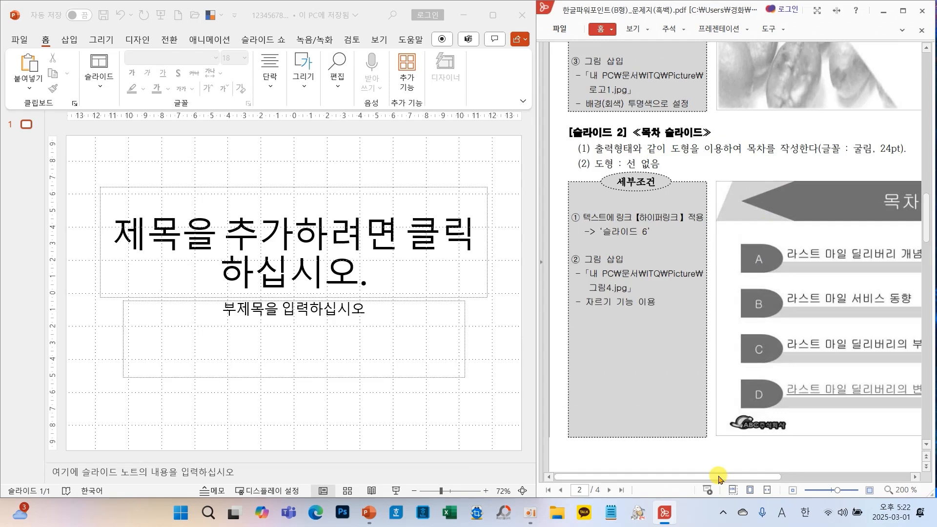
pyautogui.moveTo(719, 477); pyautogui.dragTo(812, 472)
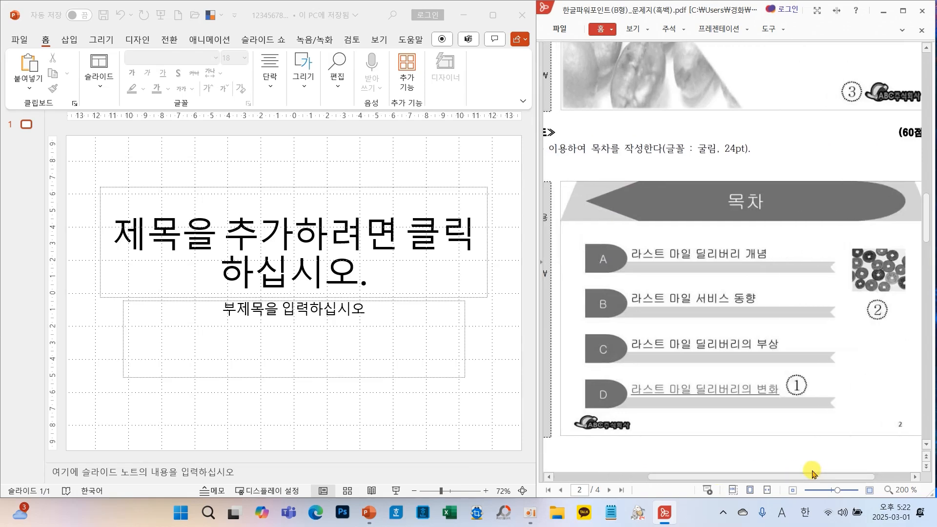
pyautogui.moveTo(560, 165)
pyautogui.mouseDown()
pyautogui.moveTo(567, 192)
pyautogui.moveTo(632, 129)
pyautogui.mouseUp()
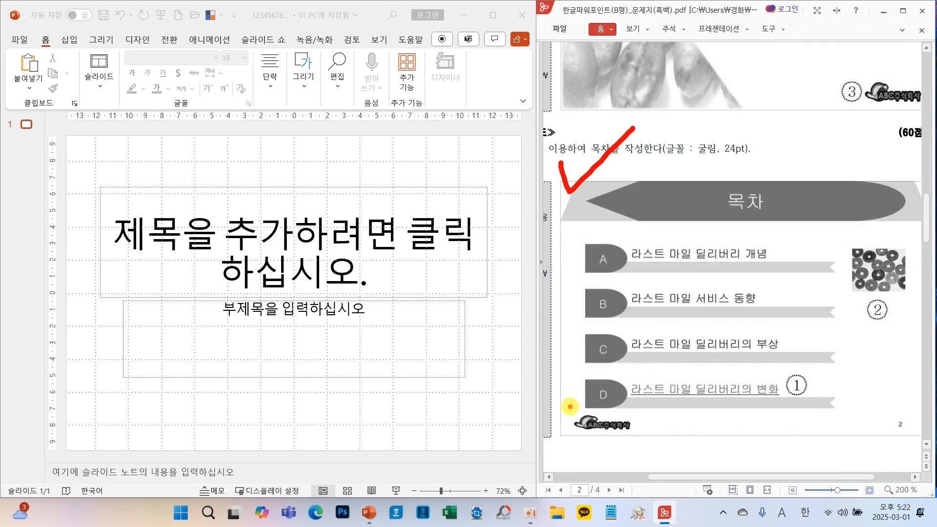
pyautogui.moveTo(570, 406)
pyautogui.mouseDown()
pyautogui.moveTo(605, 415)
pyautogui.moveTo(640, 405)
pyautogui.mouseUp()
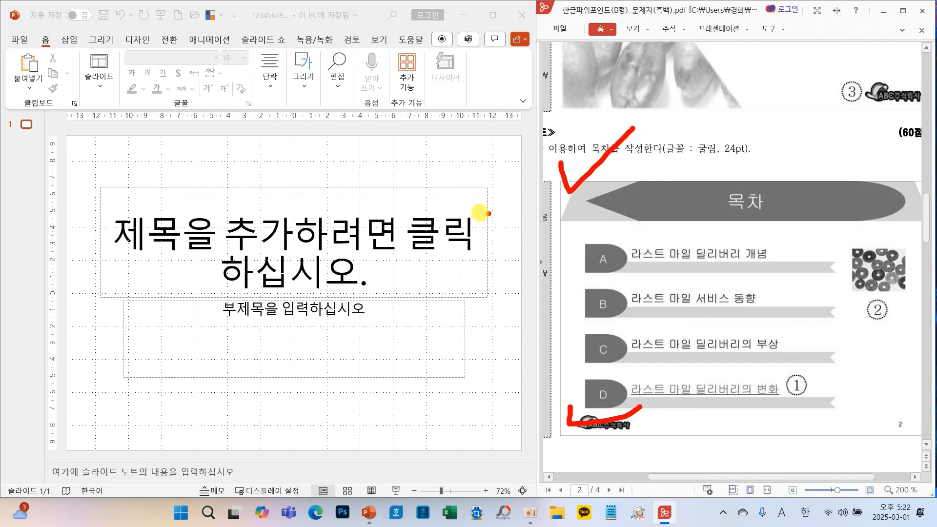
pyautogui.moveTo(320, 171); pyautogui.dragTo(233, 245)
pyautogui.moveTo(246, 184); pyautogui.dragTo(339, 276)
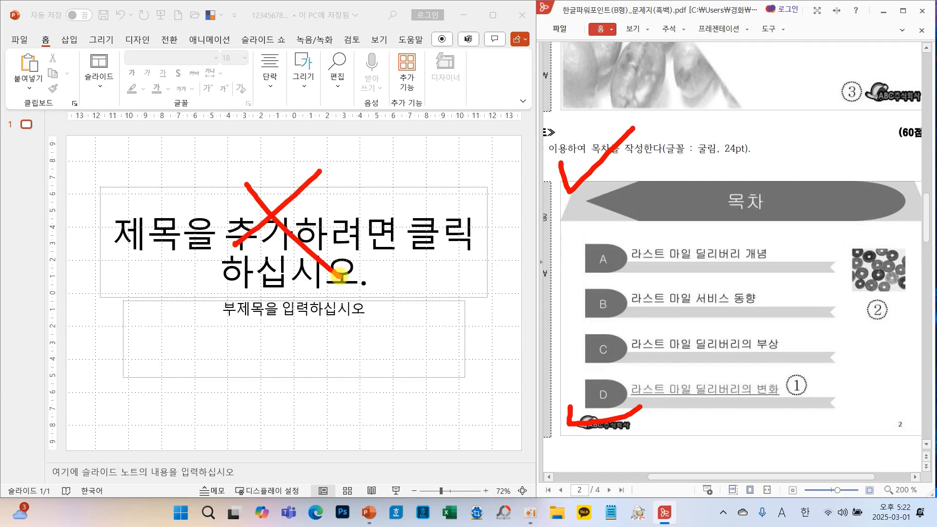
pyautogui.moveTo(400, 51)
pyautogui.mouseDown()
pyautogui.moveTo(385, 57)
pyautogui.moveTo(369, 19)
pyautogui.moveTo(399, 51)
pyautogui.moveTo(390, 58)
pyautogui.mouseUp()
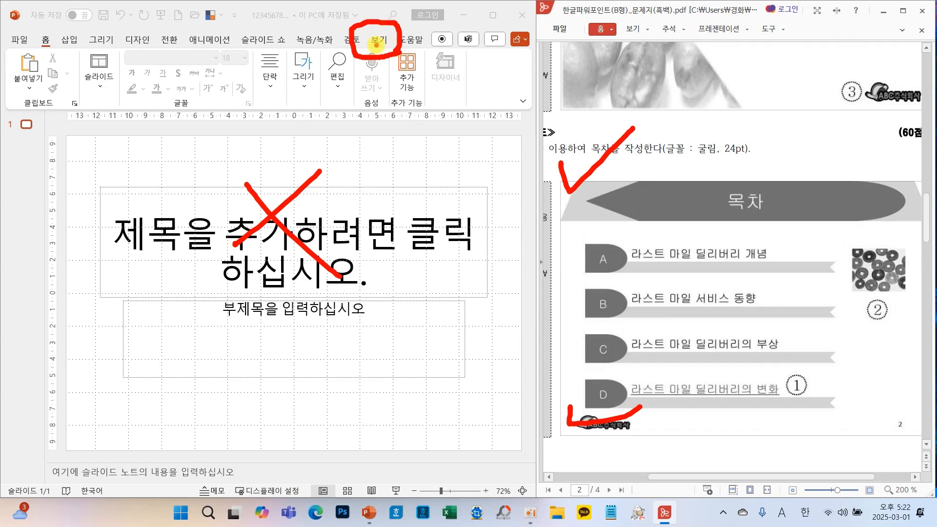
pyautogui.press('Escape')
# Enter slide master editing and select the title-and-content layout, the second layout under the master
pyautogui.click(380, 41)
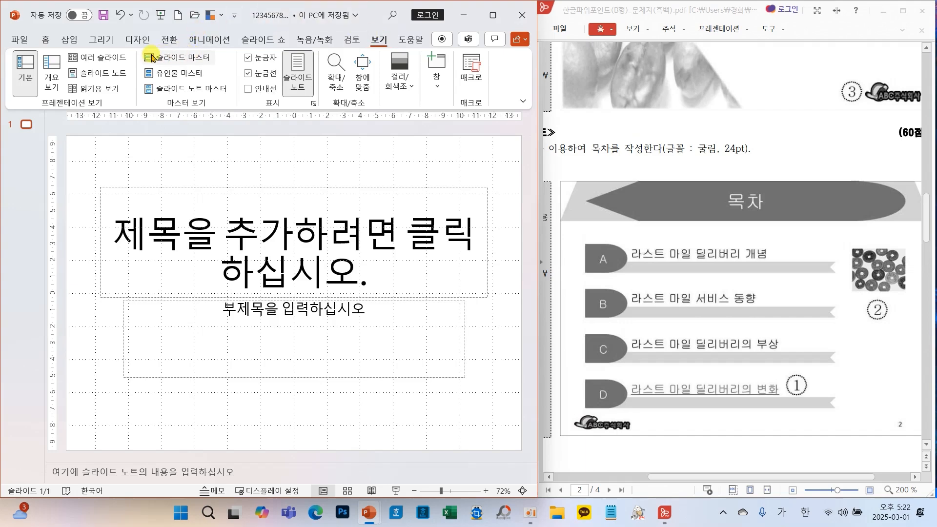
pyautogui.click(174, 59)
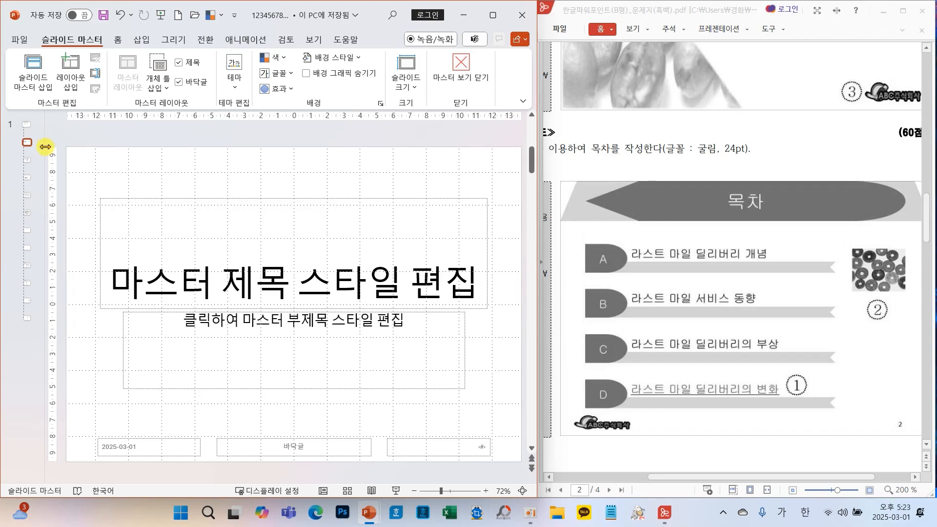
pyautogui.moveTo(45, 146); pyautogui.dragTo(177, 148)
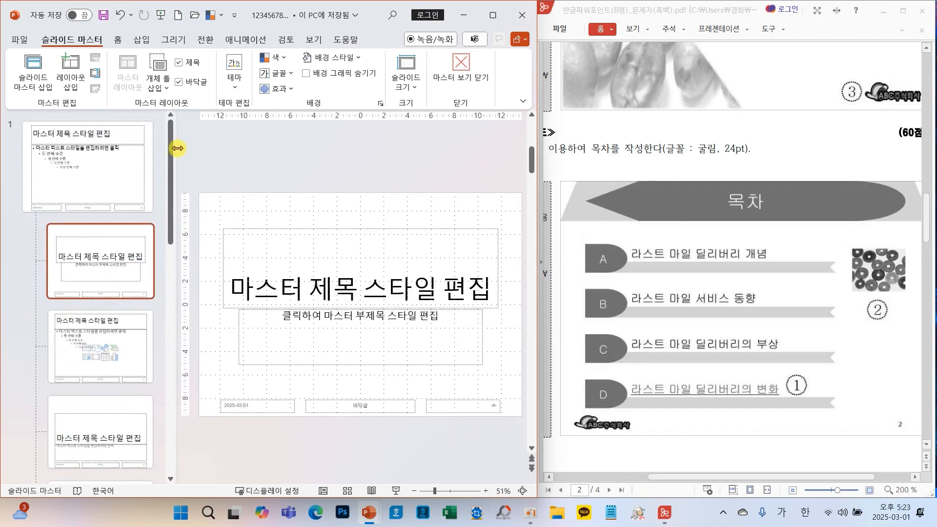
pyautogui.click(78, 355)
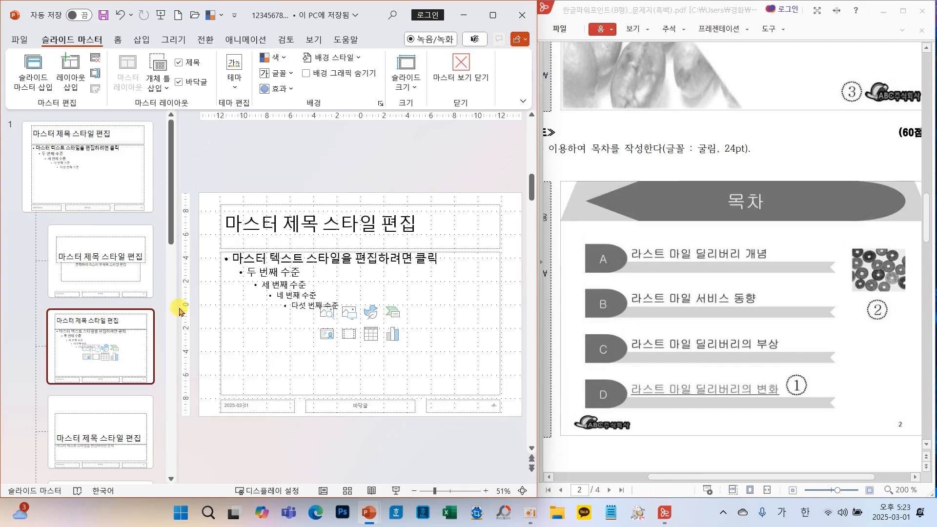
pyautogui.moveTo(179, 305); pyautogui.dragTo(43, 290)
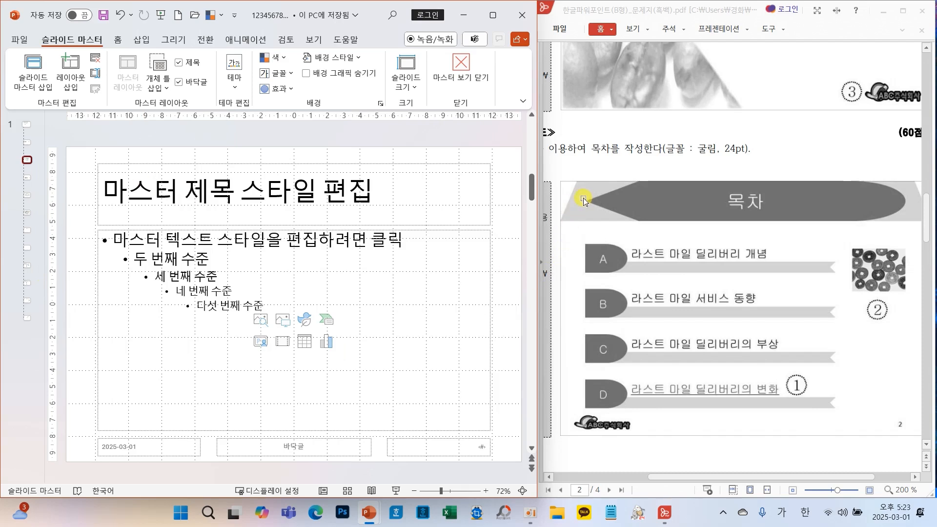
# Draw a trapezoid about 3.5 cm tall across the full width of the layout's upper edge
pyautogui.moveTo(577, 180)
pyautogui.mouseDown()
pyautogui.moveTo(566, 178)
pyautogui.moveTo(552, 215)
pyautogui.moveTo(570, 223)
pyautogui.mouseUp()
pyautogui.moveTo(72, 144)
pyautogui.mouseDown()
pyautogui.moveTo(43, 147)
pyautogui.moveTo(71, 170)
pyautogui.moveTo(38, 182)
pyautogui.moveTo(46, 201)
pyautogui.moveTo(66, 205)
pyautogui.mouseUp()
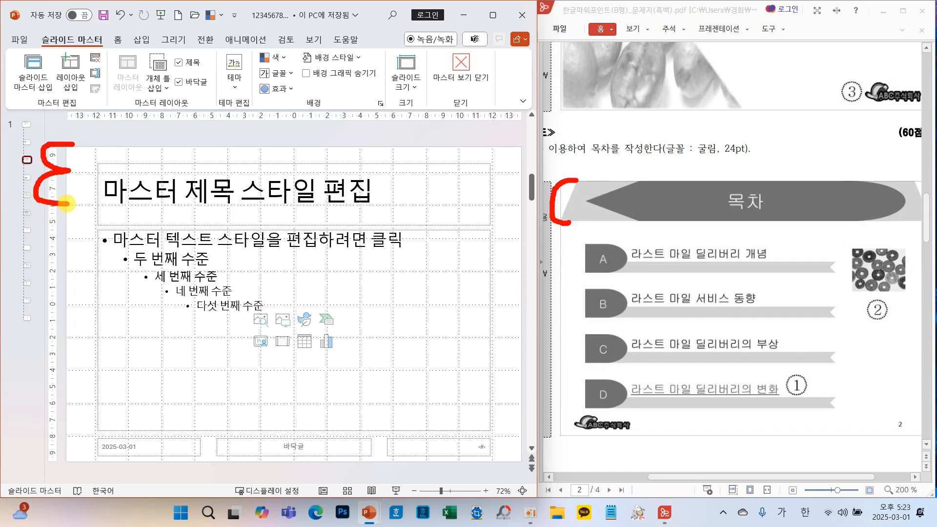
pyautogui.click(118, 39)
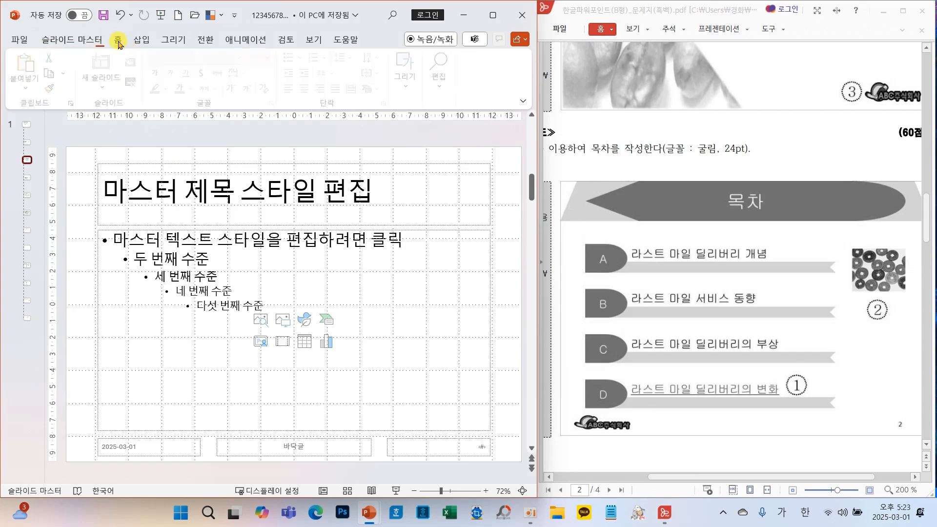
pyautogui.click(408, 73)
pyautogui.click(494, 148)
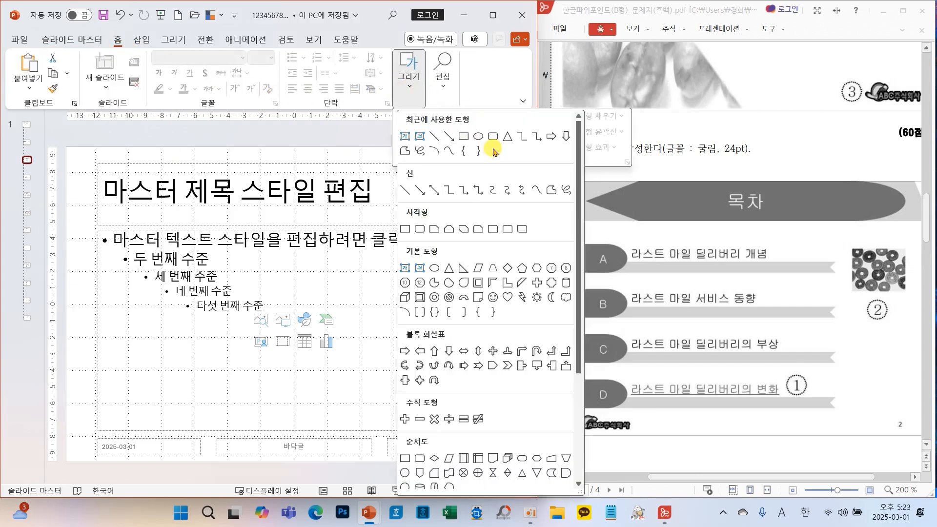
pyautogui.click(488, 268)
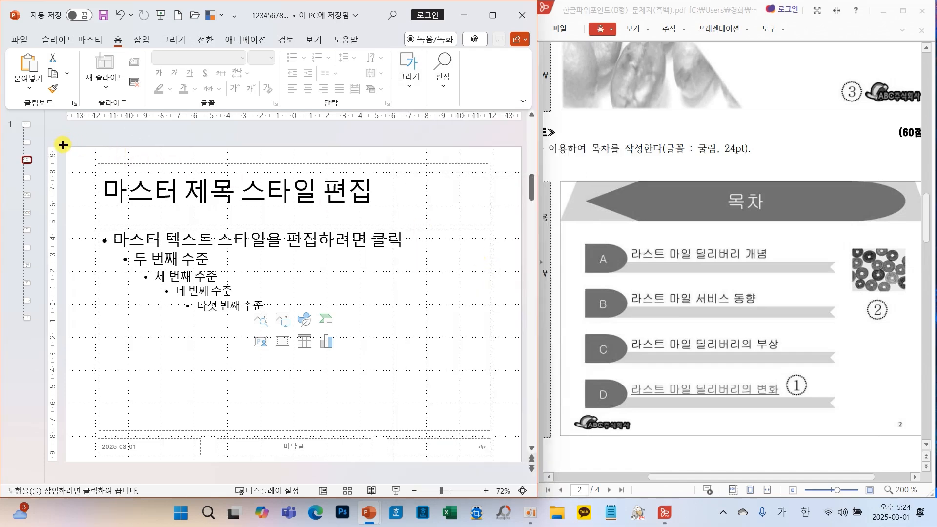
pyautogui.moveTo(66, 145); pyautogui.dragTo(519, 206)
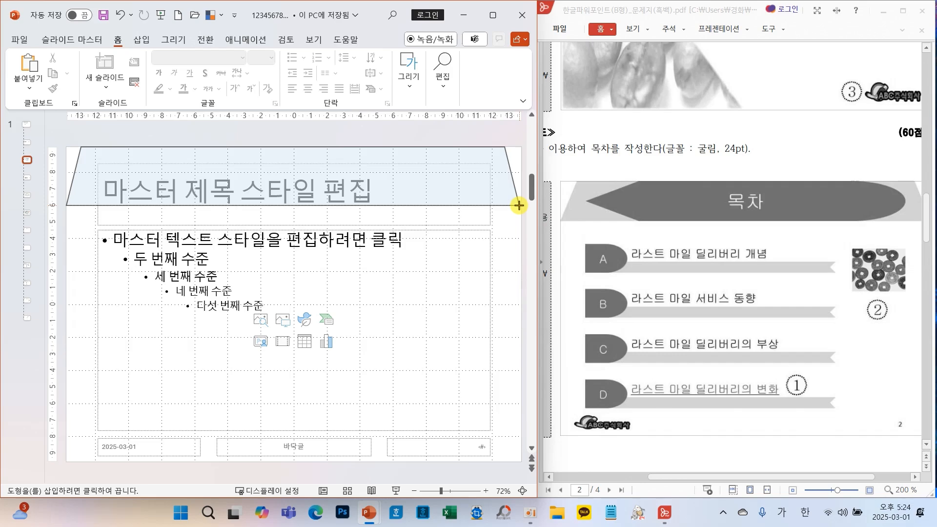
pyautogui.moveTo(519, 205); pyautogui.dragTo(519, 205)
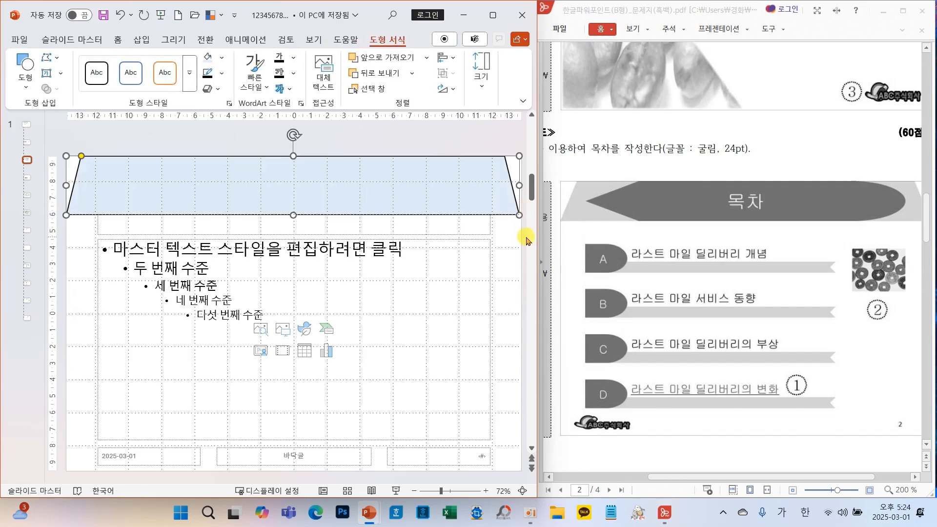
pyautogui.click(520, 183)
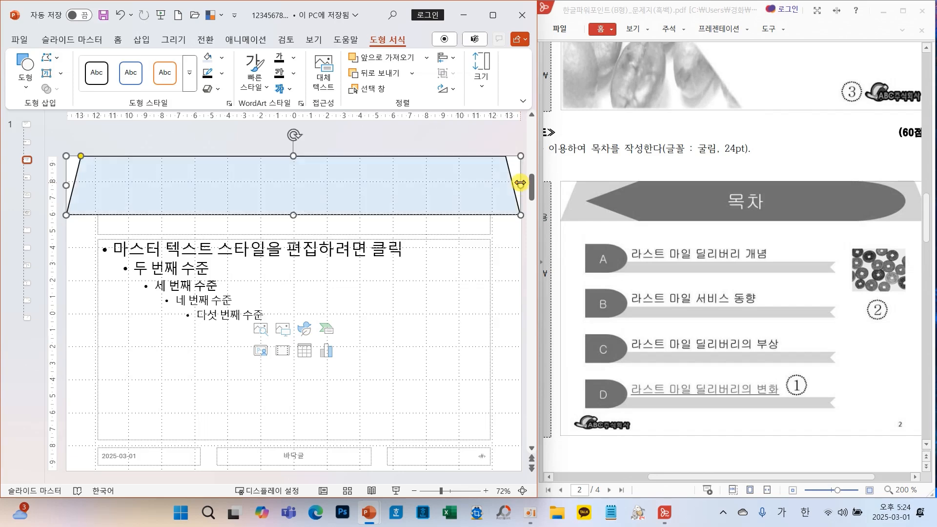
# Check the shape condition in the exam PDF and set the trapezoid's outline to 윤곽선 없음
pyautogui.scroll(5, 681, 315)
pyautogui.scroll(3, 681, 315)
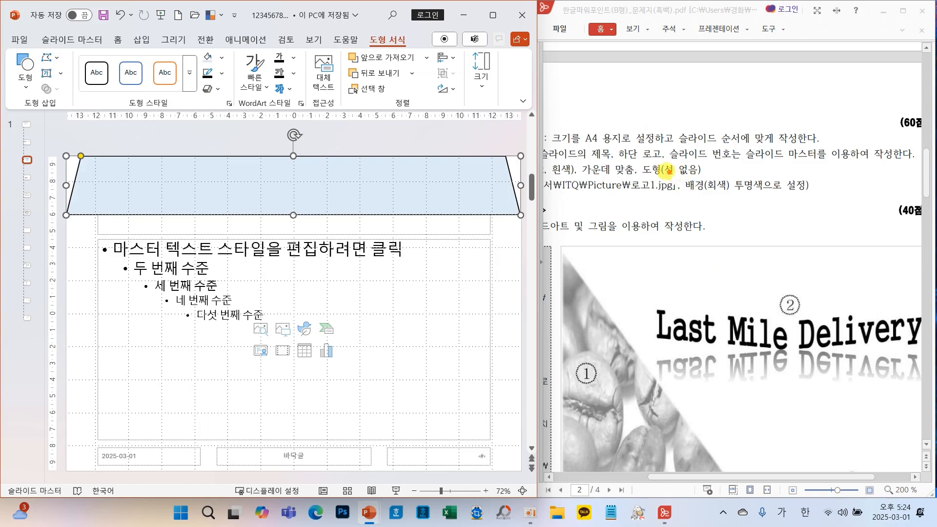
pyautogui.moveTo(631, 158)
pyautogui.mouseDown()
pyautogui.moveTo(703, 187)
pyautogui.moveTo(716, 176)
pyautogui.mouseUp()
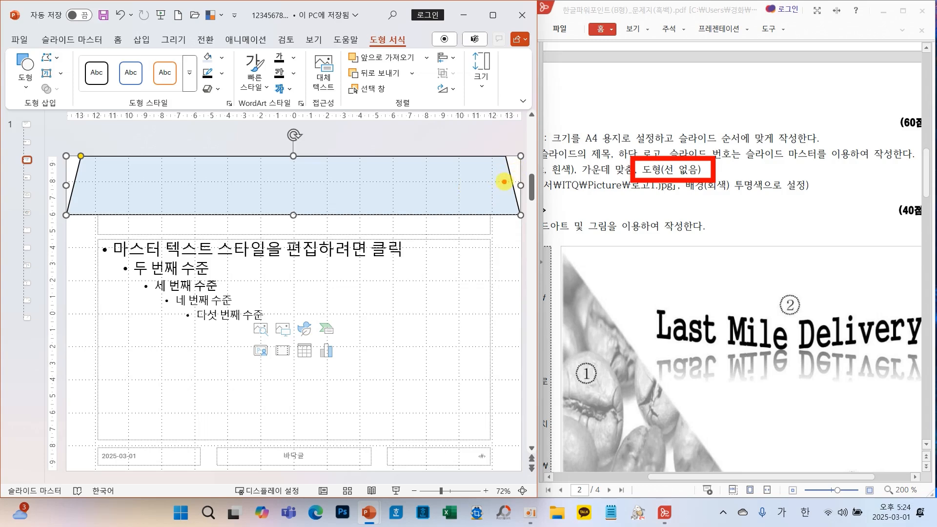
pyautogui.click(222, 73)
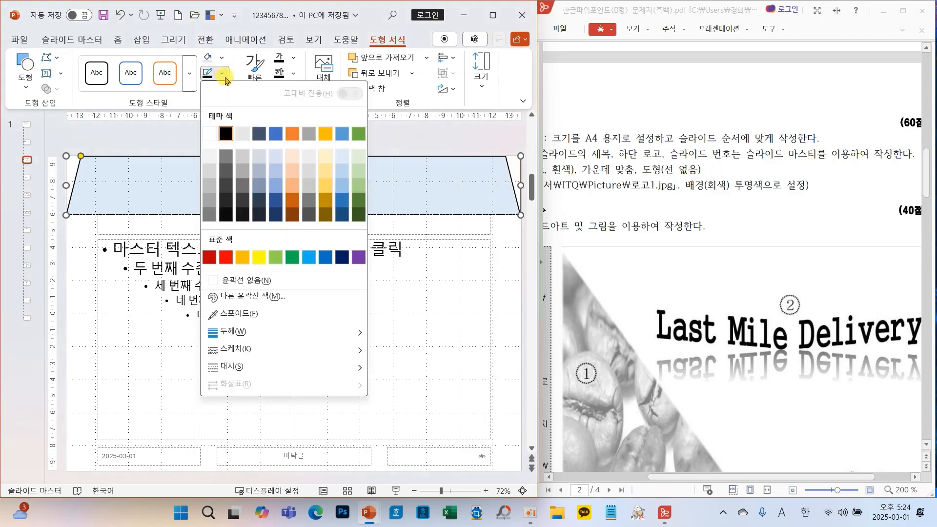
pyautogui.click(239, 281)
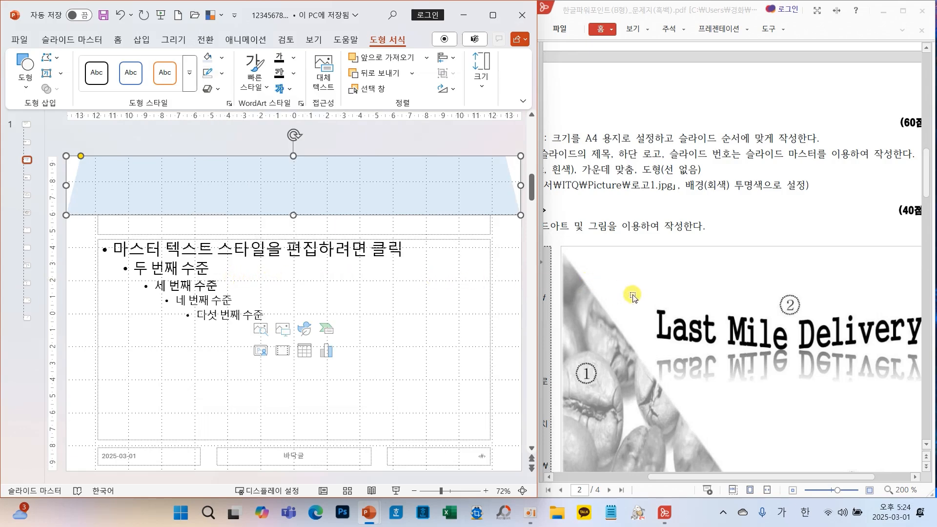
# Draw a flowchart display shape over the trapezoid, spanning the width of the title placeholder and matching the trapezoid's height
pyautogui.scroll(-2, 633, 296)
pyautogui.scroll(-5, 633, 296)
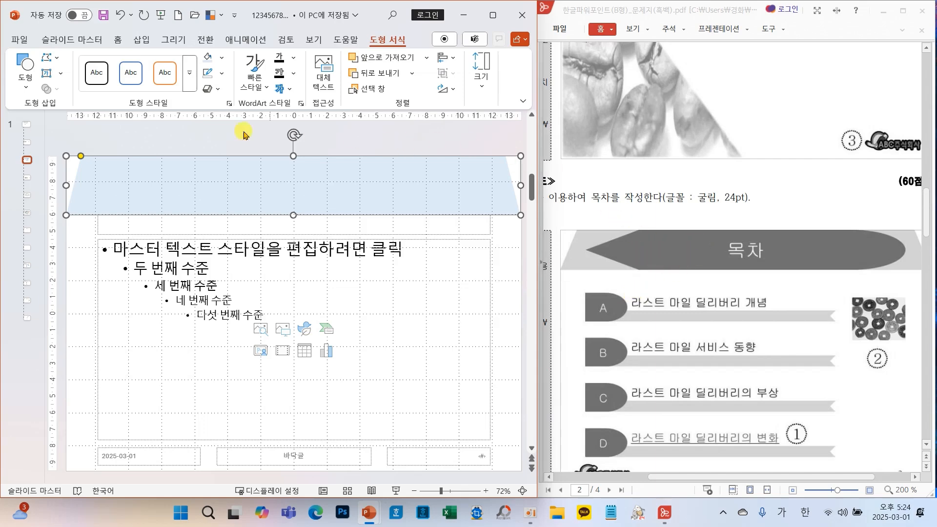
pyautogui.click(24, 89)
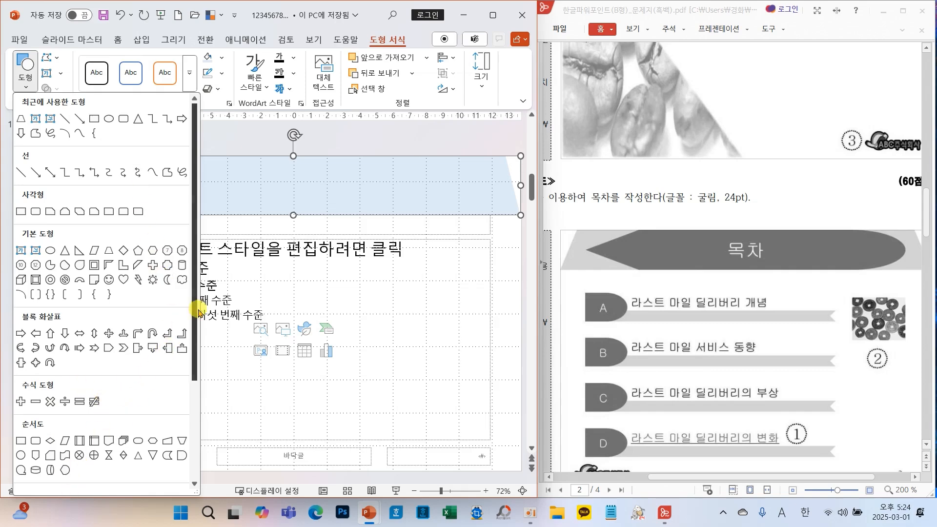
pyautogui.scroll(-2, 189, 350)
pyautogui.scroll(-5, 188, 349)
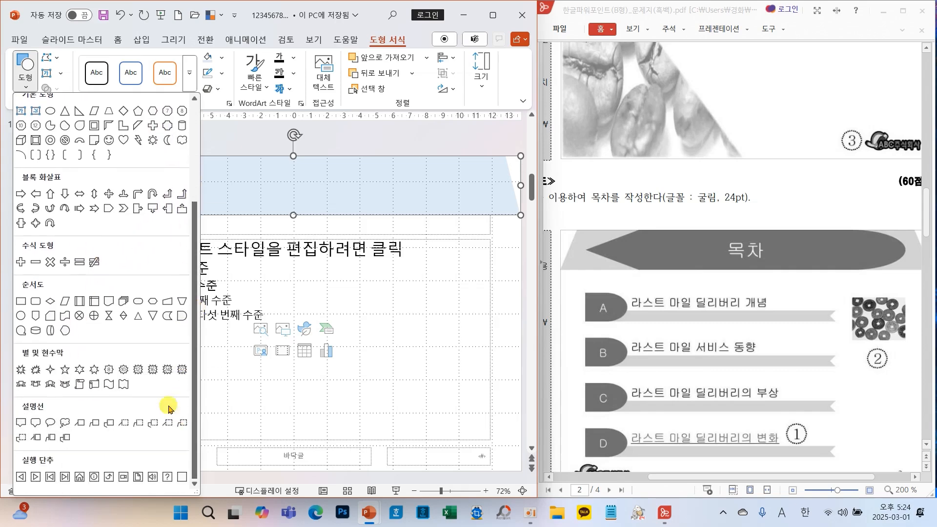
pyautogui.click(67, 333)
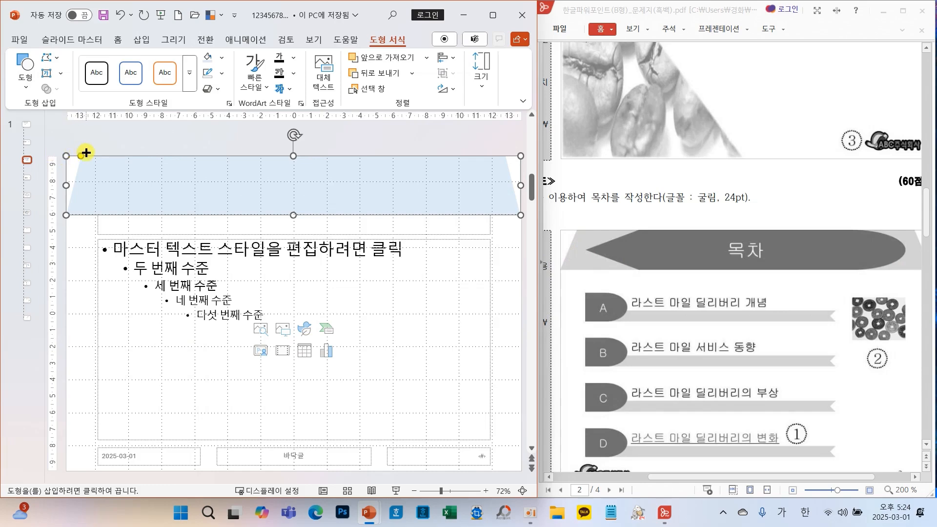
pyautogui.moveTo(95, 157); pyautogui.dragTo(487, 214)
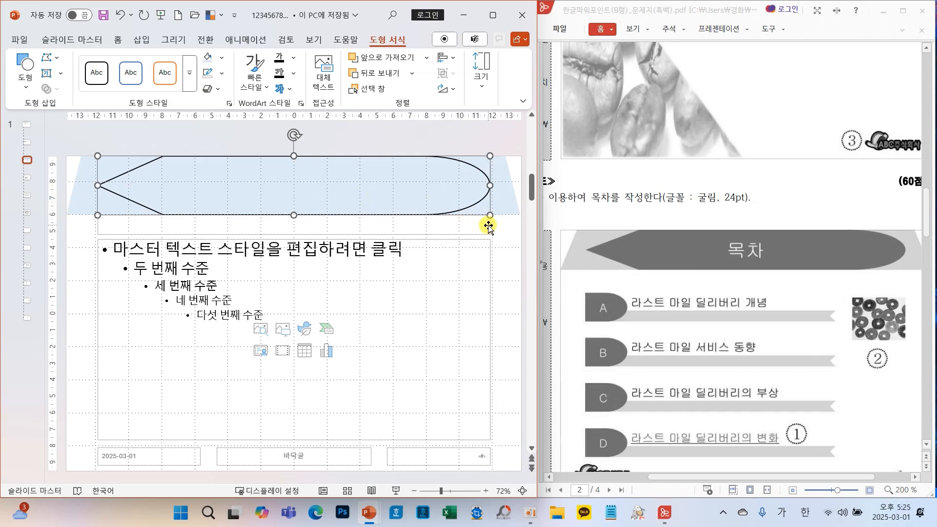
# Fill the flowchart display shape with a darker blue theme color, set its outline to 윤곽선 없음, and deselect it
pyautogui.click(222, 59)
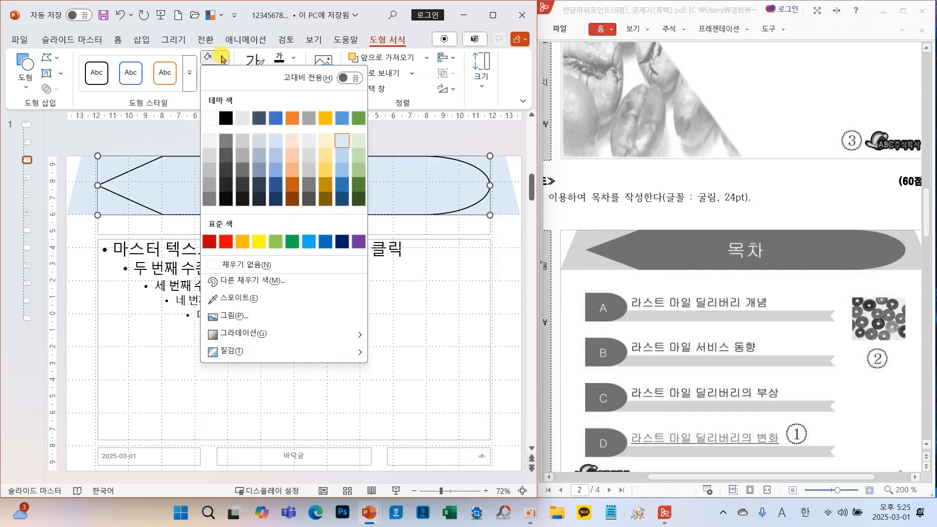
pyautogui.click(343, 189)
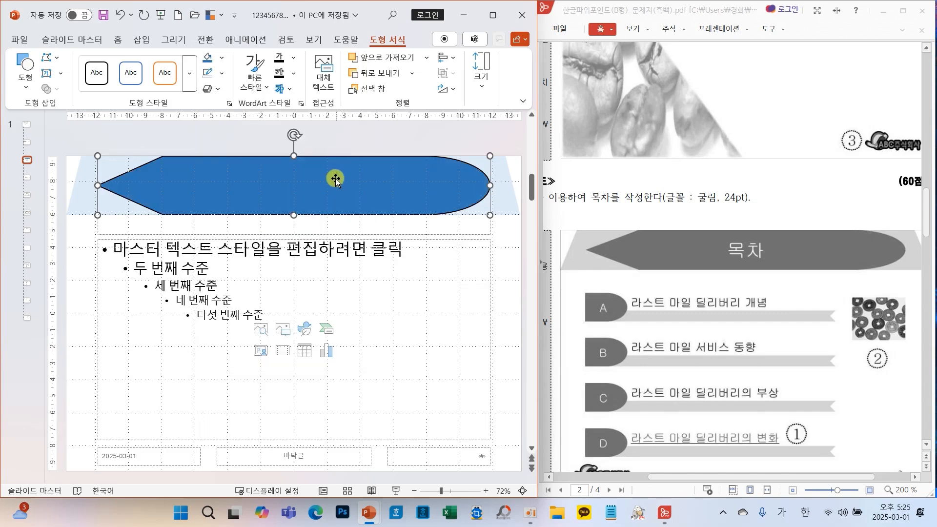
pyautogui.click(222, 74)
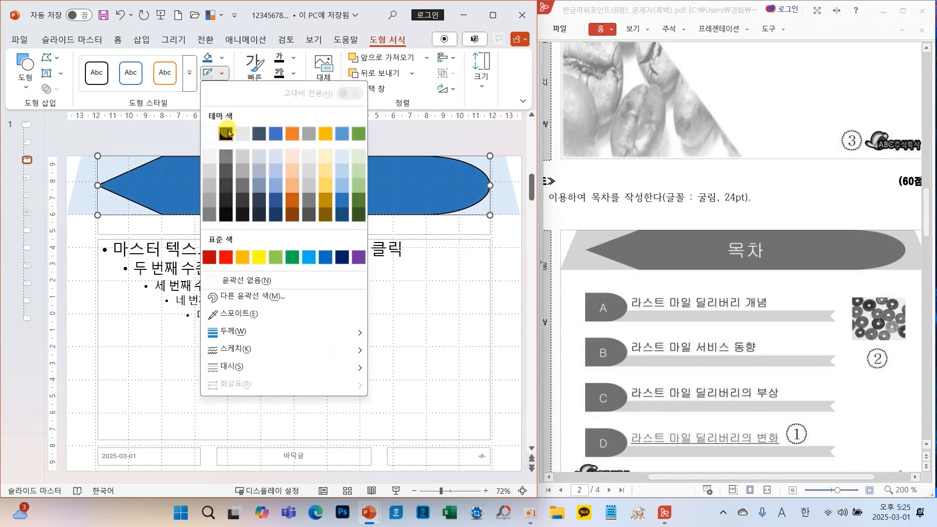
pyautogui.click(236, 280)
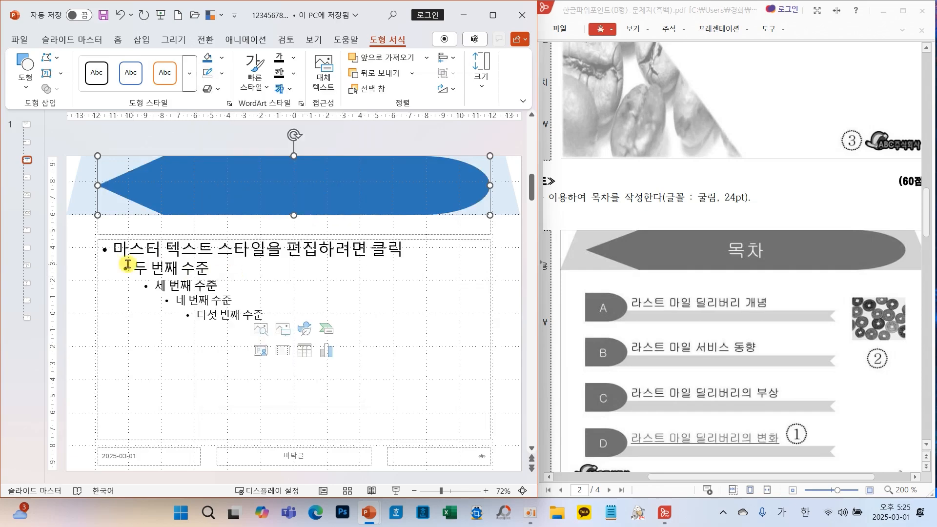
pyautogui.click(77, 276)
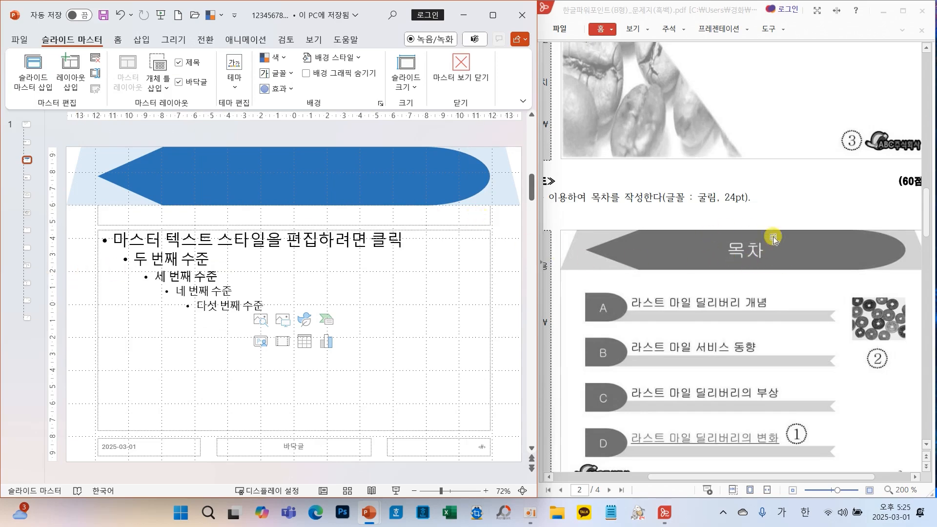
# Check the title condition in the exam PDF and bring the layout's title placeholder in front of the shapes
pyautogui.scroll(5, 594, 283)
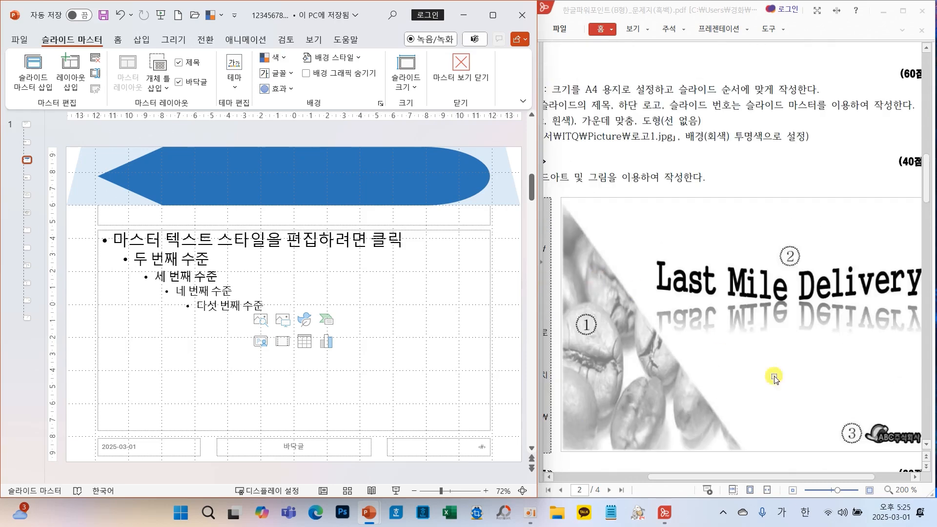
pyautogui.moveTo(767, 476); pyautogui.dragTo(694, 477)
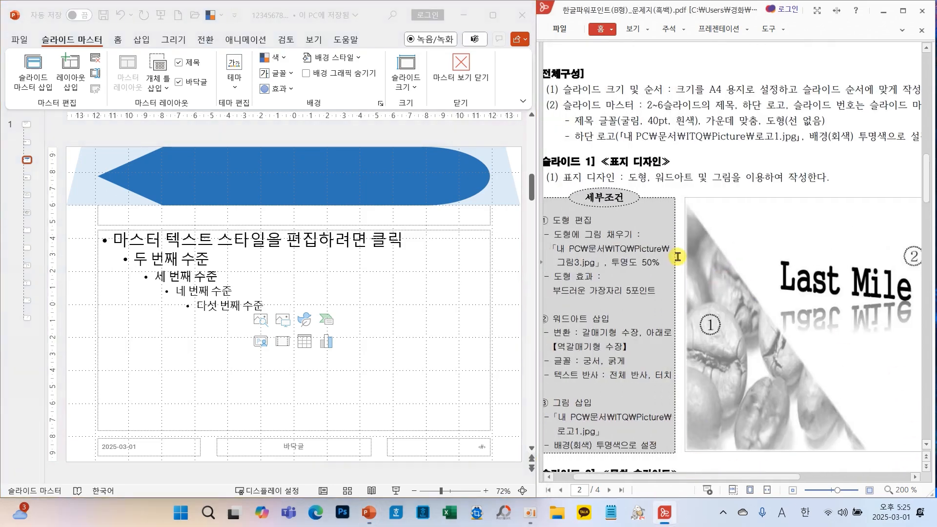
pyautogui.moveTo(592, 103)
pyautogui.mouseDown()
pyautogui.moveTo(708, 138)
pyautogui.moveTo(764, 134)
pyautogui.mouseUp()
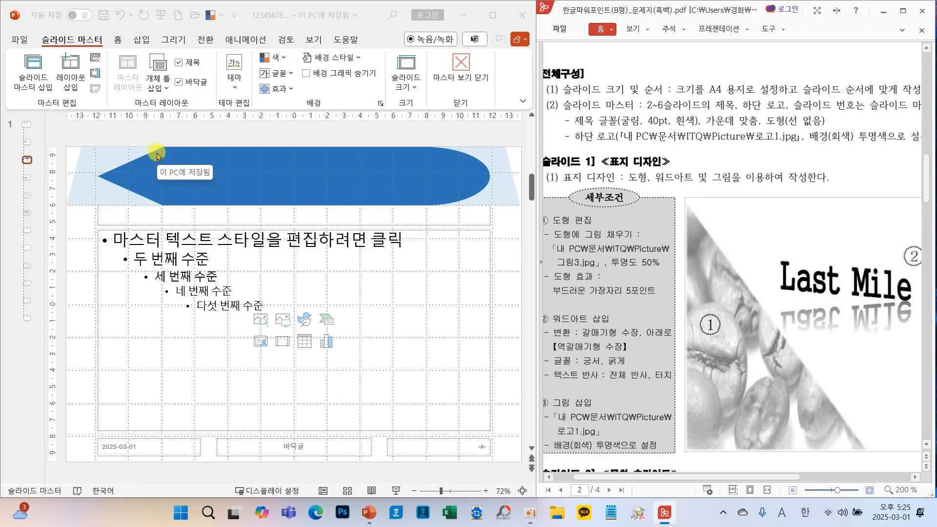
pyautogui.moveTo(122, 207)
pyautogui.mouseDown()
pyautogui.moveTo(100, 209)
pyautogui.moveTo(92, 239)
pyautogui.moveTo(138, 215)
pyautogui.moveTo(119, 211)
pyautogui.mouseUp()
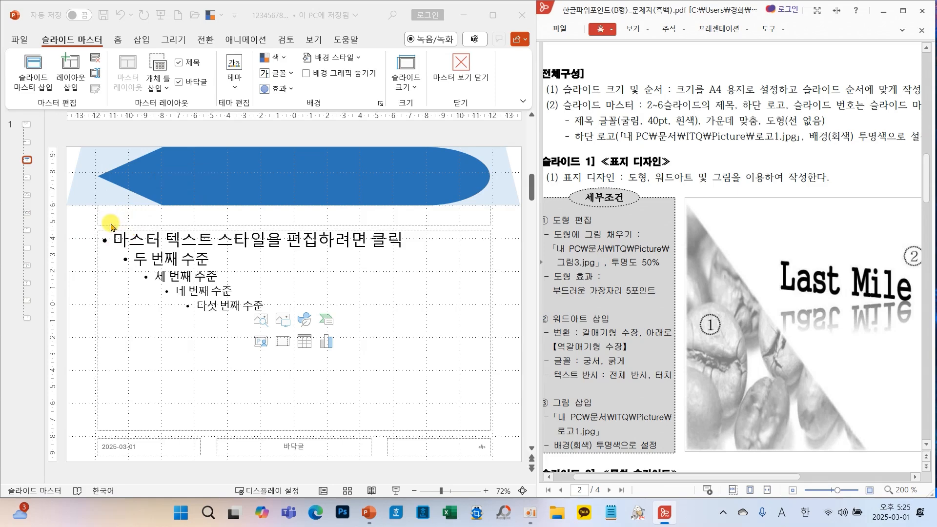
pyautogui.click(108, 223)
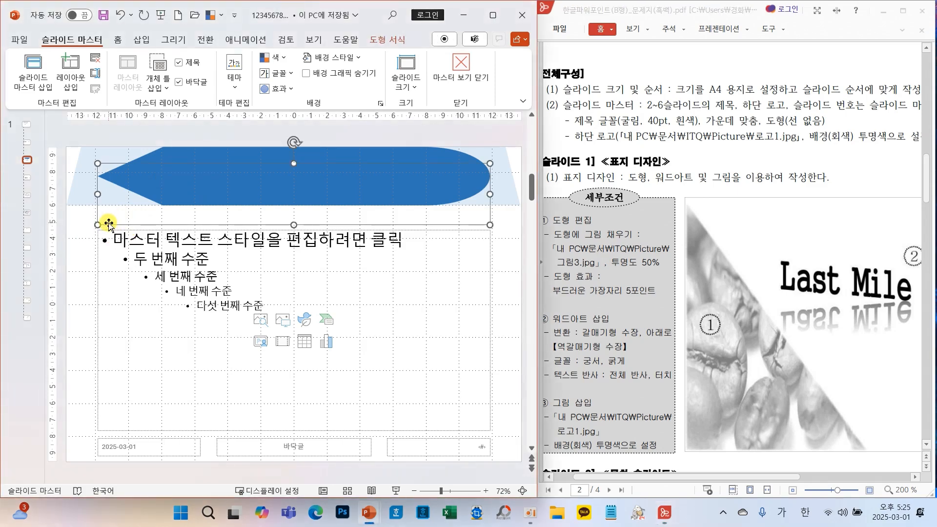
pyautogui.click(117, 40)
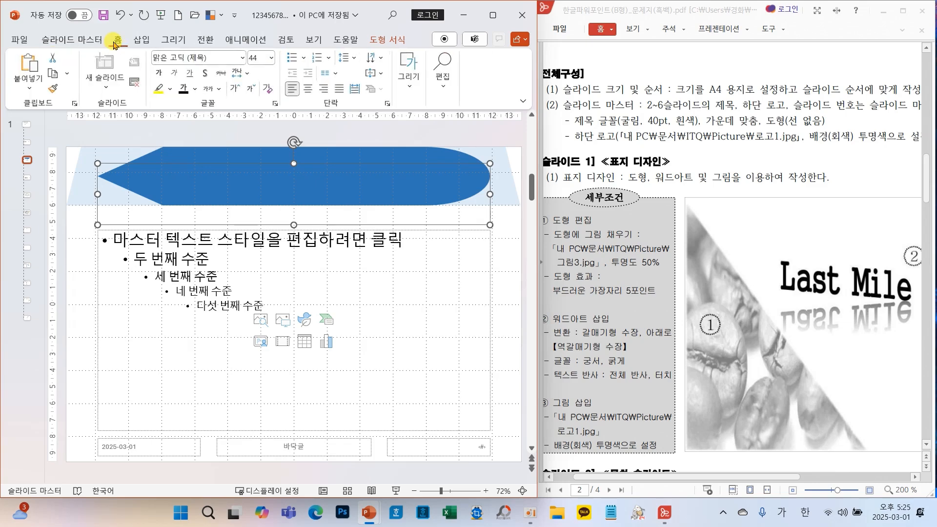
pyautogui.click(405, 98)
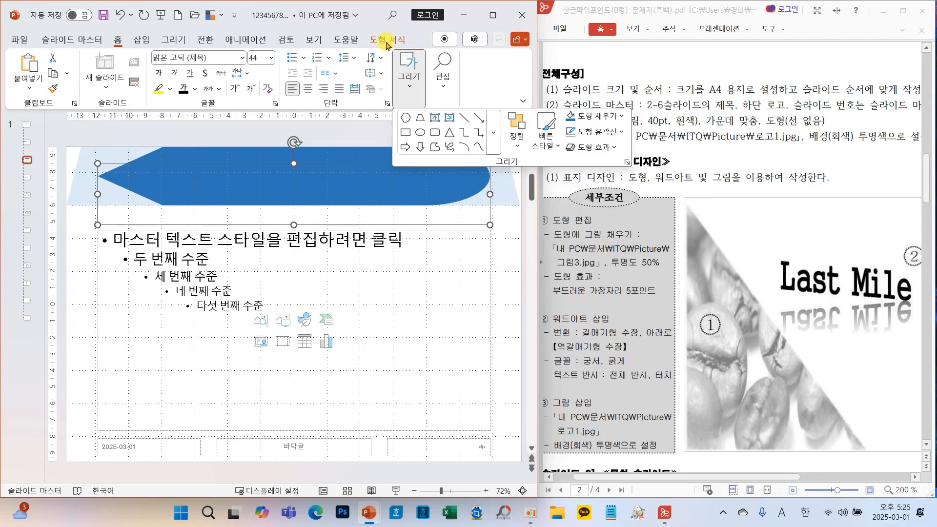
pyautogui.click(515, 131)
pyautogui.click(528, 183)
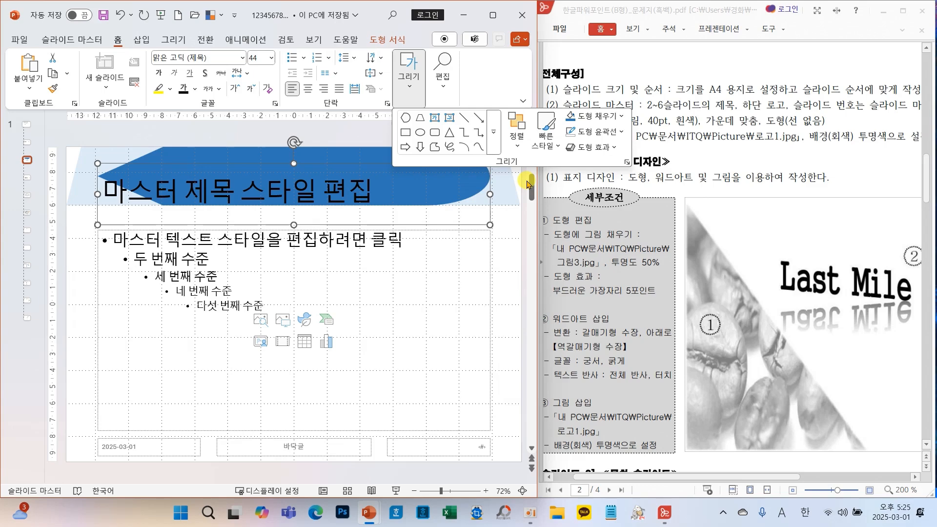
# Format the title placeholder's text in 굴림, 40 pt, white, and center it horizontally
pyautogui.click(218, 58)
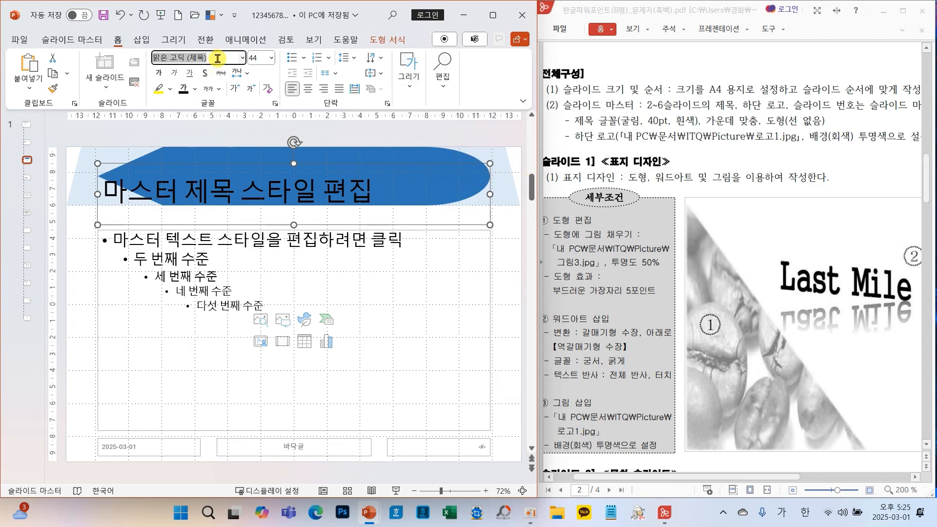
pyautogui.write('굴림')
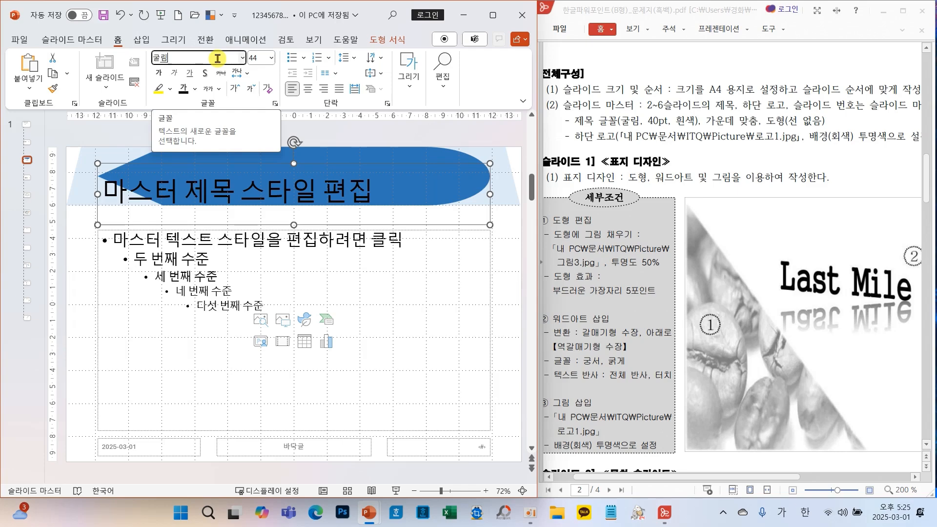
pyautogui.press('Return')
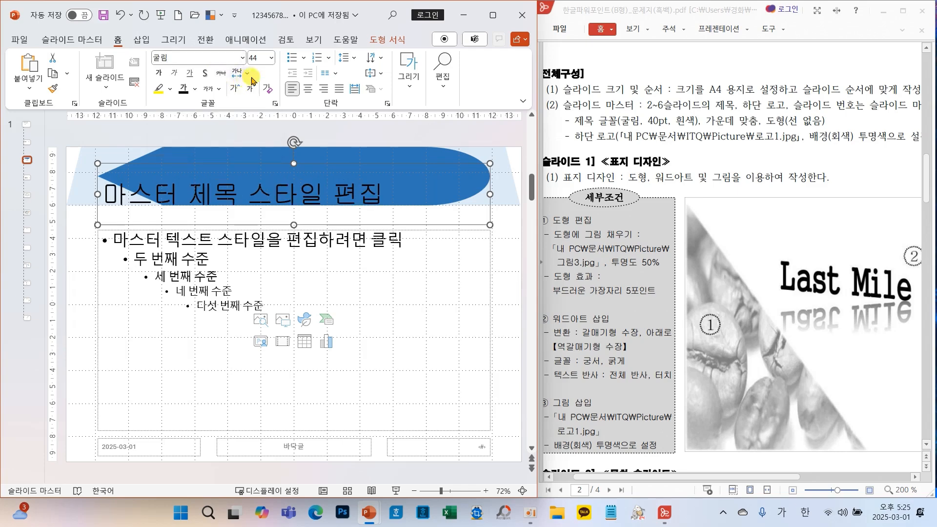
pyautogui.click(271, 57)
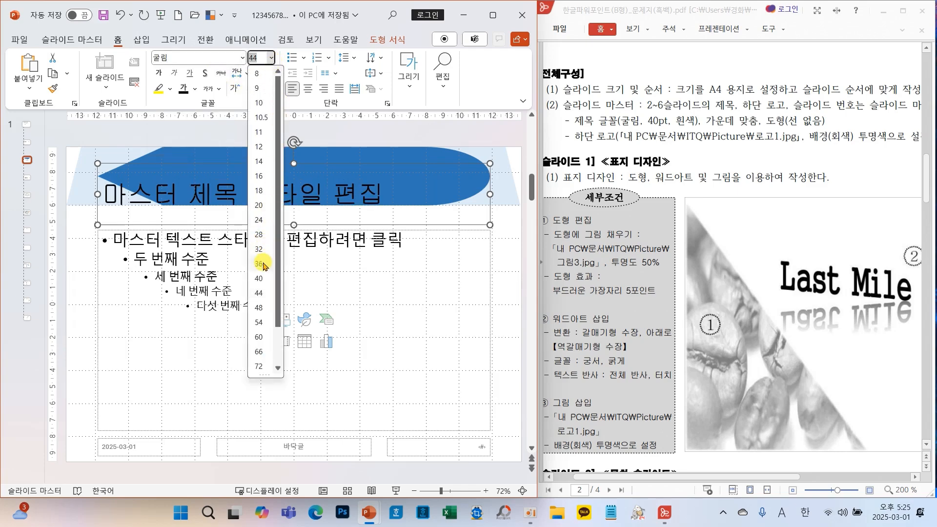
pyautogui.click(259, 278)
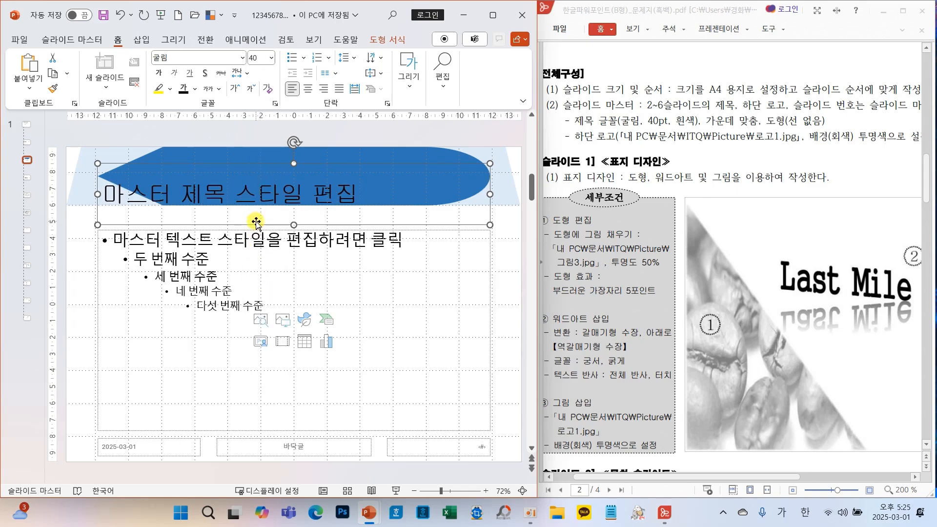
pyautogui.click(195, 90)
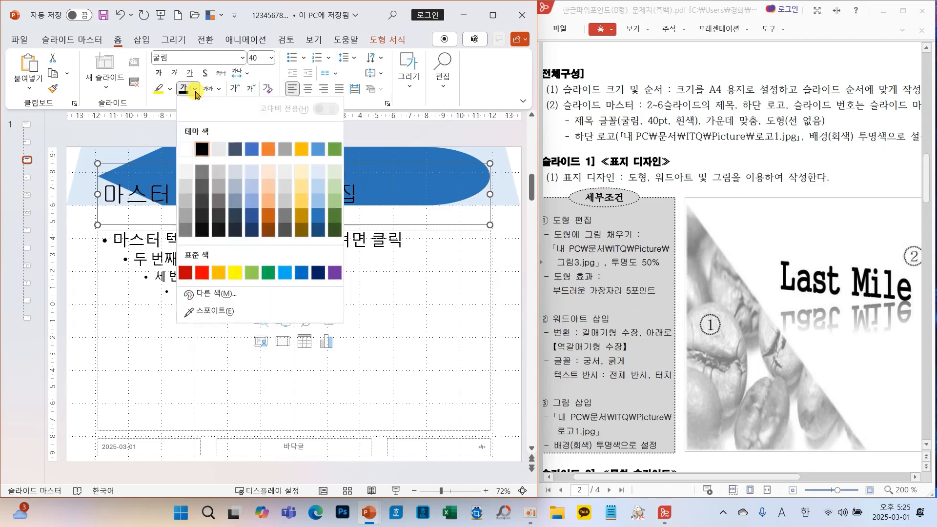
pyautogui.click(185, 149)
pyautogui.click(311, 89)
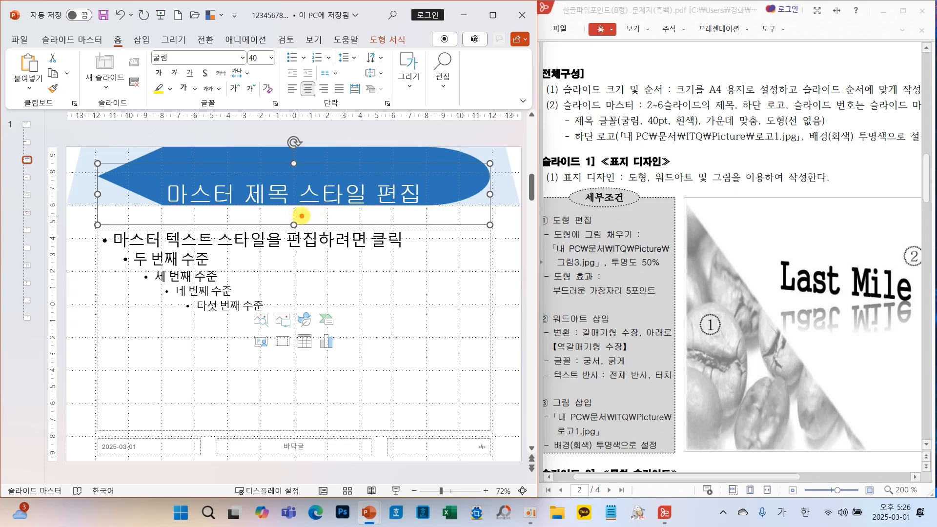
# Resize the title placeholder vertically so its upper and lower edges match the flowchart display shape
pyautogui.moveTo(302, 216)
pyautogui.mouseDown()
pyautogui.moveTo(271, 234)
pyautogui.moveTo(307, 217)
pyautogui.mouseUp()
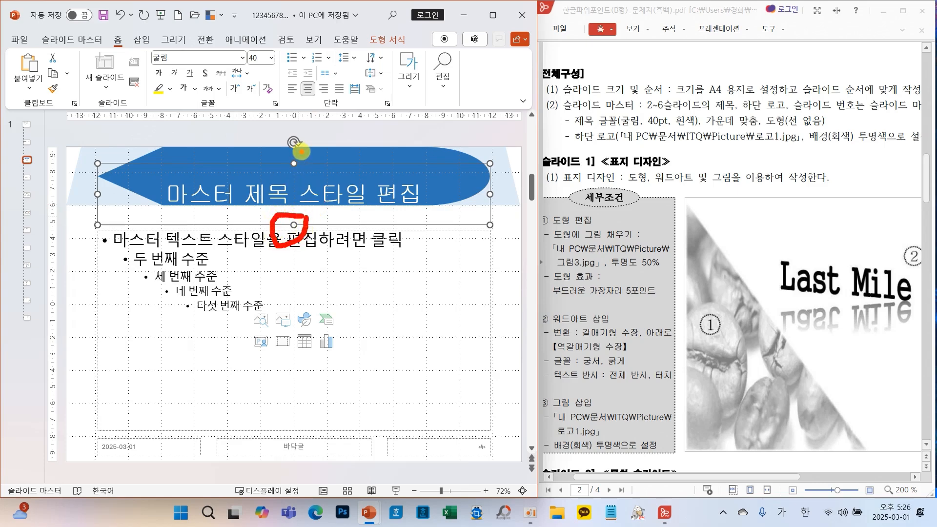
pyautogui.moveTo(301, 152)
pyautogui.mouseDown()
pyautogui.moveTo(282, 170)
pyautogui.moveTo(304, 149)
pyautogui.mouseUp()
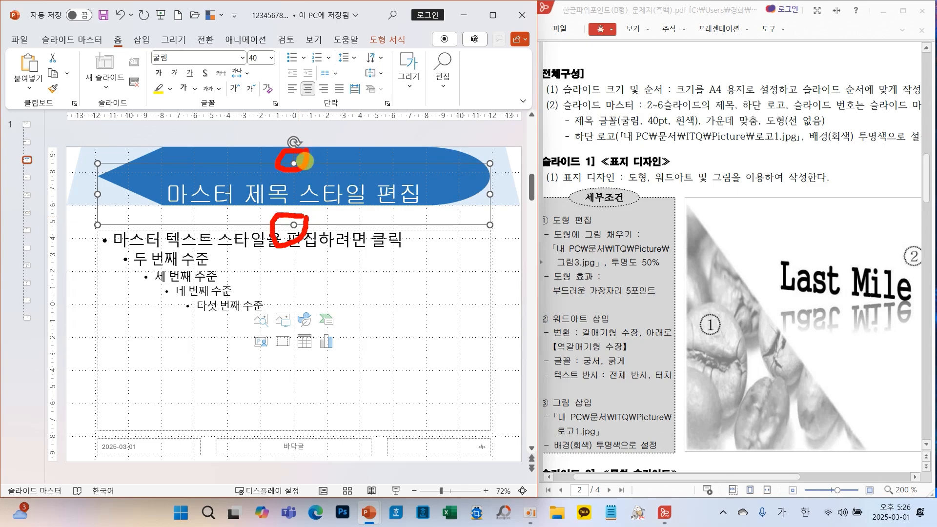
pyautogui.press('Escape')
pyautogui.moveTo(295, 150); pyautogui.dragTo(295, 147)
pyautogui.moveTo(296, 234); pyautogui.dragTo(300, 213)
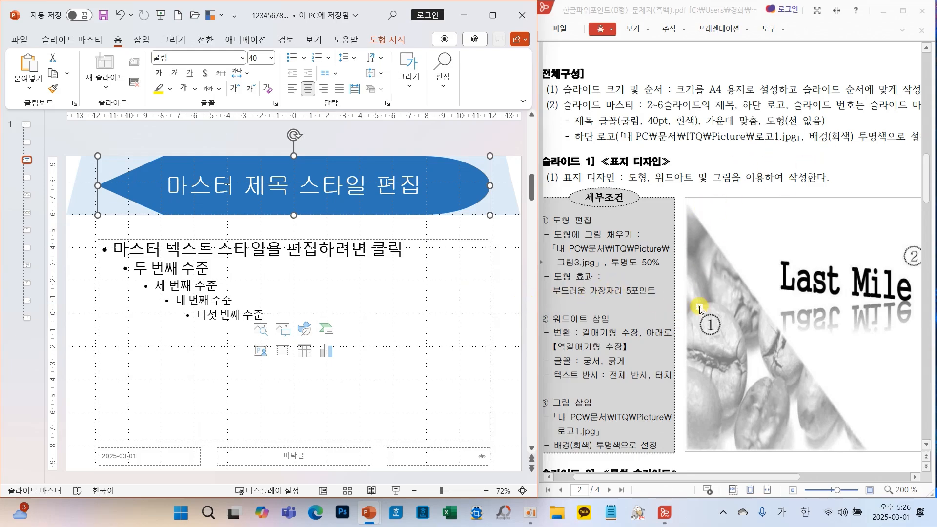
# Check the logo's placement in the exam PDF and insert the picture 로고1 from the ITQ Picture folder into the layout
pyautogui.scroll(-4, 698, 313)
pyautogui.scroll(-2, 693, 353)
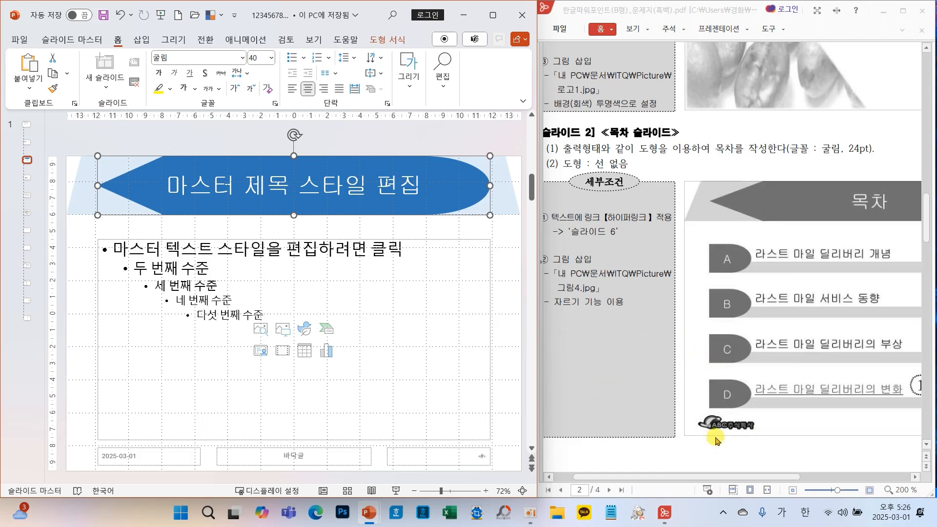
pyautogui.click(68, 275)
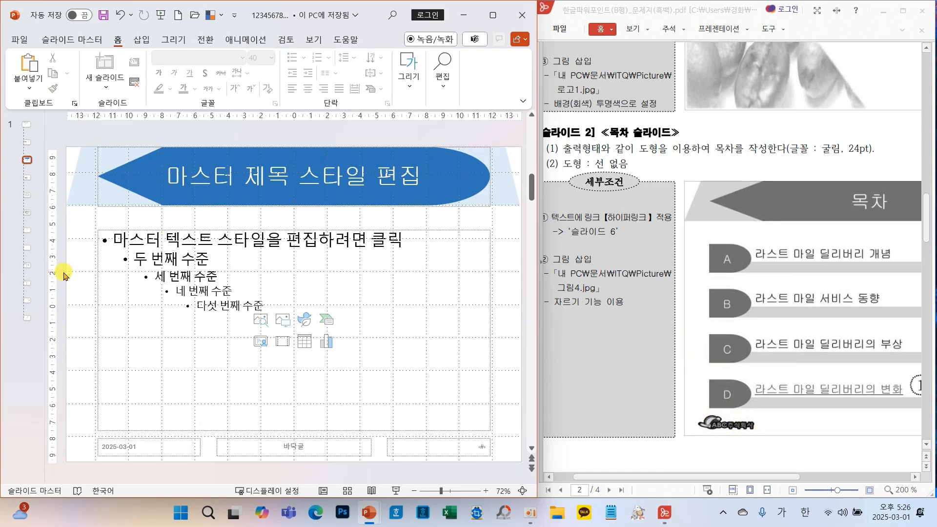
pyautogui.click(141, 41)
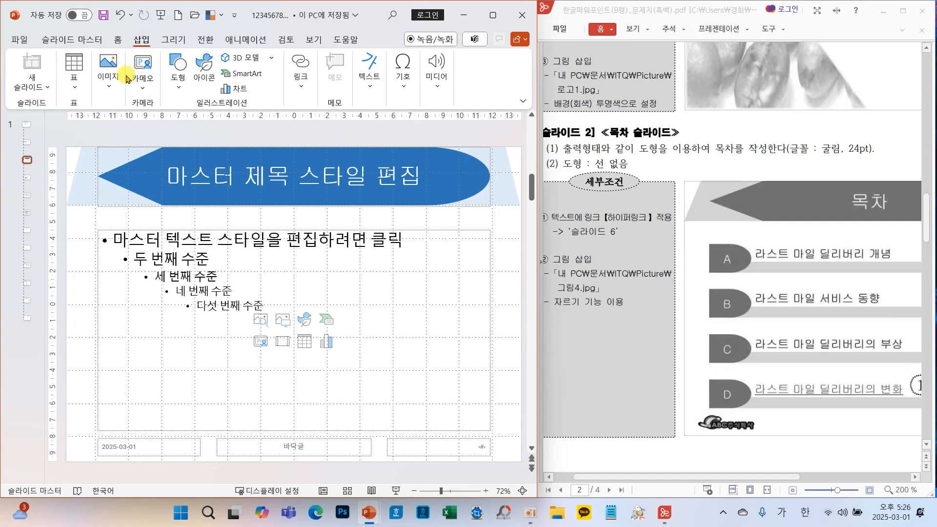
pyautogui.click(109, 71)
pyautogui.click(112, 137)
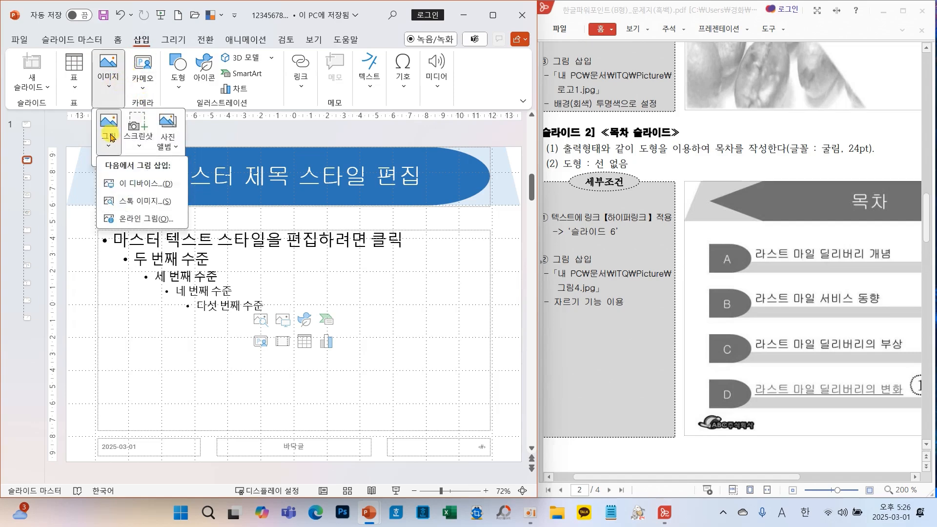
pyautogui.click(135, 184)
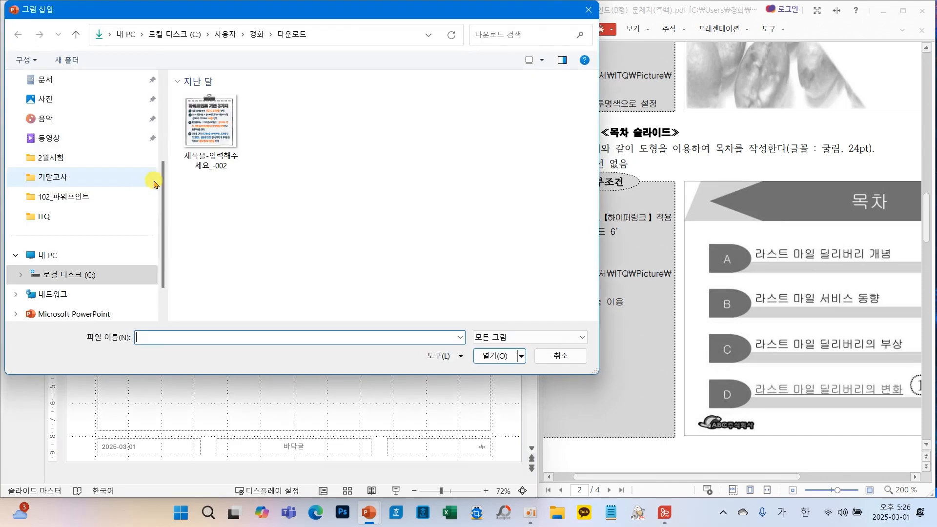
pyautogui.click(66, 221)
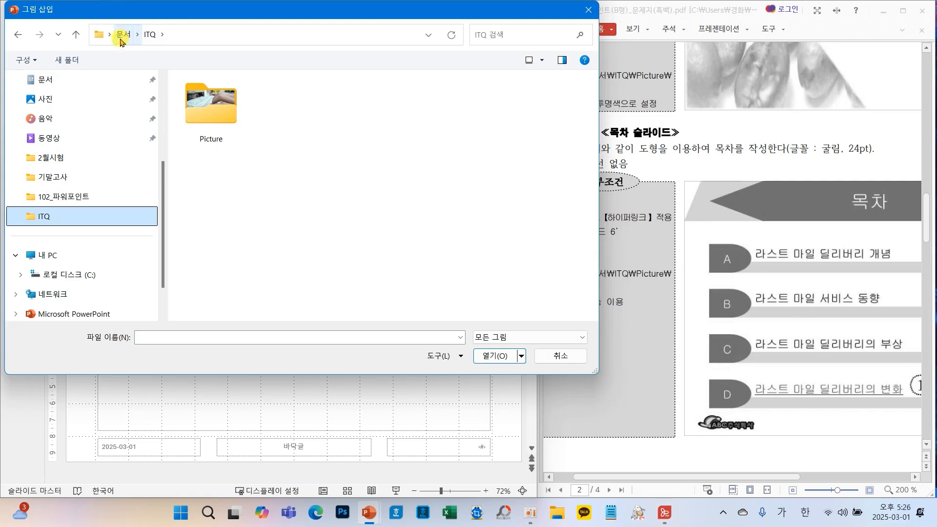
pyautogui.click(217, 109)
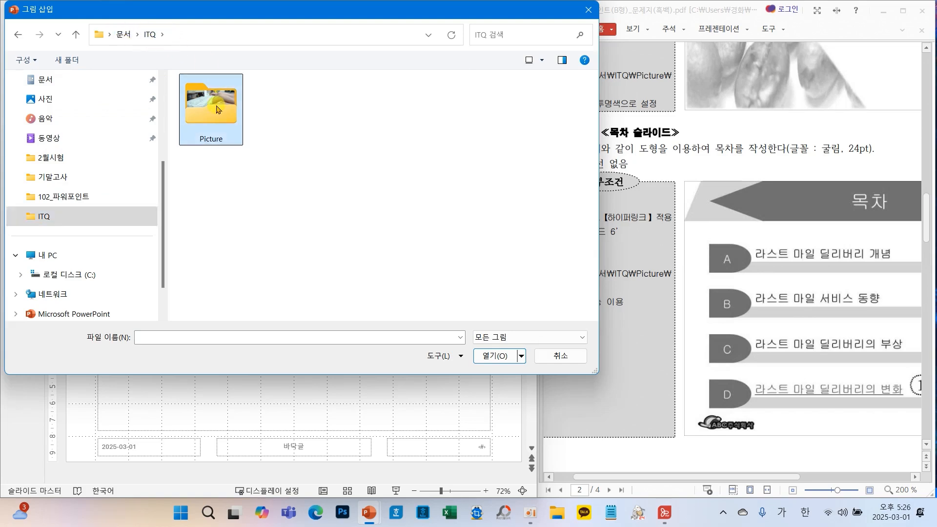
pyautogui.doubleClick(216, 110)
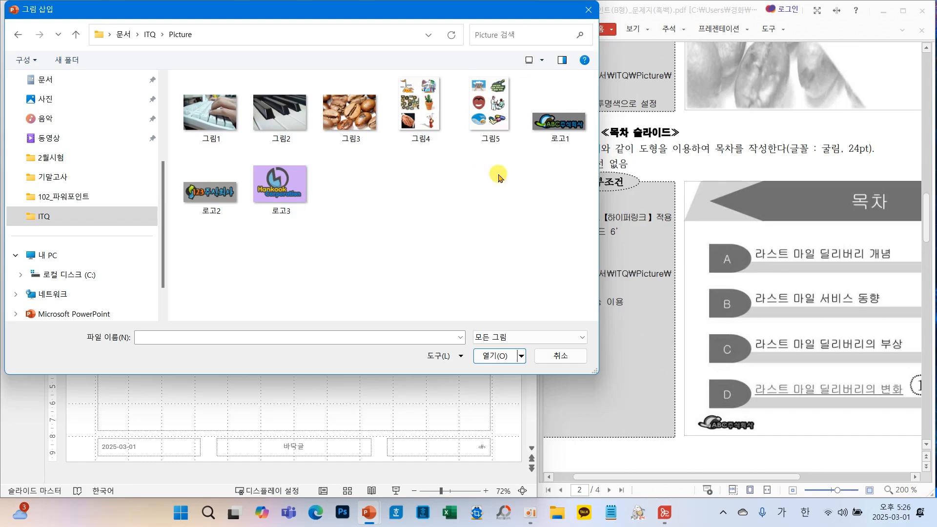
pyautogui.click(562, 129)
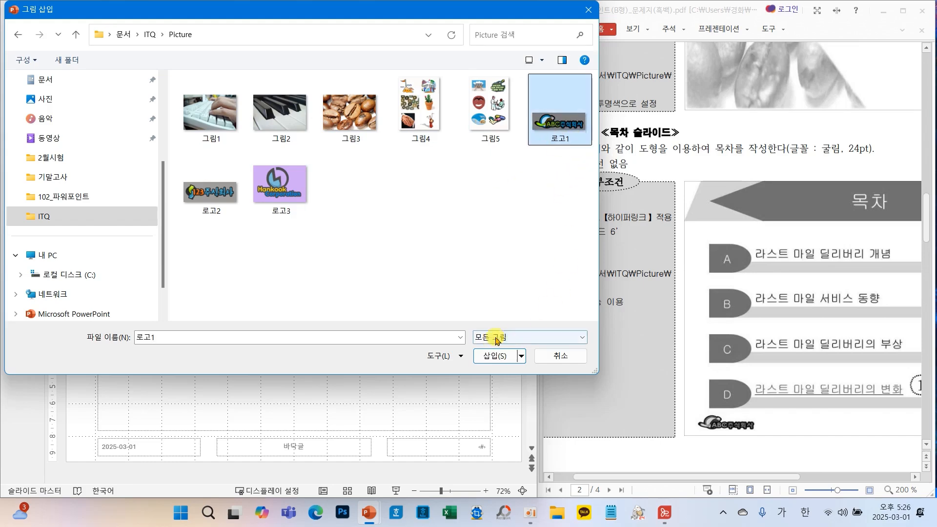
pyautogui.click(493, 355)
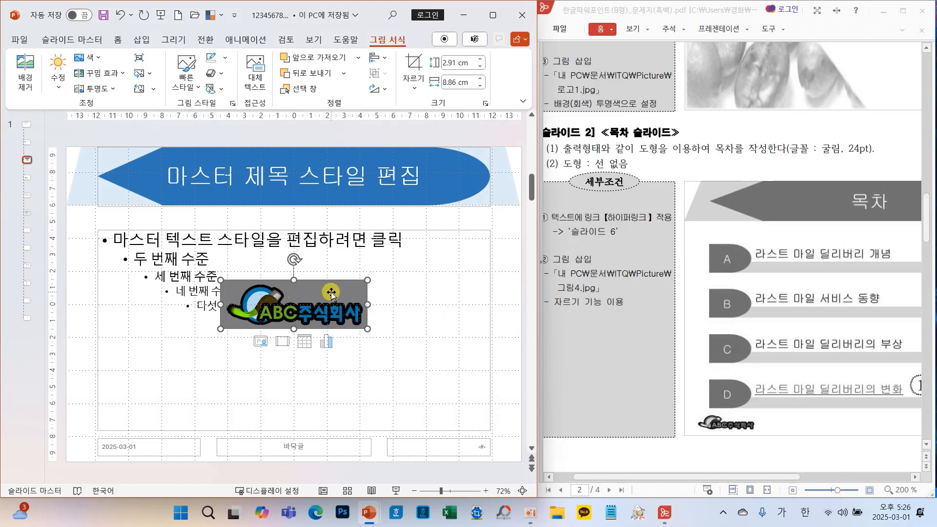
# Make the logo picture's gray background transparent with 투명한 색 설정
pyautogui.click(90, 57)
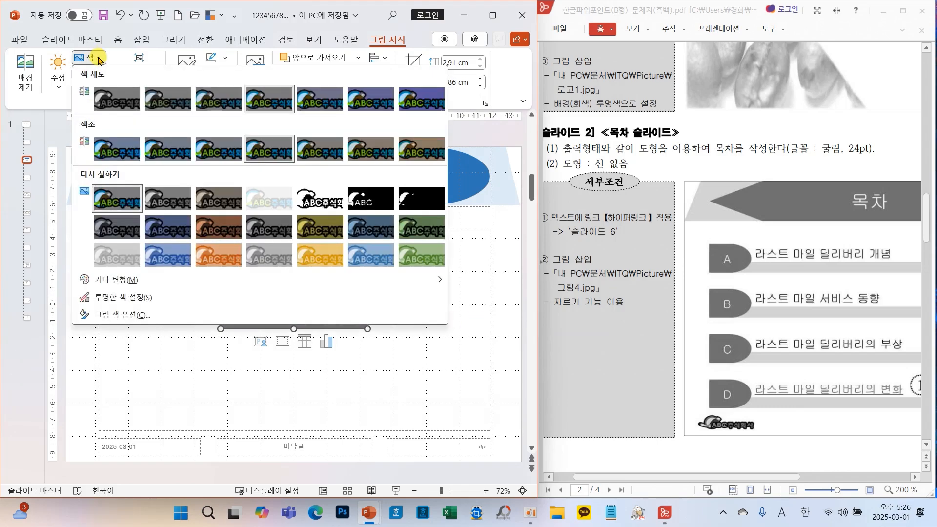
pyautogui.click(116, 298)
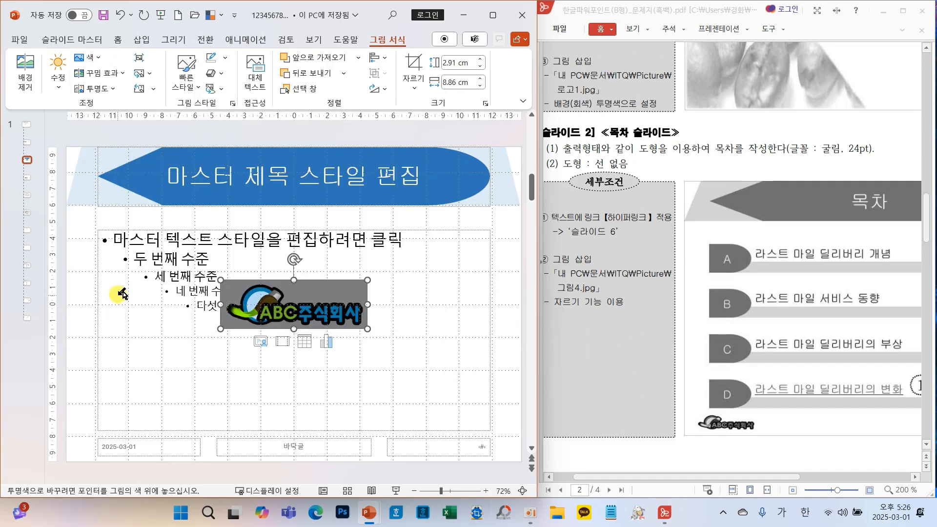
pyautogui.click(328, 291)
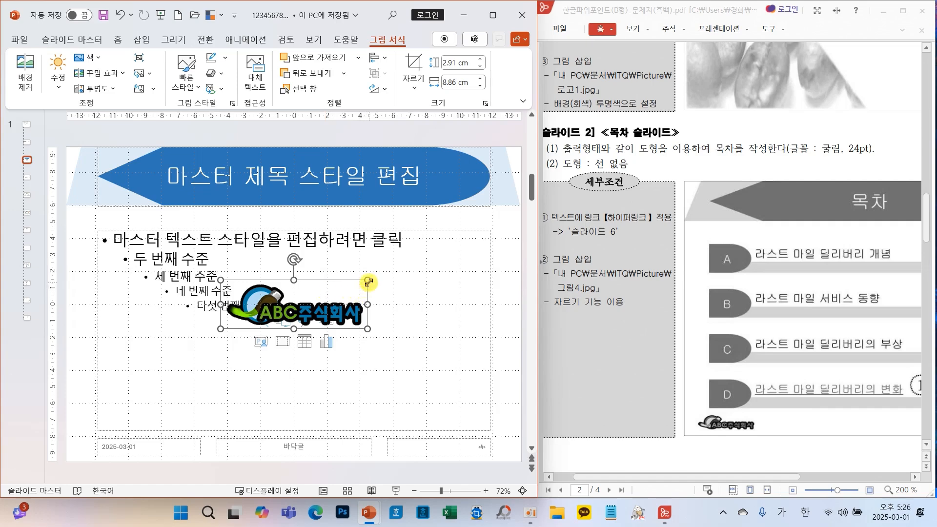
# Shrink the logo to about 1.01 cm tall and 5.68 cm wide, place it at the slide's lower-left corner, and deselect it
pyautogui.moveTo(367, 281); pyautogui.dragTo(124, 442)
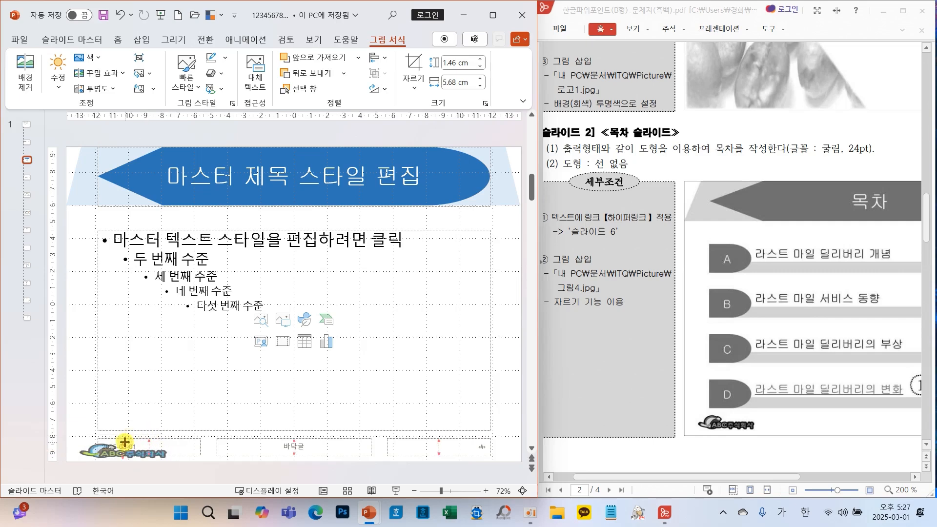
pyautogui.moveTo(125, 441); pyautogui.dragTo(57, 459)
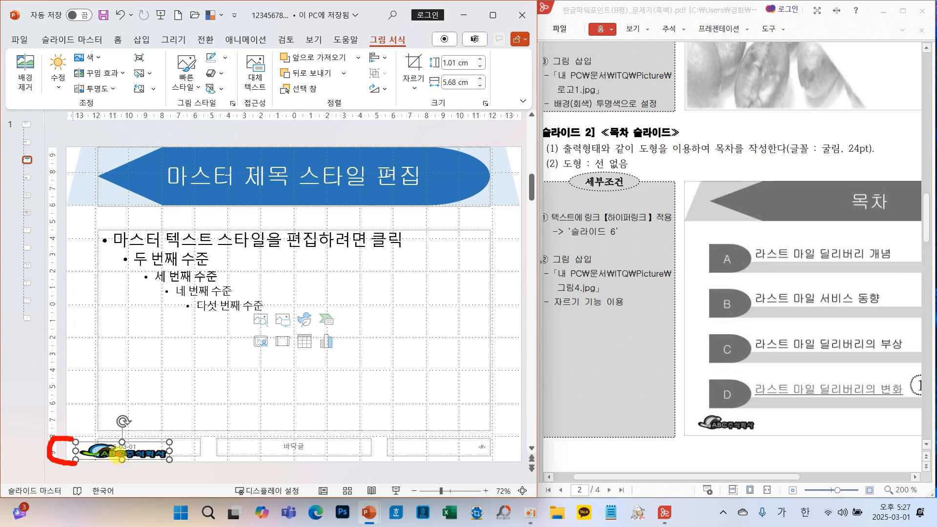
pyautogui.moveTo(125, 415)
pyautogui.mouseDown()
pyautogui.moveTo(81, 419)
pyautogui.moveTo(128, 413)
pyautogui.mouseUp()
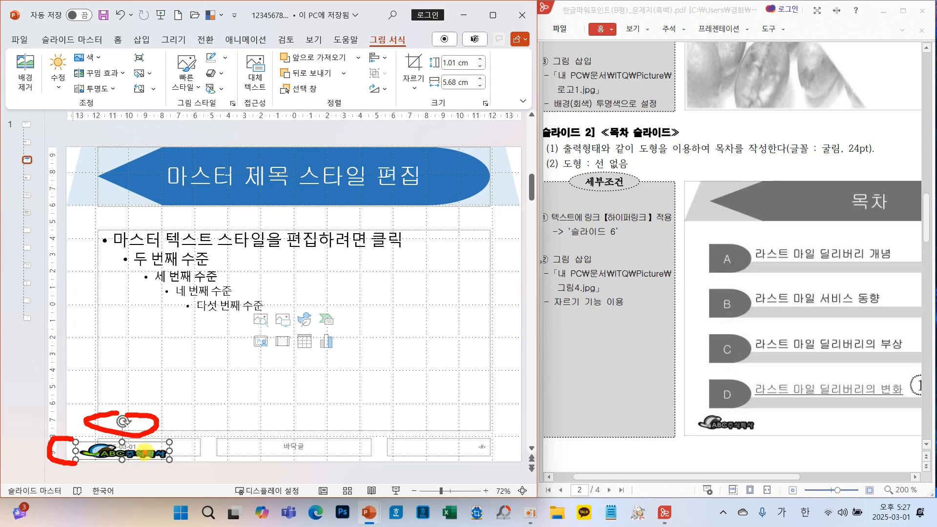
pyautogui.click(61, 384)
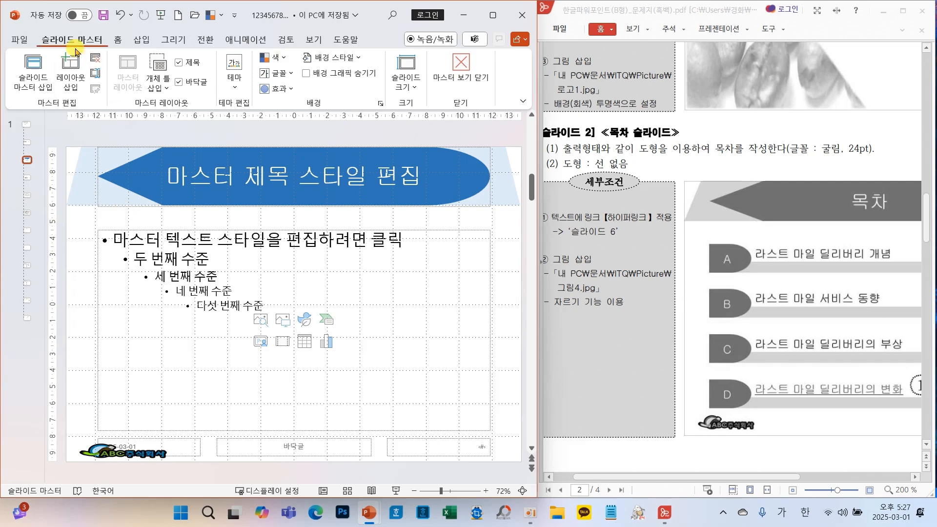
# Close the slide master view and return to normal slide editing
pyautogui.click(123, 42)
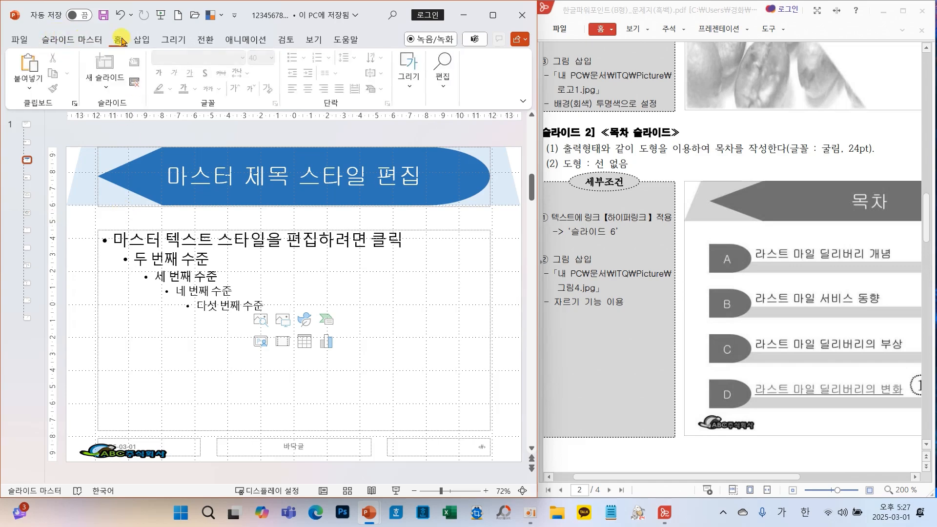
pyautogui.click(133, 43)
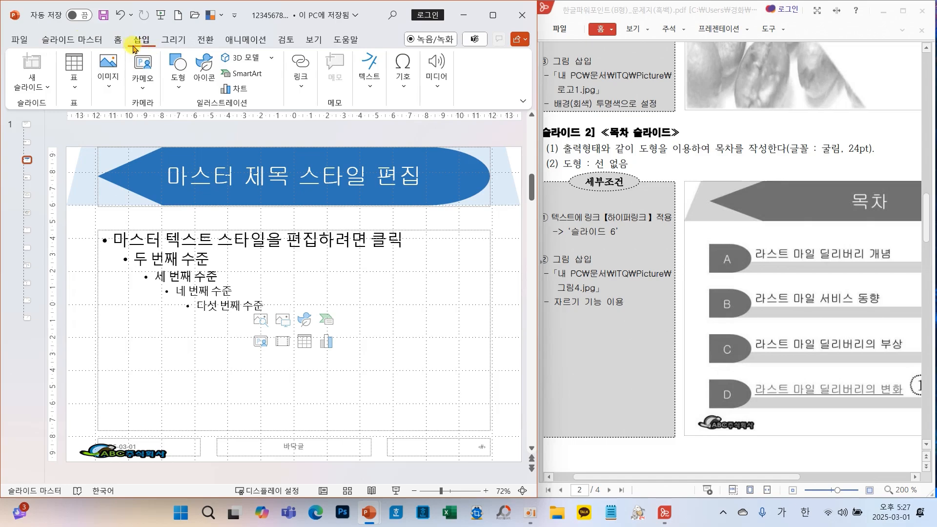
pyautogui.click(72, 41)
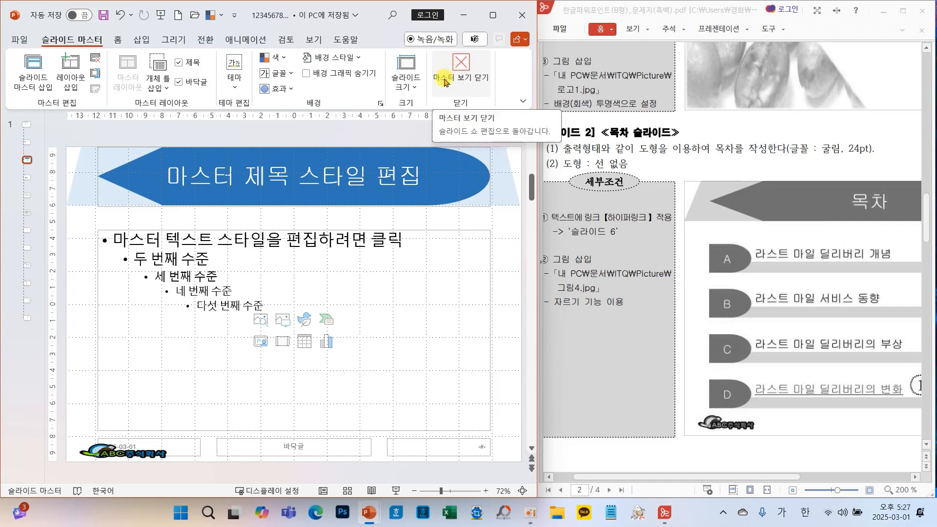
pyautogui.click(458, 72)
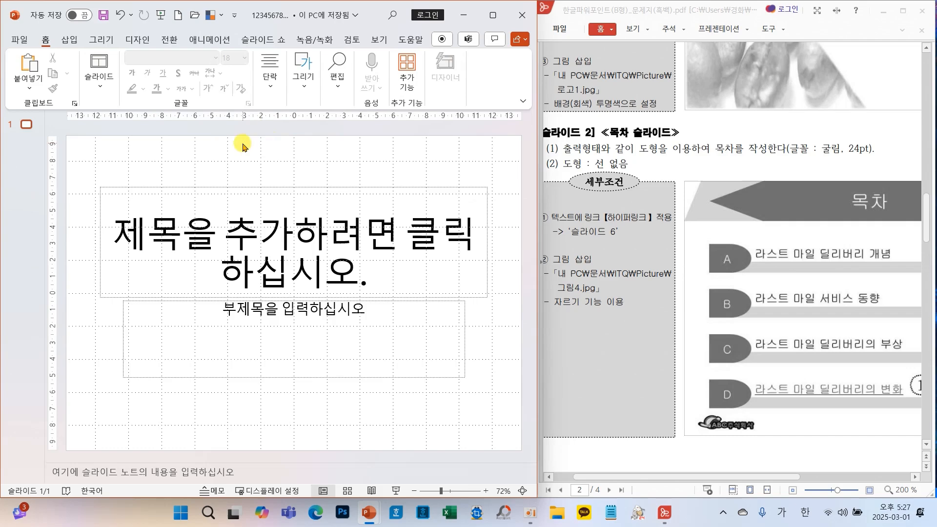
# Add five new title-and-content slides after the title slide, for six slides in all
pyautogui.click(100, 87)
pyautogui.click(96, 114)
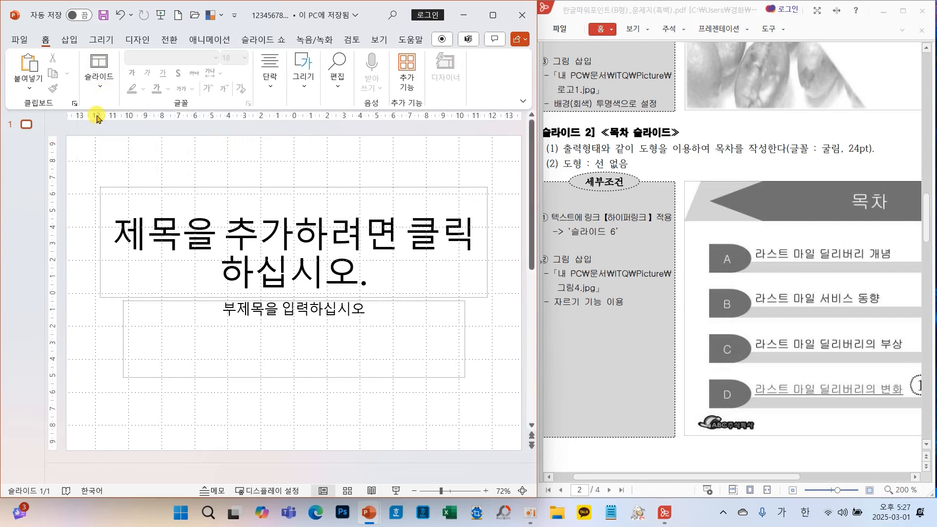
pyautogui.click(100, 86)
pyautogui.click(102, 118)
pyautogui.click(103, 97)
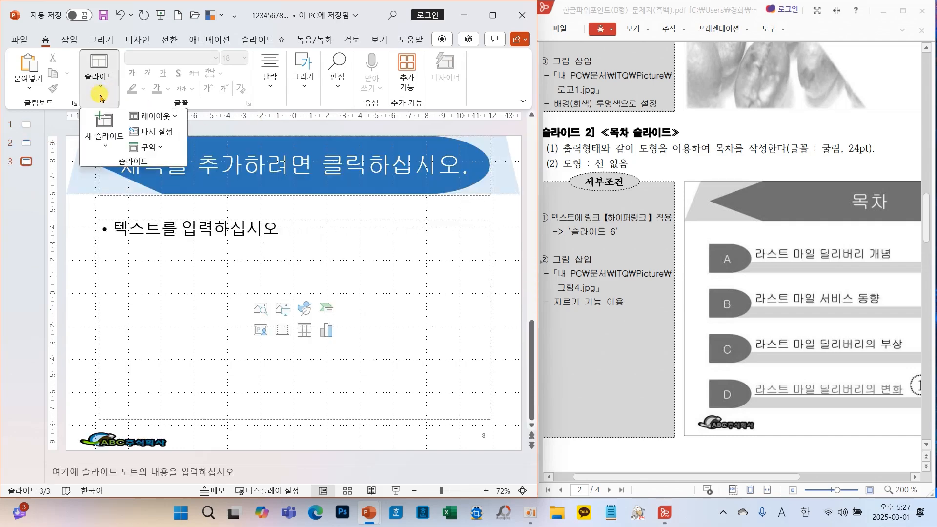
pyautogui.click(100, 114)
pyautogui.click(102, 93)
pyautogui.click(106, 117)
pyautogui.click(102, 93)
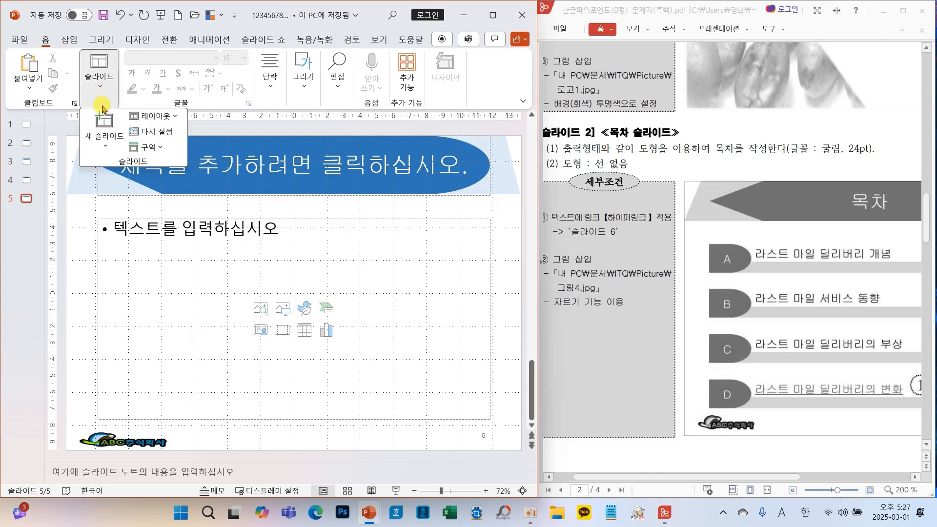
pyautogui.click(101, 117)
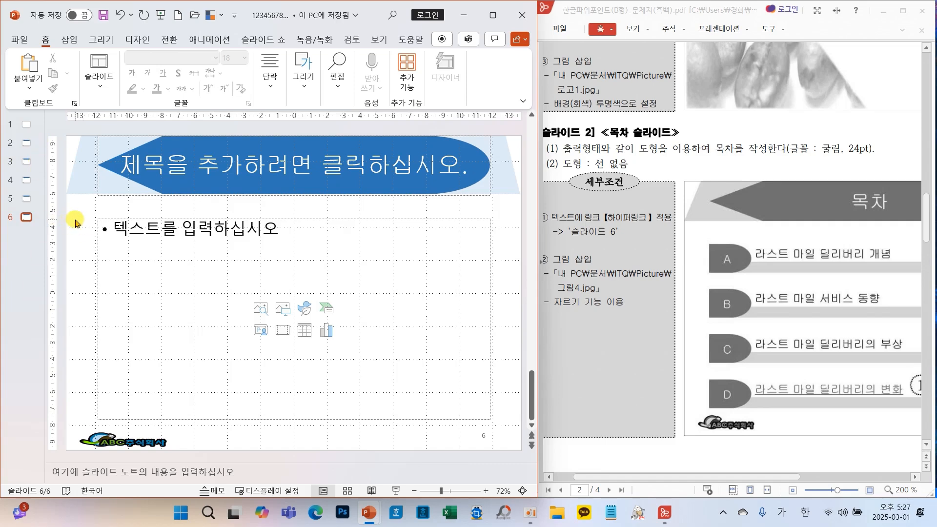
# Review slides 1 and 2, check the title placeholder's lower edge against the title shape in the slide master, and close the master view
pyautogui.click(27, 124)
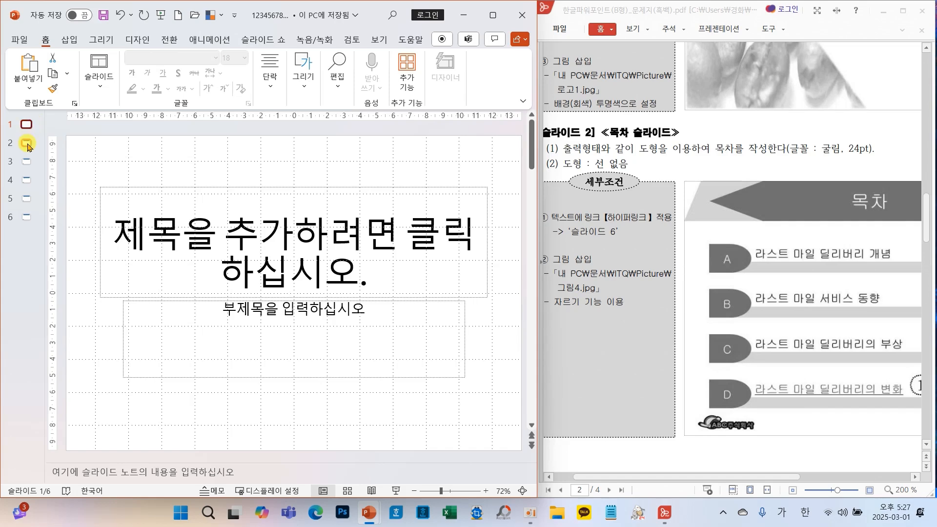
pyautogui.click(27, 144)
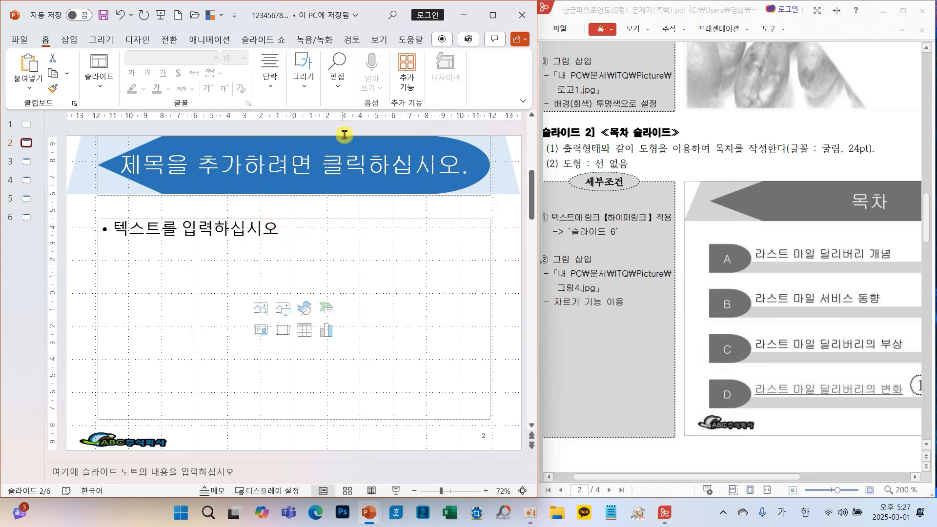
pyautogui.click(384, 45)
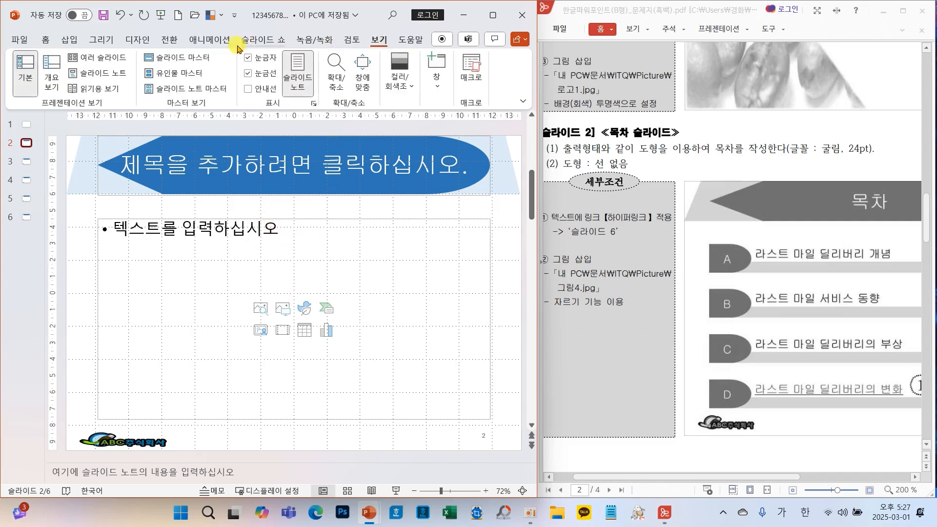
pyautogui.click(176, 57)
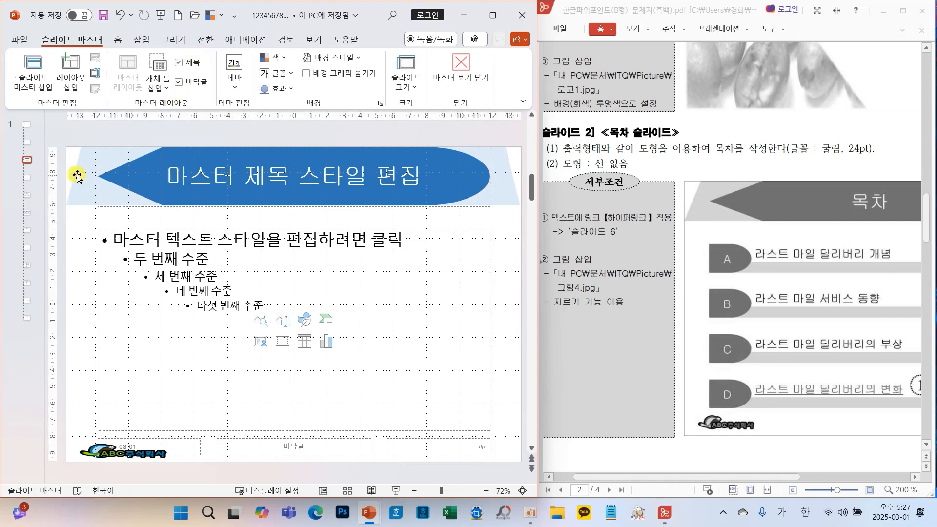
pyautogui.click(112, 205)
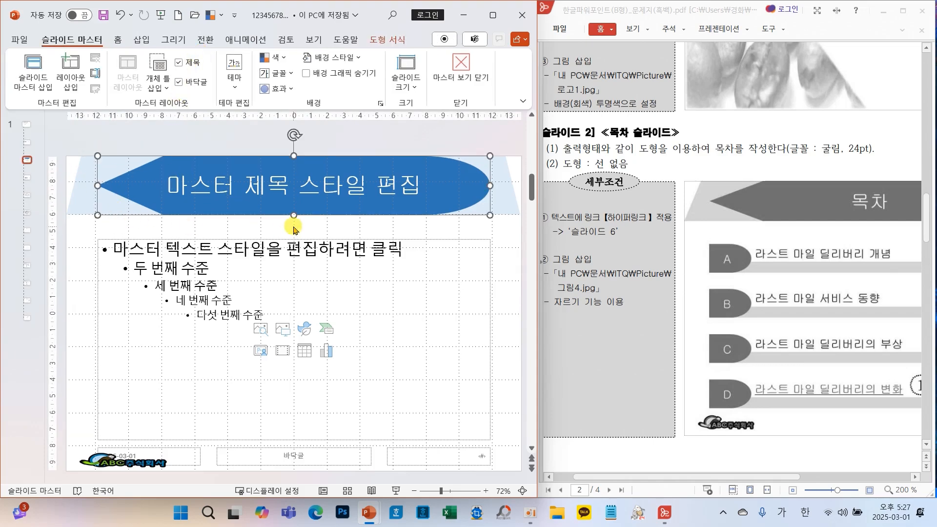
pyautogui.moveTo(293, 219); pyautogui.dragTo(297, 215)
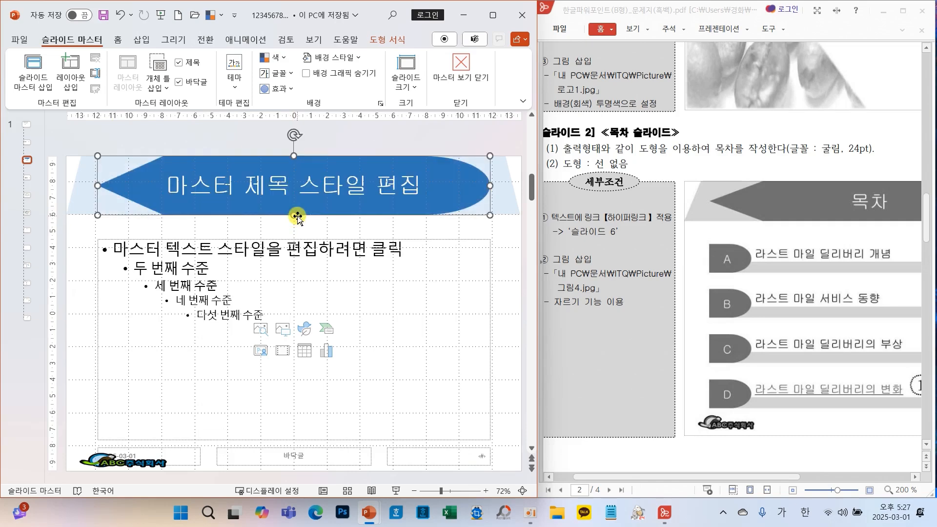
pyautogui.click(459, 83)
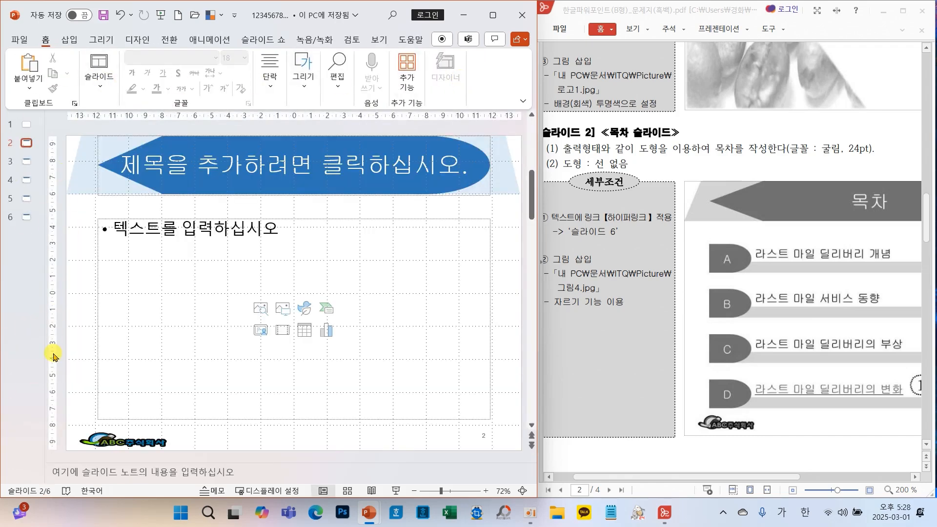
# Select slide 1, save the presentation, and bring the 표지 디자인 conditions into view in the exam PDF
pyautogui.click(36, 126)
pyautogui.click(103, 17)
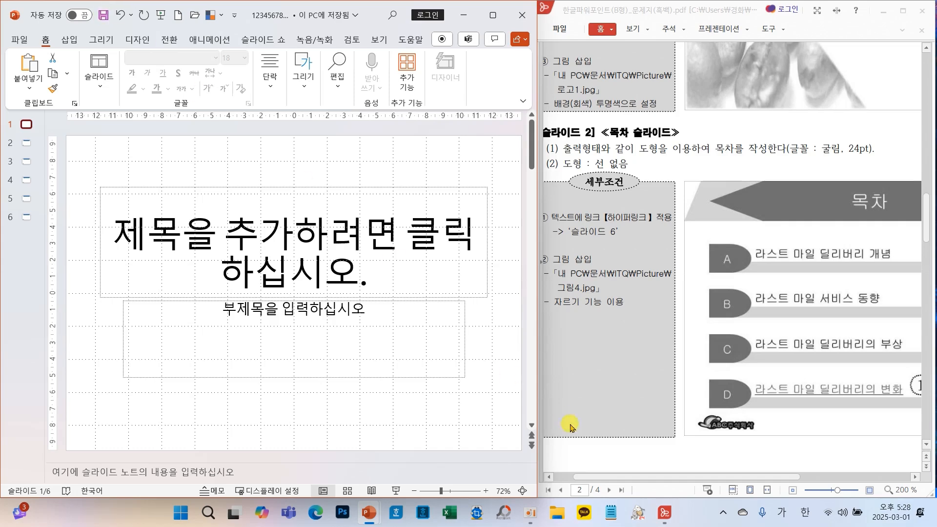
pyautogui.scroll(5, 644, 320)
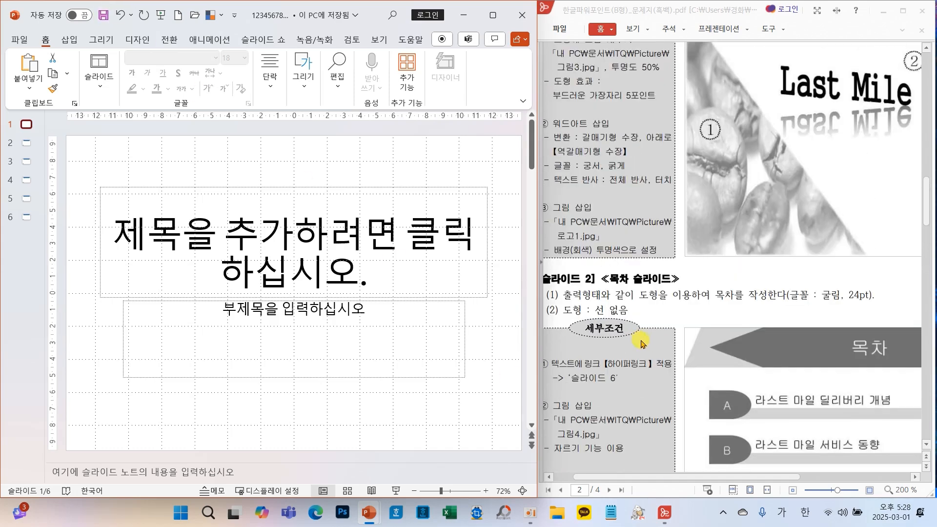
pyautogui.click(731, 489)
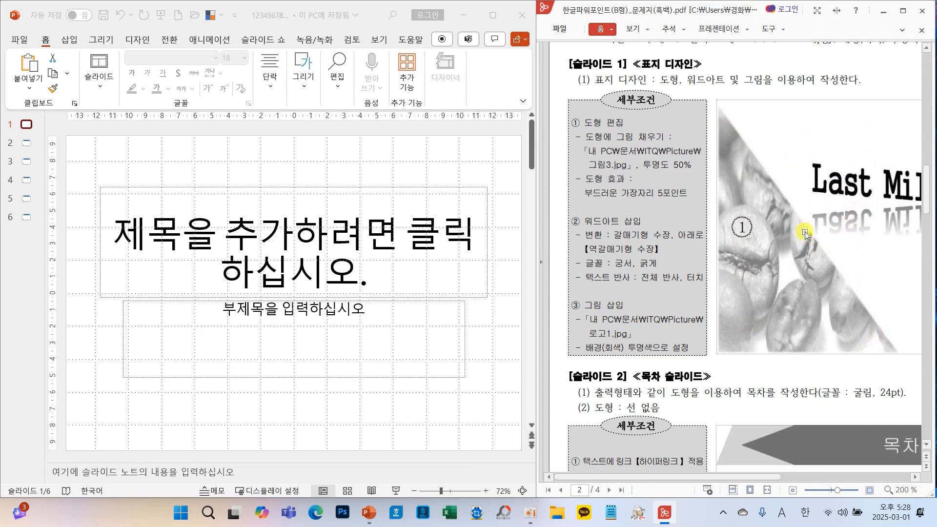
# Delete the title and subtitle placeholders from slide 1
pyautogui.click(84, 176)
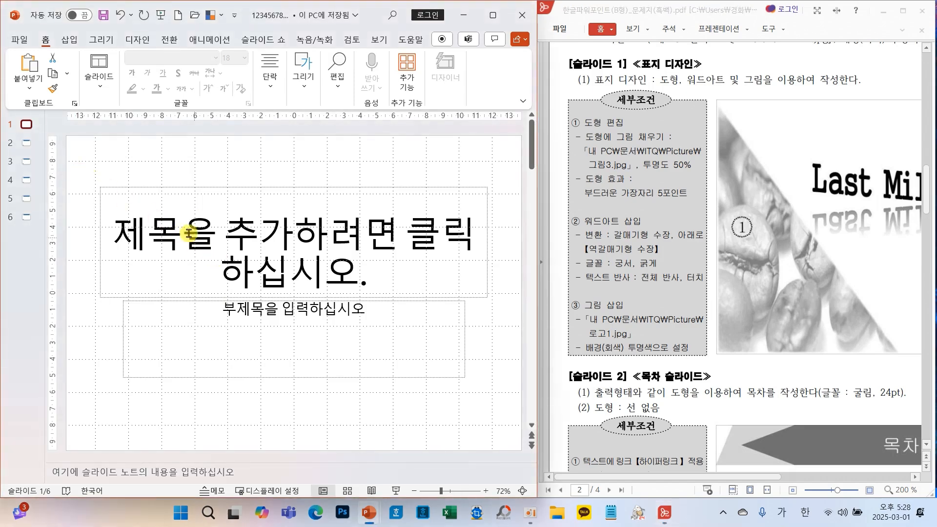
pyautogui.moveTo(84, 173); pyautogui.dragTo(534, 437)
pyautogui.press('Delete')
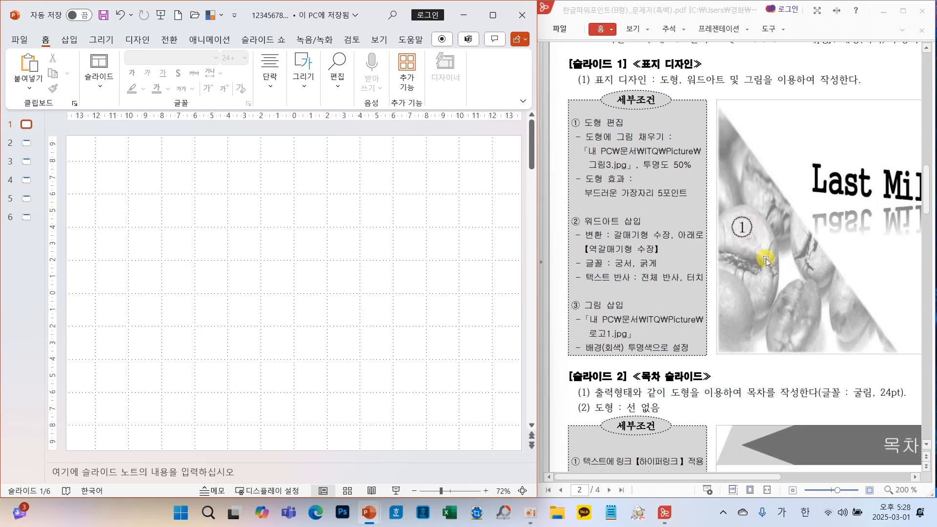
# Draw a right triangle on slide 1 covering the slide's left half at full slide height
pyautogui.click(300, 83)
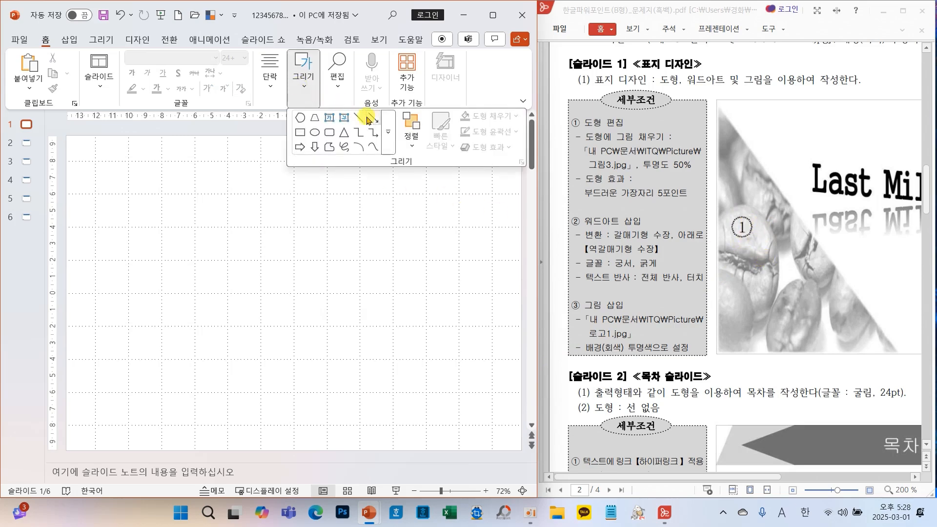
pyautogui.click(387, 132)
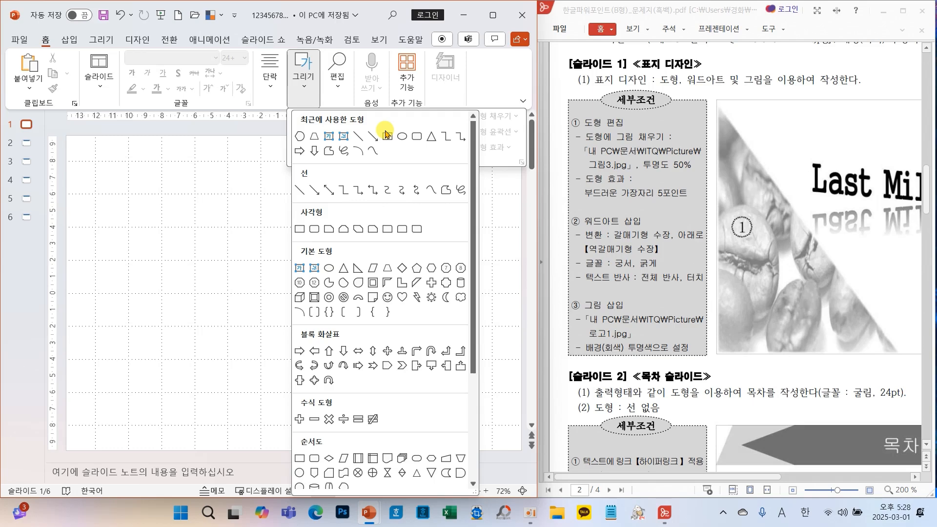
pyautogui.click(359, 270)
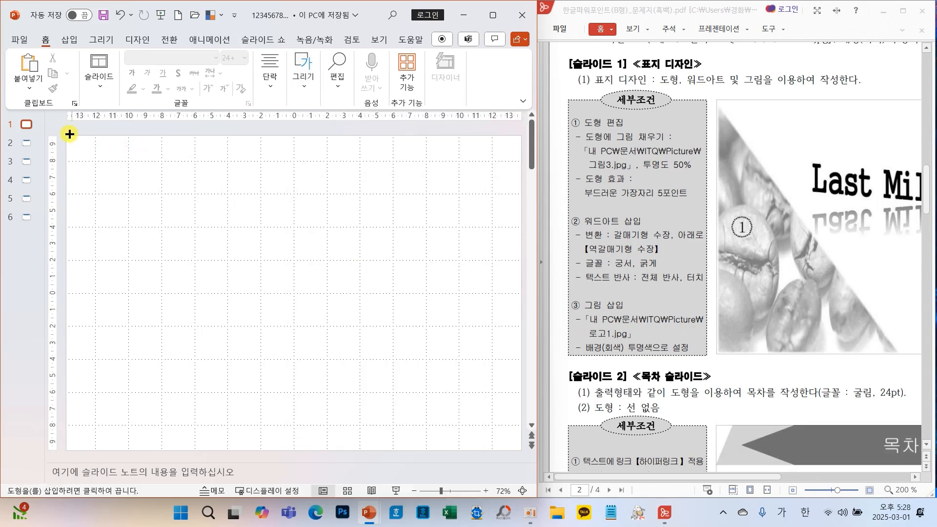
pyautogui.moveTo(64, 135); pyautogui.dragTo(295, 452)
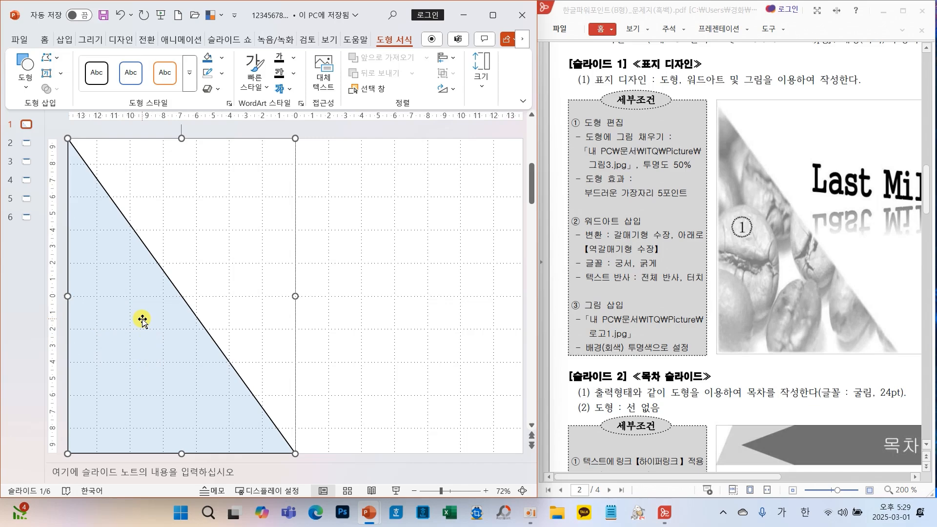
# Fill the right triangle with the picture 그림3 from the ITQ Picture folder
pyautogui.click(224, 58)
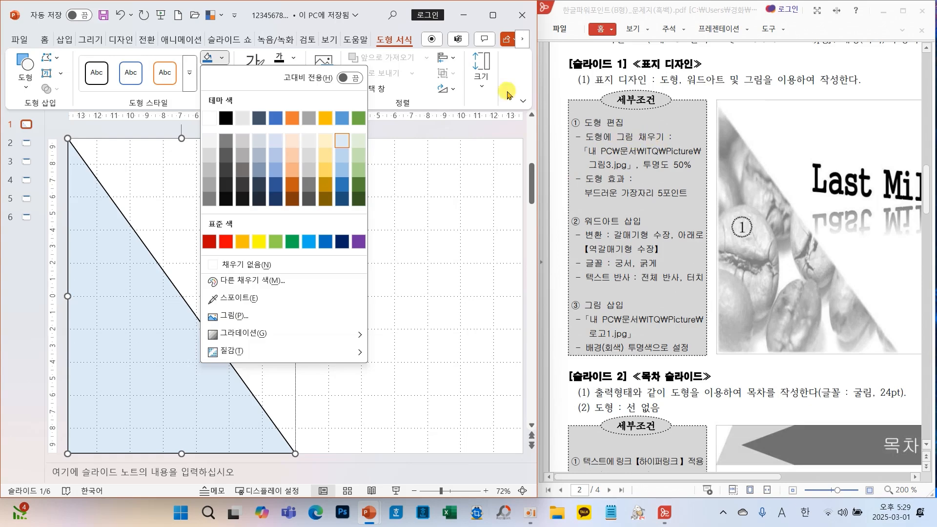
pyautogui.click(233, 315)
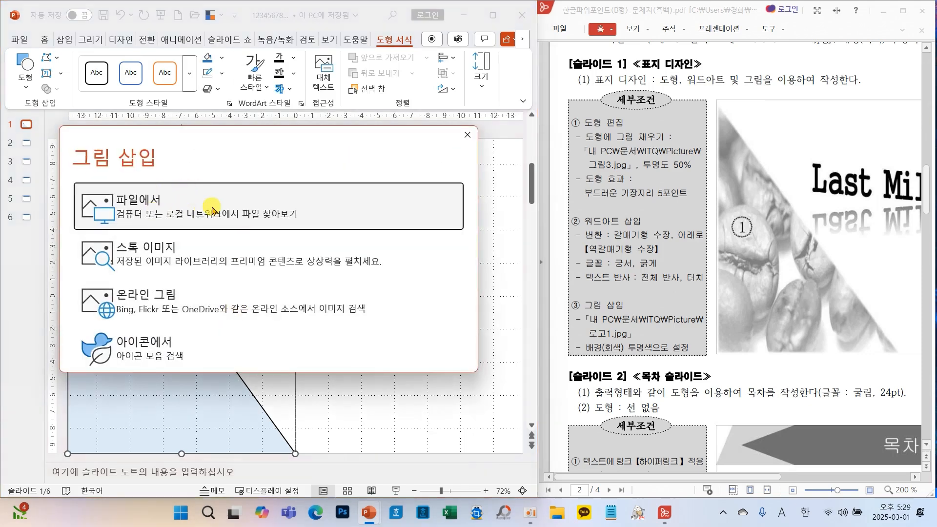
pyautogui.click(213, 211)
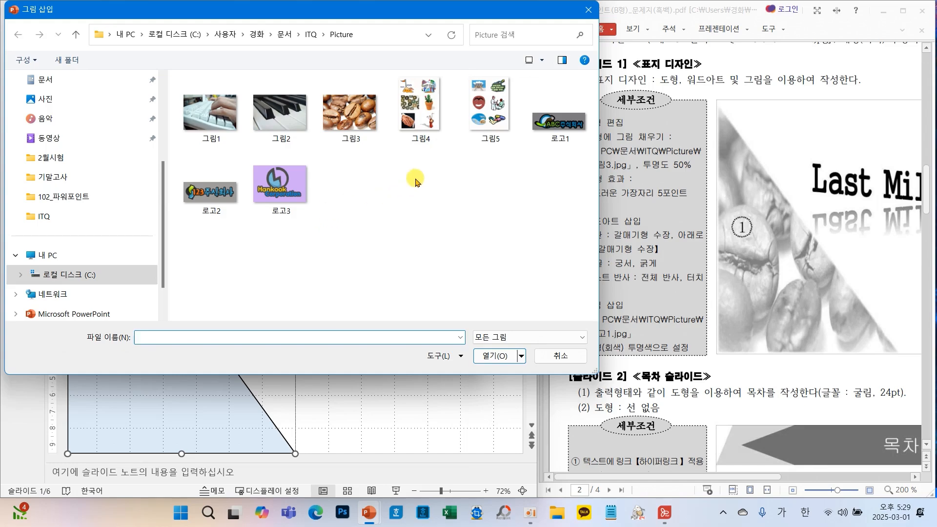
pyautogui.click(349, 113)
pyautogui.click(489, 355)
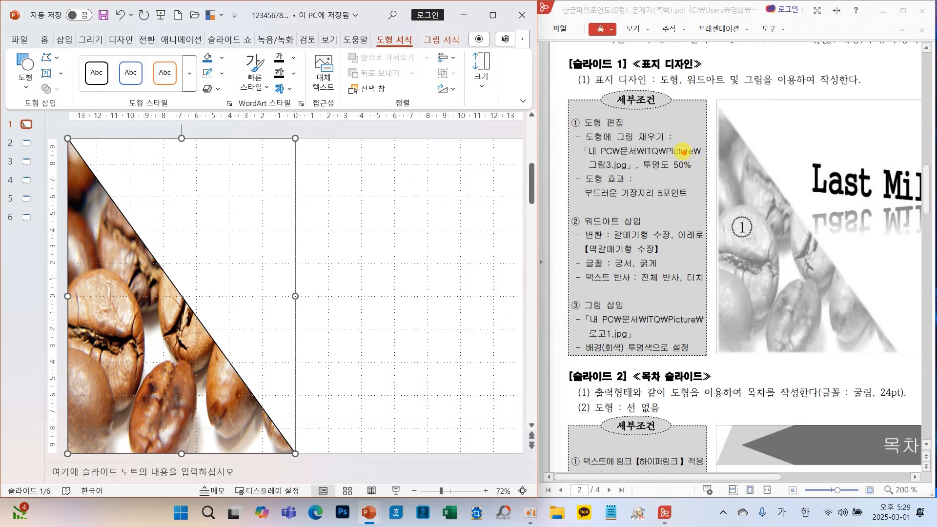
pyautogui.moveTo(635, 157); pyautogui.dragTo(700, 170)
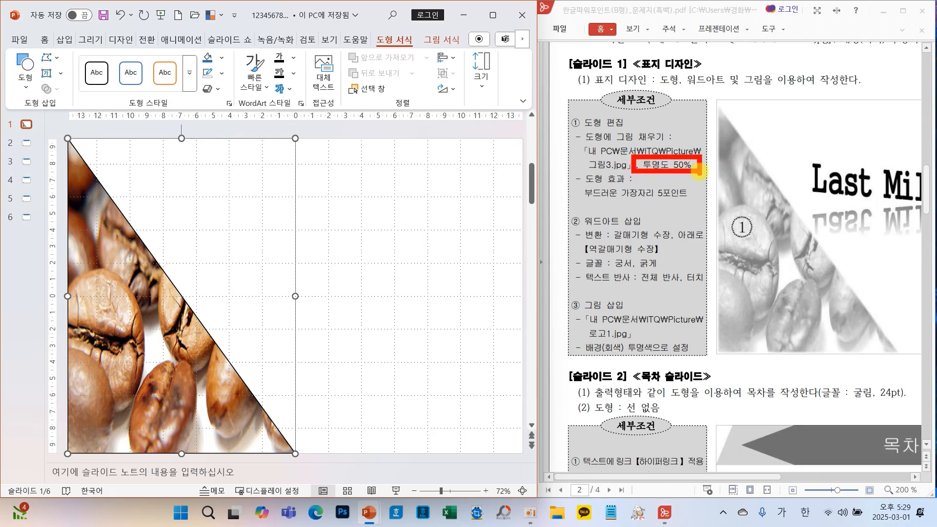
pyautogui.moveTo(667, 199); pyautogui.dragTo(700, 200)
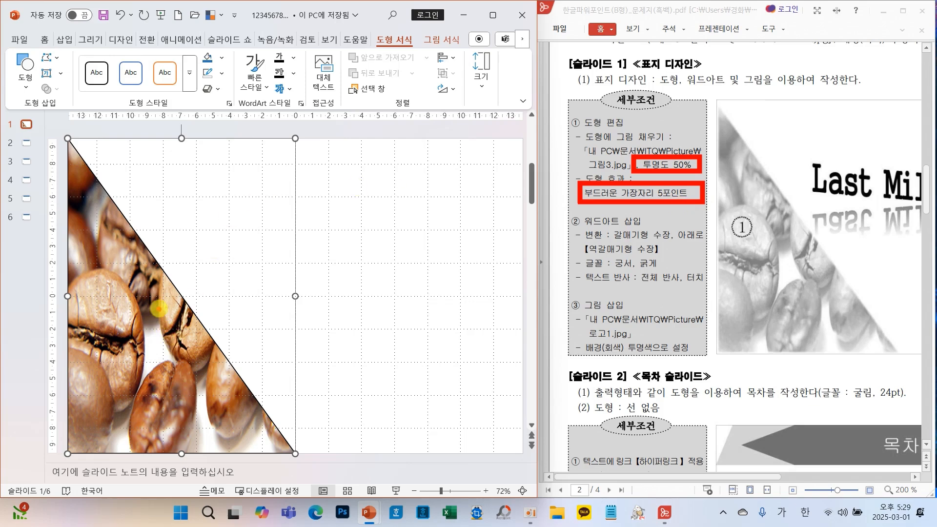
pyautogui.moveTo(154, 282)
pyautogui.mouseDown()
pyautogui.moveTo(174, 317)
pyautogui.moveTo(254, 224)
pyautogui.mouseUp()
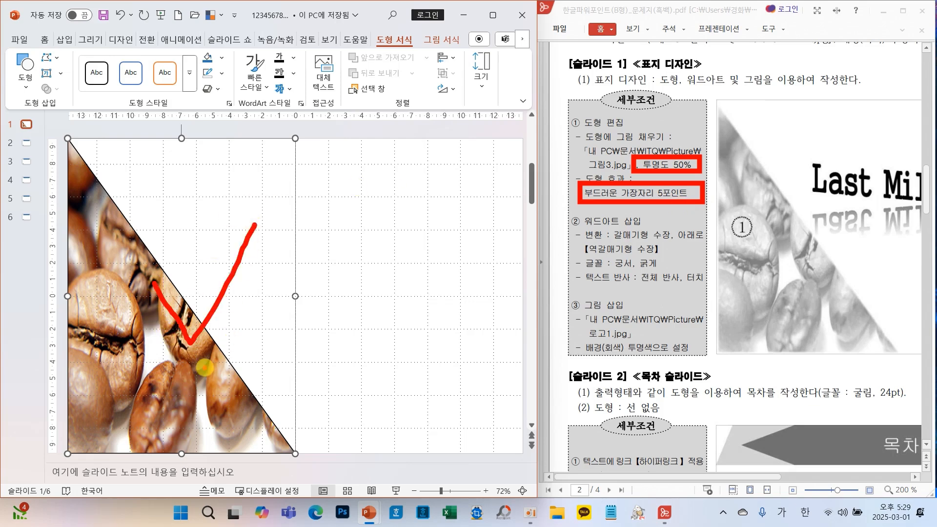
# Set the transparency of the right triangle's picture fill to 50%
pyautogui.rightClick(191, 367)
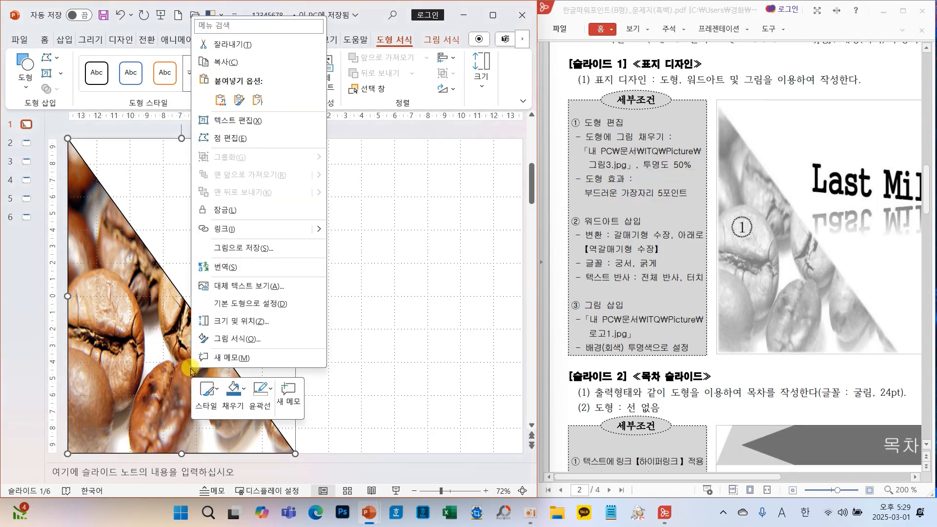
pyautogui.click(237, 339)
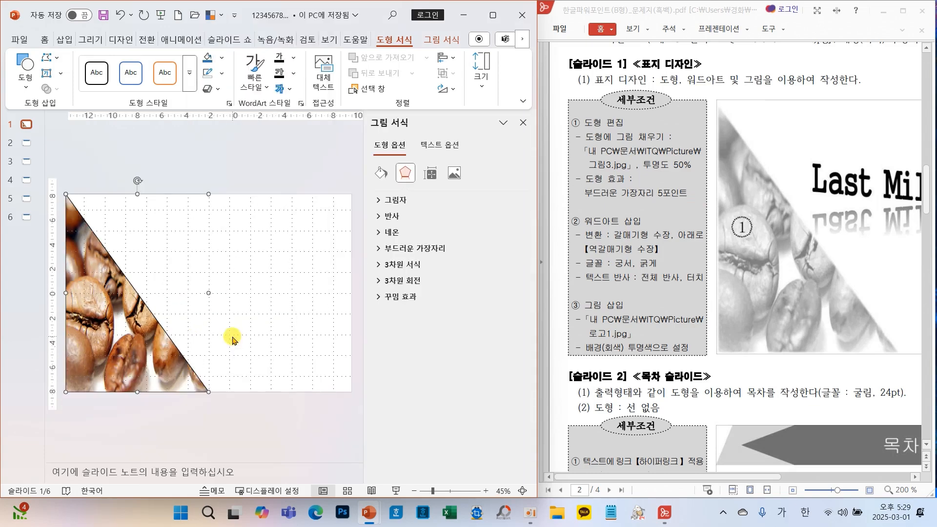
pyautogui.click(380, 173)
pyautogui.click(381, 200)
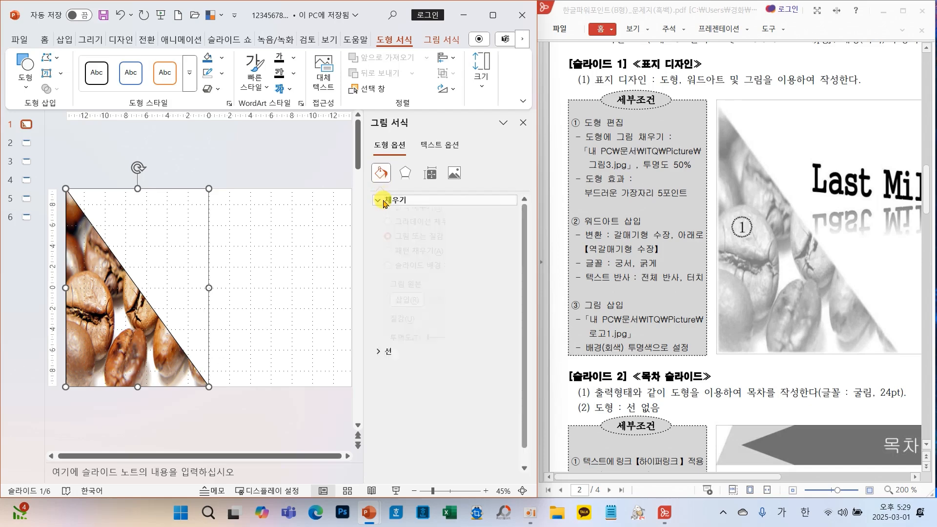
pyautogui.click(472, 363)
pyautogui.write('5')
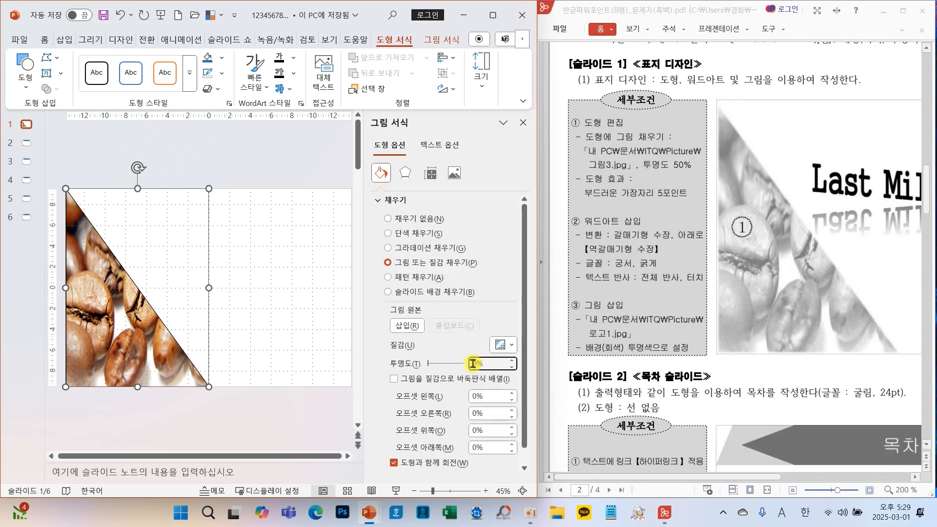
pyautogui.press('Return')
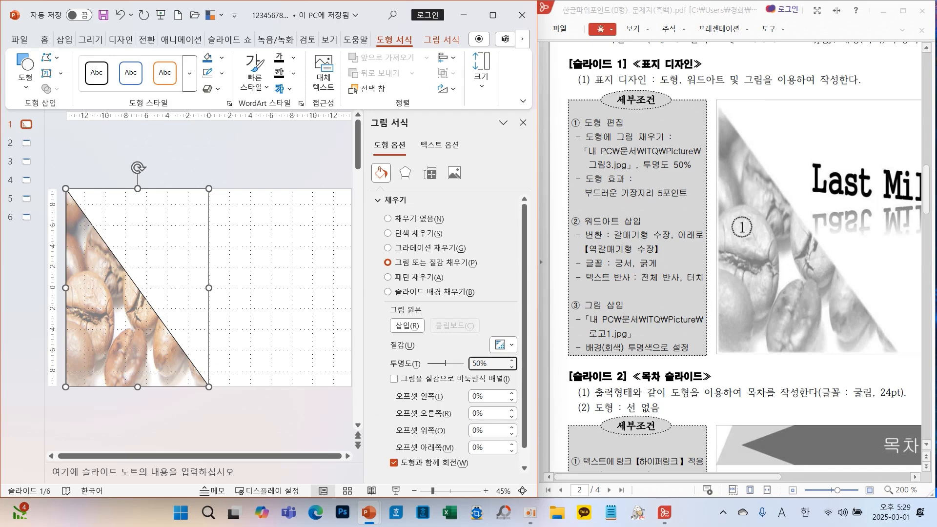
# Apply the 5-point soft edges preset to the picture-filled triangle and close its formatting options
pyautogui.click(408, 177)
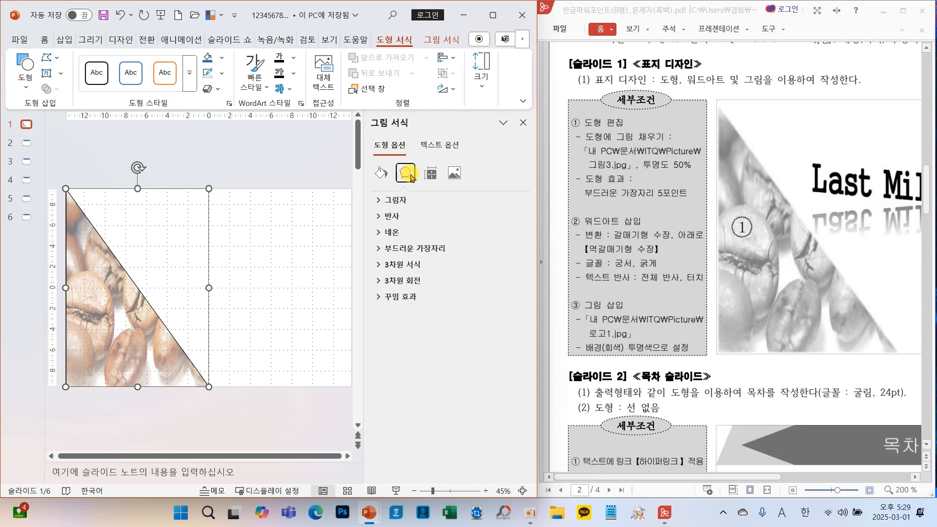
pyautogui.click(430, 248)
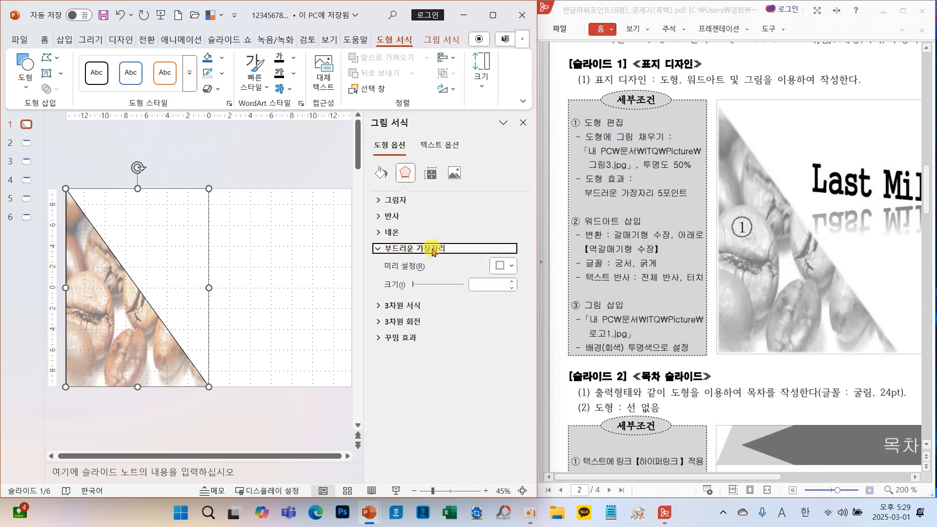
pyautogui.click(510, 268)
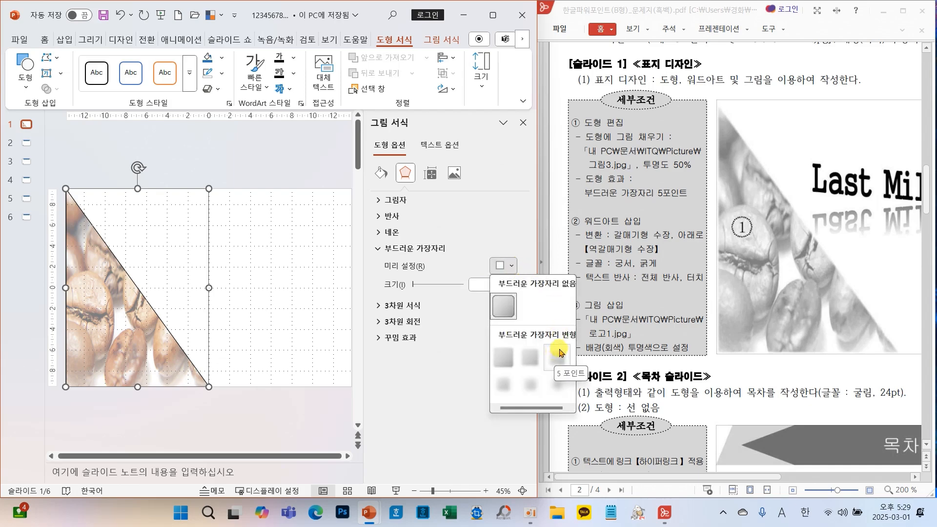
pyautogui.click(559, 356)
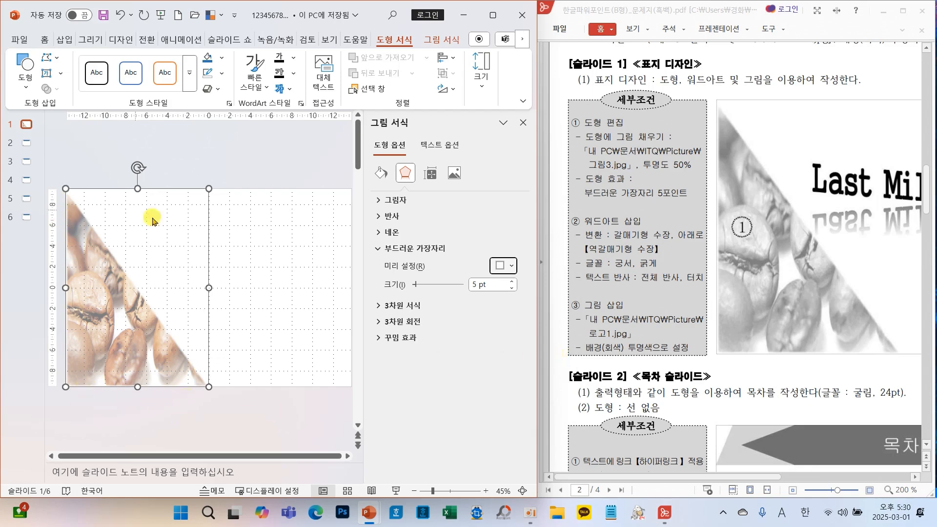
pyautogui.click(523, 124)
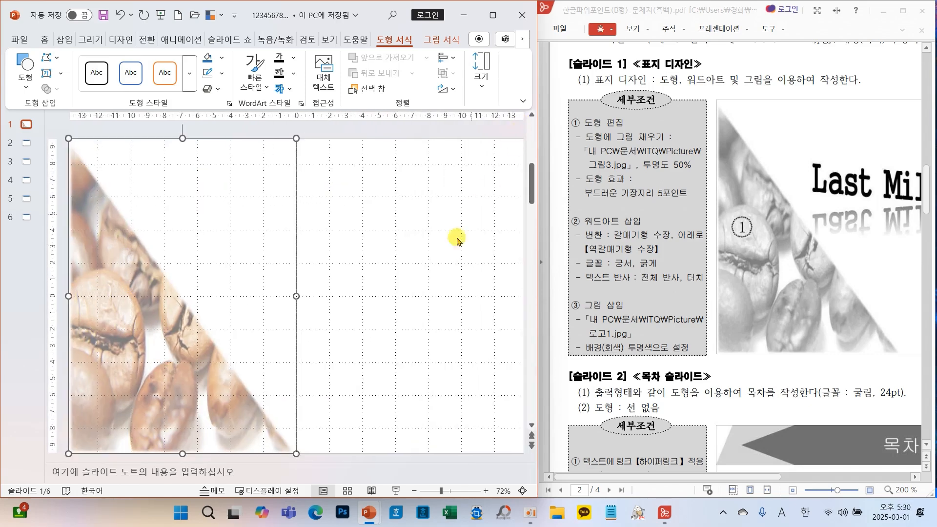
pyautogui.click(409, 283)
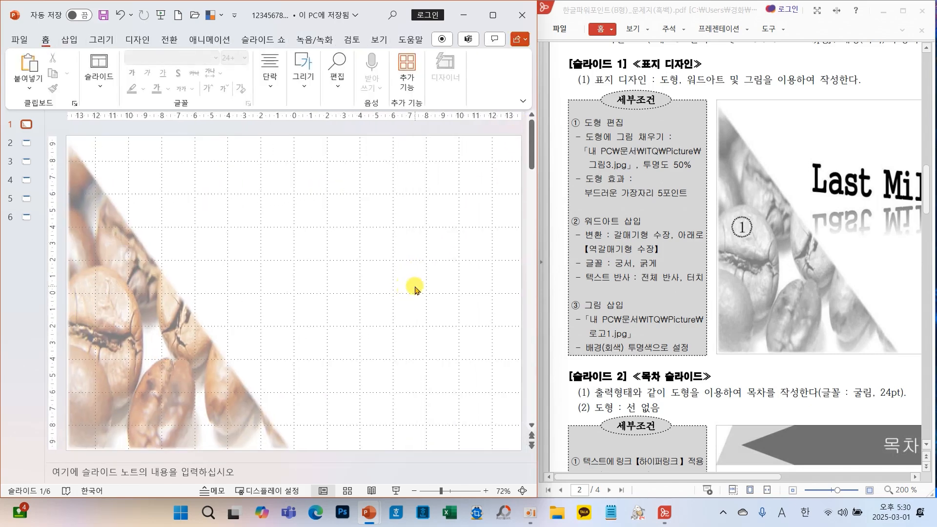
# Check the cover title in the exam PDF and insert a WordArt in the first-row orange style on slide 1
pyautogui.moveTo(755, 481); pyautogui.dragTo(881, 478)
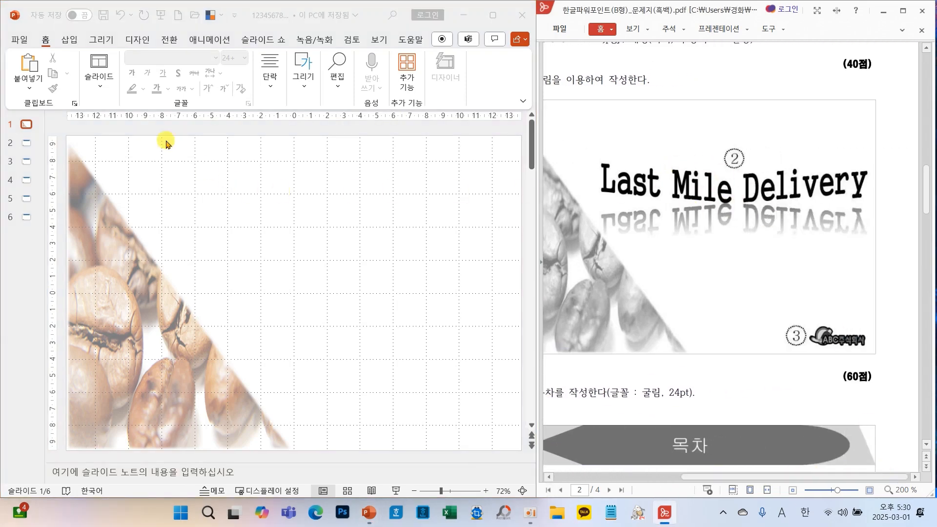
pyautogui.click(67, 43)
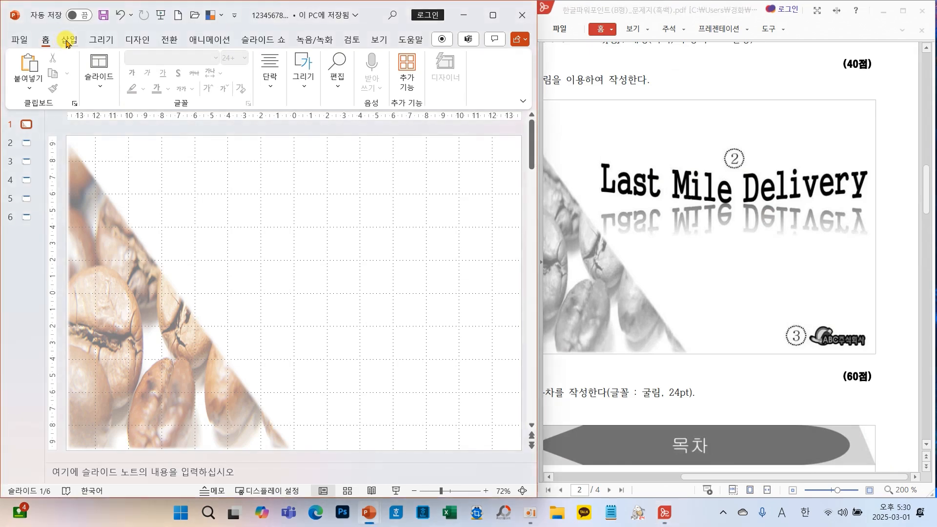
pyautogui.click(372, 101)
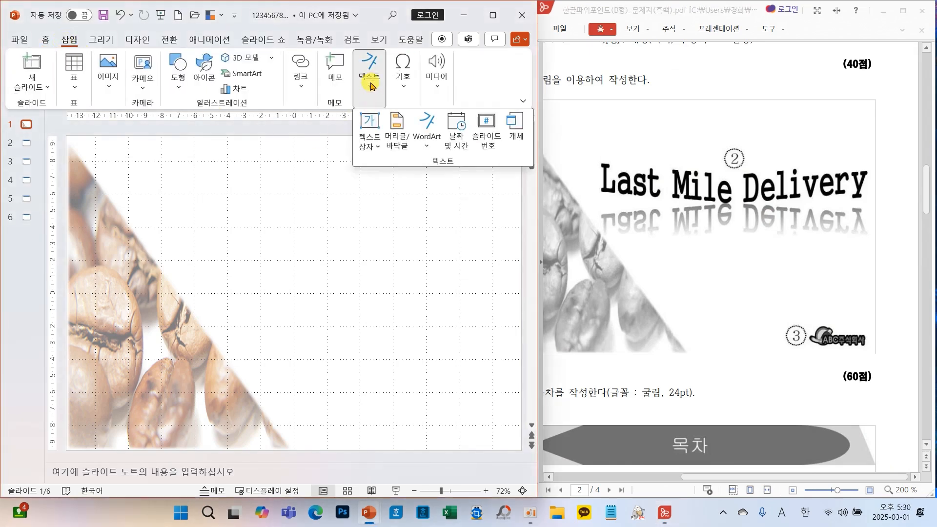
pyautogui.click(424, 143)
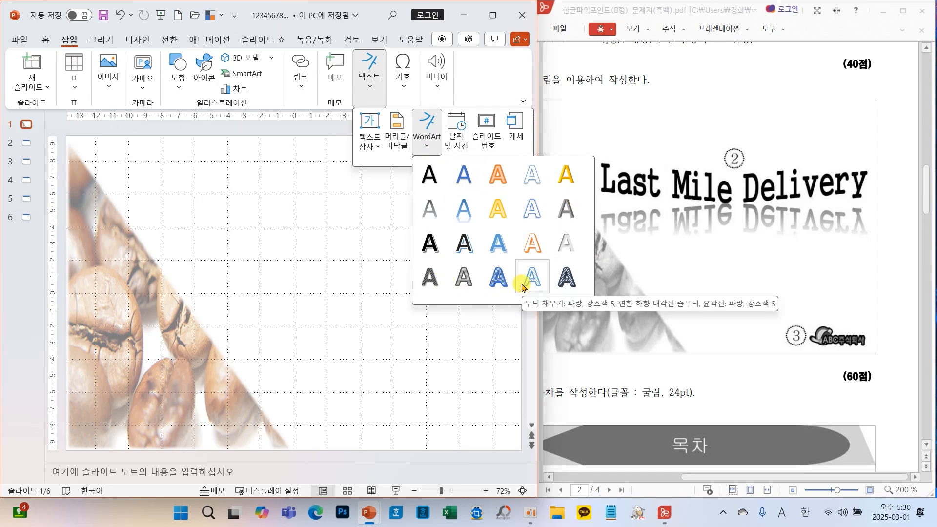
pyautogui.click(498, 178)
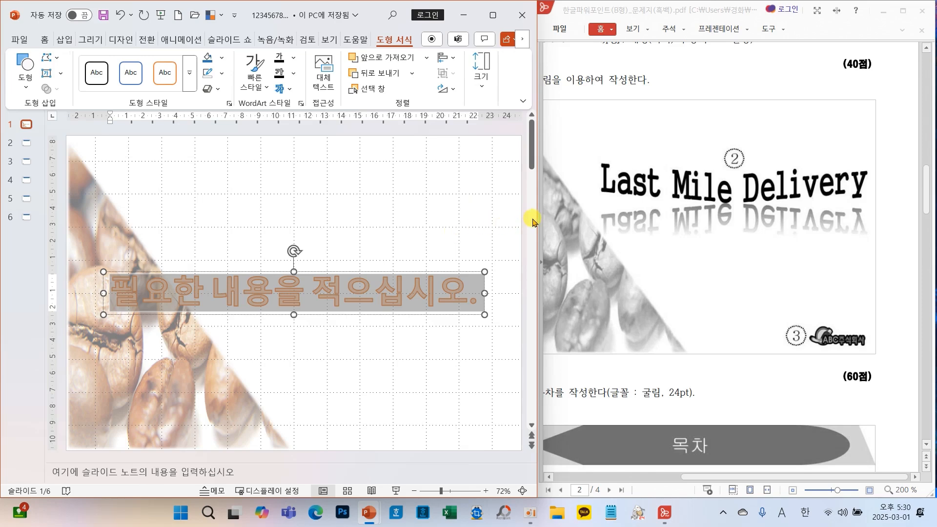
# Clear the WordArt formatting from the placeholder text on slide 1
pyautogui.moveTo(539, 218); pyautogui.dragTo(806, 227)
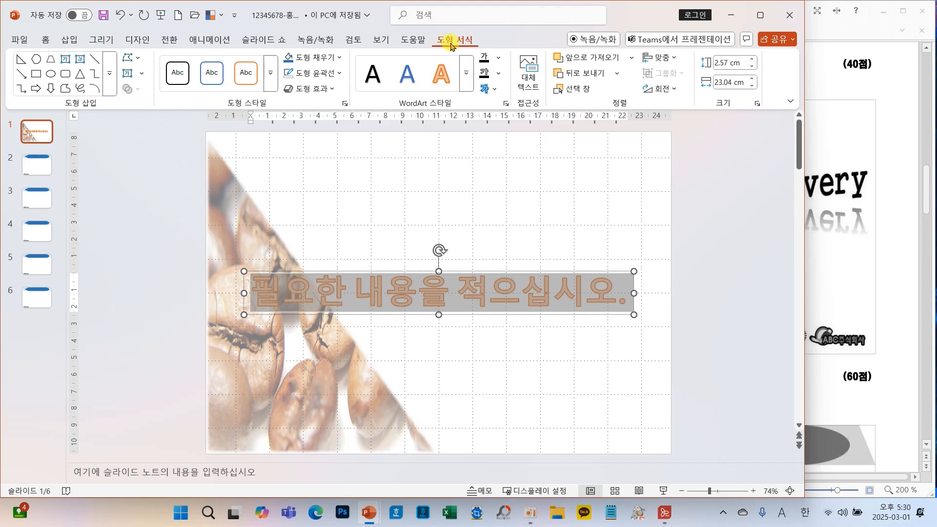
pyautogui.click(466, 74)
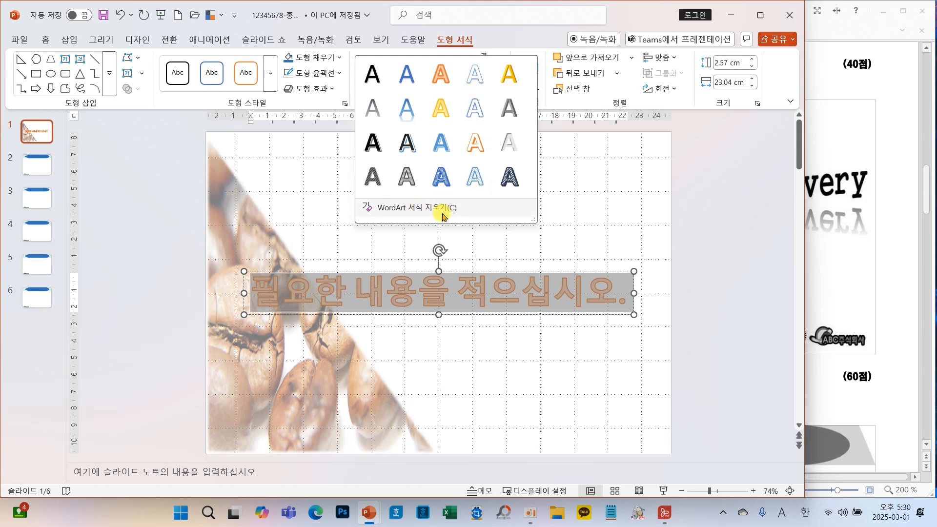
pyautogui.click(418, 208)
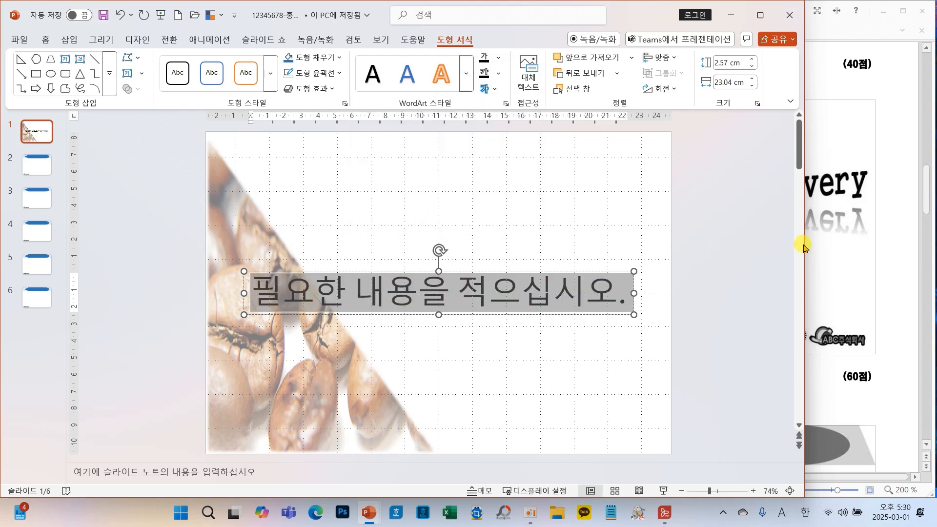
pyautogui.moveTo(806, 245); pyautogui.dragTo(537, 252)
# Replace the WordArt's placeholder text with "Last Mile Delivery"
pyautogui.press('Delete')
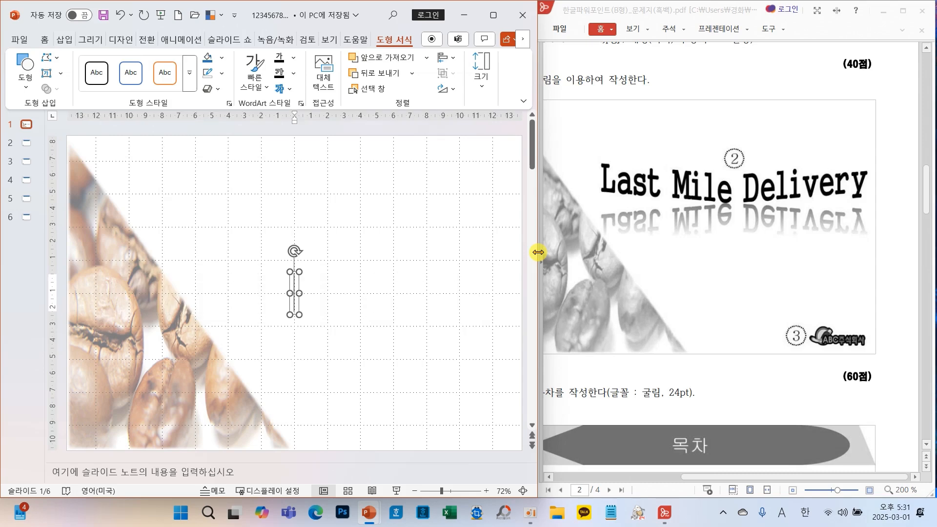
pyautogui.write('ㅗ')
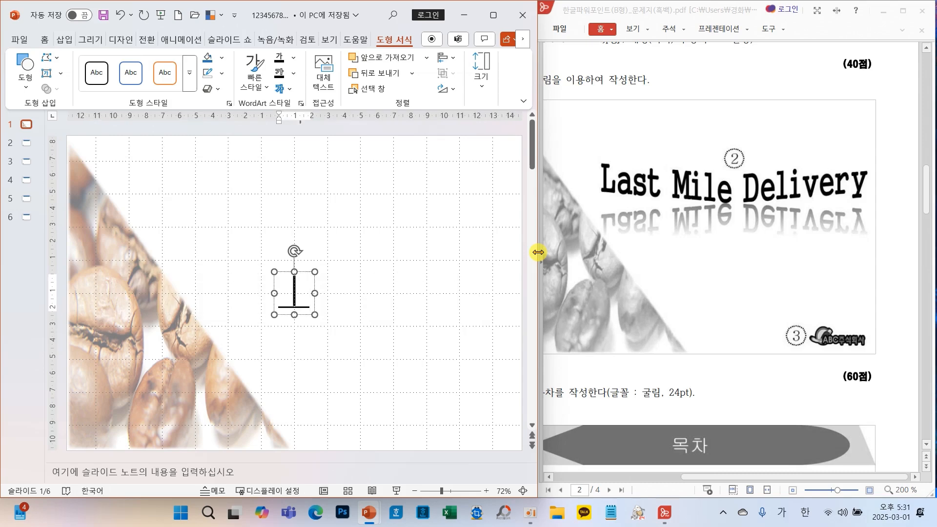
pyautogui.press('BackSpace')
pyautogui.press('Hangul')
pyautogui.write('lAST')
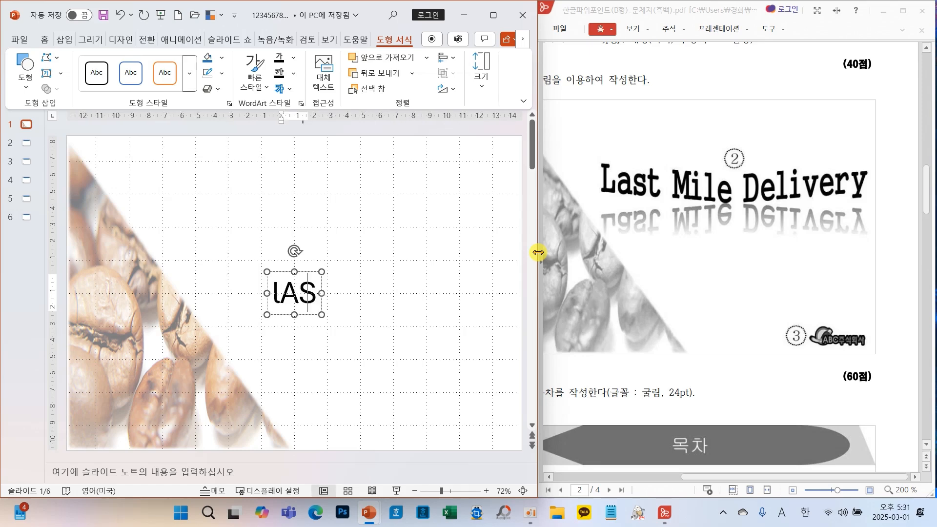
pyautogui.press('BackSpace')
pyautogui.press('BackSpace')
pyautogui.press('BackSpace')
pyautogui.press('BackSpace')
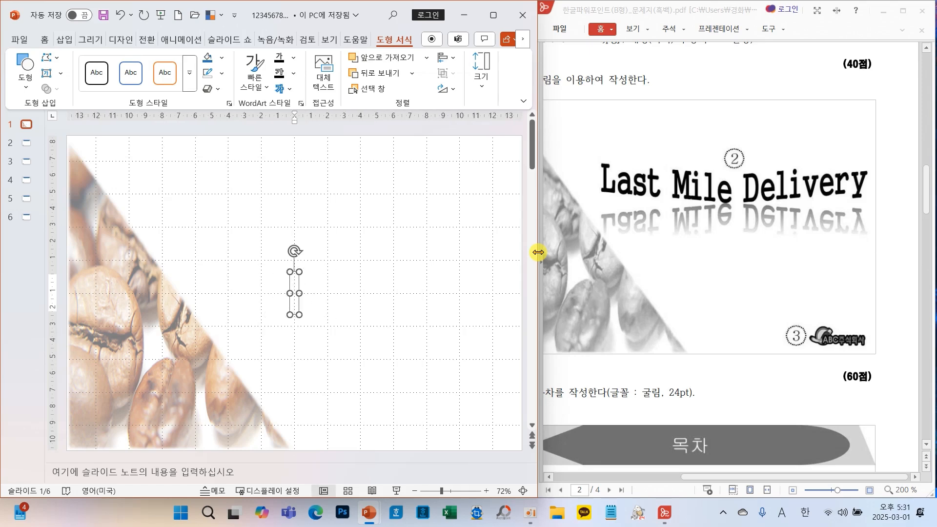
pyautogui.write('Last')
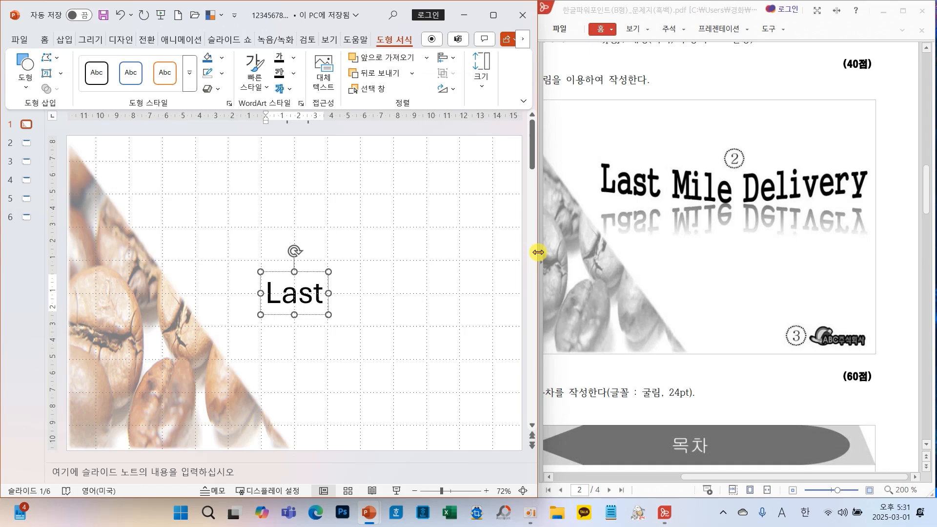
pyautogui.write(' Mo')
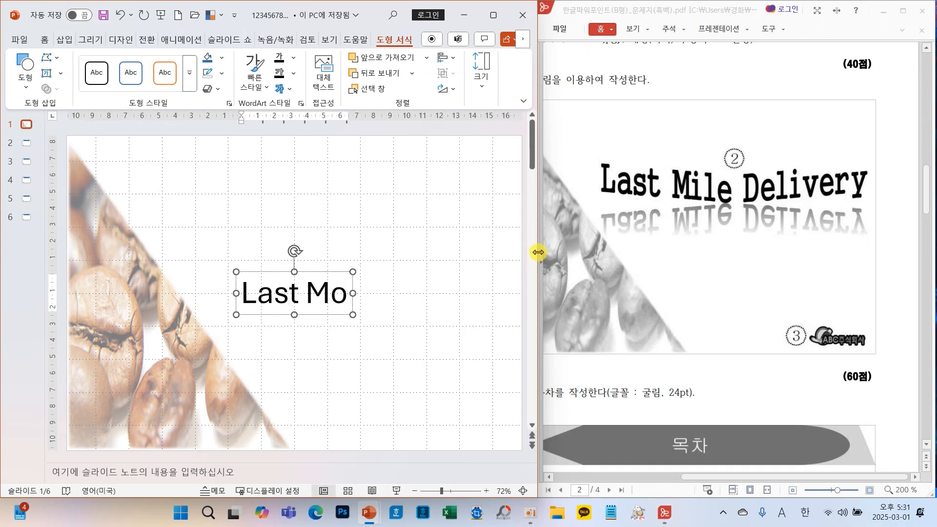
pyautogui.press('BackSpace')
pyautogui.write('ile')
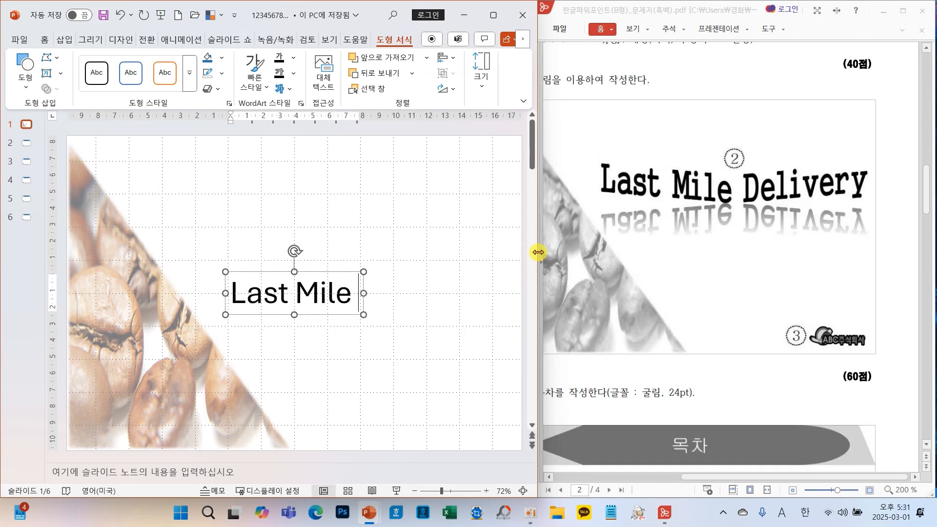
pyautogui.write(' Deli')
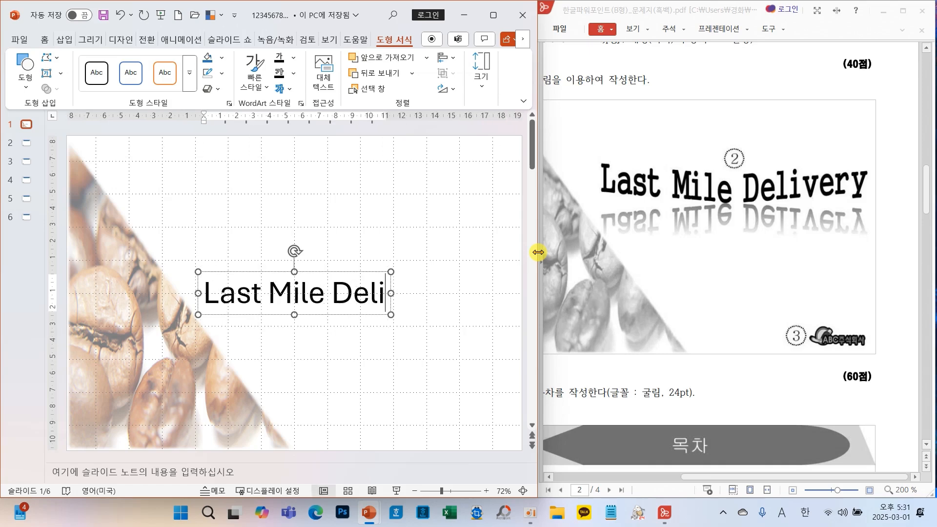
pyautogui.write('very')
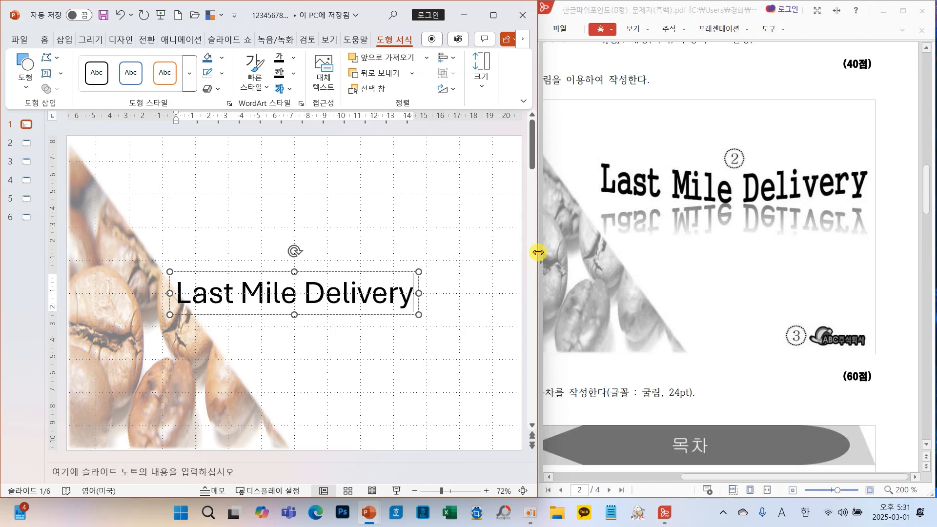
# Check the WordArt conditions in the exam PDF and apply the inverted chevron (역갈매기형 수장) transform to the "Last Mile Delivery" title
pyautogui.moveTo(708, 477); pyautogui.dragTo(591, 489)
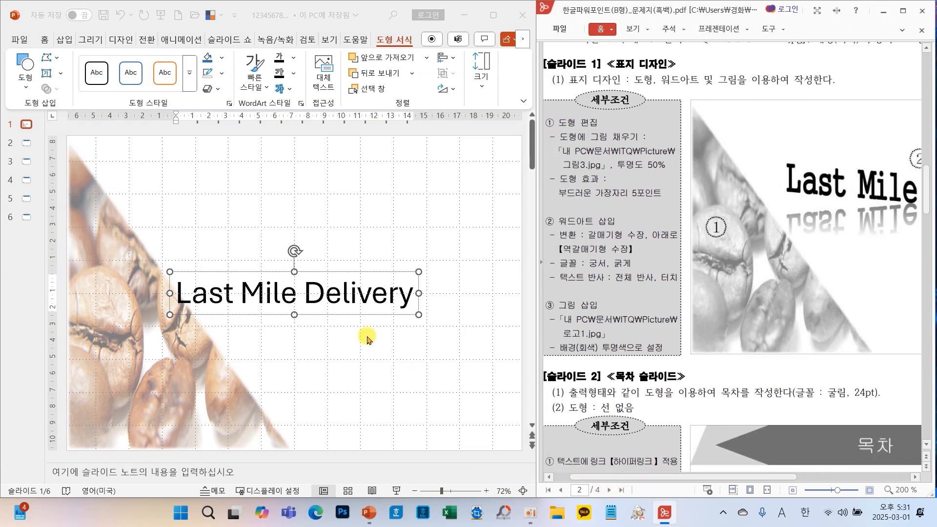
pyautogui.click(355, 295)
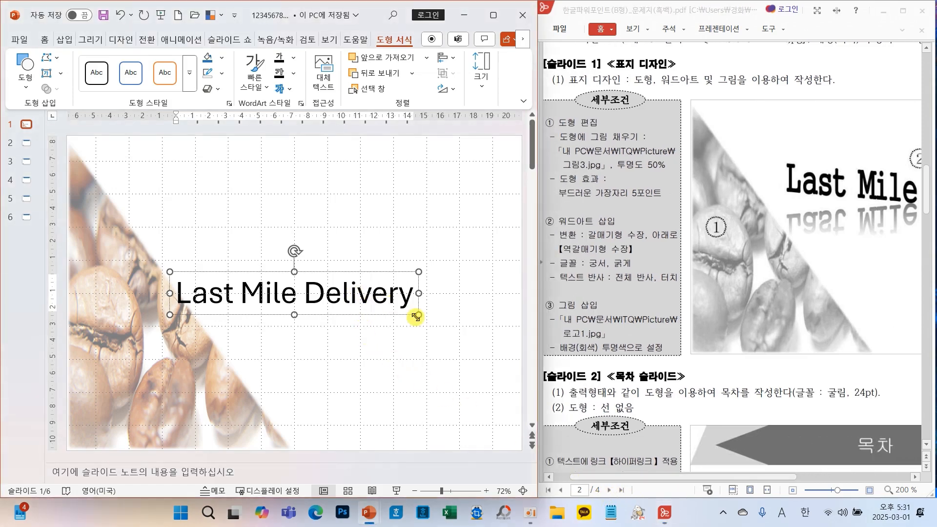
pyautogui.click(380, 302)
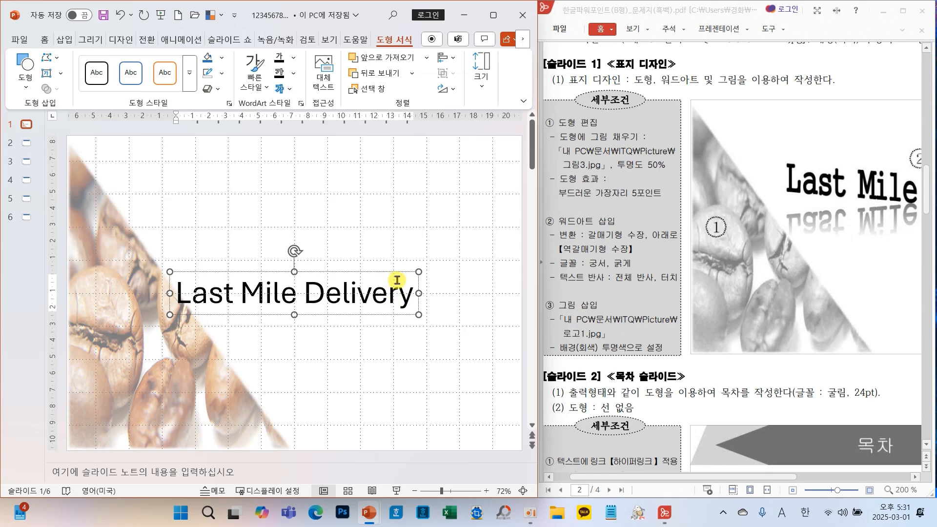
pyautogui.moveTo(393, 260)
pyautogui.mouseDown()
pyautogui.moveTo(387, 267)
pyautogui.moveTo(397, 260)
pyautogui.mouseUp()
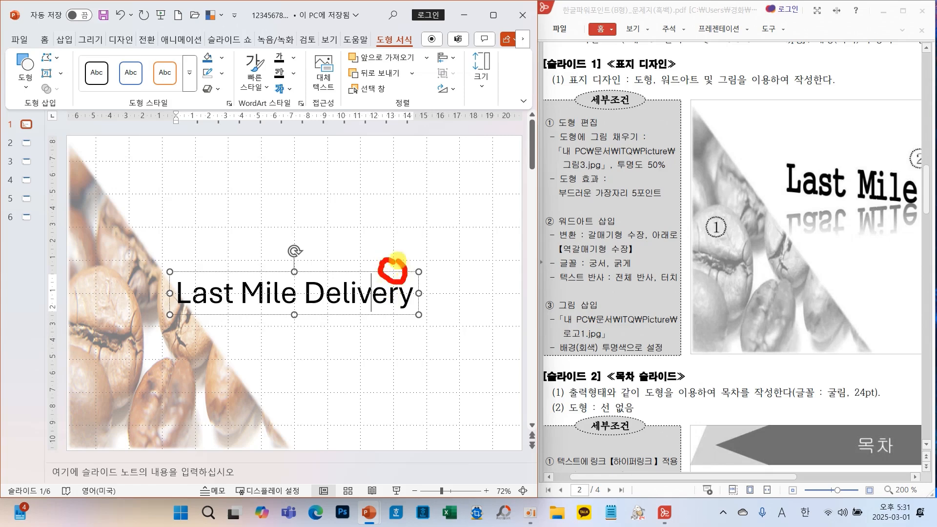
pyautogui.click(383, 268)
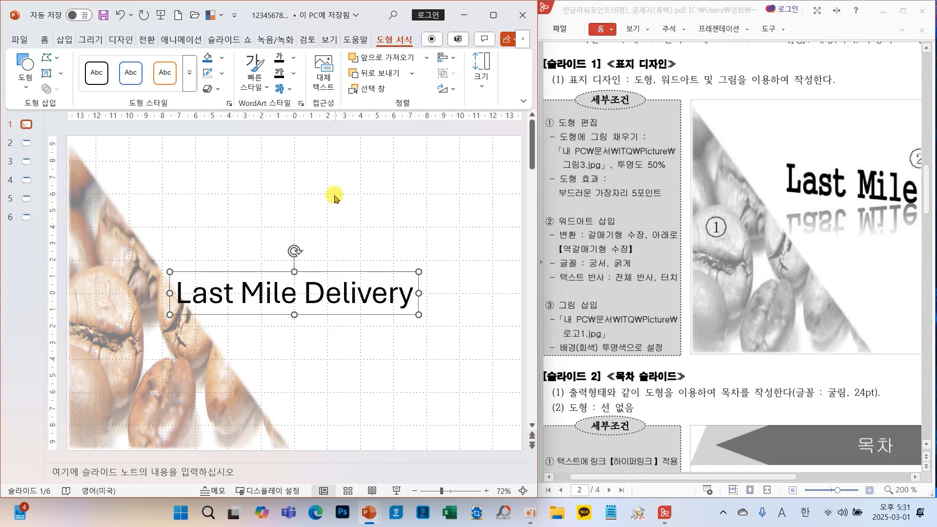
pyautogui.click(292, 92)
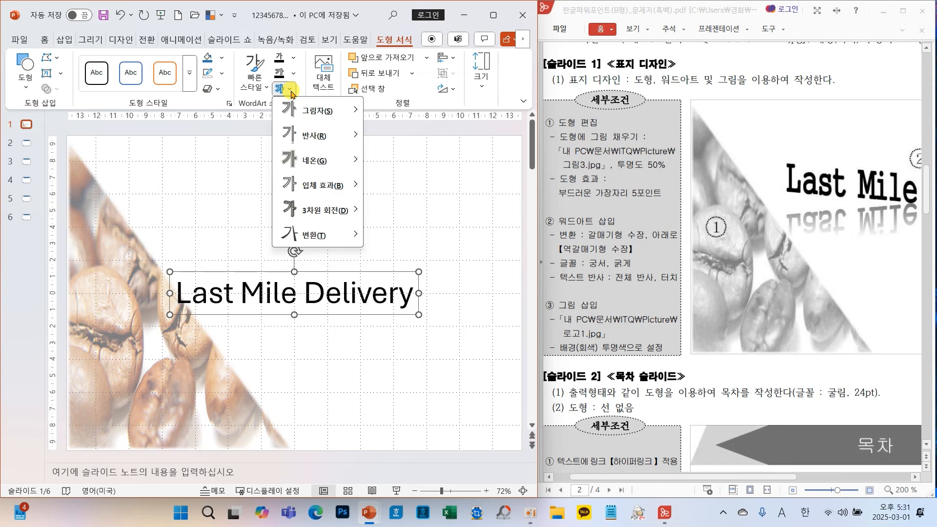
pyautogui.click(326, 236)
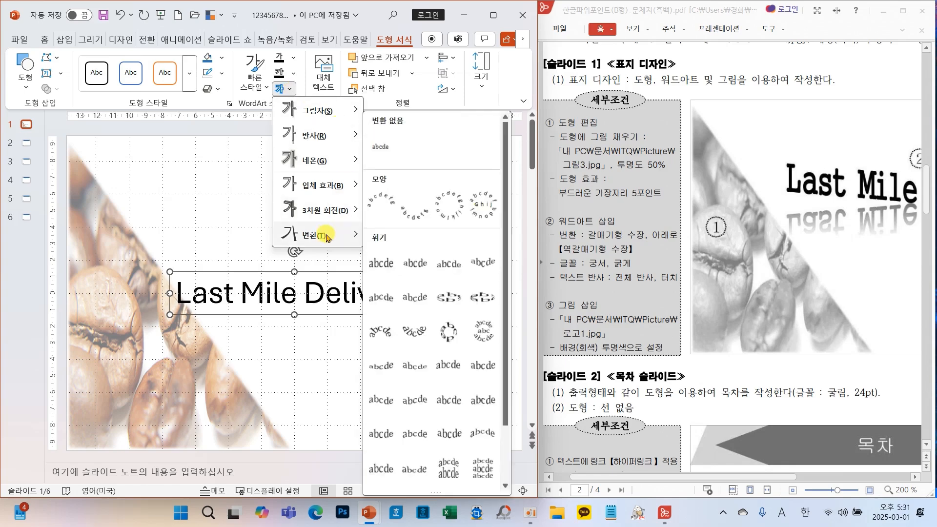
pyautogui.click(416, 306)
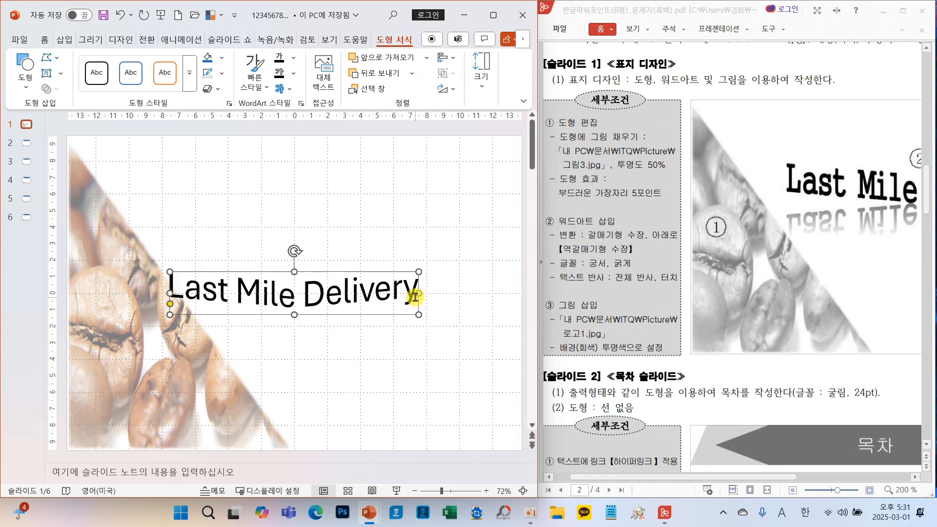
# Apply the full reflection, touching (전체 반사, 터치) text effect to the WordArt title
pyautogui.click(292, 90)
pyautogui.moveTo(331, 138)
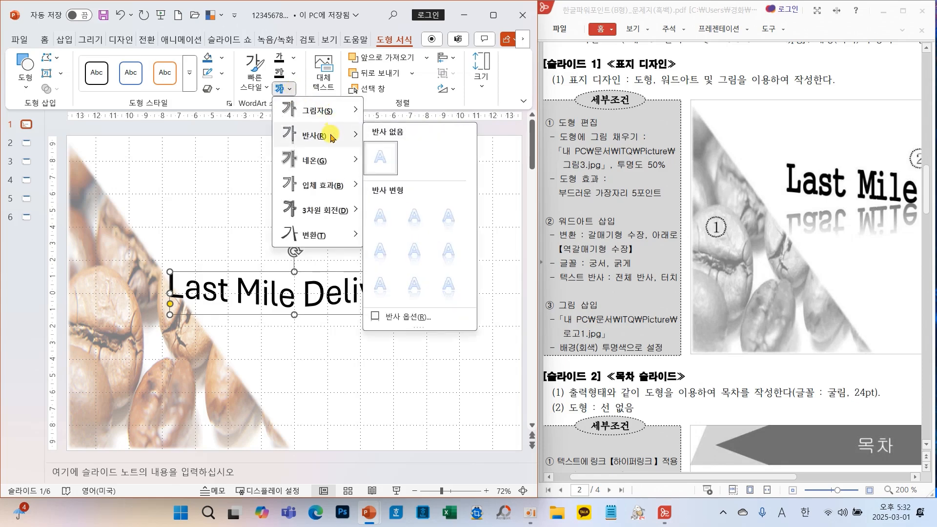
pyautogui.click(449, 217)
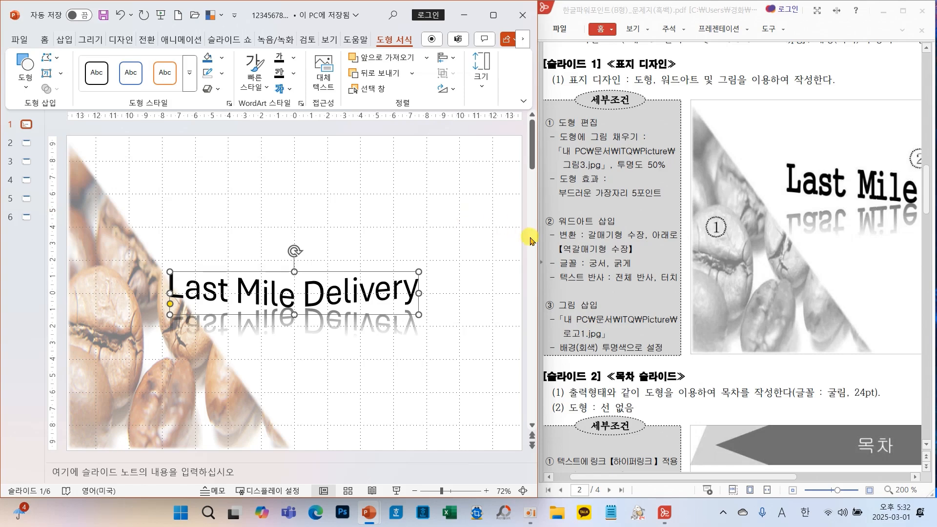
pyautogui.moveTo(558, 253); pyautogui.dragTo(641, 276)
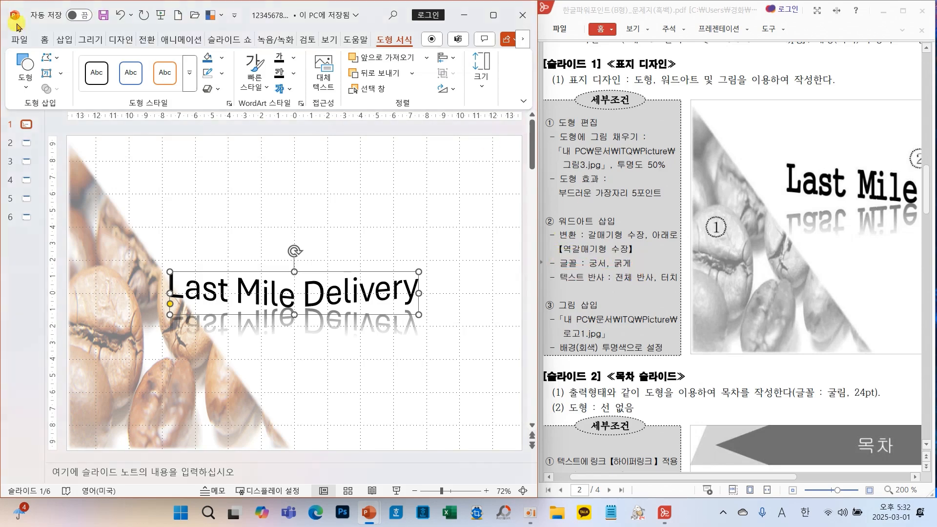
# Set the WordArt title's font to 궁서 and make it bold
pyautogui.click(43, 41)
pyautogui.click(190, 60)
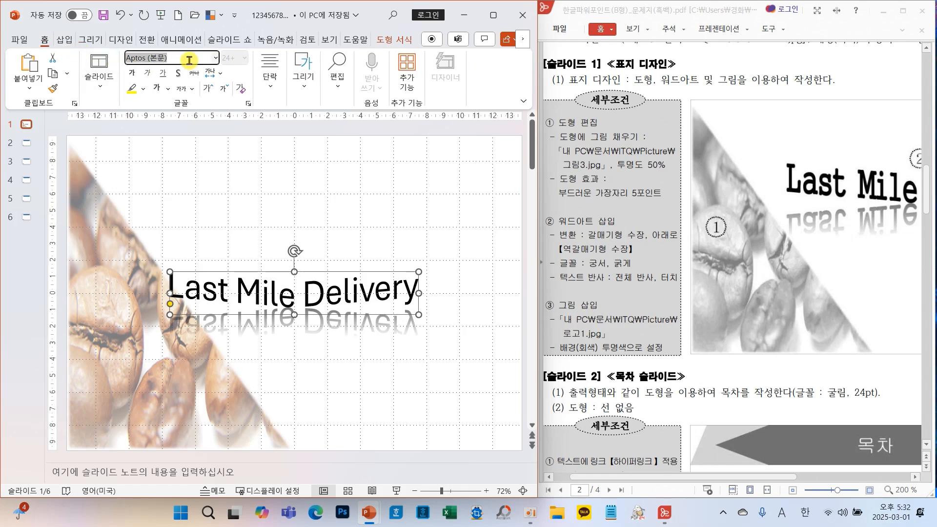
pyautogui.write('rnd')
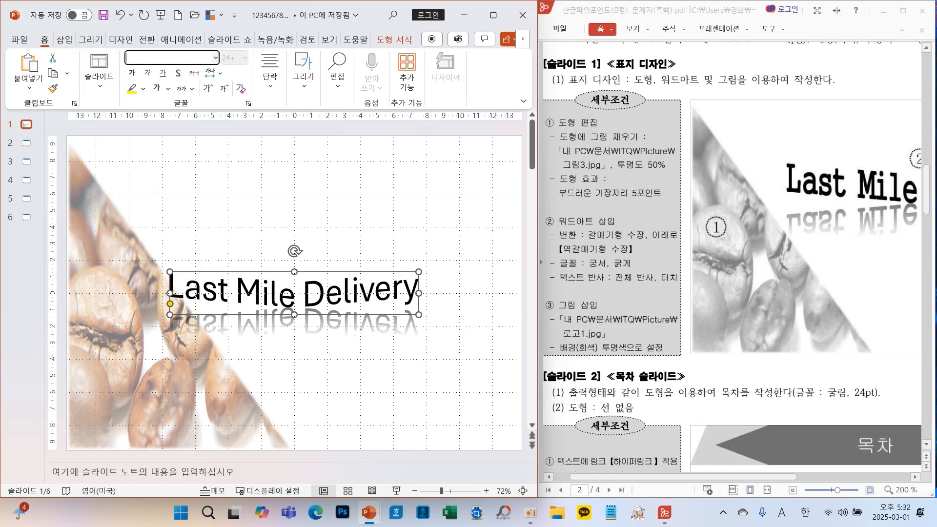
pyautogui.press('Return')
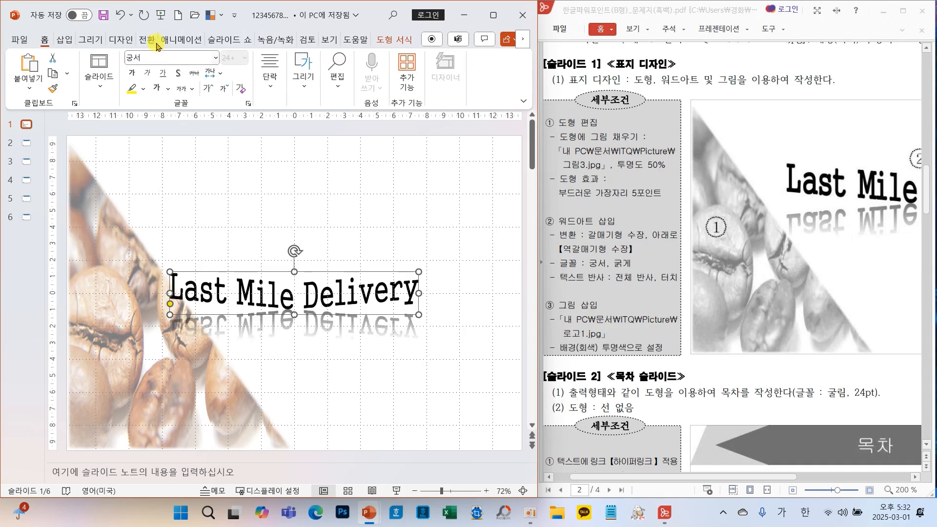
pyautogui.click(131, 73)
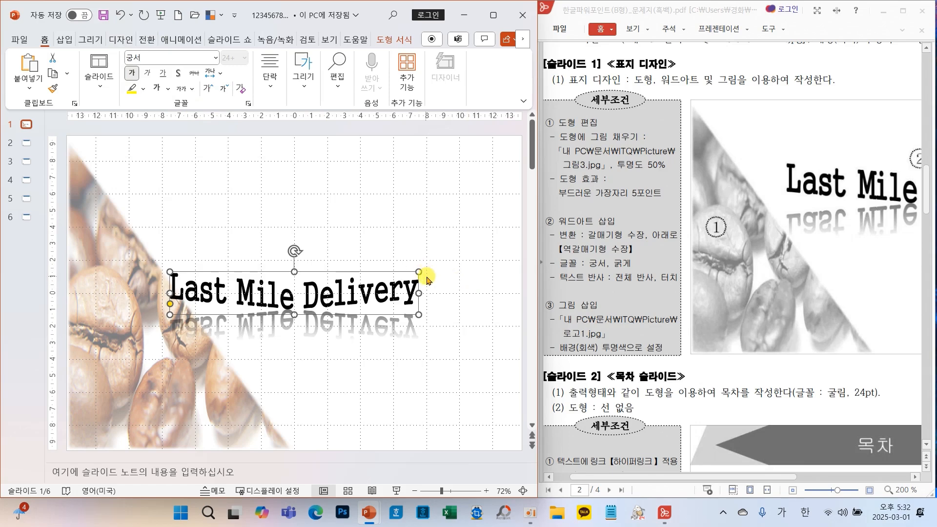
# Enlarge the WordArt title and place it in the upper part of slide 1, to the right of the triangle, as in the exam sample
pyautogui.moveTo(419, 271); pyautogui.dragTo(505, 225)
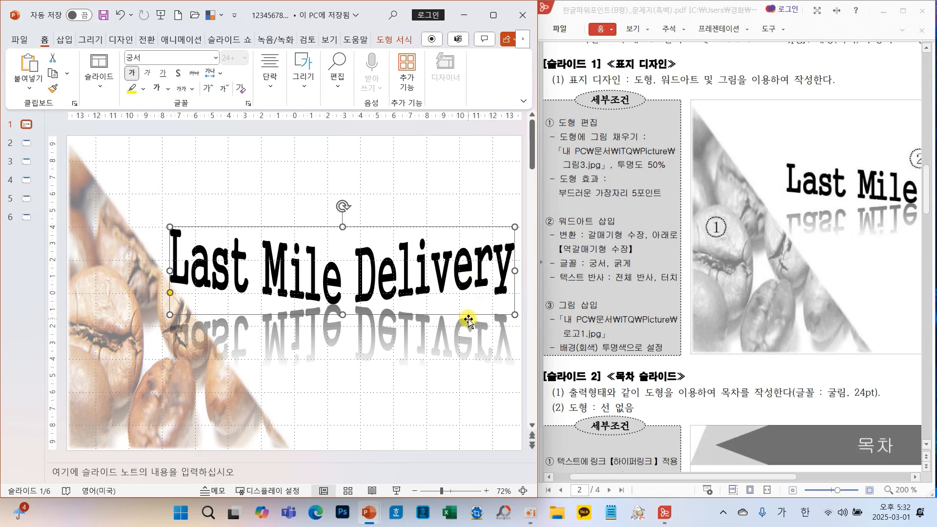
pyautogui.moveTo(469, 321); pyautogui.dragTo(456, 274)
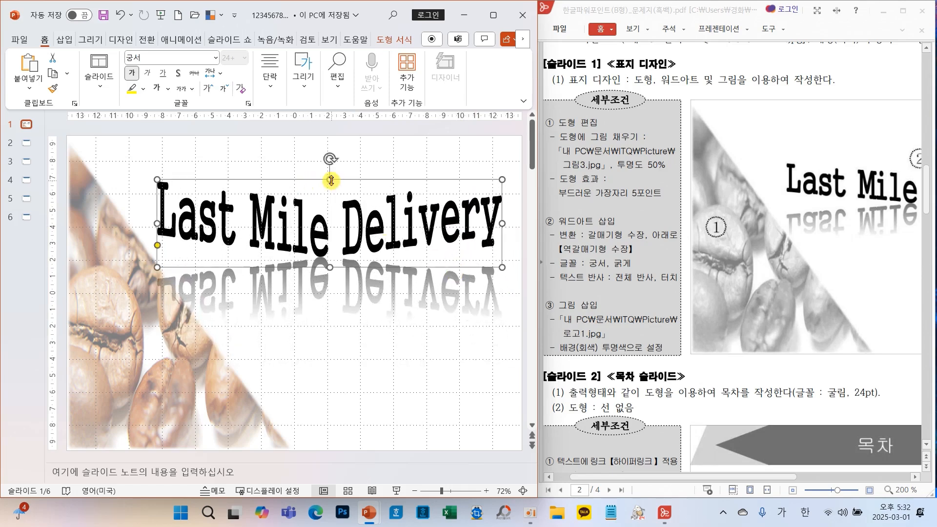
pyautogui.moveTo(331, 181); pyautogui.dragTo(369, 200)
pyautogui.click(409, 383)
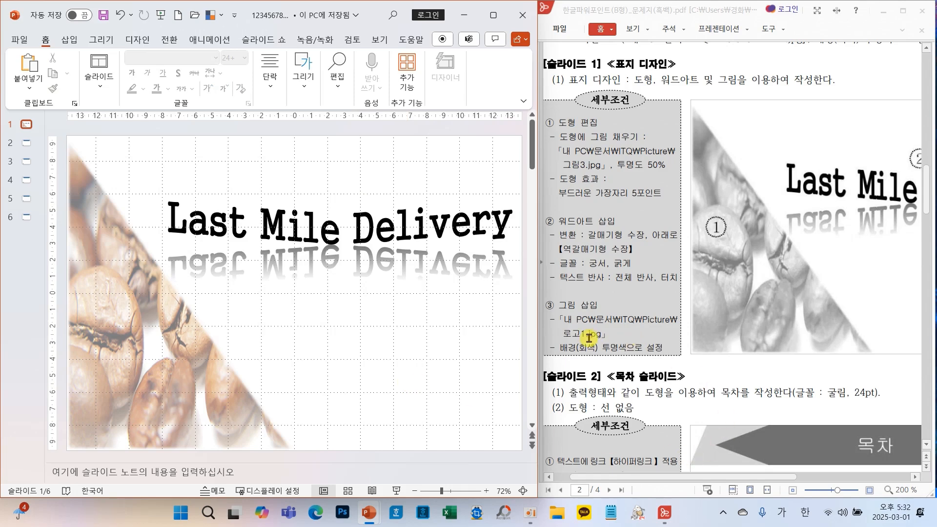
# Check the logo's position in the exam PDF and insert the picture 로고1 from the ITQ Picture folder on slide 1
pyautogui.moveTo(760, 477); pyautogui.dragTo(873, 477)
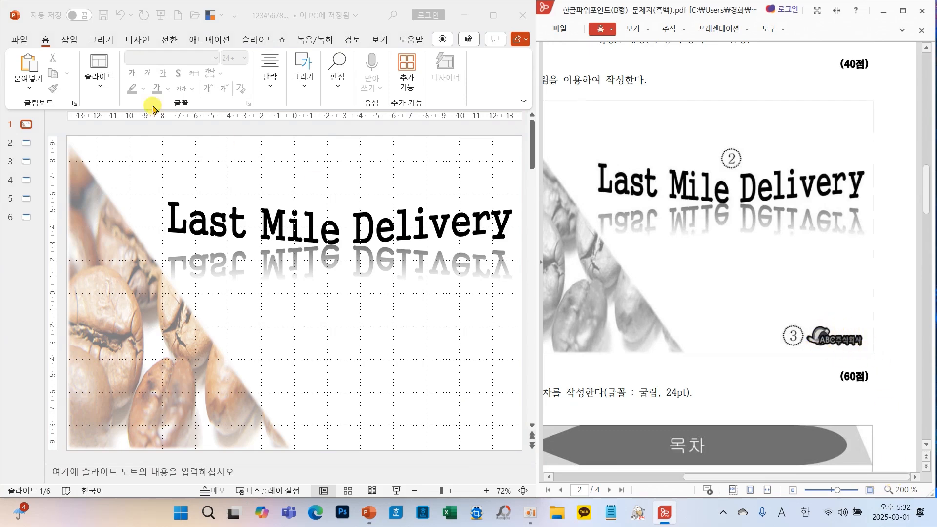
pyautogui.click(69, 40)
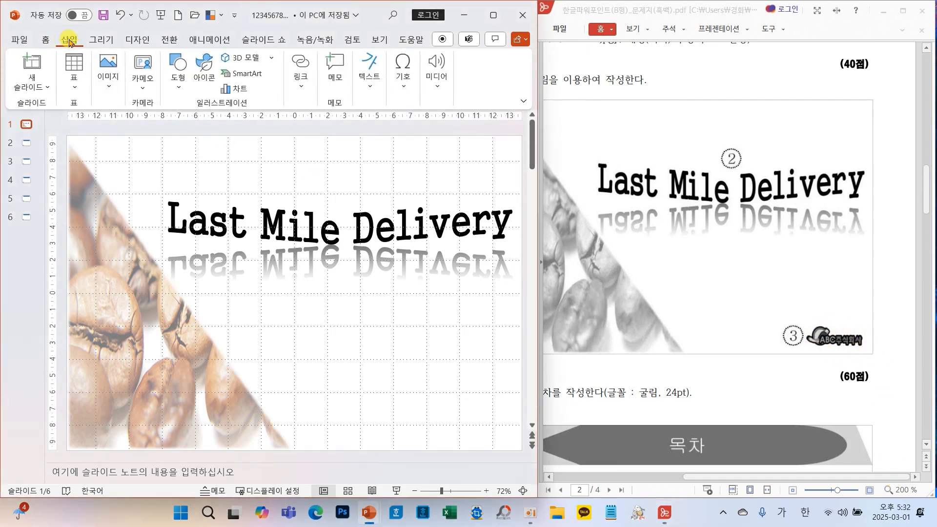
pyautogui.click(105, 85)
pyautogui.click(111, 128)
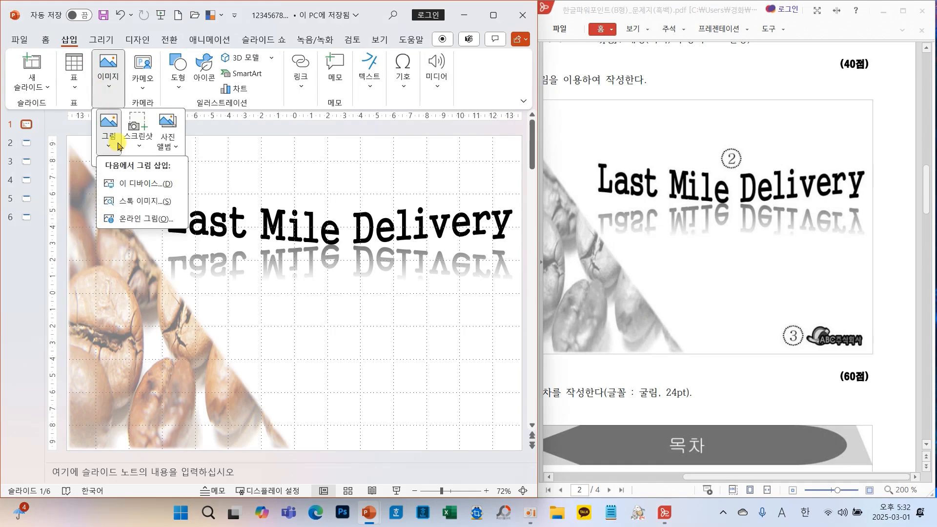
pyautogui.click(122, 182)
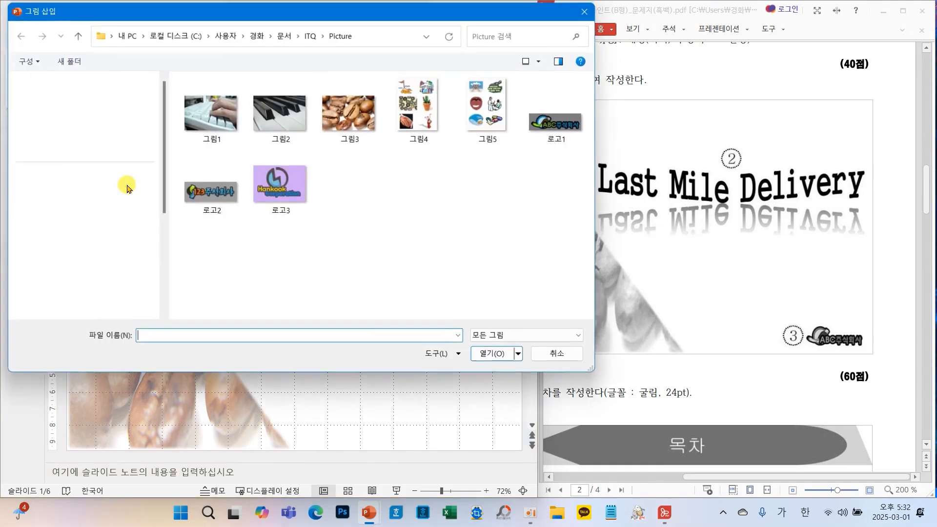
pyautogui.click(555, 130)
pyautogui.click(495, 356)
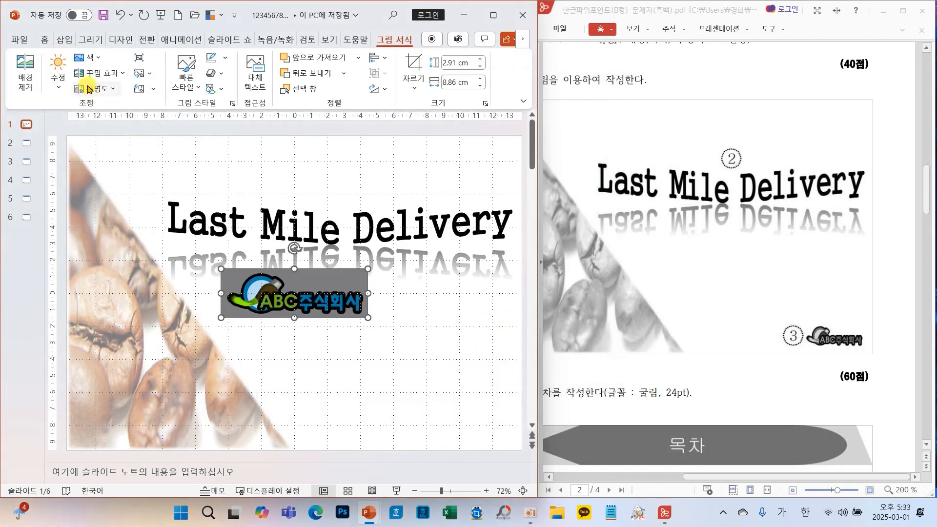
# Make the logo picture's gray background transparent with the set transparent color option
pyautogui.click(86, 57)
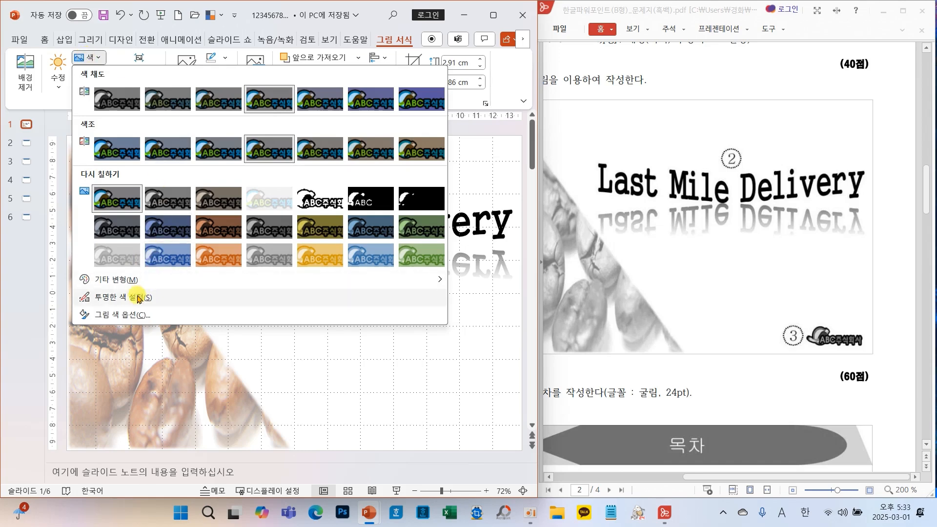
pyautogui.click(139, 296)
pyautogui.click(345, 284)
# Move the logo to slide 1's lower-right corner, shrink it to match the sample, and save the presentation
pyautogui.moveTo(345, 284); pyautogui.dragTo(465, 436)
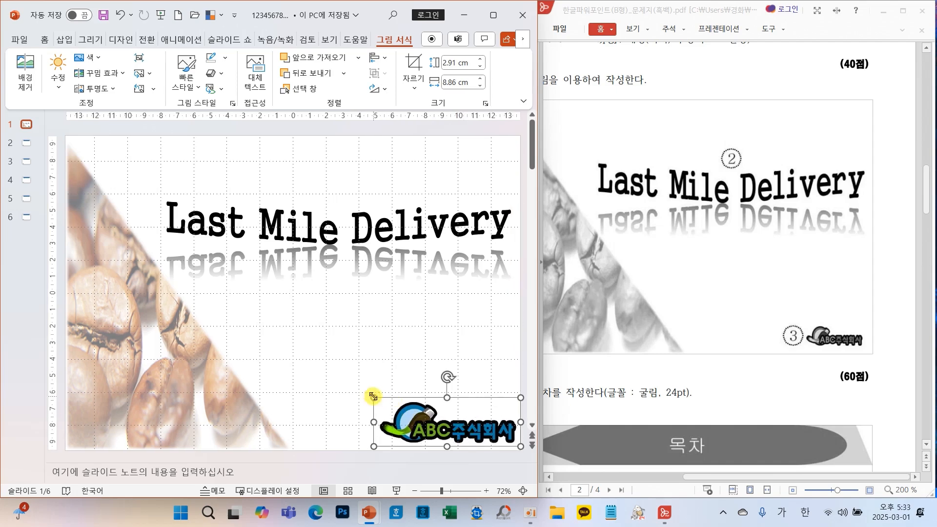
pyautogui.moveTo(373, 393); pyautogui.dragTo(429, 416)
pyautogui.click(392, 367)
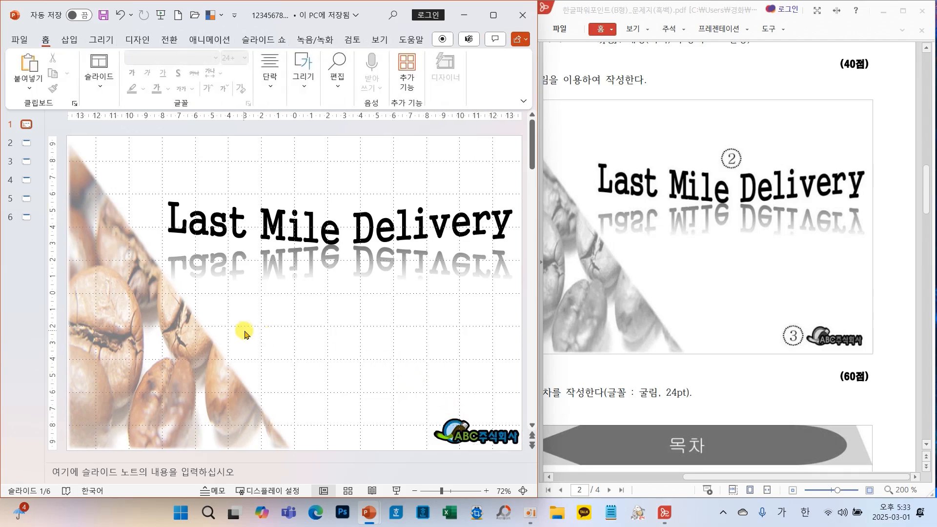
pyautogui.click(103, 19)
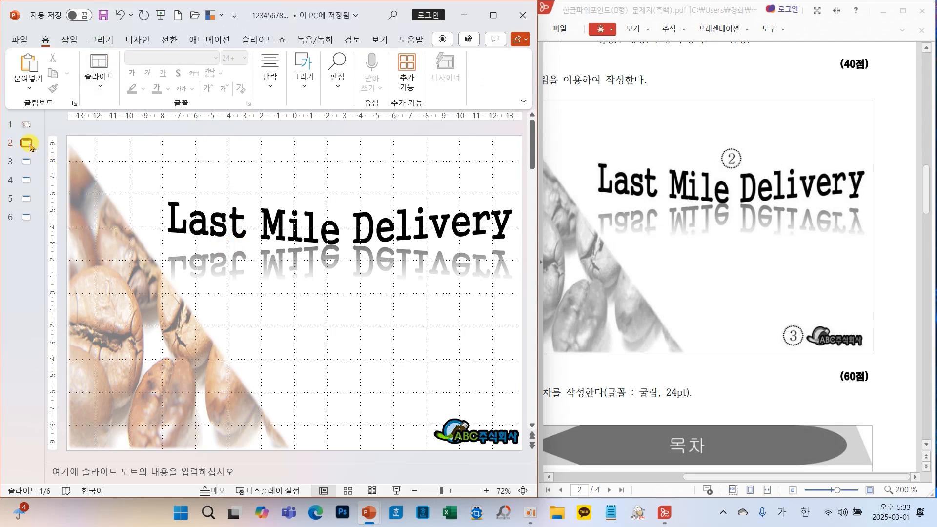
# Open slide 2, review the contents slide's conditions in the exam PDF, and enter "목차" as the slide title
pyautogui.click(27, 143)
pyautogui.scroll(-3, 651, 317)
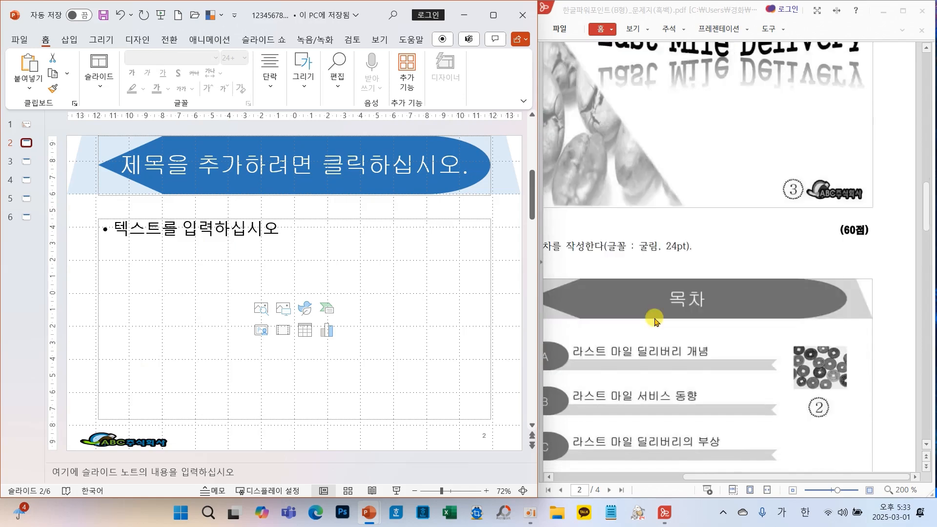
pyautogui.moveTo(722, 479); pyautogui.dragTo(607, 484)
pyautogui.scroll(-1, 787, 409)
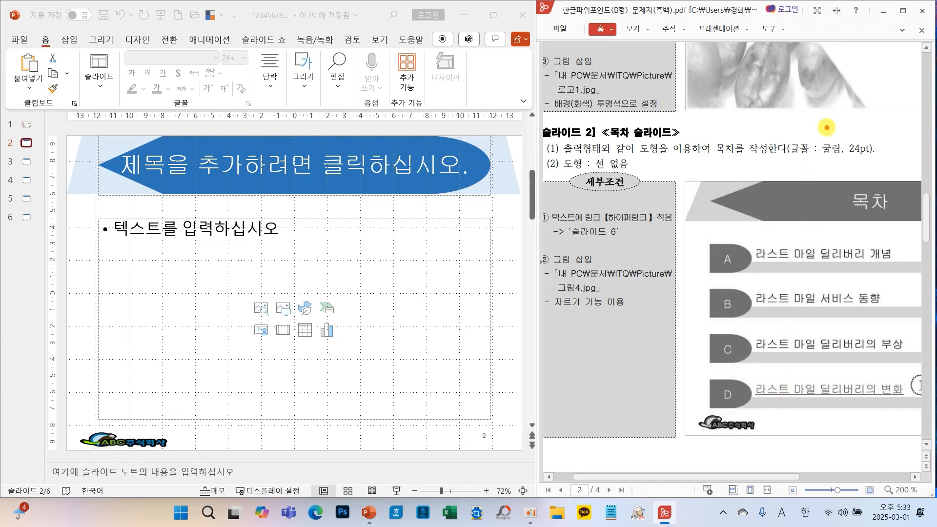
pyautogui.moveTo(809, 133)
pyautogui.mouseDown()
pyautogui.moveTo(850, 157)
pyautogui.moveTo(887, 163)
pyautogui.mouseUp()
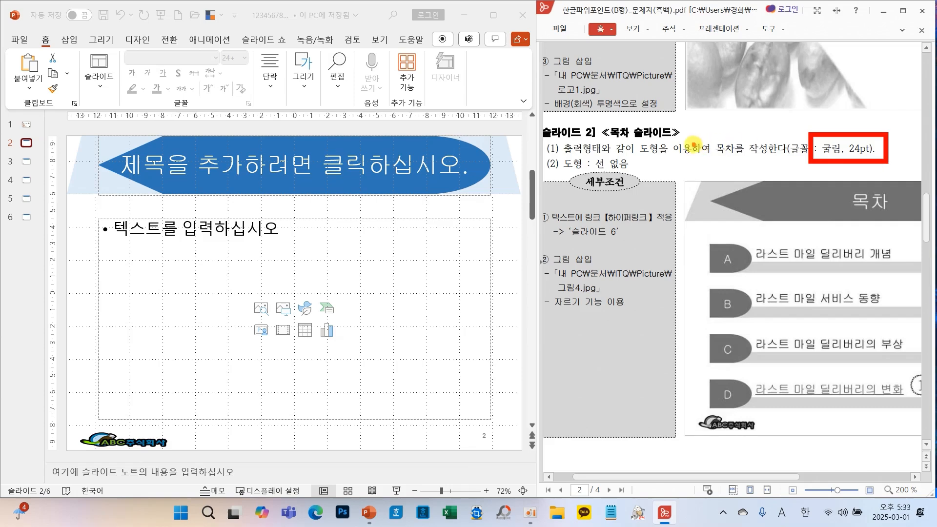
pyautogui.moveTo(558, 155)
pyautogui.mouseDown()
pyautogui.moveTo(609, 181)
pyautogui.moveTo(648, 177)
pyautogui.mouseUp()
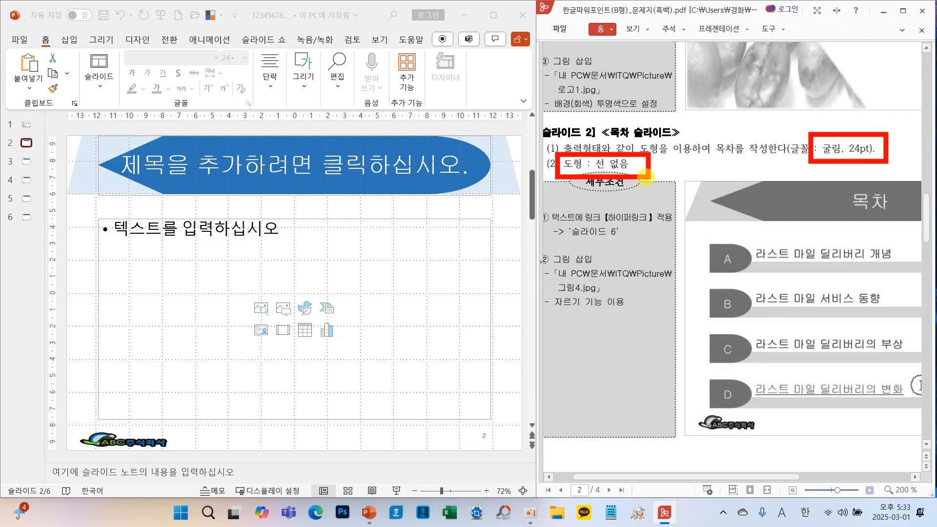
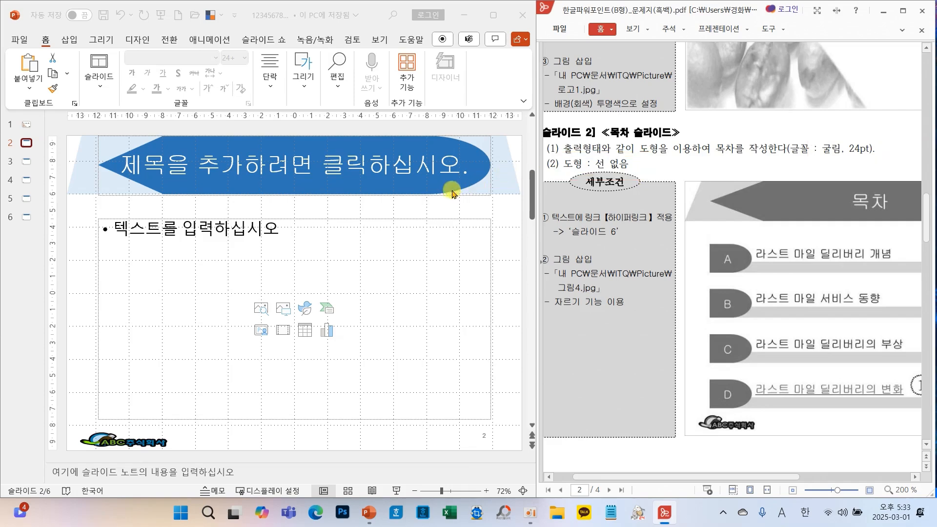
pyautogui.click(301, 172)
pyautogui.click(329, 167)
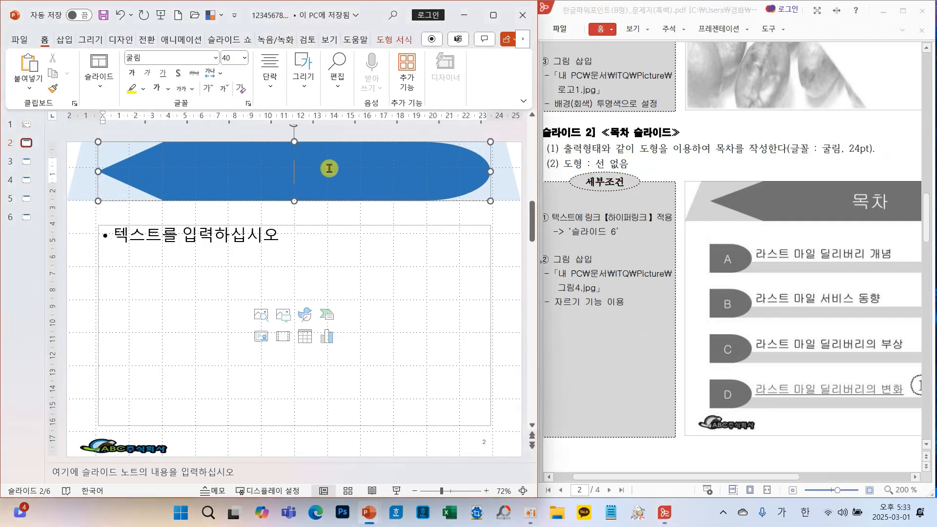
pyautogui.write('목차')
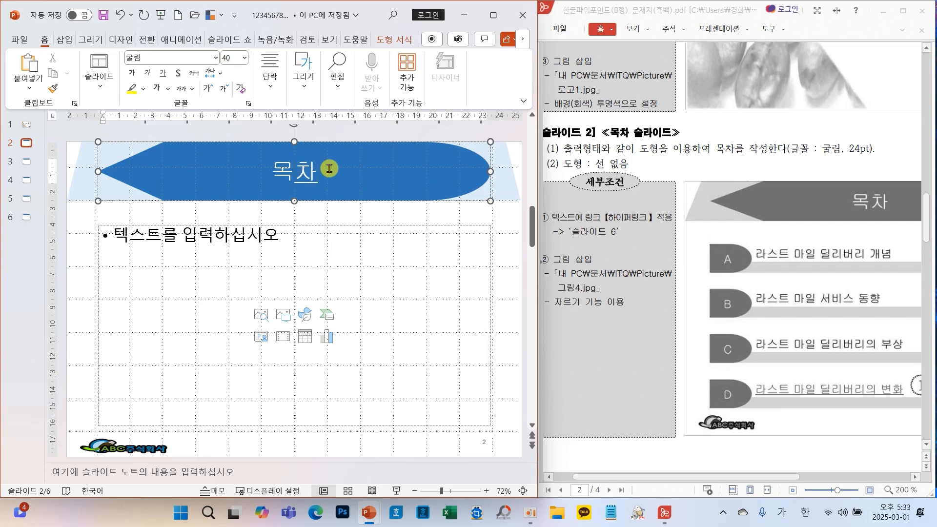
# Delete the empty content placeholder on slide 2 and examine the layout of the contents items in the exam PDF
pyautogui.click(98, 290)
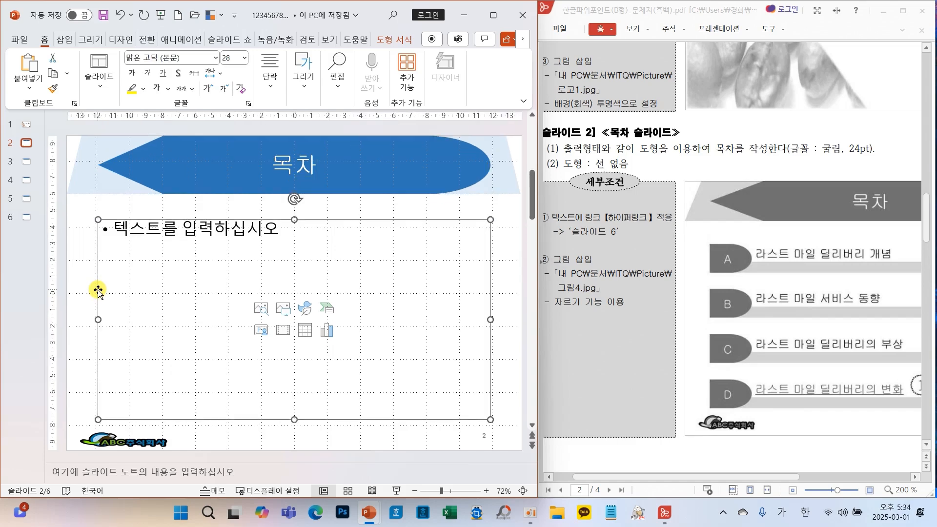
pyautogui.press('Delete')
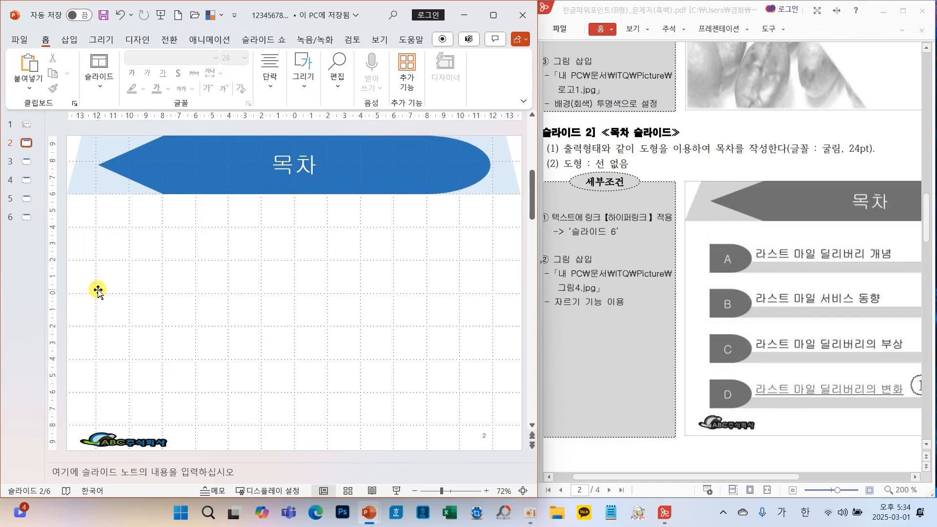
pyautogui.moveTo(683, 425); pyautogui.dragTo(654, 414)
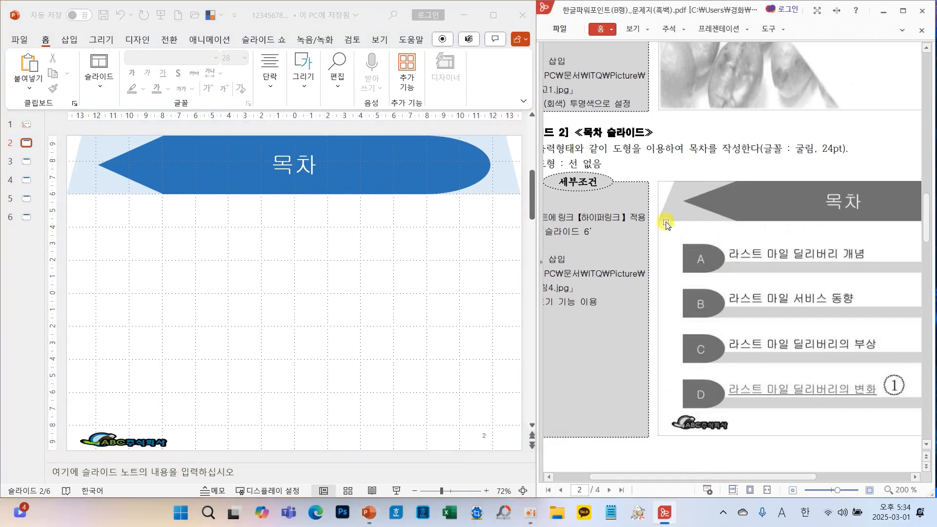
pyautogui.moveTo(681, 477); pyautogui.dragTo(739, 483)
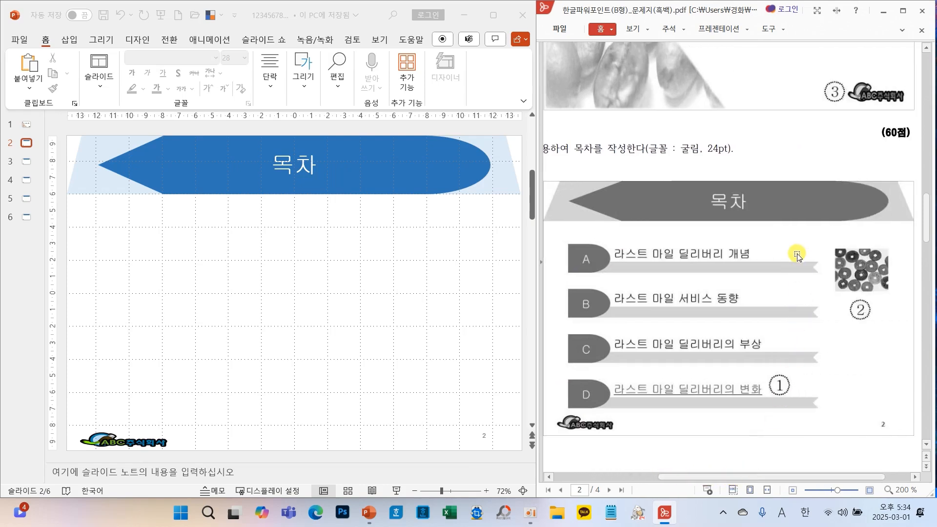
pyautogui.moveTo(547, 226)
pyautogui.mouseDown()
pyautogui.moveTo(657, 278)
pyautogui.moveTo(840, 290)
pyautogui.mouseUp()
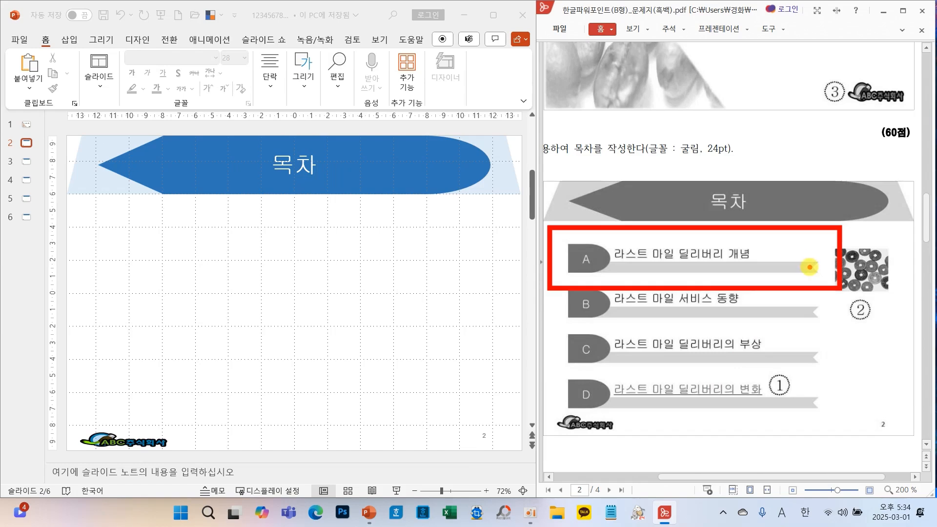
# Draw a thin chevron block arrow about 17 cm long below the title as the first contents item's bar
pyautogui.click(305, 97)
pyautogui.click(307, 96)
pyautogui.click(381, 121)
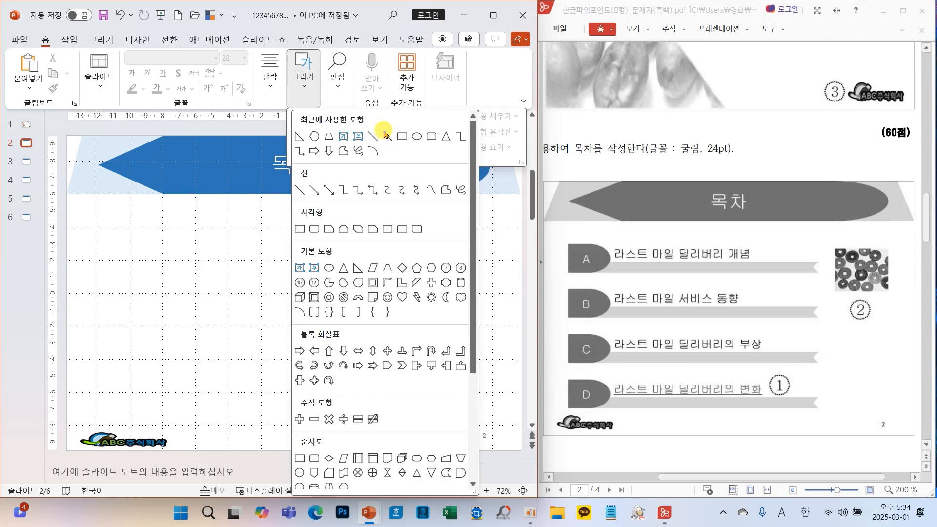
pyautogui.click(402, 365)
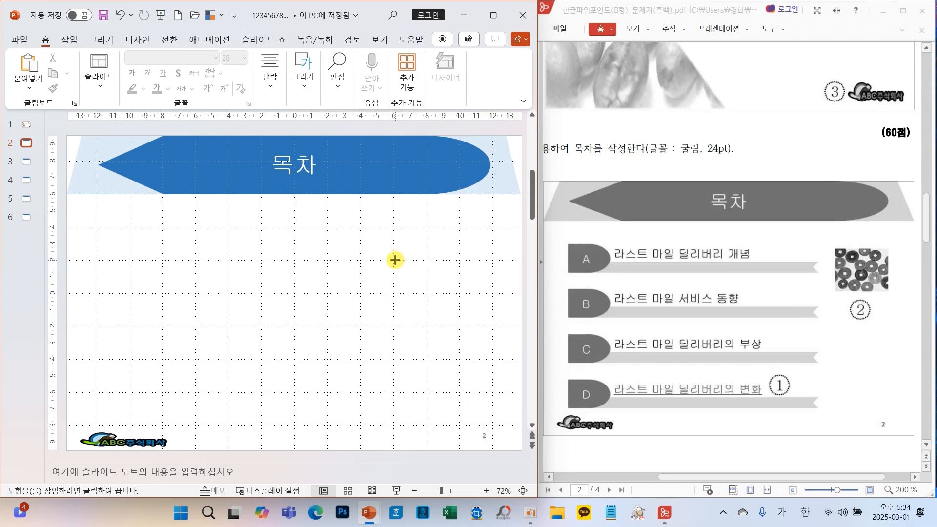
pyautogui.moveTo(395, 260); pyautogui.dragTo(115, 249)
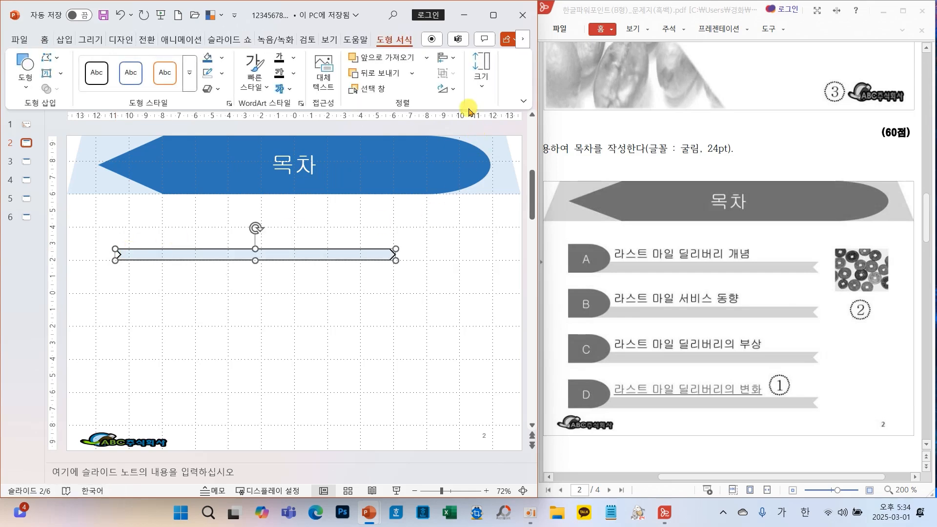
# Flip the chevron bar horizontally and remove its outline
pyautogui.click(459, 90)
pyautogui.click(477, 154)
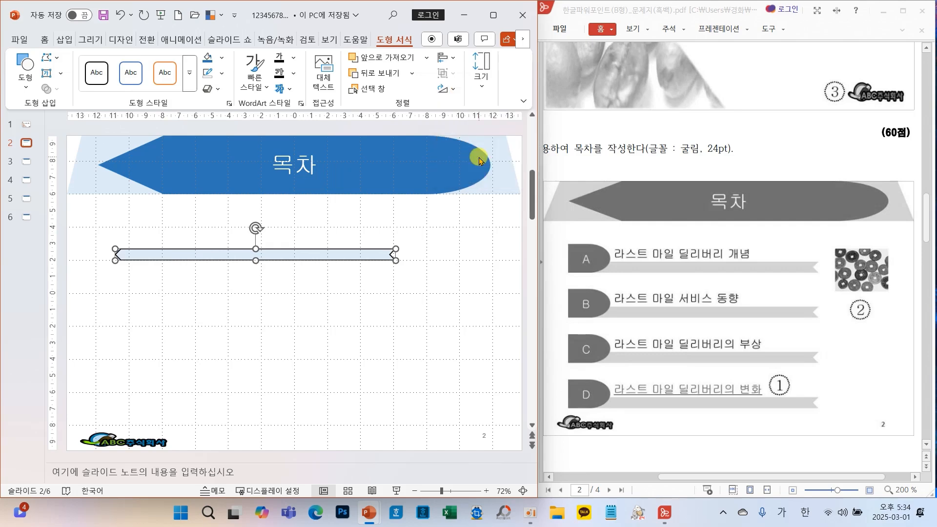
pyautogui.click(222, 73)
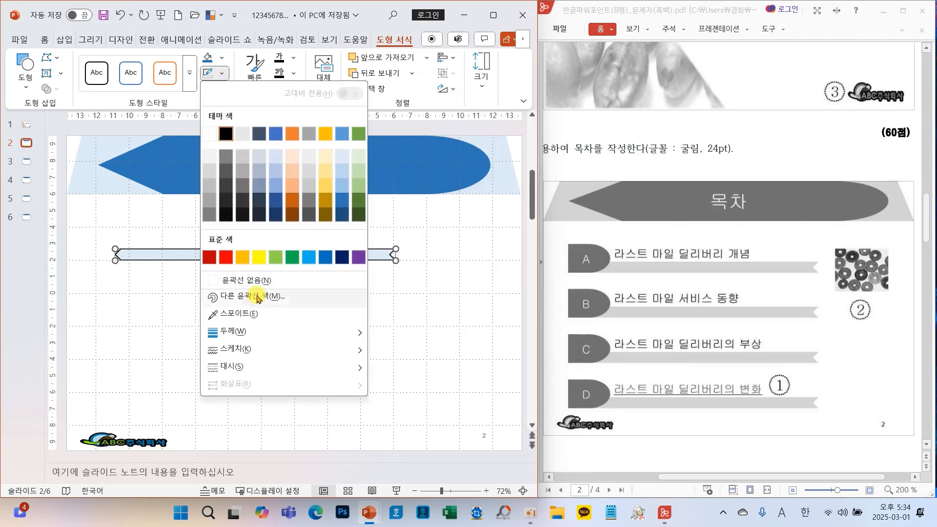
pyautogui.click(253, 280)
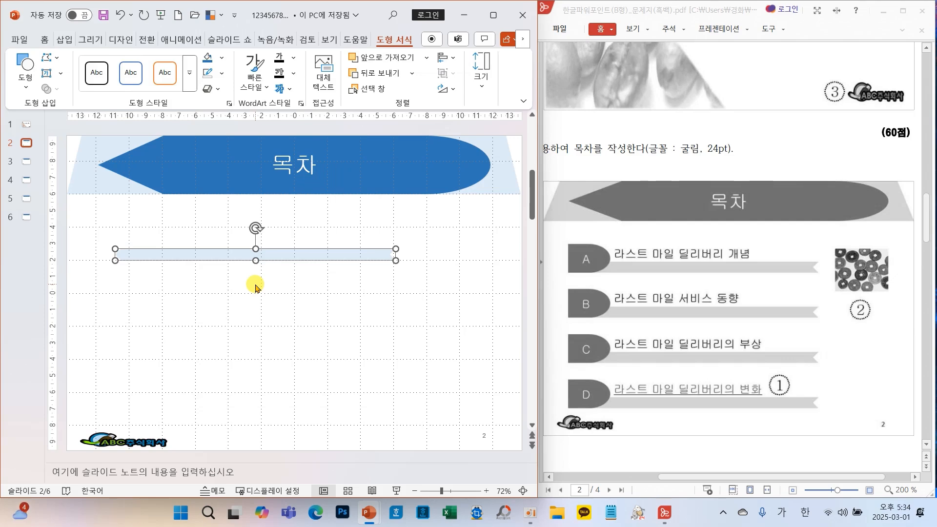
pyautogui.click(255, 287)
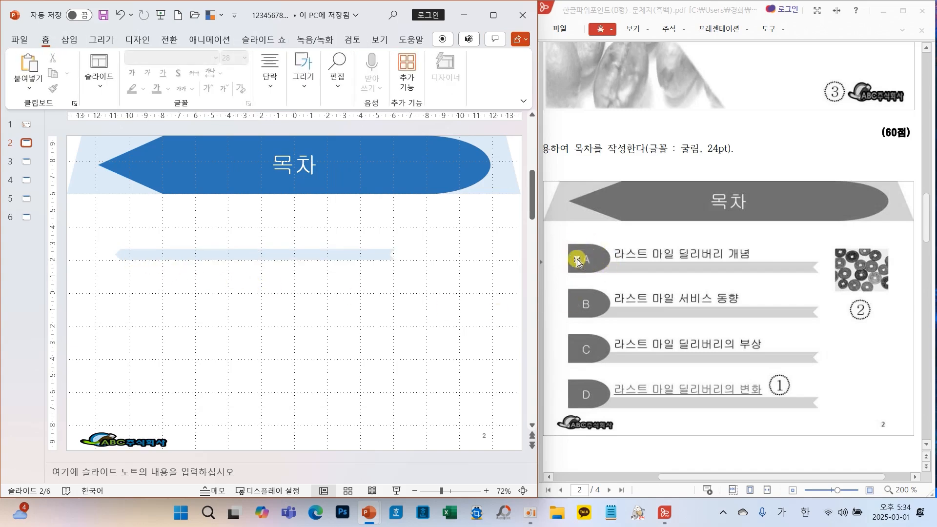
# Draw a Flowchart: Delay shape about 3.4 × 2.4 cm over the bar's left end, filled dark blue with no outline
pyautogui.click(291, 96)
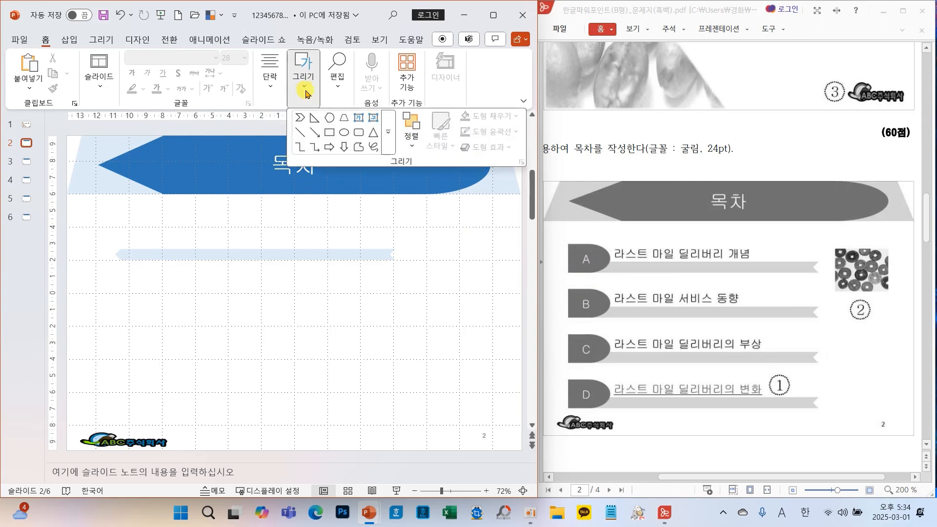
pyautogui.click(388, 147)
pyautogui.moveTo(471, 211); pyautogui.dragTo(472, 324)
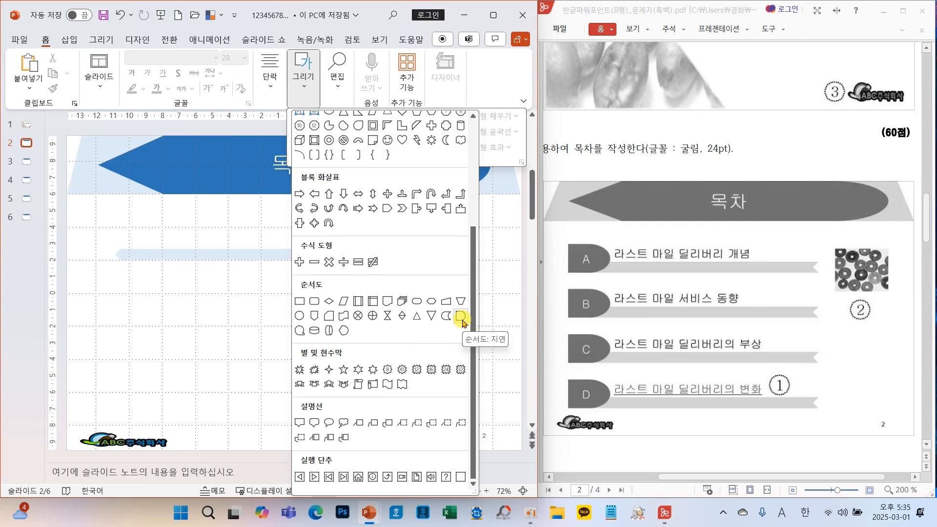
pyautogui.click(461, 319)
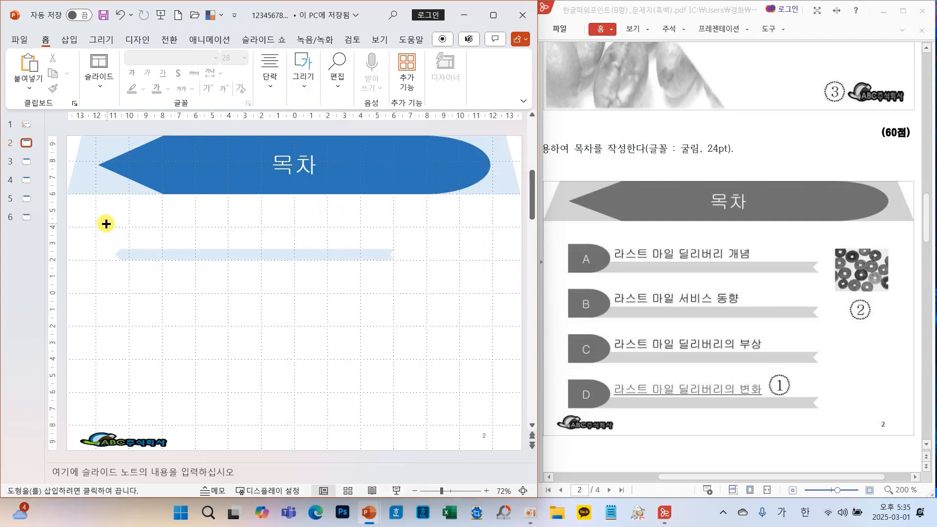
pyautogui.moveTo(104, 220); pyautogui.dragTo(160, 259)
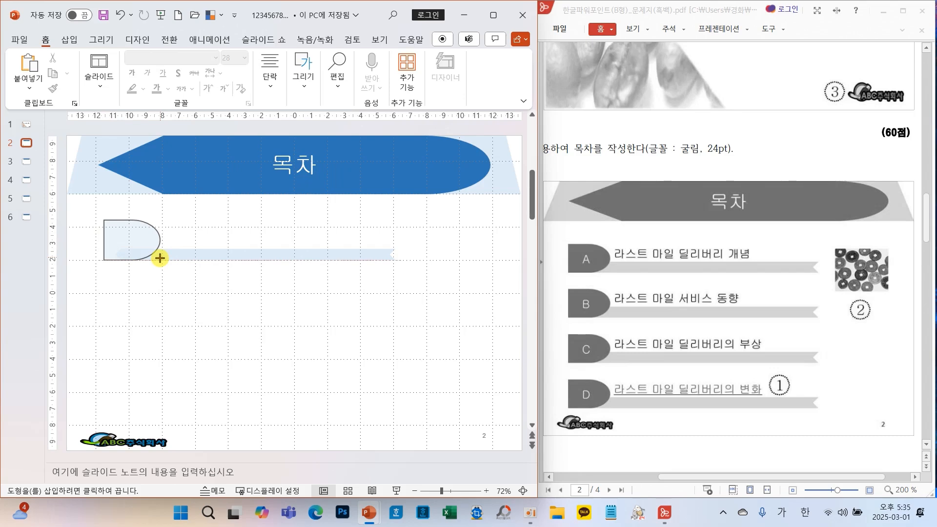
pyautogui.moveTo(160, 258); pyautogui.dragTo(130, 246)
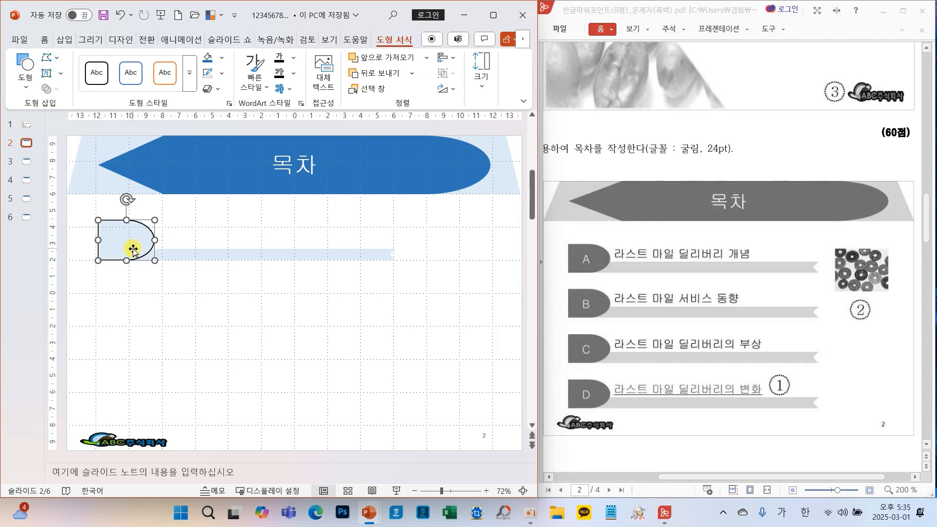
pyautogui.click(207, 57)
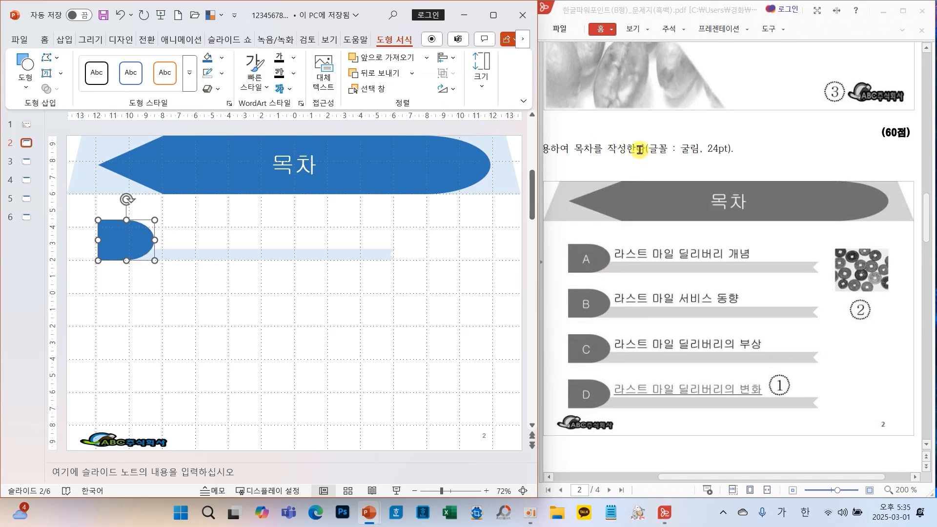
# Format the blue delay shape's text with the 굴림 font at size 24 and choose its font color
pyautogui.click(44, 43)
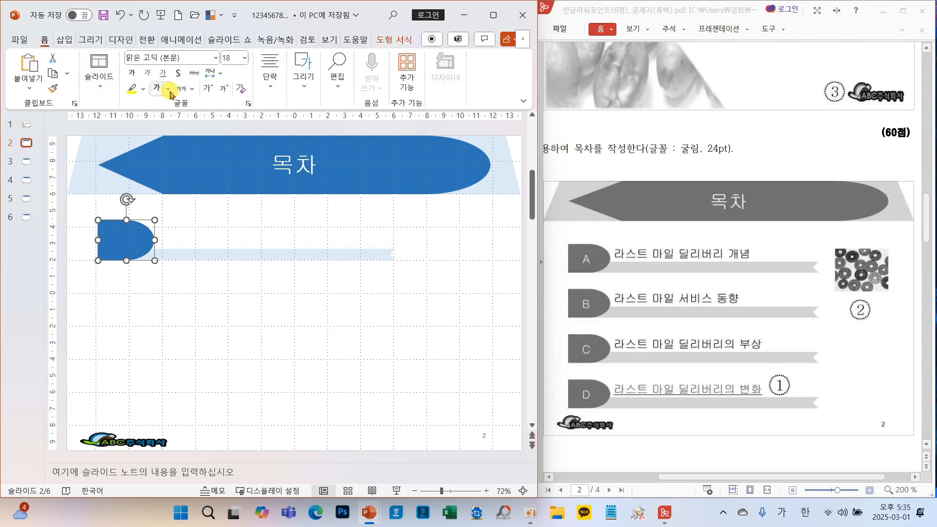
pyautogui.click(200, 57)
pyautogui.write('굴림')
pyautogui.press('Return')
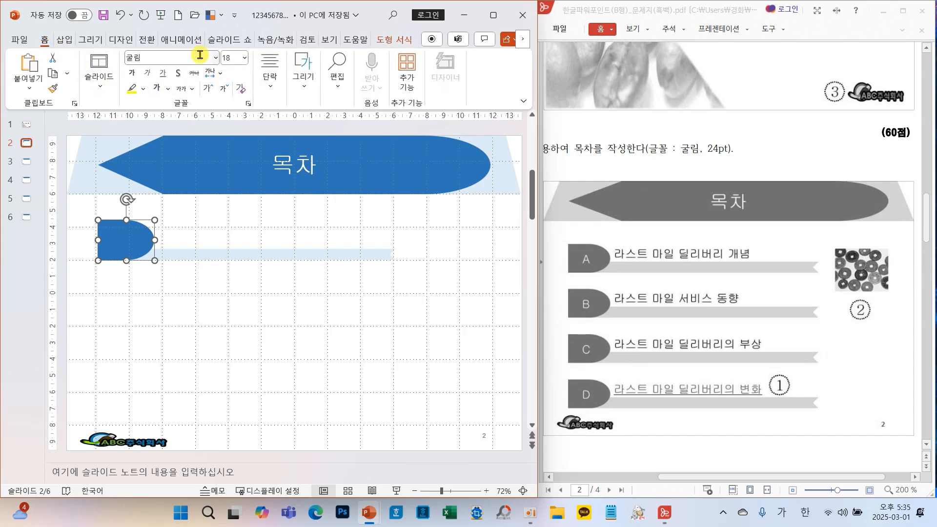
pyautogui.click(245, 57)
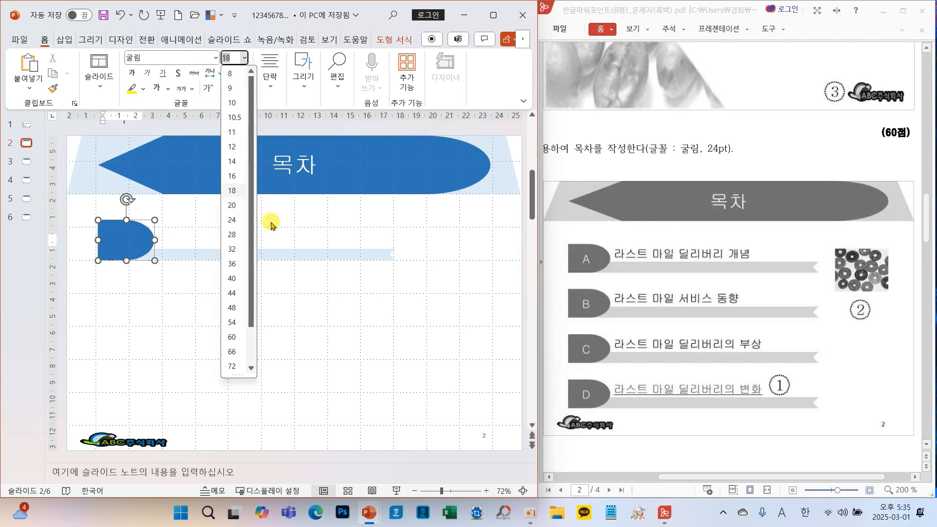
pyautogui.click(235, 210)
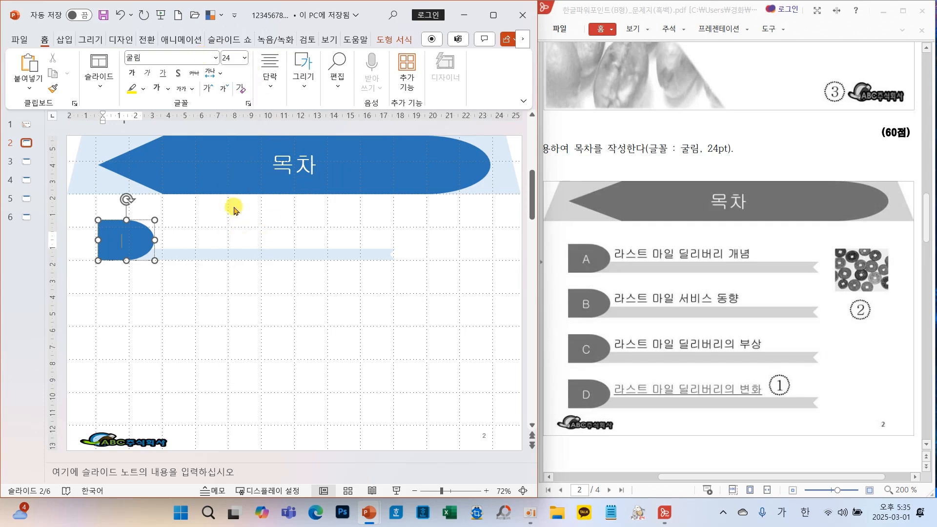
pyautogui.click(168, 88)
pyautogui.click(159, 150)
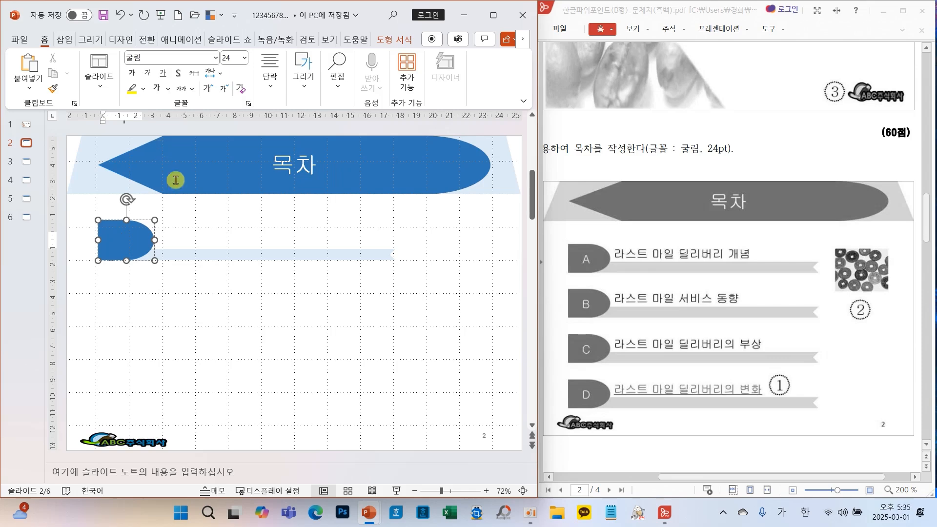
pyautogui.click(203, 288)
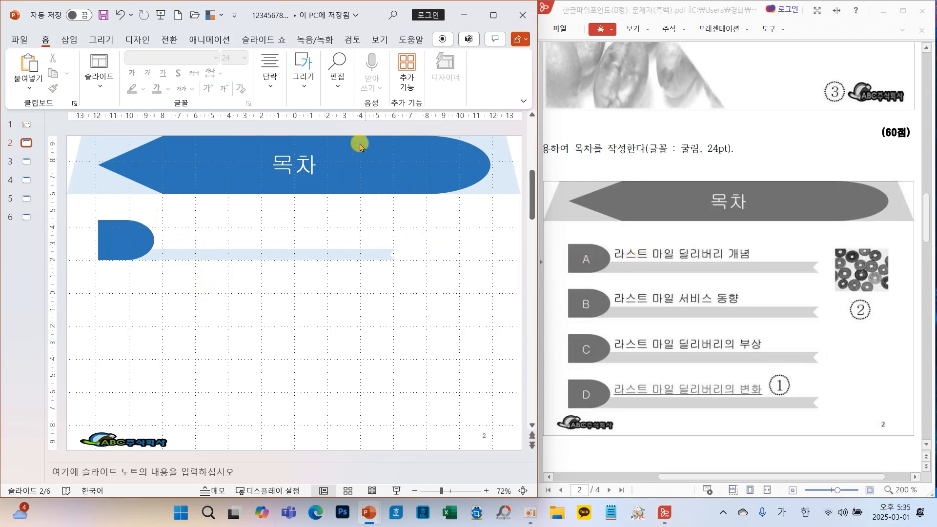
# Draw a horizontal text box from the delay shape to the right end of the light bar
pyautogui.click(305, 82)
pyautogui.click(389, 145)
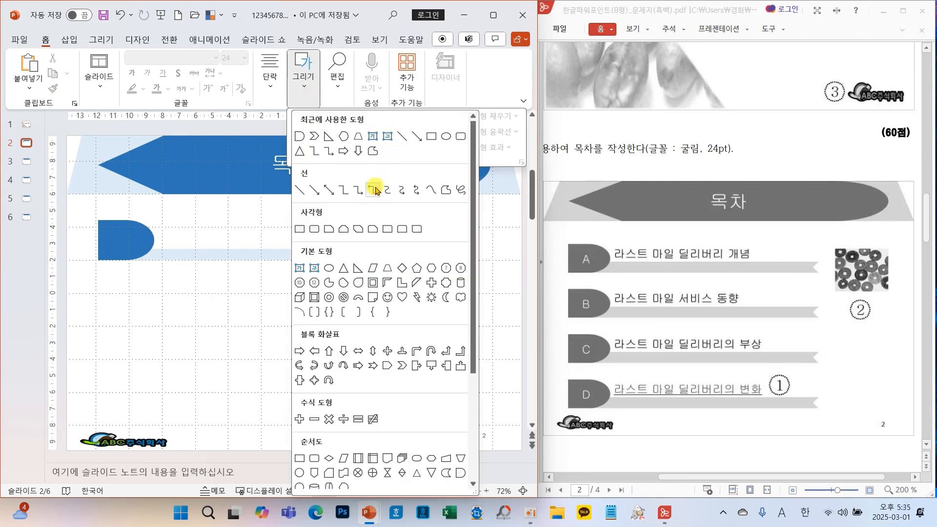
pyautogui.click(301, 268)
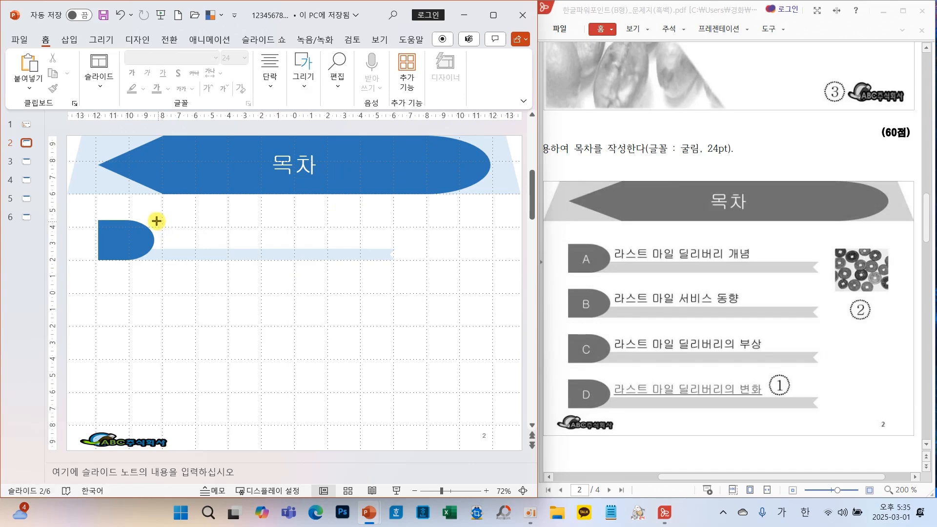
pyautogui.moveTo(154, 220); pyautogui.dragTo(393, 260)
# Enter "라스트 마일 딜리버리" in 굴림 24 pt in the text box and lower it to sit just above the bar
pyautogui.click(215, 58)
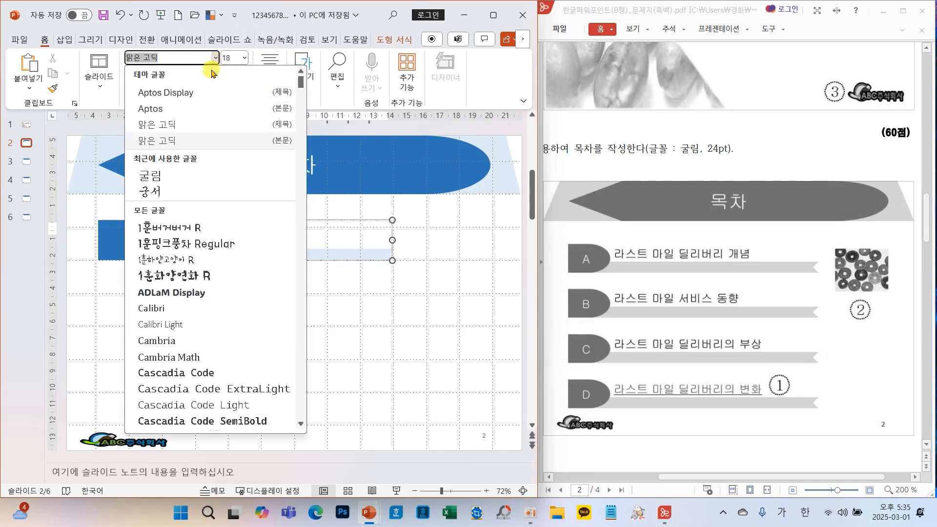
pyautogui.click(152, 173)
pyautogui.click(244, 58)
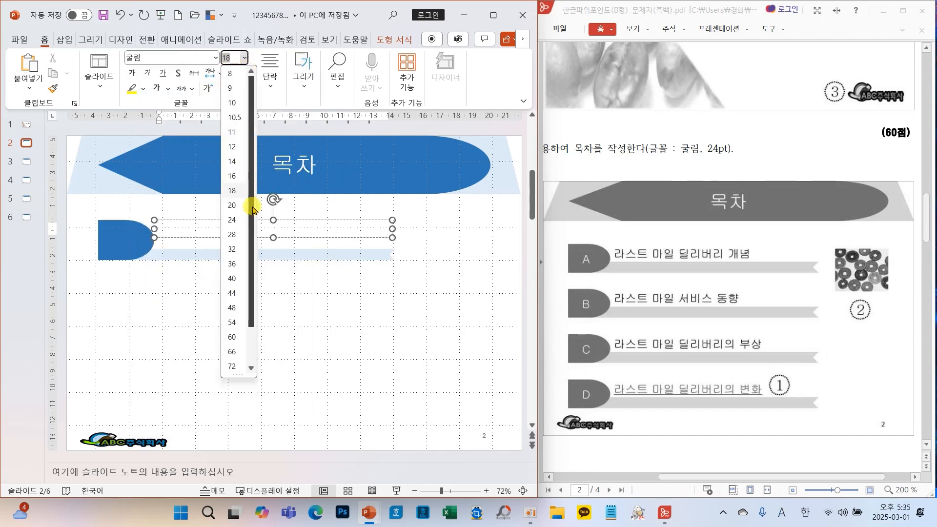
pyautogui.click(237, 220)
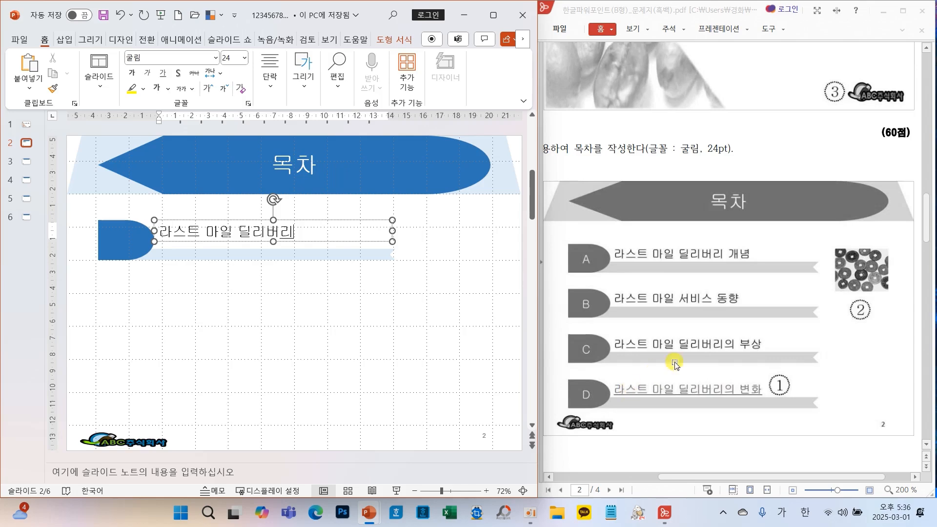
pyautogui.moveTo(360, 242); pyautogui.dragTo(360, 249)
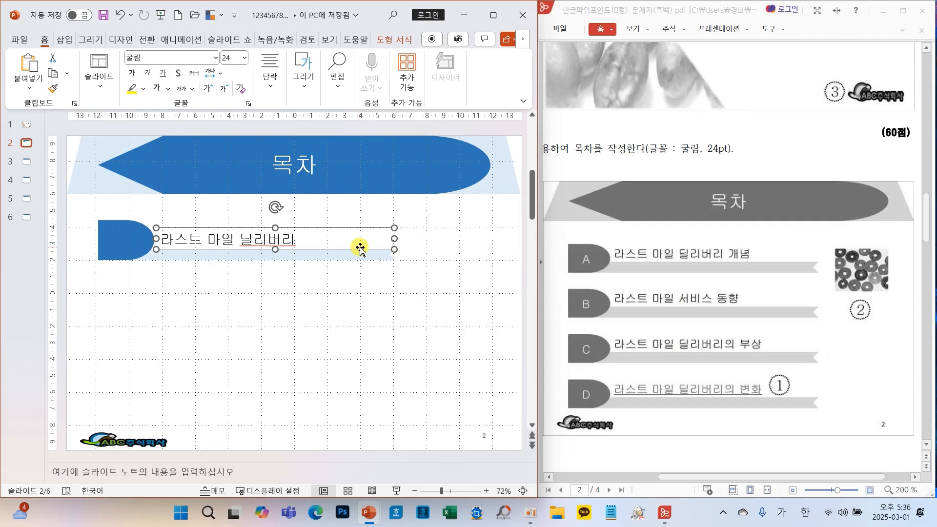
pyautogui.click(388, 298)
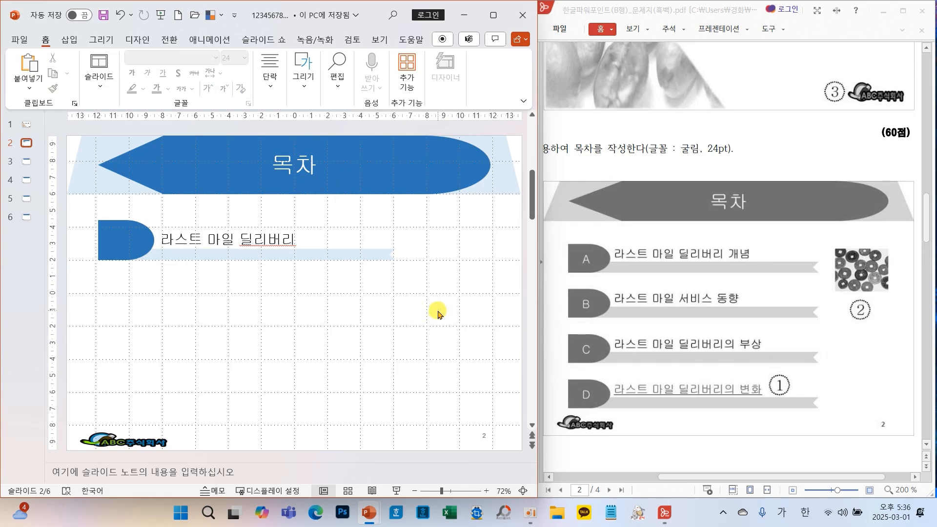
# Draw a Flowchart: Delay shape right of the first contents item and make two copies below it and one beside the lowest
pyautogui.click(304, 68)
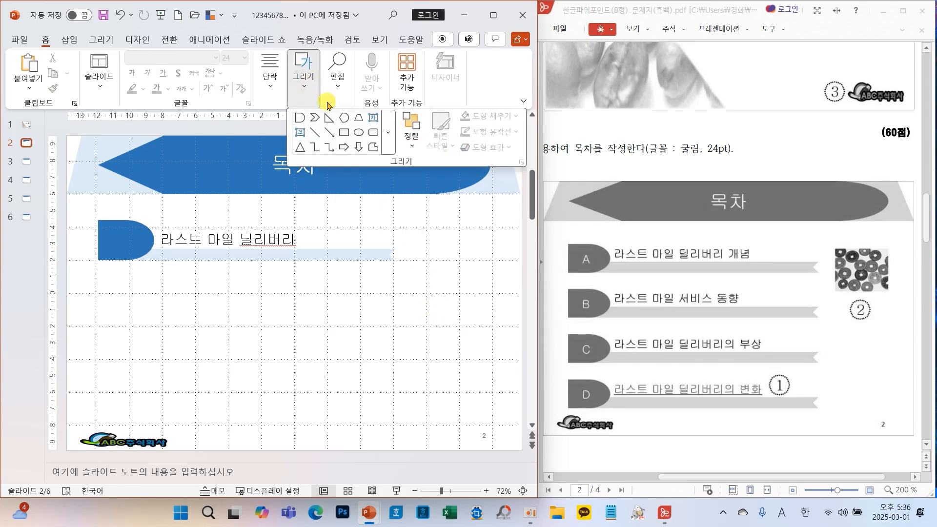
pyautogui.click(299, 118)
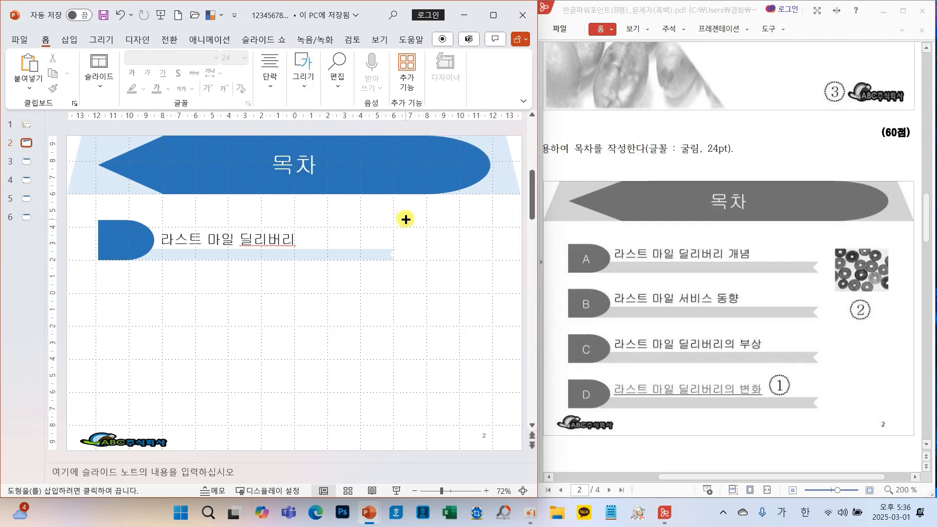
pyautogui.moveTo(405, 220)
pyautogui.mouseDown()
pyautogui.moveTo(458, 273)
pyautogui.moveTo(467, 265)
pyautogui.moveTo(433, 308)
pyautogui.moveTo(424, 360)
pyautogui.moveTo(345, 363)
pyautogui.mouseUp()
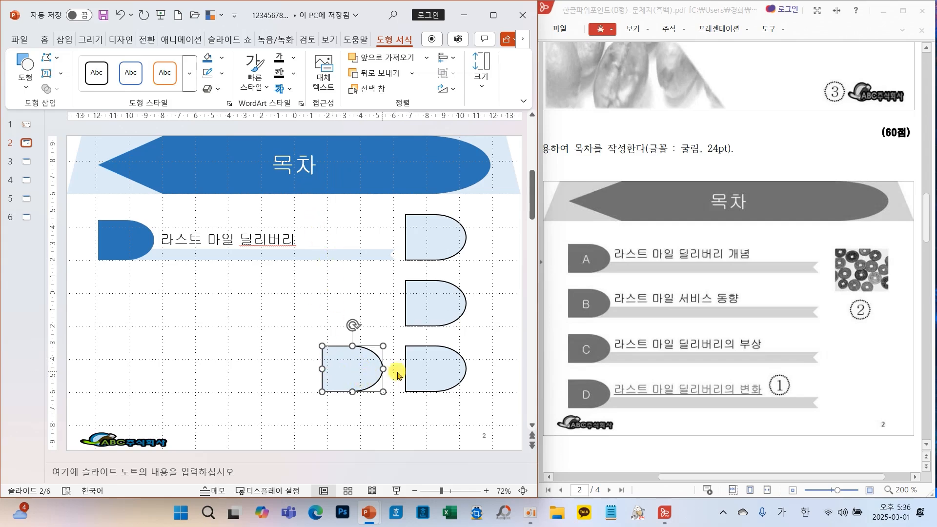
# Delete the three copied delay shapes, keeping only the original to the right of the first contents item
pyautogui.press('Delete')
pyautogui.click(436, 361)
pyautogui.press('Delete')
pyautogui.click(439, 308)
pyautogui.press('Delete')
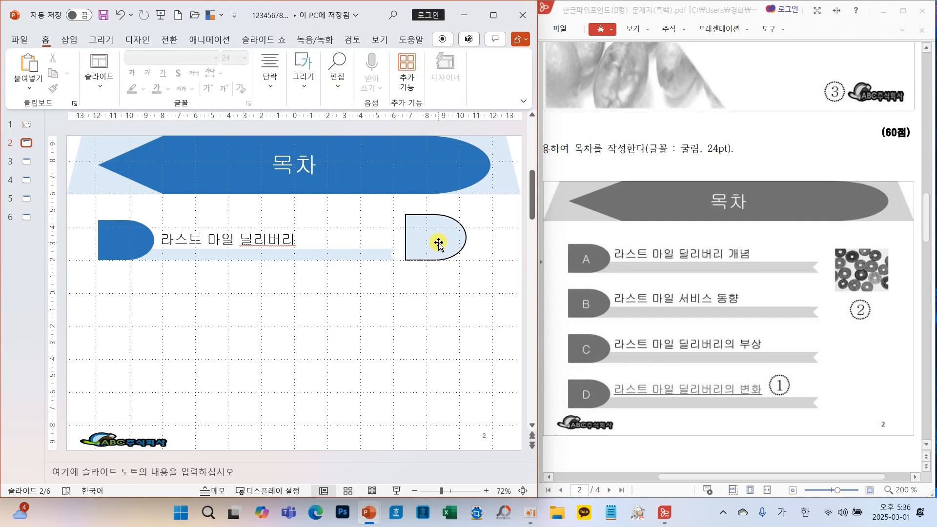
# Scatter several copies of the light-blue delay shape over the empty area below the original
pyautogui.click(433, 243)
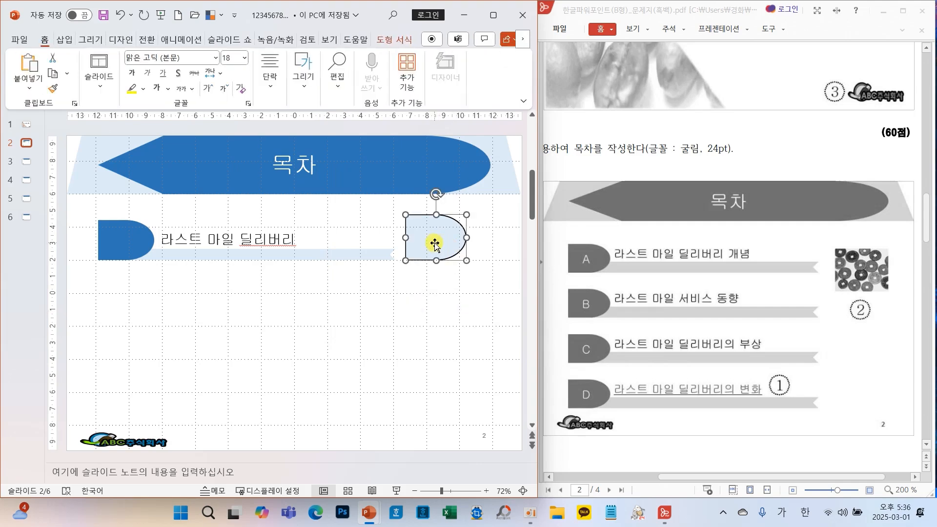
pyautogui.keyDown('ctrl'); pyautogui.moveTo(435, 242); pyautogui.dragTo(324, 403); pyautogui.keyUp('ctrl')
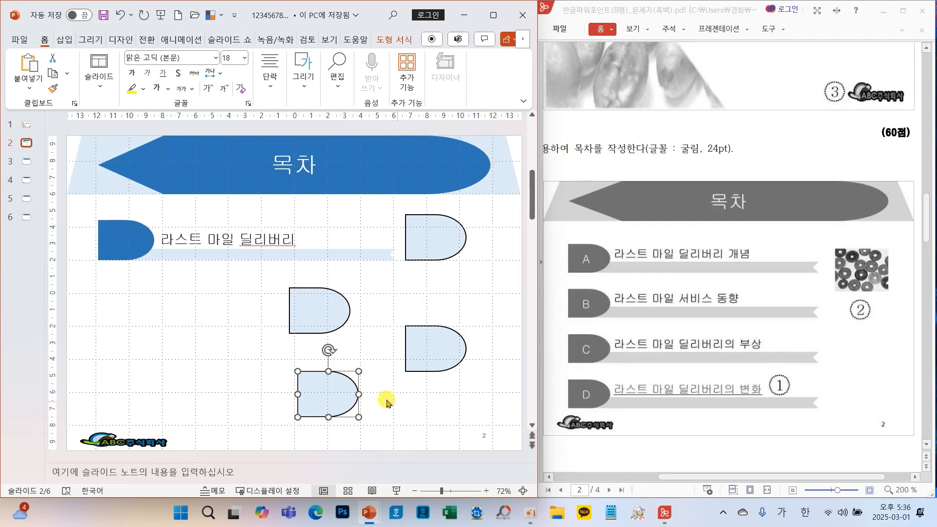
pyautogui.moveTo(328, 396); pyautogui.dragTo(232, 422)
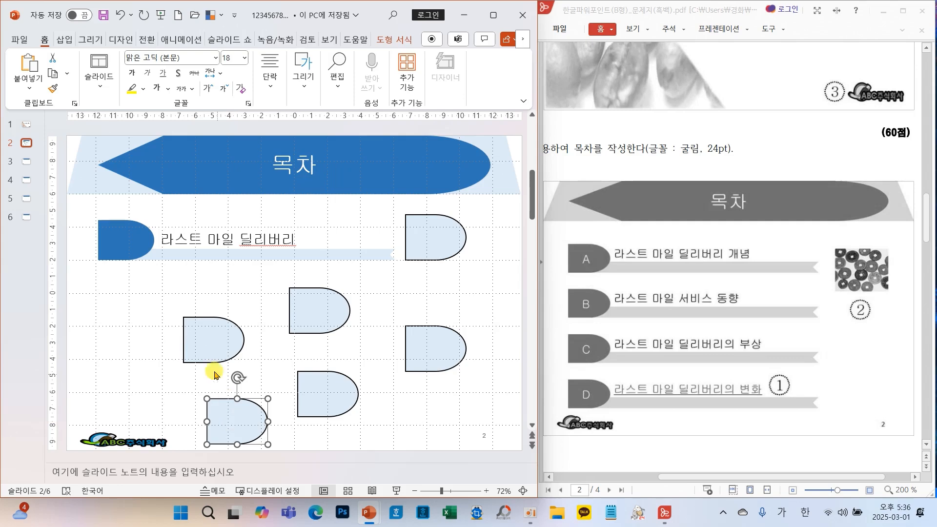
# Delete all the light-blue practice delay shapes, including the original right of the first contents item
pyautogui.moveTo(151, 275); pyautogui.dragTo(480, 459)
pyautogui.press('Delete')
pyautogui.click(447, 243)
pyautogui.press('Delete')
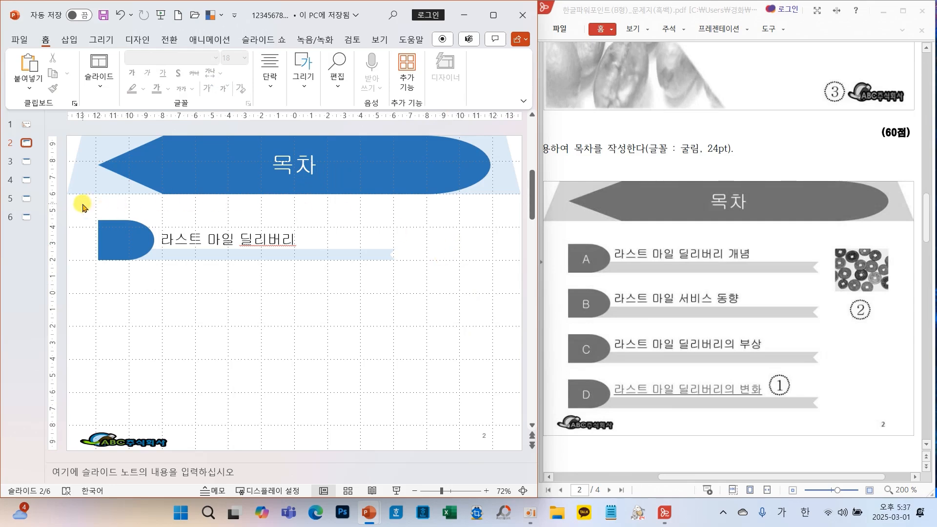
# Copy the first contents item with its delay shape, bar and text box three times straight below, making four rows
pyautogui.moveTo(83, 207); pyautogui.dragTo(433, 300)
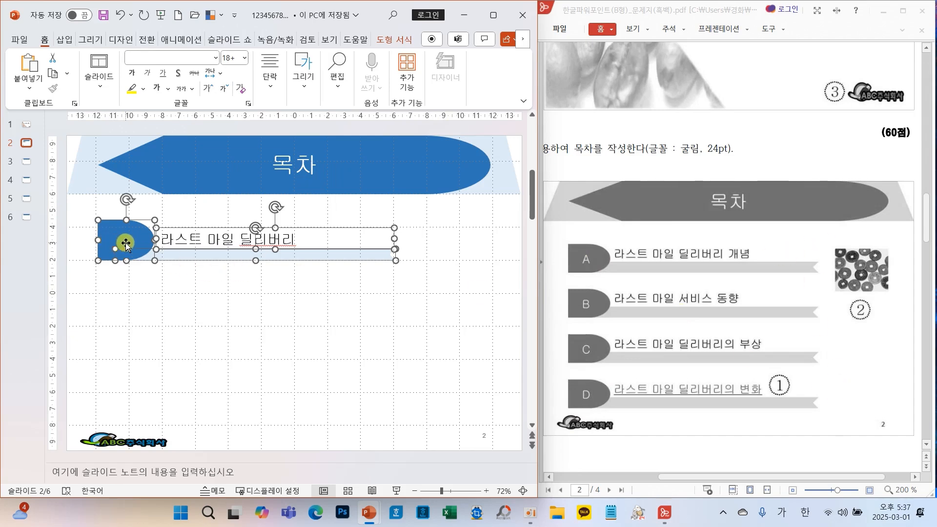
pyautogui.moveTo(125, 244); pyautogui.dragTo(133, 404)
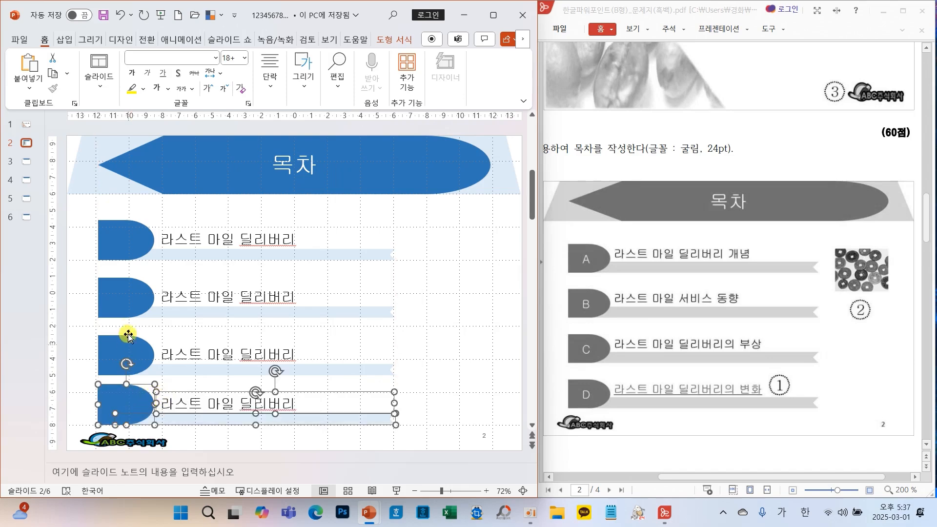
pyautogui.click(69, 318)
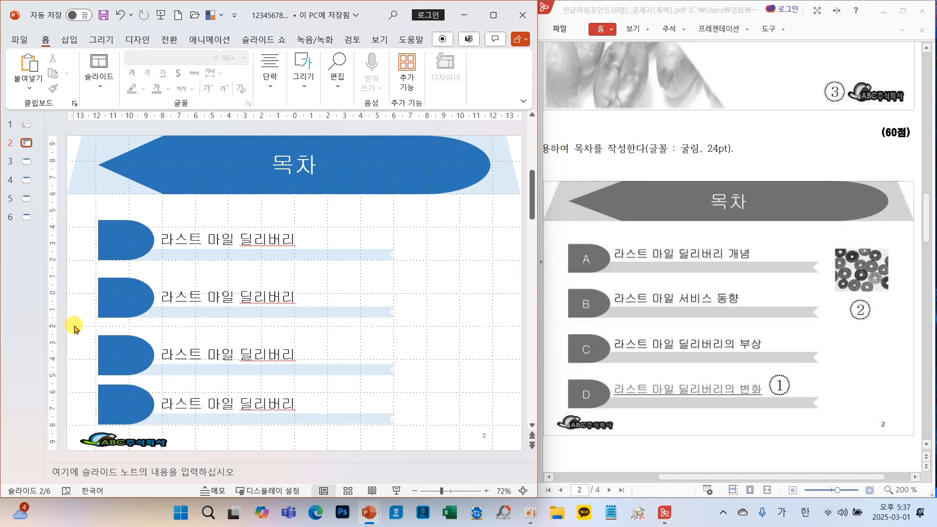
# Nudge the third and second contents rows upward so that all four rows are evenly spaced
pyautogui.moveTo(74, 328); pyautogui.dragTo(444, 399)
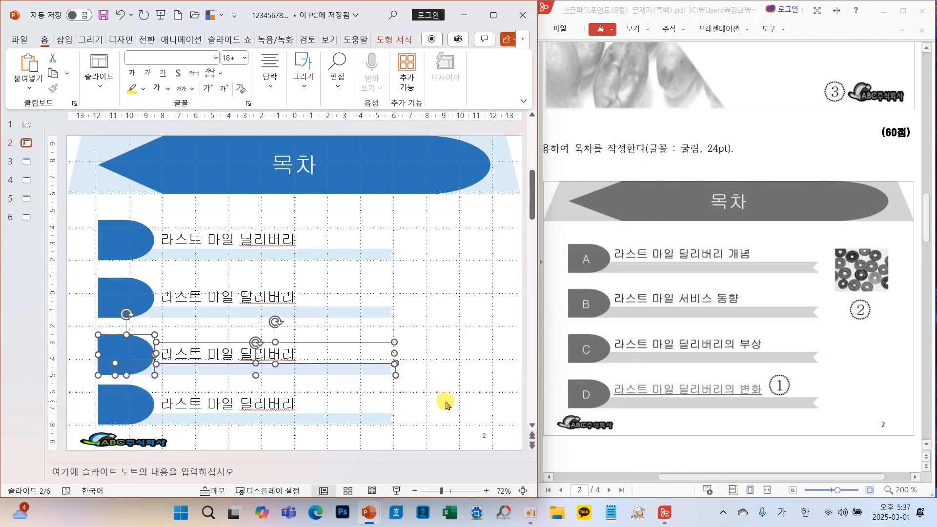
pyautogui.press('Up')
pyautogui.press('Up')
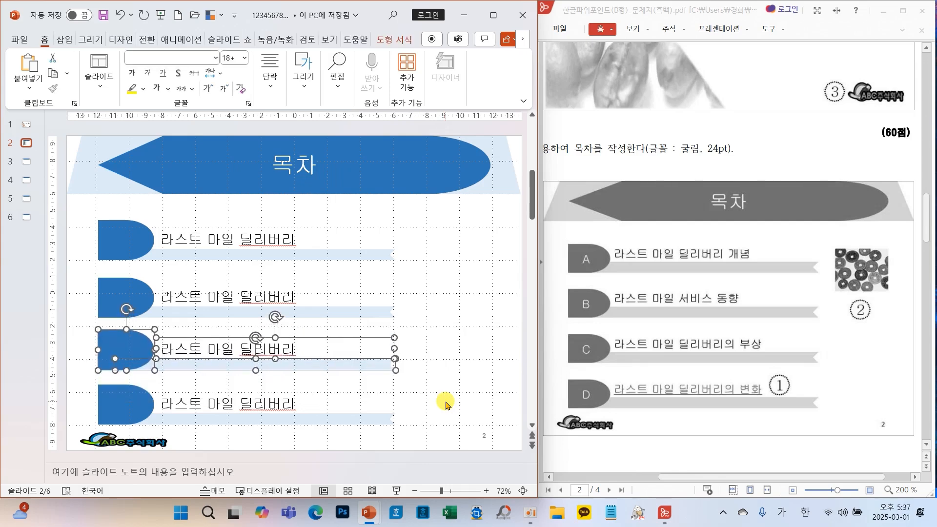
pyautogui.hotkey('ctrl', 'Up')
pyautogui.moveTo(449, 351); pyautogui.dragTo(80, 251)
pyautogui.press('Up')
pyautogui.hotkey('ctrl', 'Up')
pyautogui.hotkey('ctrl', 'Up')
pyautogui.hotkey('ctrl', 'Up')
pyautogui.hotkey('ctrl', 'Up')
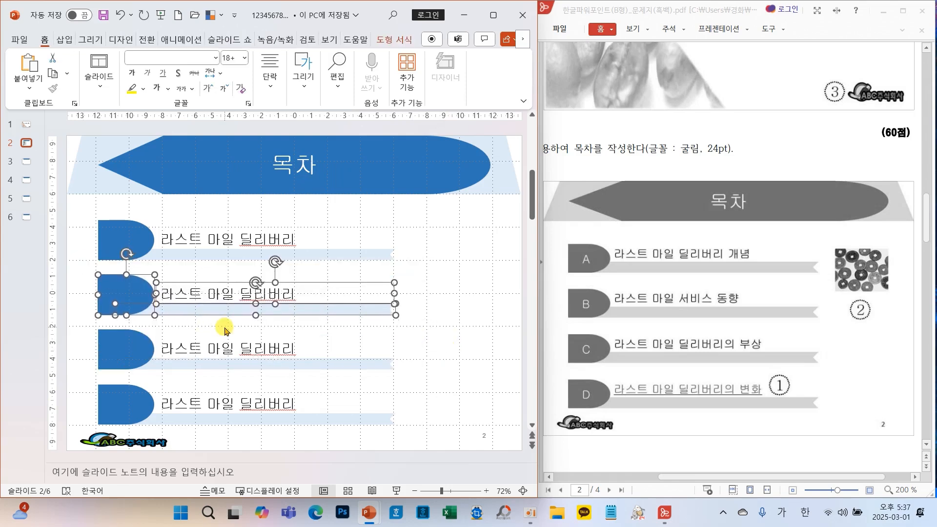
# Label the four dark blue delay shapes A, B, C and D from the first row down
pyautogui.click(144, 248)
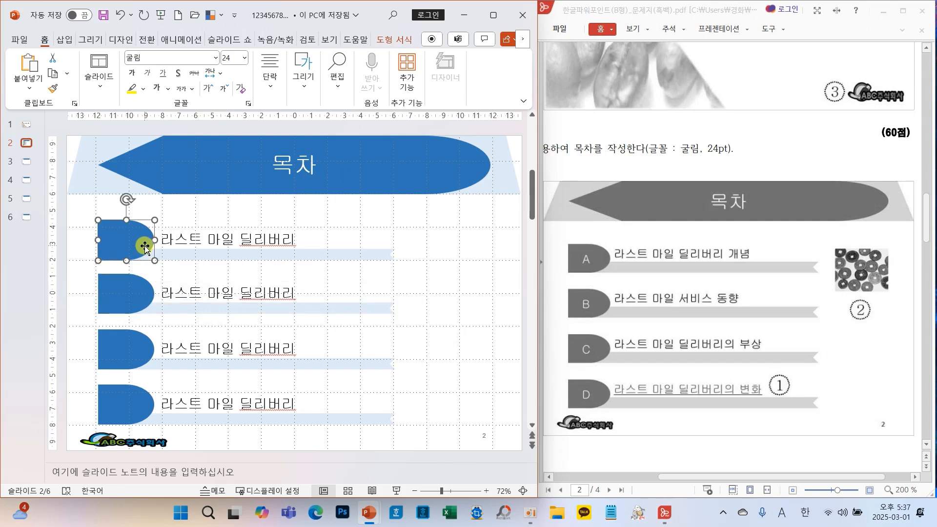
pyautogui.write('A')
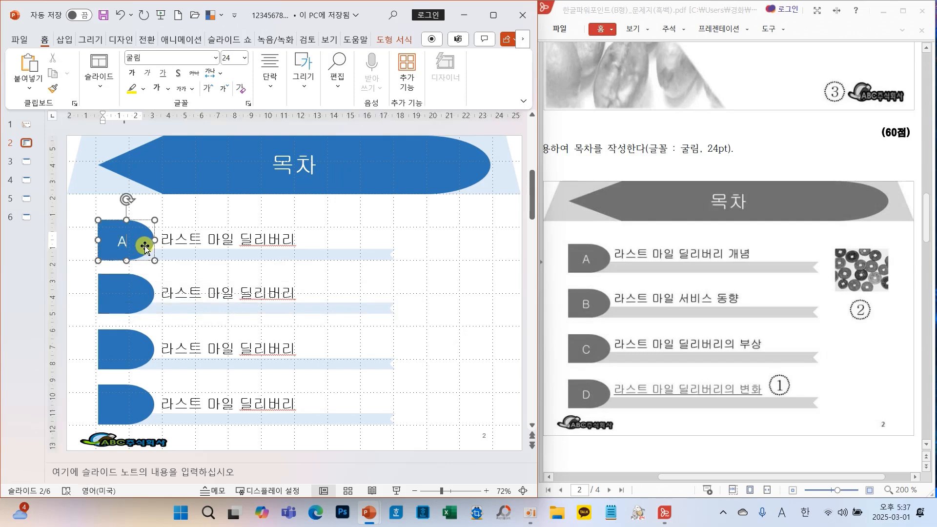
pyautogui.click(142, 299)
pyautogui.write('B')
pyautogui.click(134, 348)
pyautogui.write('C')
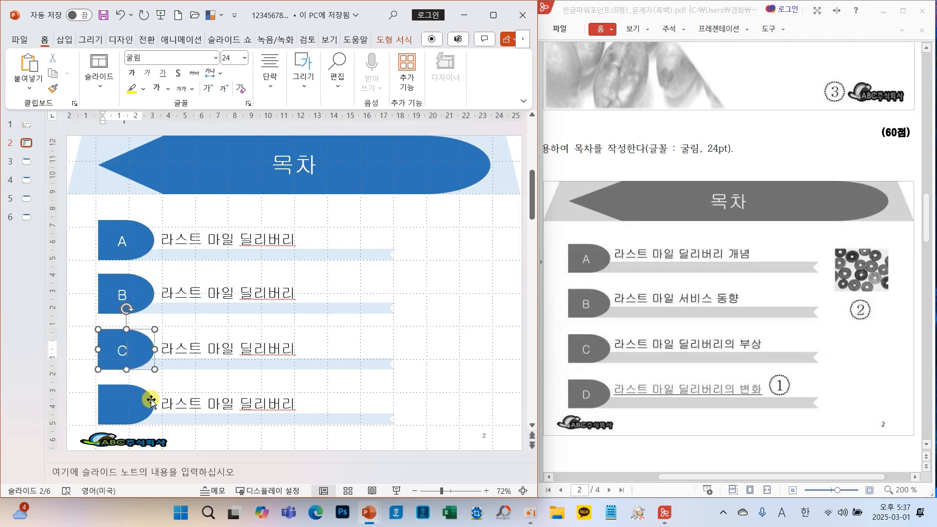
pyautogui.click(133, 407)
pyautogui.write('D')
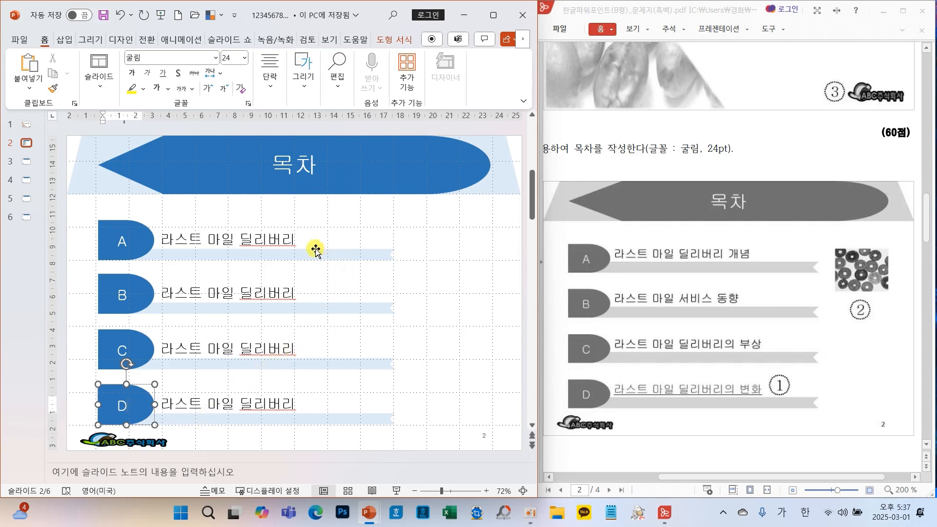
# Change the four item texts to 라스트 마일 딜리버리 개념, 라스트 마일 서비스 동향, 라스트 마일 딜리버리의 부상 and 라스트 마일 딜리버리의 변화
pyautogui.press('Hangul')
pyautogui.click(303, 243)
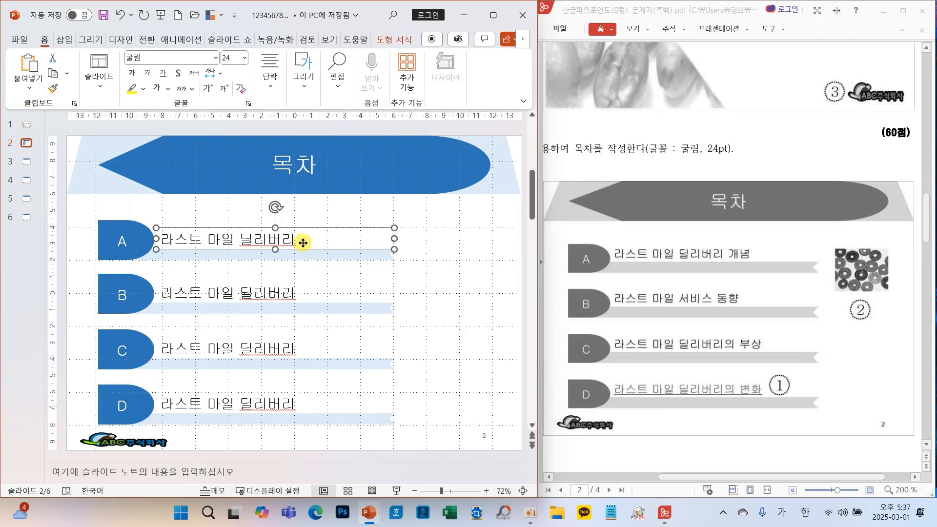
pyautogui.moveTo(307, 239); pyautogui.dragTo(339, 241)
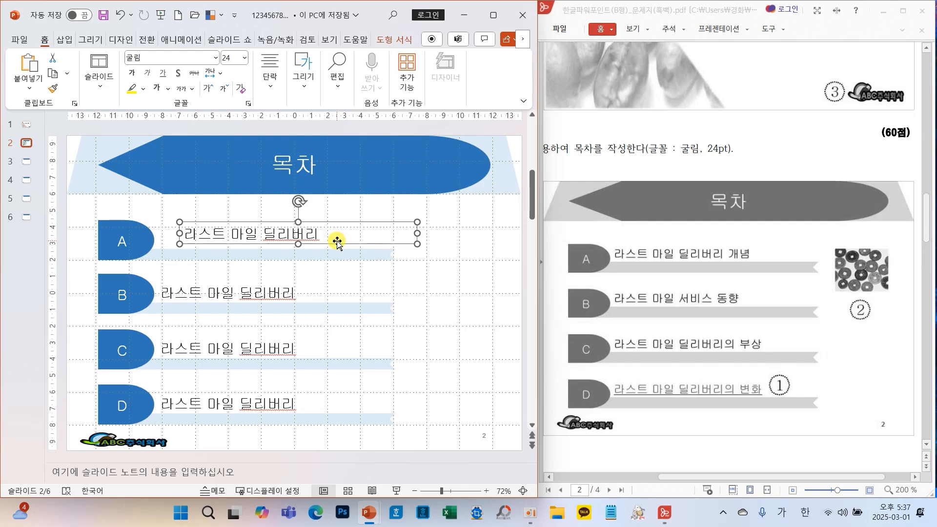
pyautogui.hotkey('ctrl', 'z')
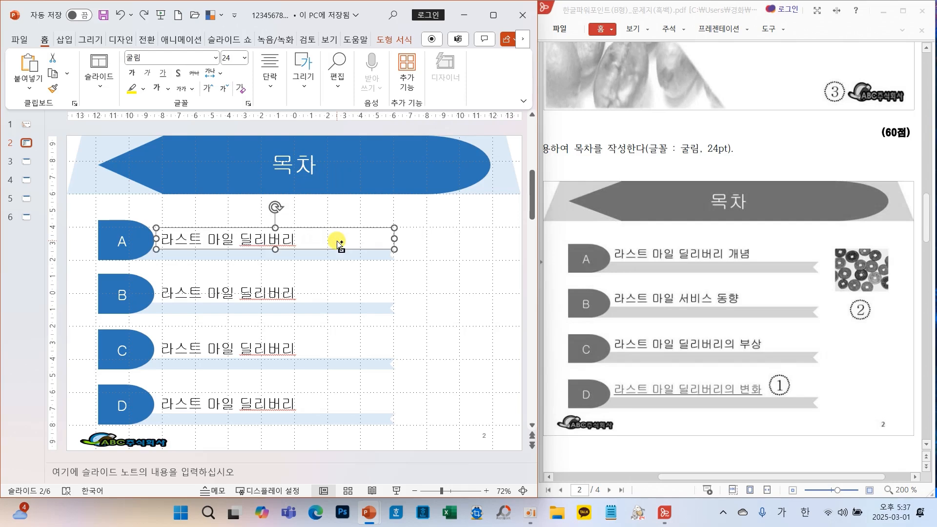
pyautogui.click(293, 239)
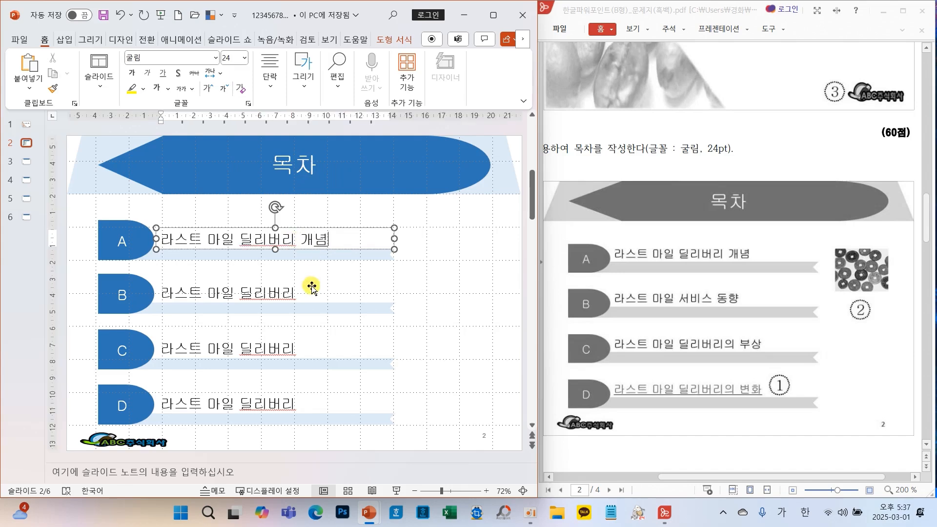
pyautogui.click(290, 292)
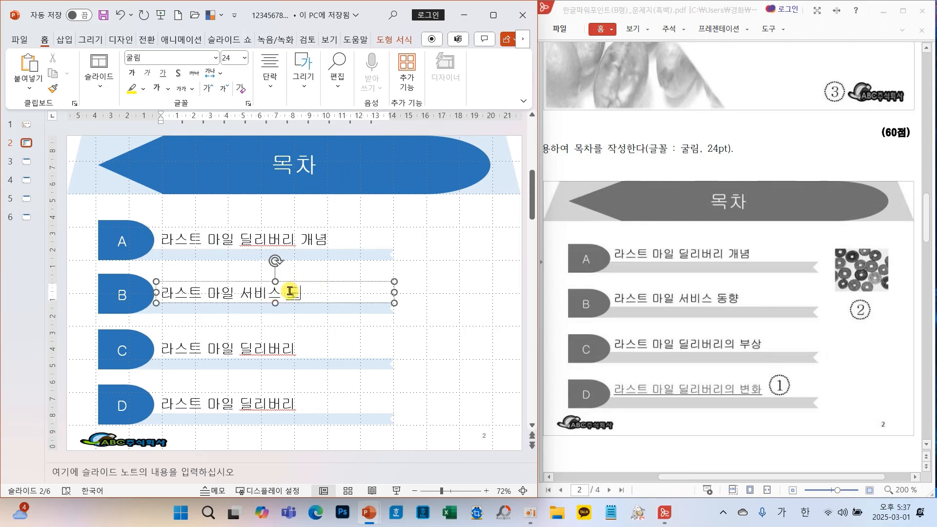
pyautogui.click(292, 348)
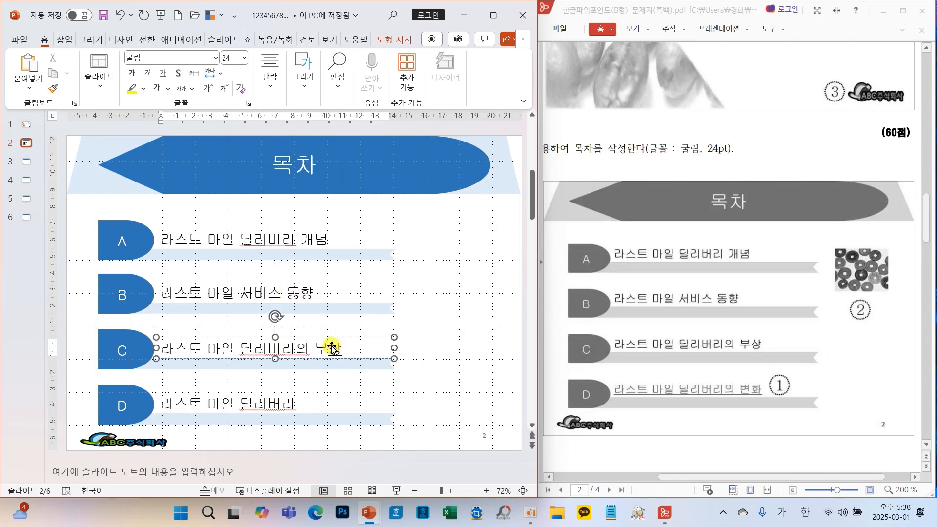
pyautogui.click(294, 403)
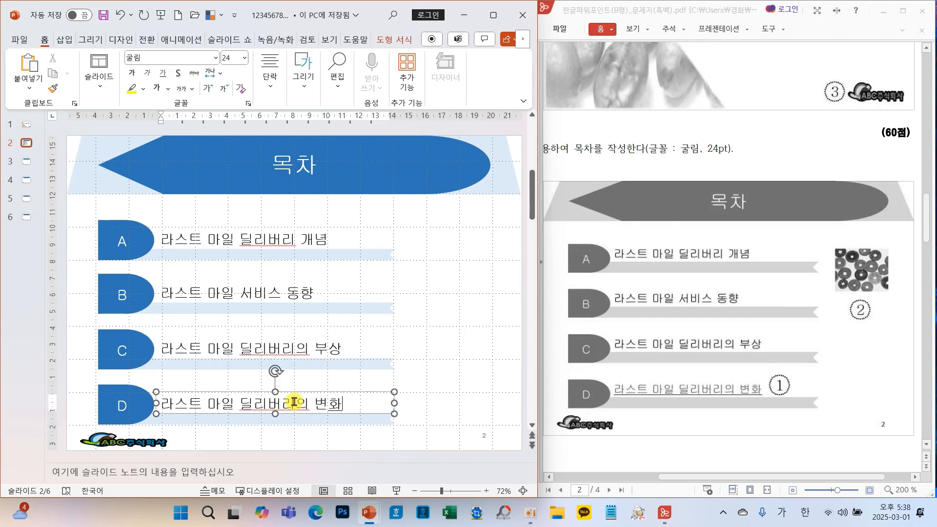
pyautogui.write('의 변화')
pyautogui.click(425, 371)
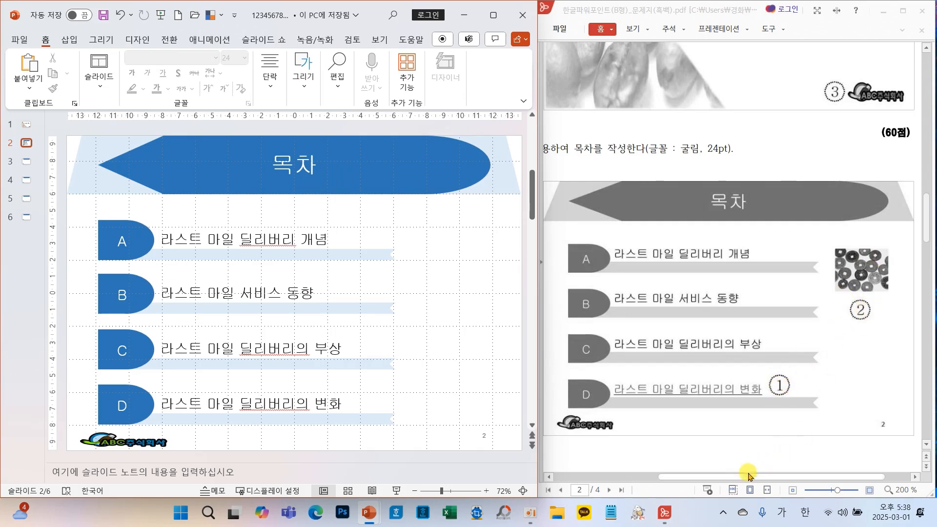
# Add a hyperlink to the item D text 라스트 마일 딜리버리의 변화 that leads to 슬라이드 6 in the current document
pyautogui.moveTo(754, 478); pyautogui.dragTo(649, 481)
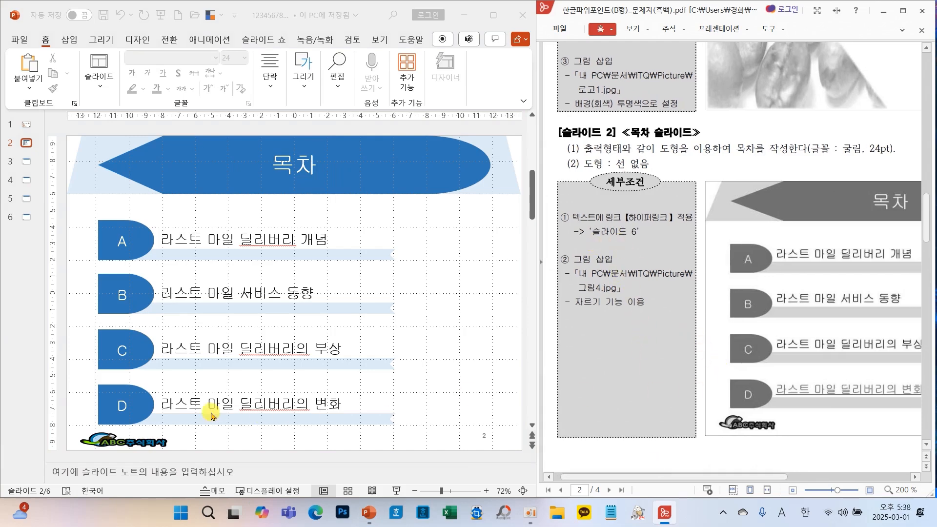
pyautogui.click(168, 404)
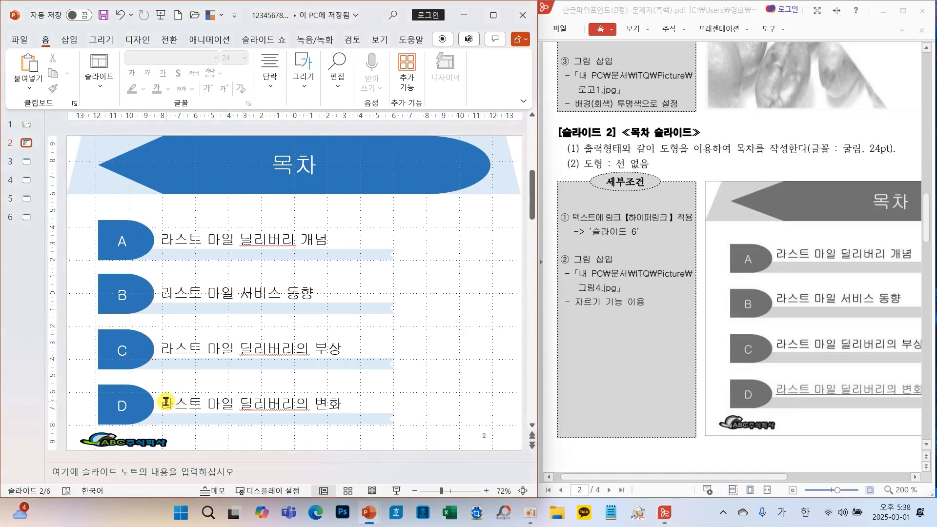
pyautogui.moveTo(166, 402); pyautogui.dragTo(348, 405)
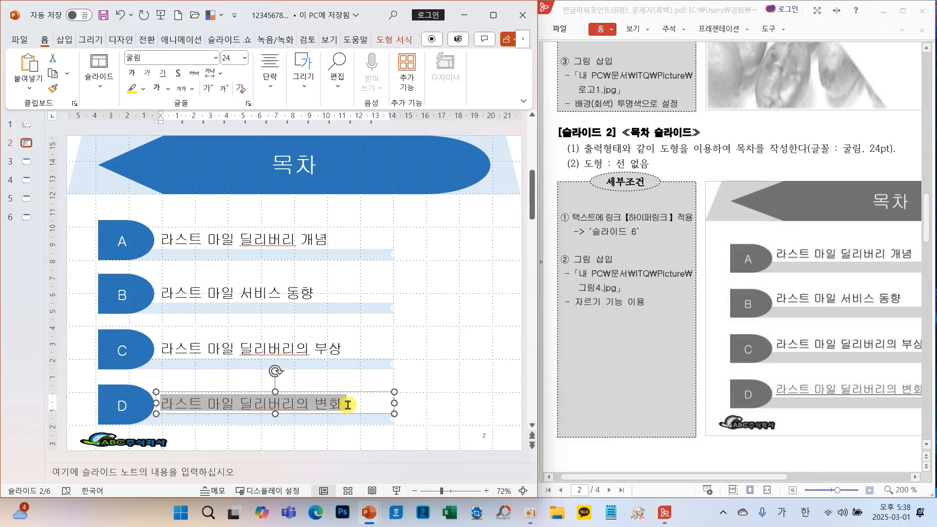
pyautogui.click(64, 39)
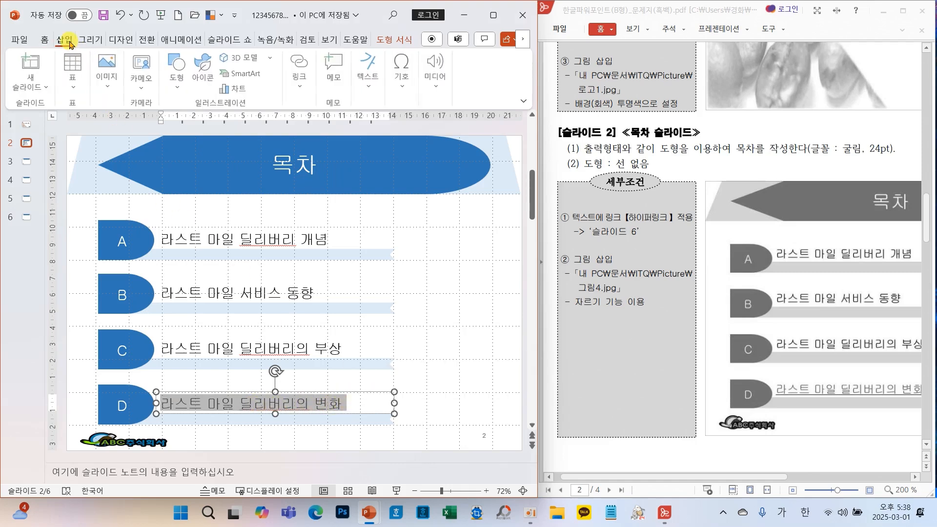
pyautogui.click(300, 69)
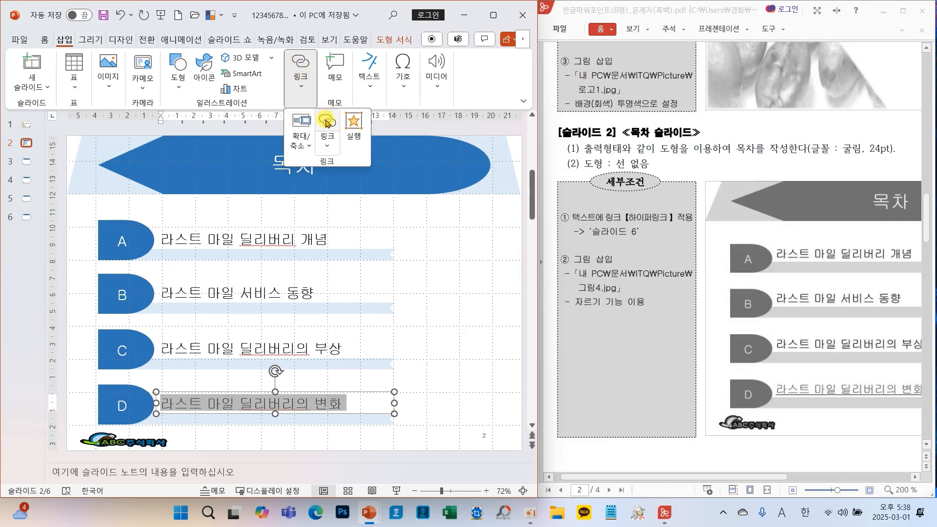
pyautogui.click(325, 119)
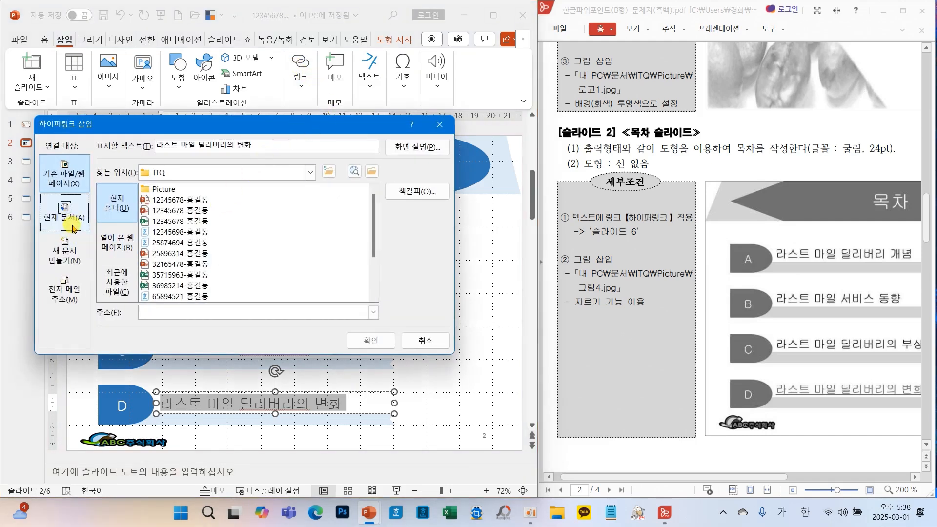
pyautogui.click(70, 223)
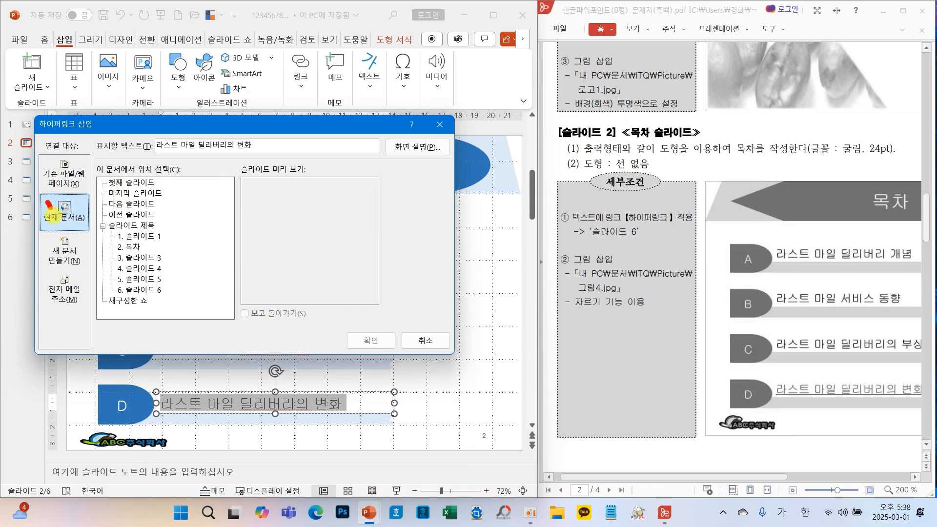
pyautogui.moveTo(52, 215); pyautogui.dragTo(78, 192)
pyautogui.moveTo(101, 227); pyautogui.dragTo(186, 298)
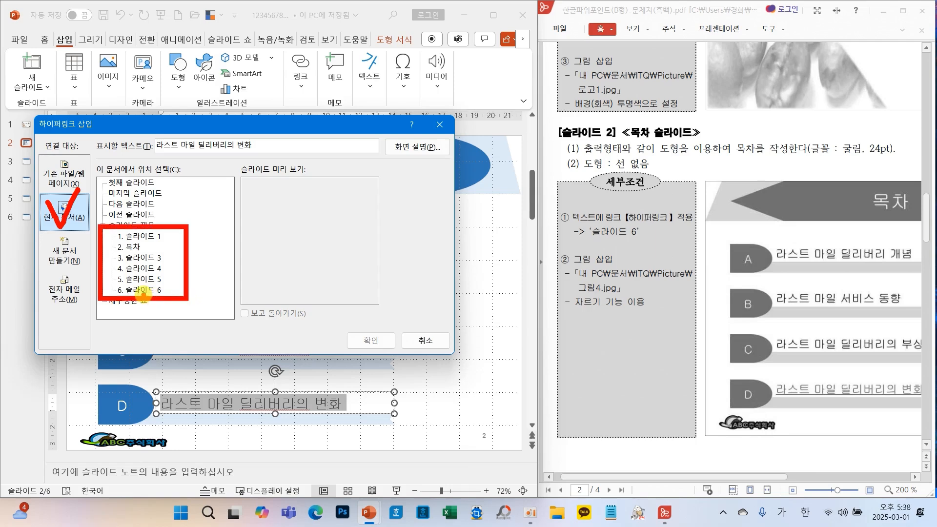
pyautogui.click(139, 290)
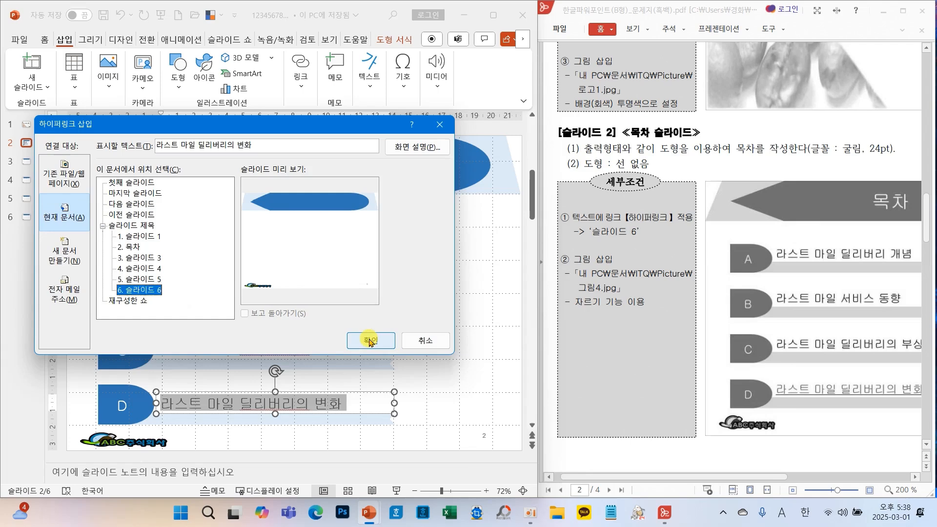
pyautogui.click(370, 342)
pyautogui.click(420, 368)
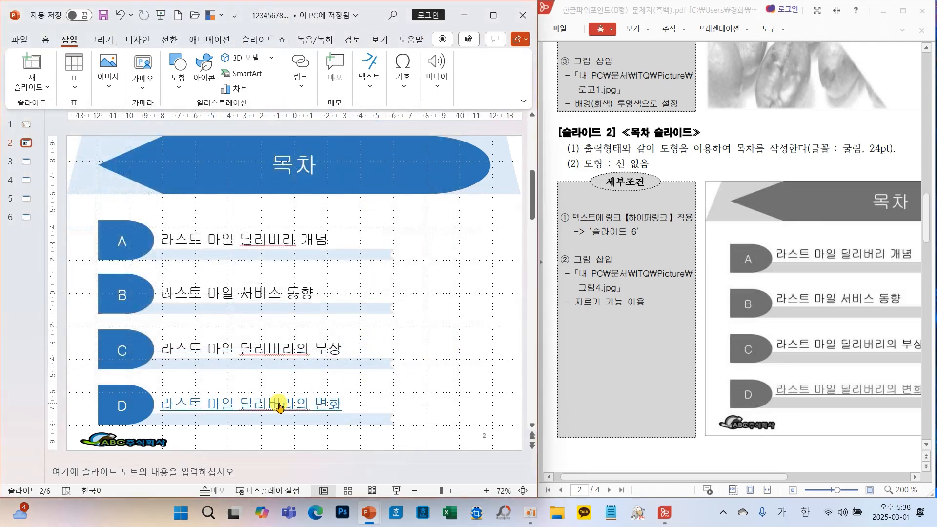
# View slide 6, the target of the hyperlink, and return to the contents page on slide 2
pyautogui.click(28, 223)
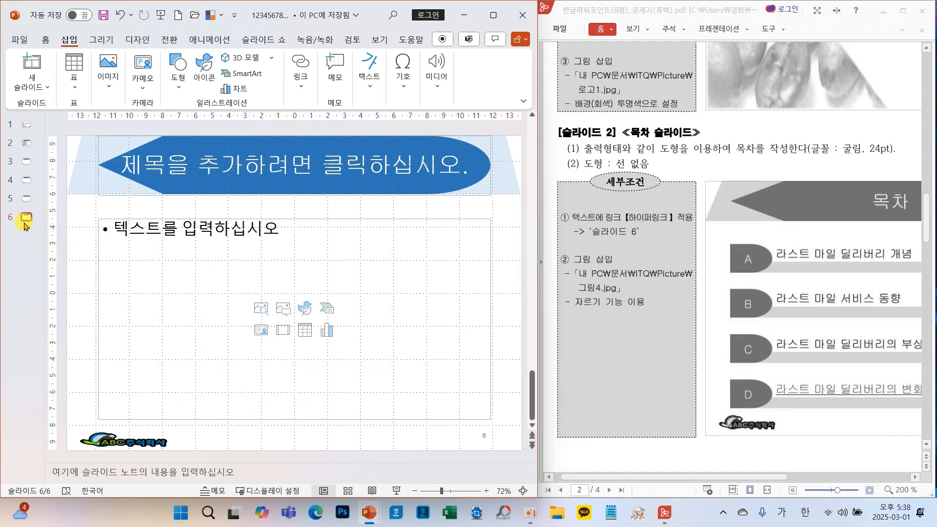
pyautogui.click(24, 143)
pyautogui.click(23, 143)
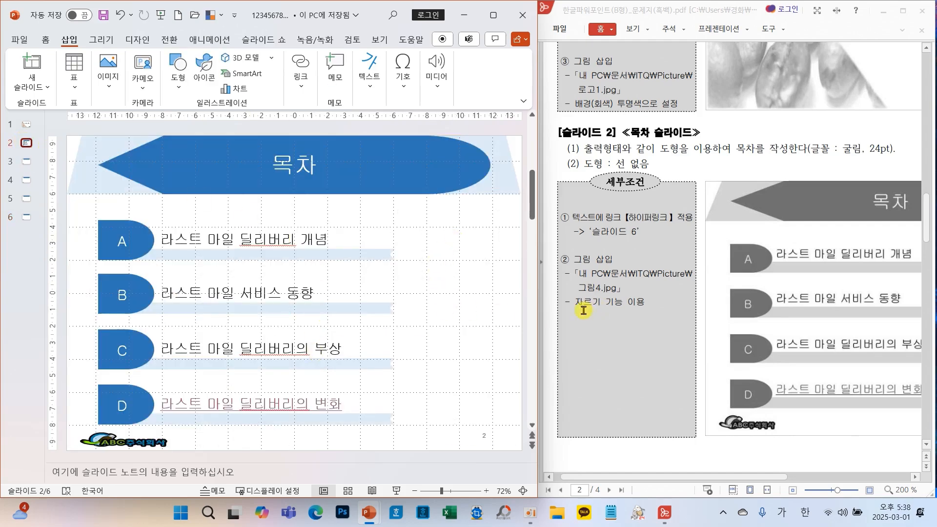
# Insert the picture 그림4 from the ITQ Picture folder on this device into slide 2
pyautogui.click(106, 81)
pyautogui.click(109, 128)
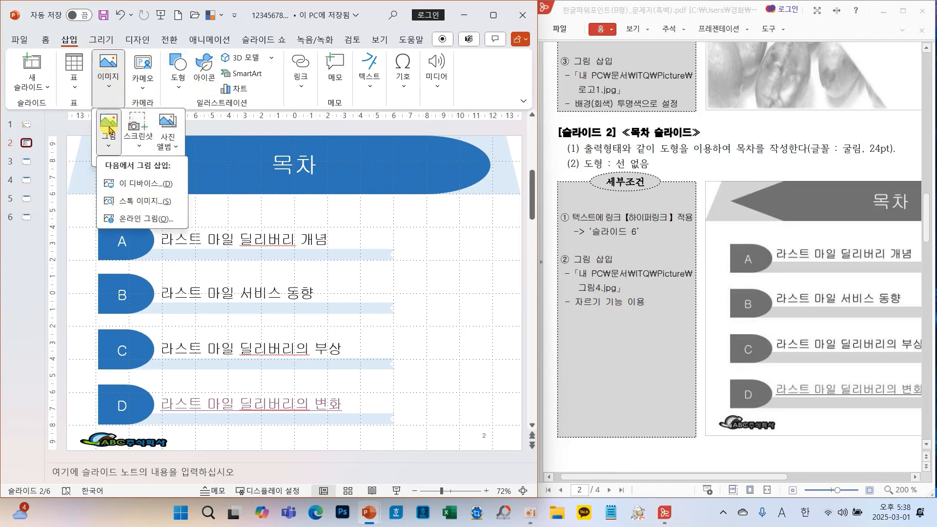
pyautogui.click(133, 183)
pyautogui.click(411, 115)
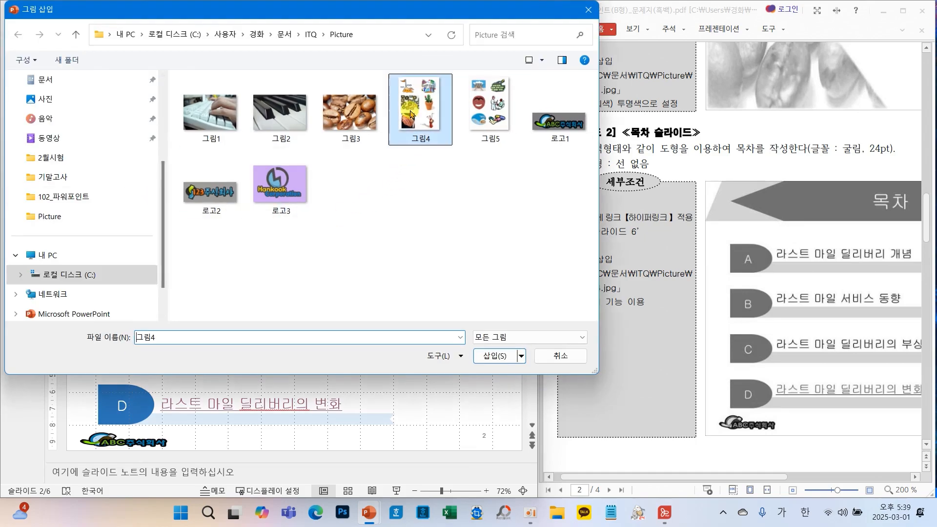
pyautogui.click(494, 356)
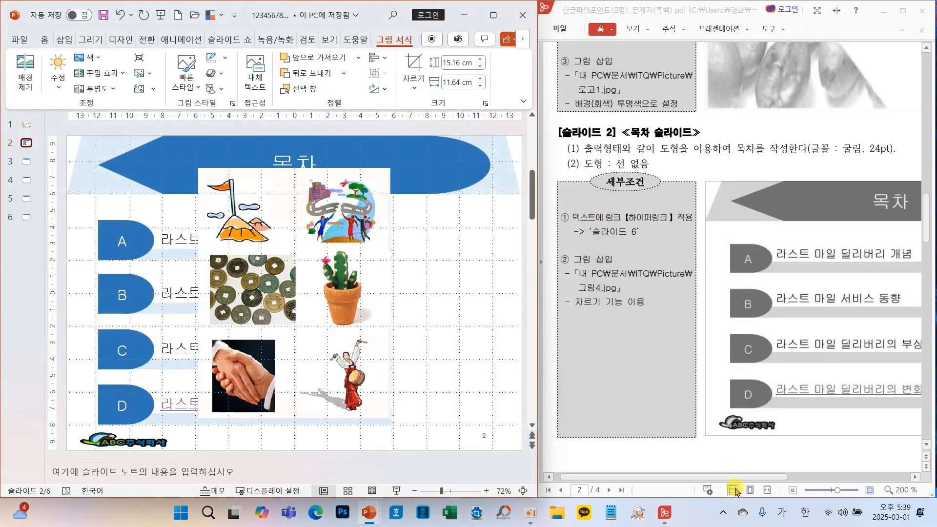
# Crop the inserted picture to just the old coins image, about 4.87 cm high and 5.79 cm wide
pyautogui.click(734, 490)
pyautogui.hscroll(5, 781, 293)
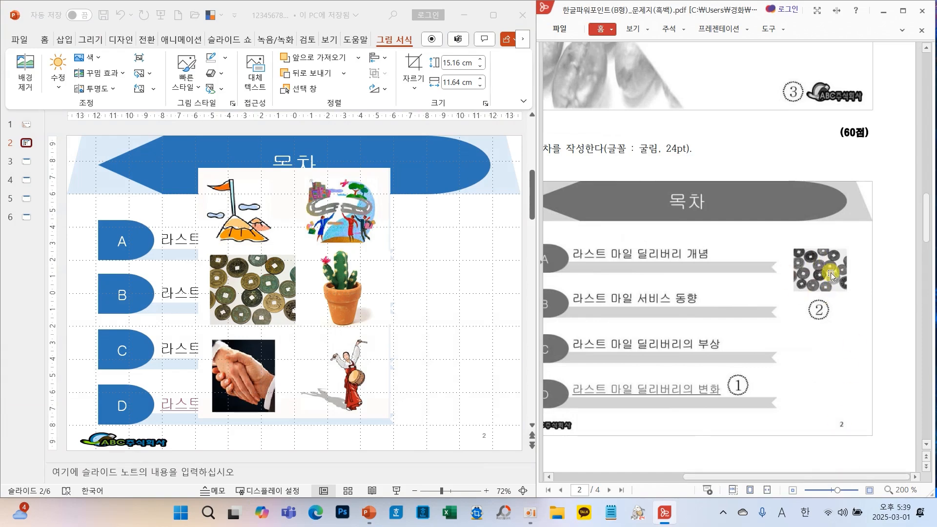
pyautogui.click(415, 62)
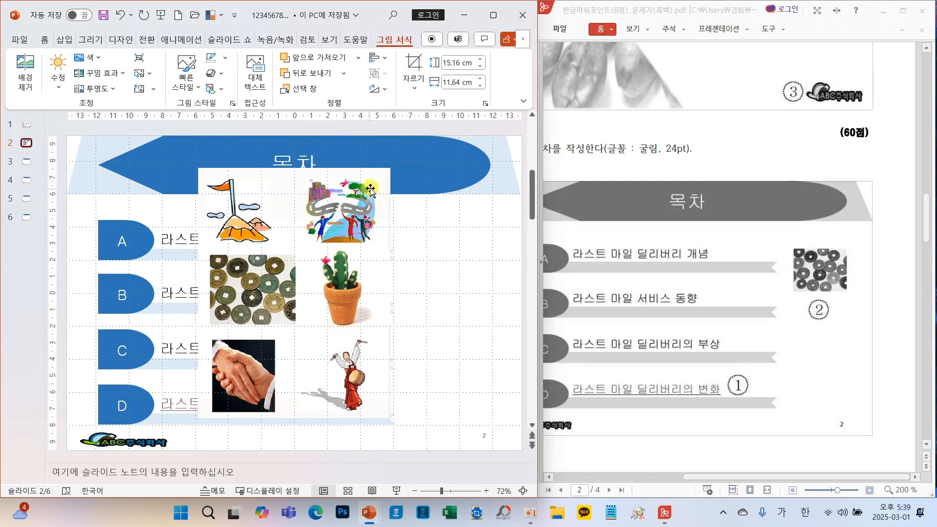
pyautogui.click(412, 90)
pyautogui.click(417, 70)
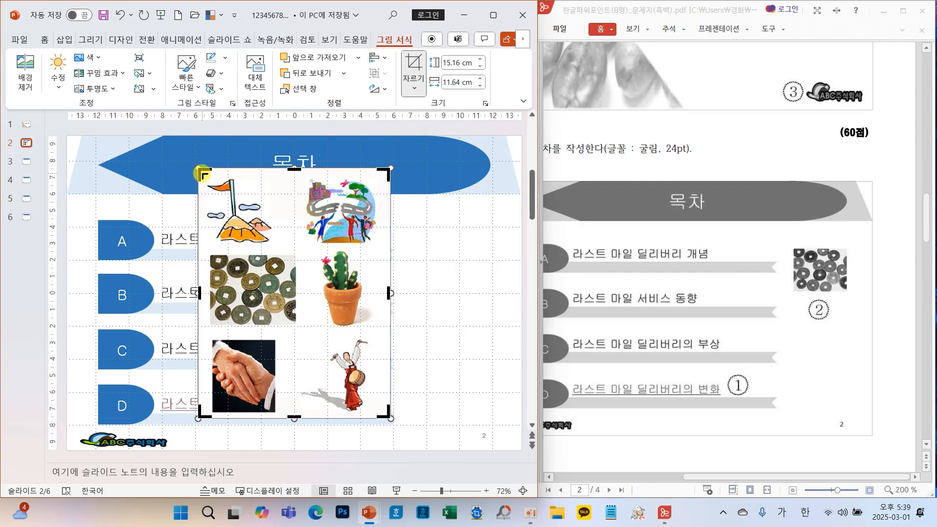
pyautogui.moveTo(205, 175); pyautogui.dragTo(206, 250)
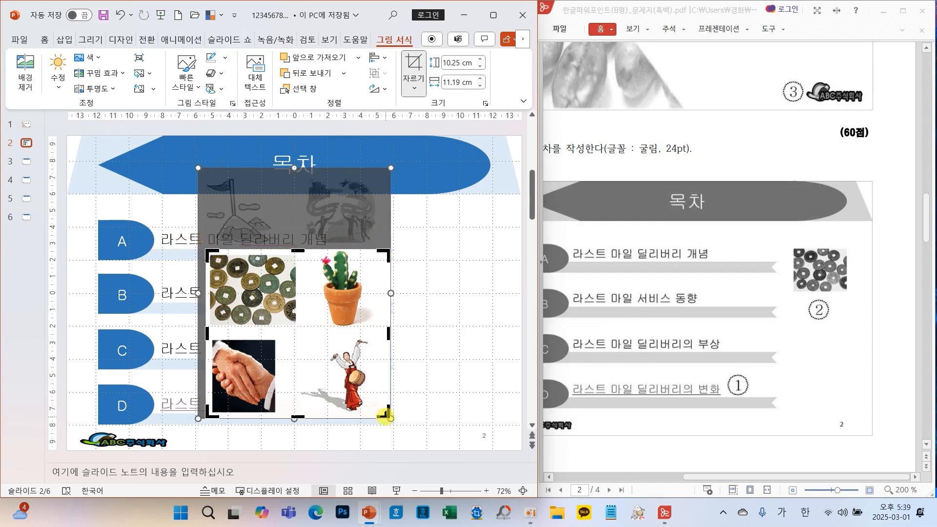
pyautogui.moveTo(386, 416); pyautogui.dragTo(301, 331)
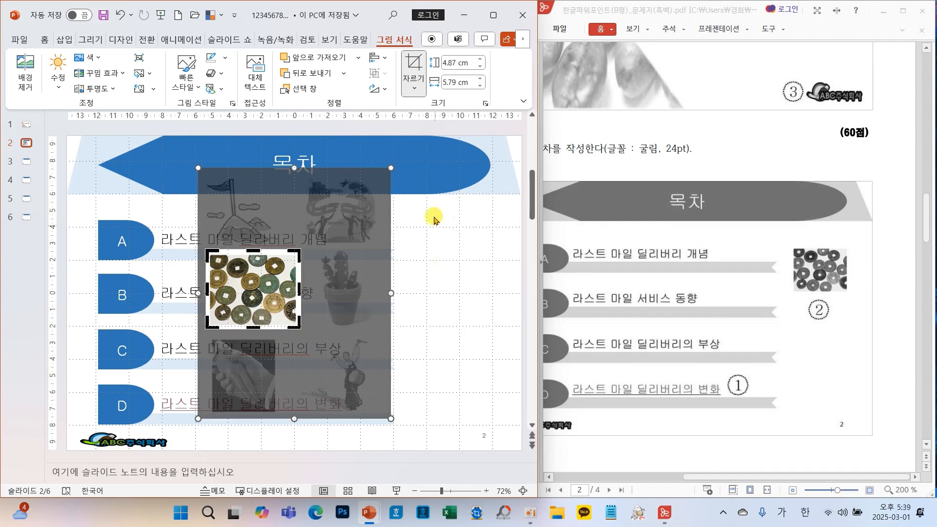
pyautogui.click(443, 247)
# Place the coins picture to the right of items A and B and shrink it to about 4.23 by 5.02 cm
pyautogui.moveTo(254, 281); pyautogui.dragTo(457, 263)
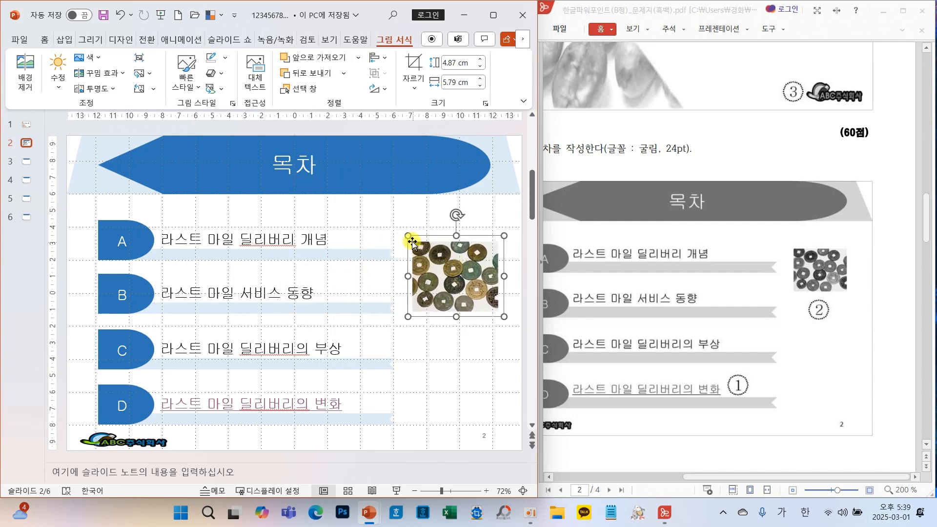
pyautogui.moveTo(412, 239); pyautogui.dragTo(421, 246)
pyautogui.moveTo(457, 289); pyautogui.dragTo(453, 276)
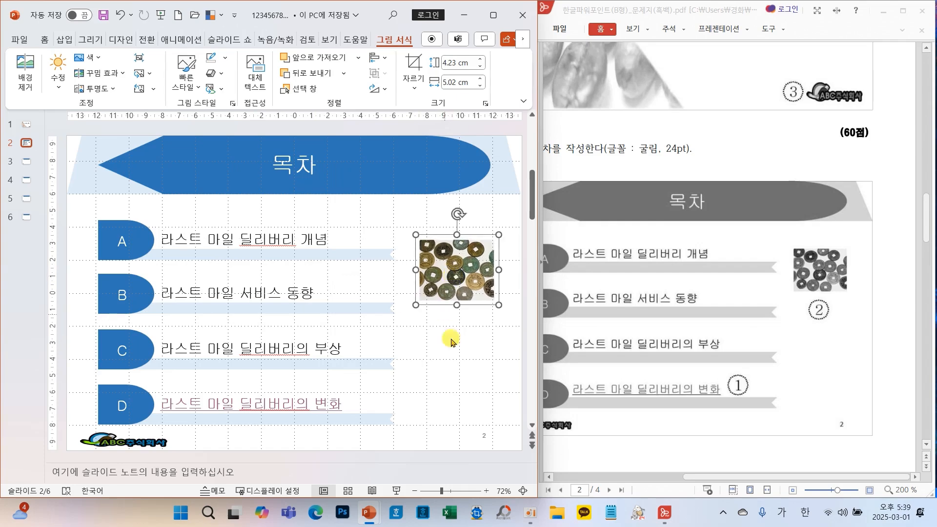
pyautogui.click(458, 371)
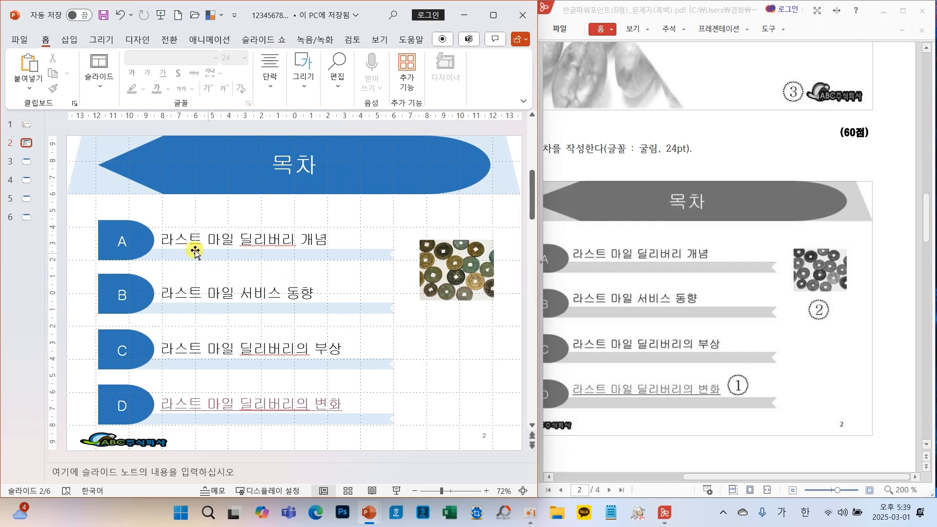
# Nudge all four contents items and the coins picture together slightly up and to the left
pyautogui.moveTo(76, 207); pyautogui.dragTo(522, 435)
pyautogui.press('Up')
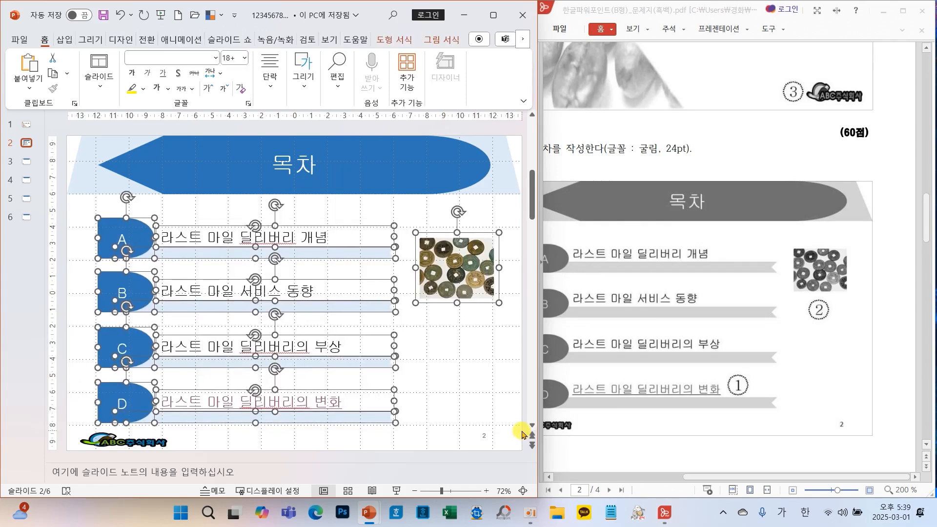
pyautogui.hotkey('ctrl', 'Up')
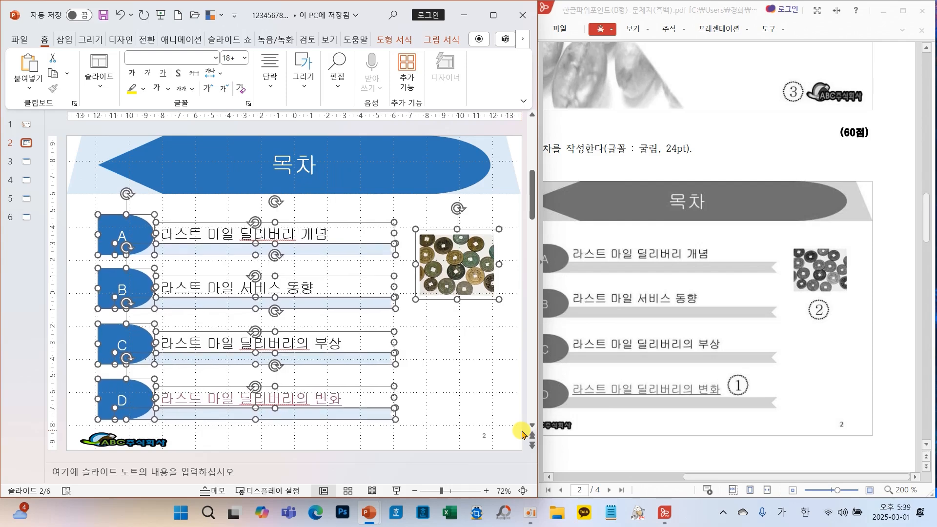
pyautogui.hotkey('ctrl', 'Left')
pyautogui.hotkey('ctrl', 'Left')
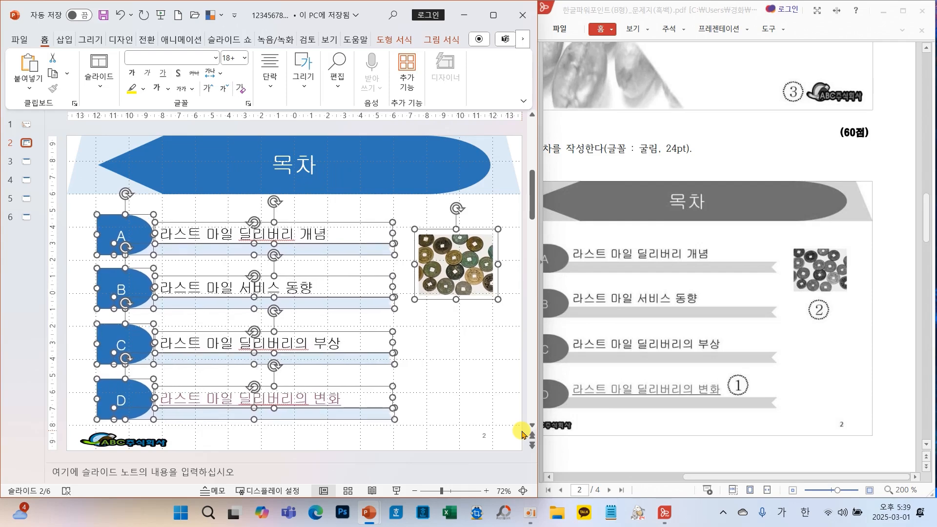
pyautogui.click(486, 387)
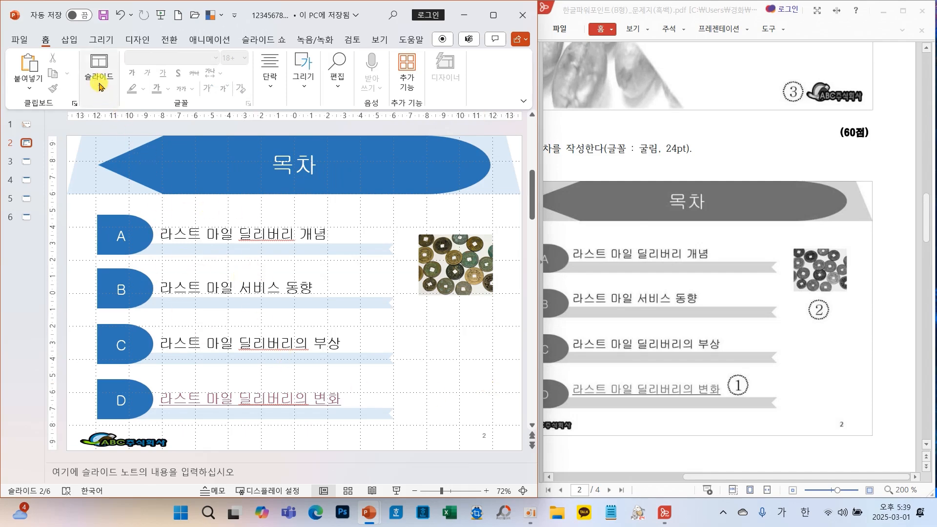
# Go to slide 3 and enter the title A. 라스트 마일 딜리버리 개념 as shown in the exam sheet
pyautogui.click(27, 161)
pyautogui.scroll(-3, 677, 255)
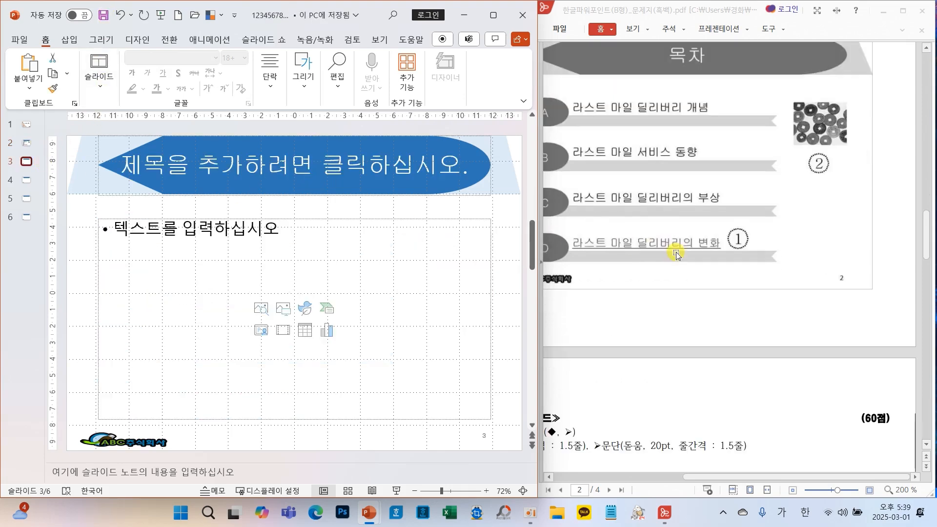
pyautogui.scroll(-5, 677, 256)
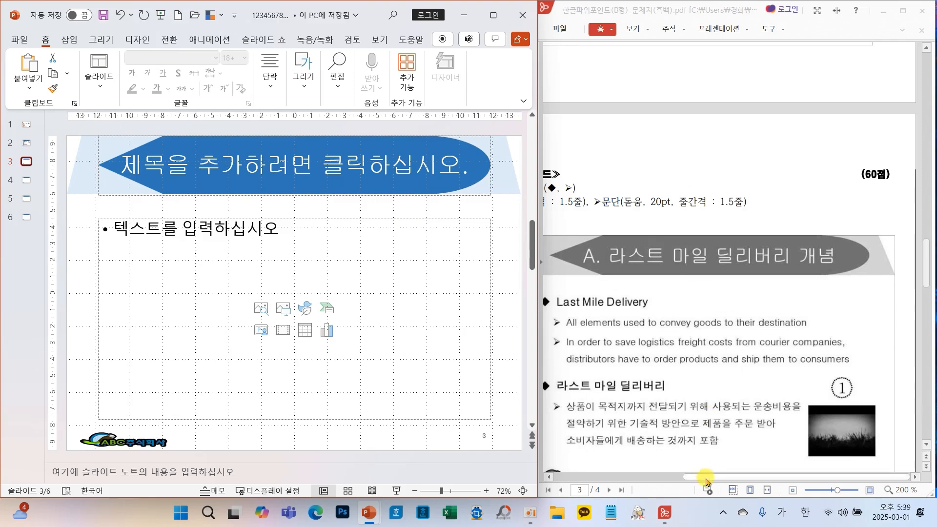
pyautogui.moveTo(706, 482); pyautogui.dragTo(600, 482)
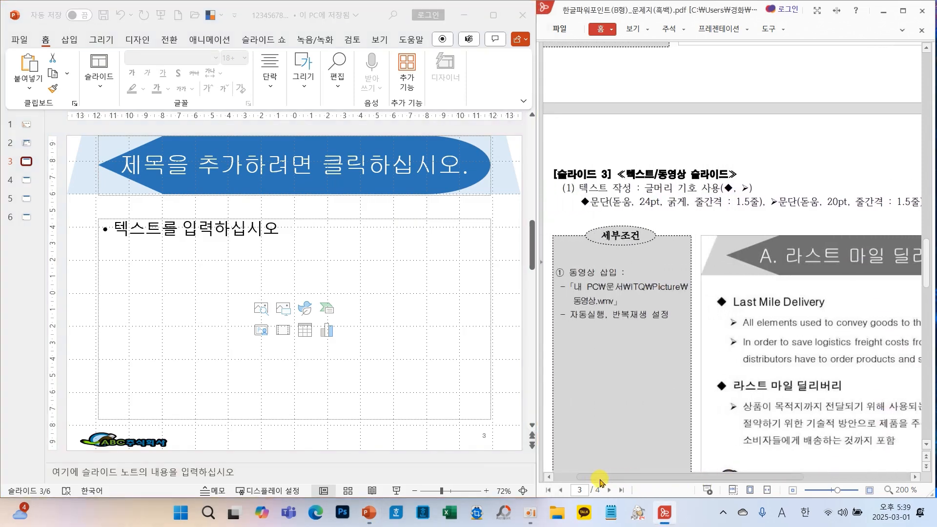
pyautogui.scroll(-1, 661, 426)
pyautogui.moveTo(669, 476); pyautogui.dragTo(763, 477)
pyautogui.click(332, 168)
pyautogui.click(340, 168)
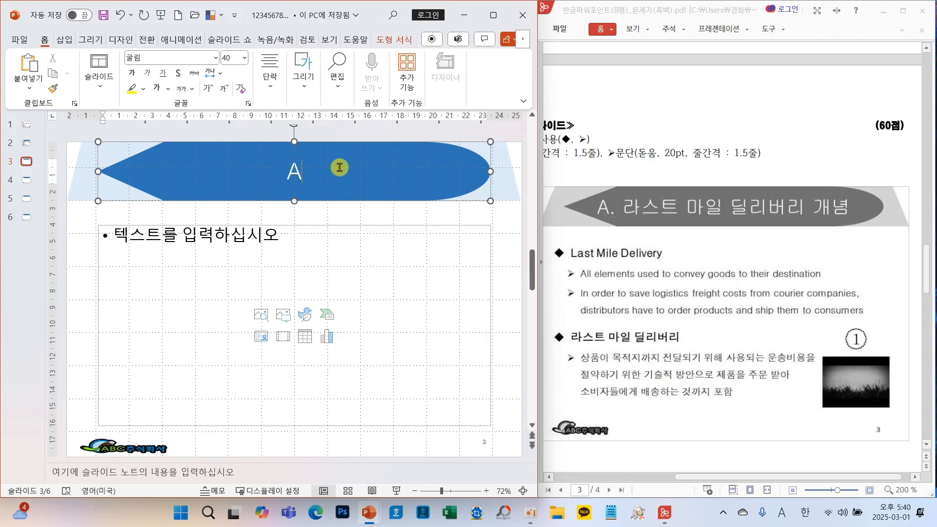
pyautogui.write('라스')
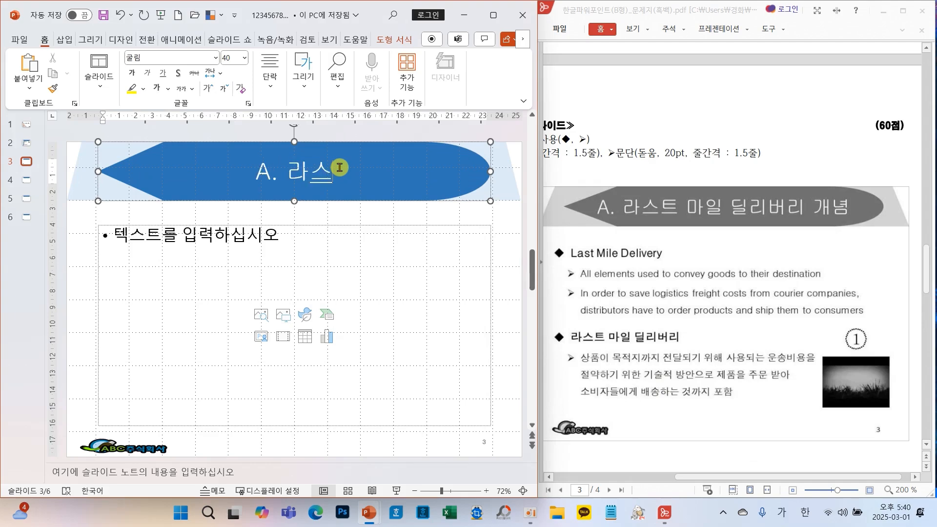
pyautogui.write('트 망일 딜')
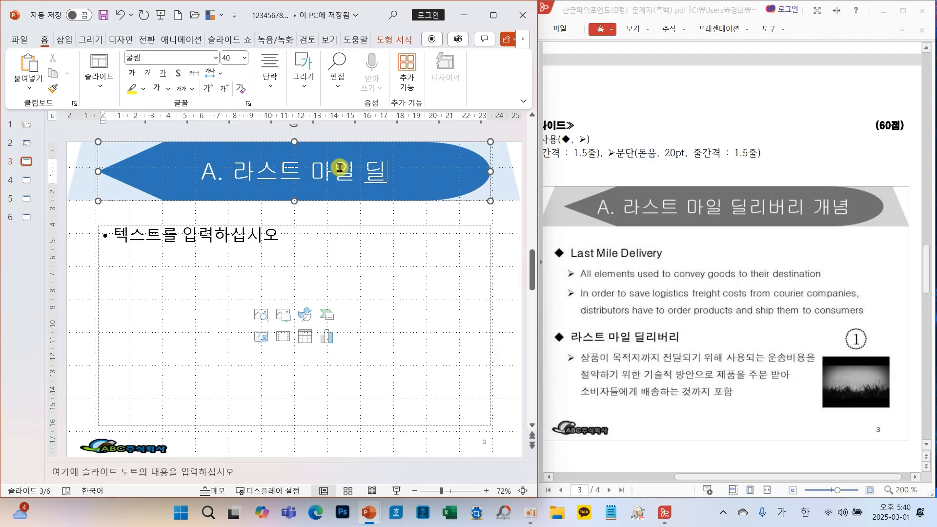
pyautogui.write('리버리 개녀')
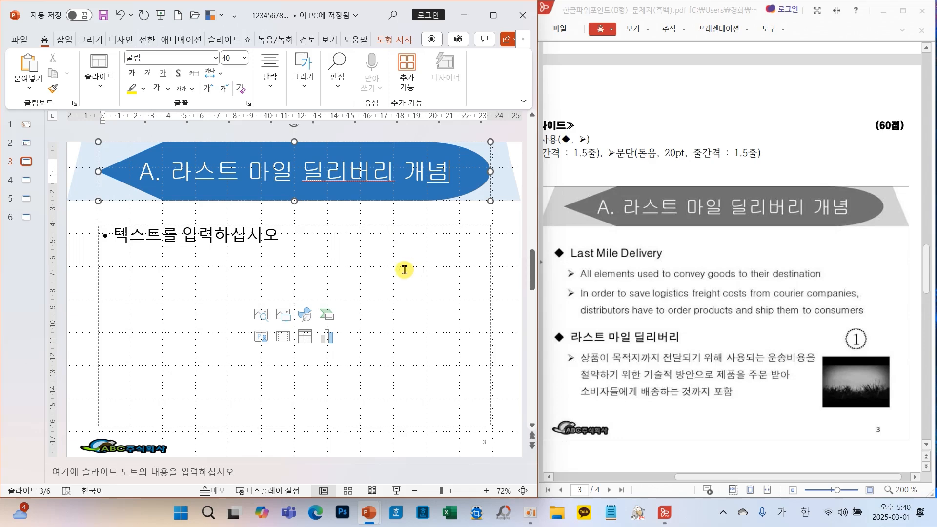
pyautogui.moveTo(684, 477); pyautogui.dragTo(597, 477)
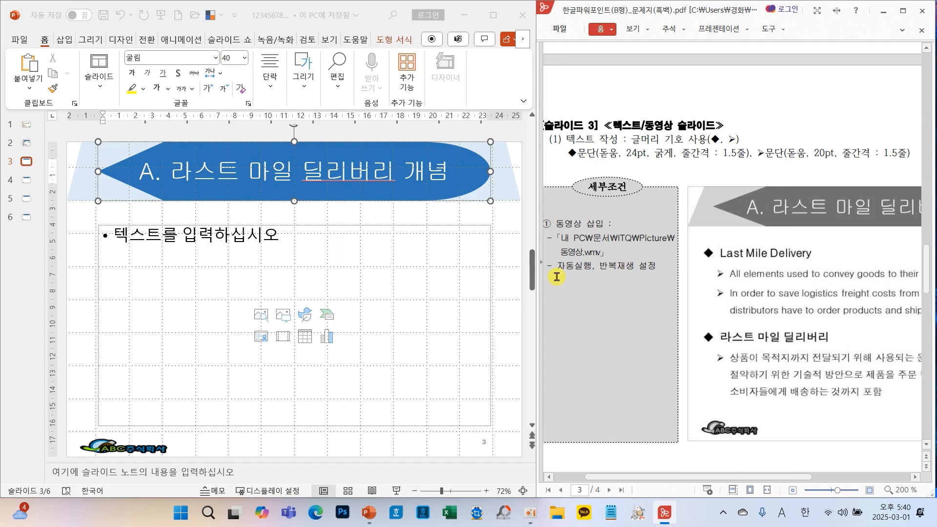
pyautogui.moveTo(588, 165)
pyautogui.mouseDown()
pyautogui.moveTo(578, 134)
pyautogui.moveTo(588, 163)
pyautogui.mouseUp()
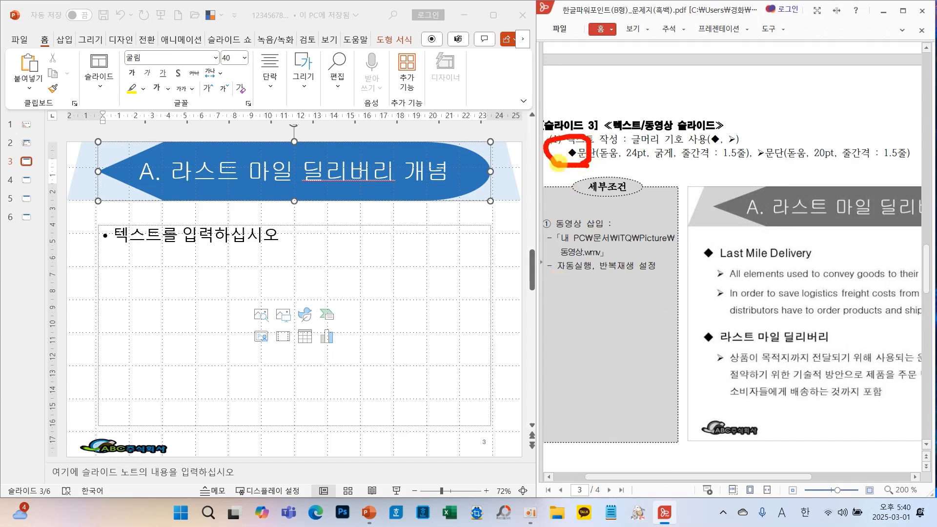
pyautogui.moveTo(765, 175)
pyautogui.mouseDown()
pyautogui.moveTo(744, 147)
pyautogui.moveTo(780, 166)
pyautogui.moveTo(772, 171)
pyautogui.mouseUp()
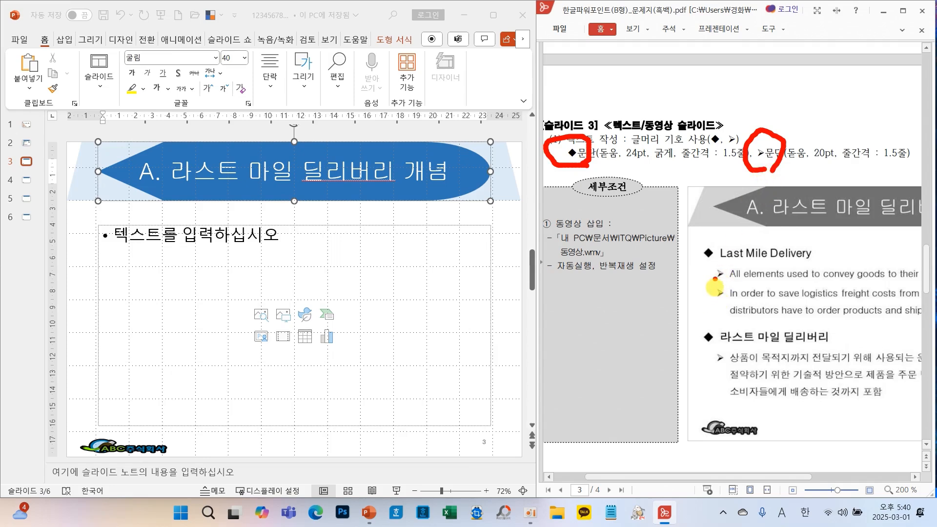
pyautogui.moveTo(581, 157); pyautogui.dragTo(715, 159)
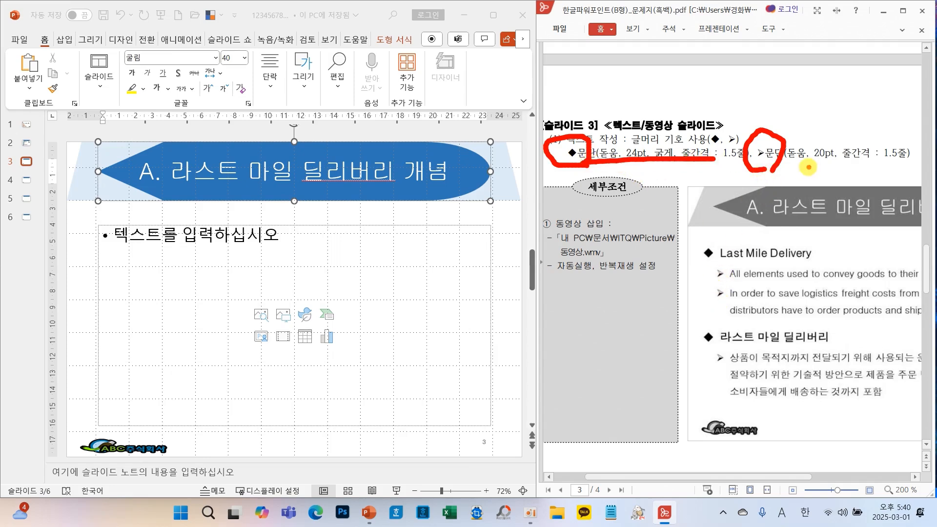
pyautogui.moveTo(786, 164); pyautogui.dragTo(906, 164)
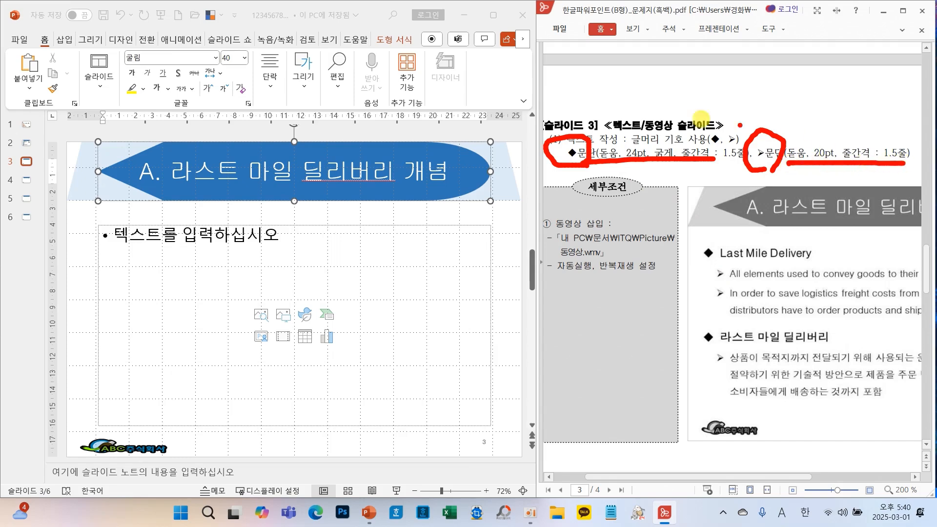
pyautogui.moveTo(122, 234); pyautogui.dragTo(154, 215)
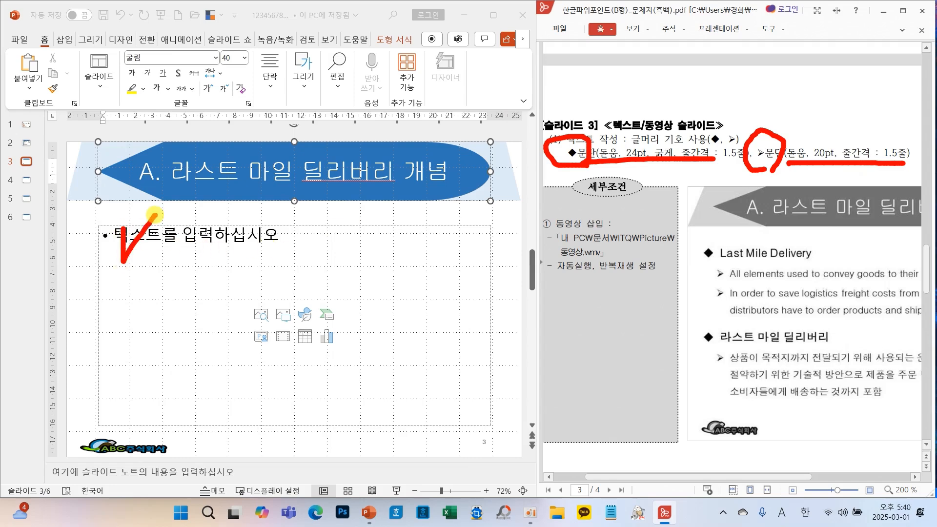
pyautogui.moveTo(151, 268); pyautogui.dragTo(186, 251)
pyautogui.moveTo(164, 288)
pyautogui.mouseDown()
pyautogui.moveTo(187, 268)
pyautogui.moveTo(194, 295)
pyautogui.mouseUp()
pyautogui.moveTo(234, 261)
pyautogui.mouseDown()
pyautogui.moveTo(217, 296)
pyautogui.moveTo(239, 291)
pyautogui.moveTo(225, 328)
pyautogui.mouseUp()
pyautogui.moveTo(269, 256)
pyautogui.mouseDown()
pyautogui.moveTo(247, 305)
pyautogui.moveTo(289, 306)
pyautogui.mouseUp()
pyautogui.moveTo(227, 325); pyautogui.dragTo(292, 314)
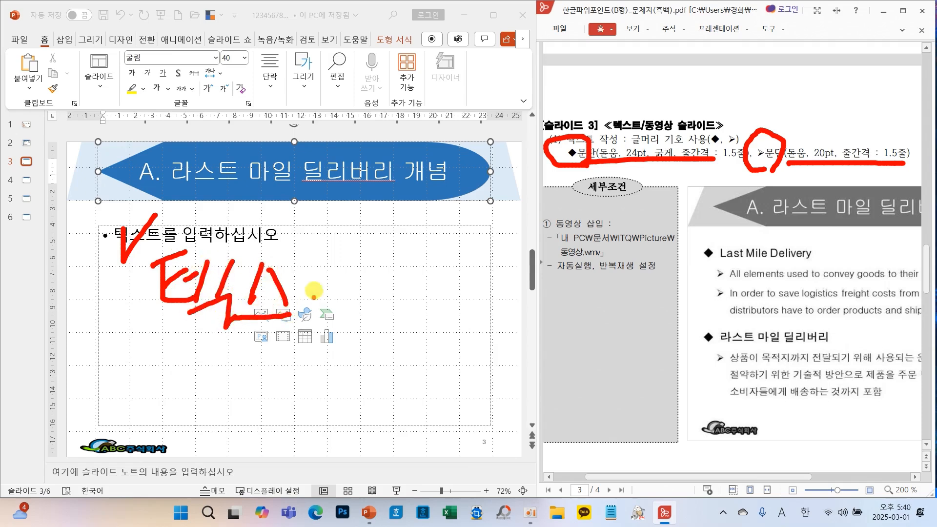
pyautogui.moveTo(300, 271)
pyautogui.mouseDown()
pyautogui.moveTo(331, 269)
pyautogui.moveTo(297, 307)
pyautogui.mouseUp()
pyautogui.moveTo(296, 307)
pyautogui.mouseDown()
pyautogui.moveTo(328, 303)
pyautogui.moveTo(333, 322)
pyautogui.mouseUp()
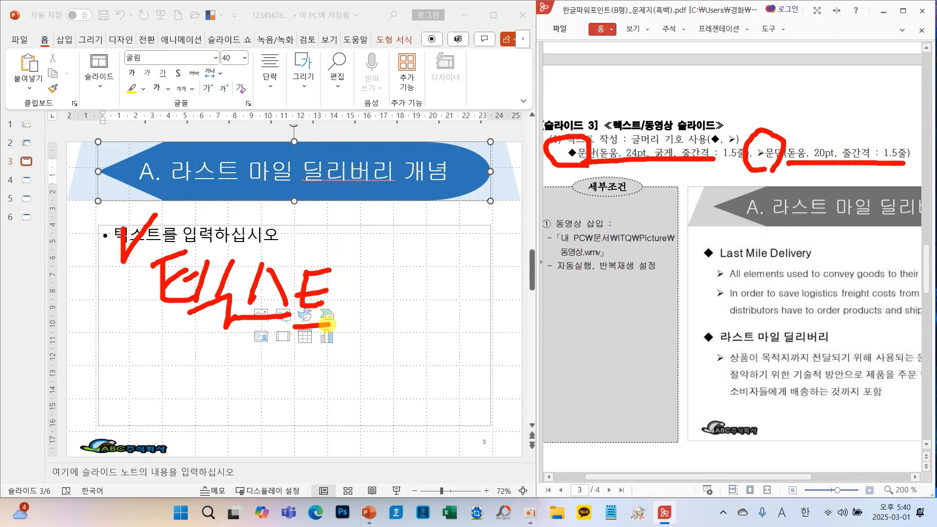
pyautogui.moveTo(280, 370)
pyautogui.mouseDown()
pyautogui.moveTo(292, 410)
pyautogui.moveTo(318, 395)
pyautogui.mouseUp()
pyautogui.moveTo(332, 350); pyautogui.dragTo(329, 424)
pyautogui.moveTo(336, 388); pyautogui.dragTo(352, 387)
pyautogui.moveTo(353, 361)
pyautogui.mouseDown()
pyautogui.moveTo(381, 360)
pyautogui.moveTo(381, 378)
pyautogui.moveTo(362, 401)
pyautogui.moveTo(408, 399)
pyautogui.mouseUp()
pyautogui.moveTo(388, 411)
pyautogui.mouseDown()
pyautogui.moveTo(383, 429)
pyautogui.moveTo(392, 410)
pyautogui.mouseUp()
pyautogui.moveTo(426, 358)
pyautogui.mouseDown()
pyautogui.moveTo(456, 391)
pyautogui.moveTo(451, 369)
pyautogui.moveTo(470, 394)
pyautogui.moveTo(490, 382)
pyautogui.mouseUp()
pyautogui.moveTo(430, 400)
pyautogui.mouseDown()
pyautogui.moveTo(464, 432)
pyautogui.moveTo(497, 436)
pyautogui.mouseUp()
pyautogui.moveTo(490, 383); pyautogui.dragTo(501, 389)
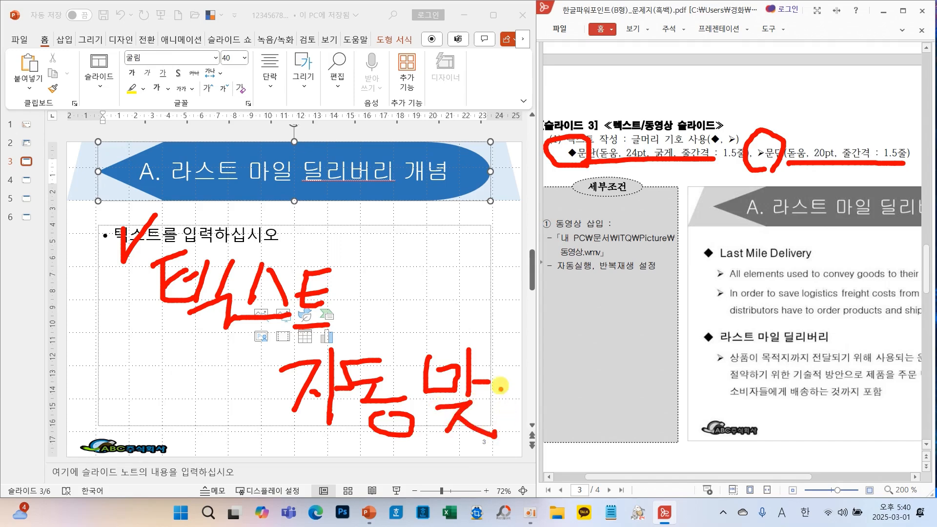
pyautogui.moveTo(499, 326)
pyautogui.mouseDown()
pyautogui.moveTo(505, 375)
pyautogui.moveTo(546, 370)
pyautogui.mouseUp()
pyautogui.moveTo(546, 370)
pyautogui.mouseDown()
pyautogui.moveTo(497, 395)
pyautogui.moveTo(532, 405)
pyautogui.mouseUp()
pyautogui.moveTo(480, 424)
pyautogui.mouseDown()
pyautogui.moveTo(534, 411)
pyautogui.moveTo(511, 440)
pyautogui.mouseUp()
pyautogui.moveTo(581, 362); pyautogui.dragTo(724, 354)
pyautogui.moveTo(672, 375); pyautogui.dragTo(738, 375)
pyautogui.moveTo(718, 388)
pyautogui.mouseDown()
pyautogui.moveTo(693, 405)
pyautogui.moveTo(732, 391)
pyautogui.mouseUp()
pyautogui.moveTo(757, 339)
pyautogui.mouseDown()
pyautogui.moveTo(749, 395)
pyautogui.moveTo(789, 391)
pyautogui.mouseUp()
pyautogui.moveTo(781, 416)
pyautogui.mouseDown()
pyautogui.moveTo(741, 445)
pyautogui.moveTo(777, 415)
pyautogui.mouseUp()
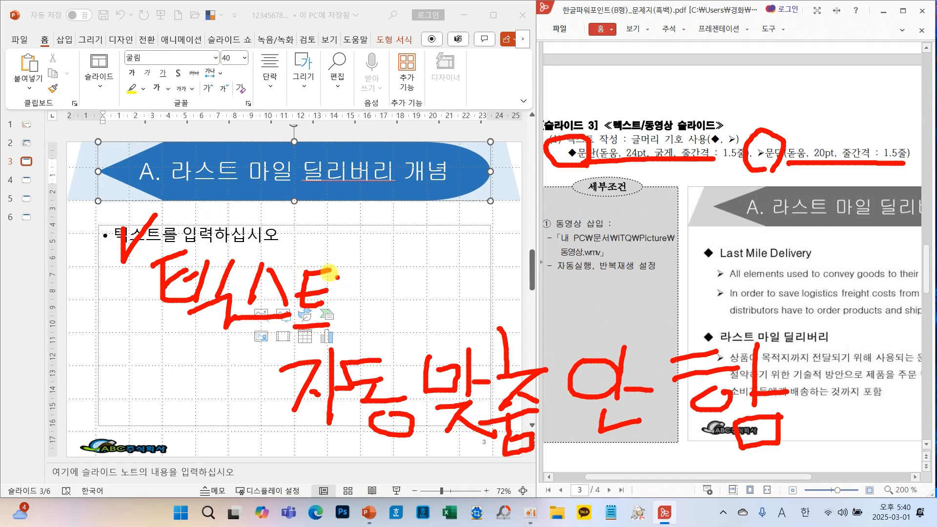
pyautogui.press('Escape')
# Check that the text autofit option of slide 3's body placeholder is 자동 맞춤 안 함
pyautogui.click(144, 244)
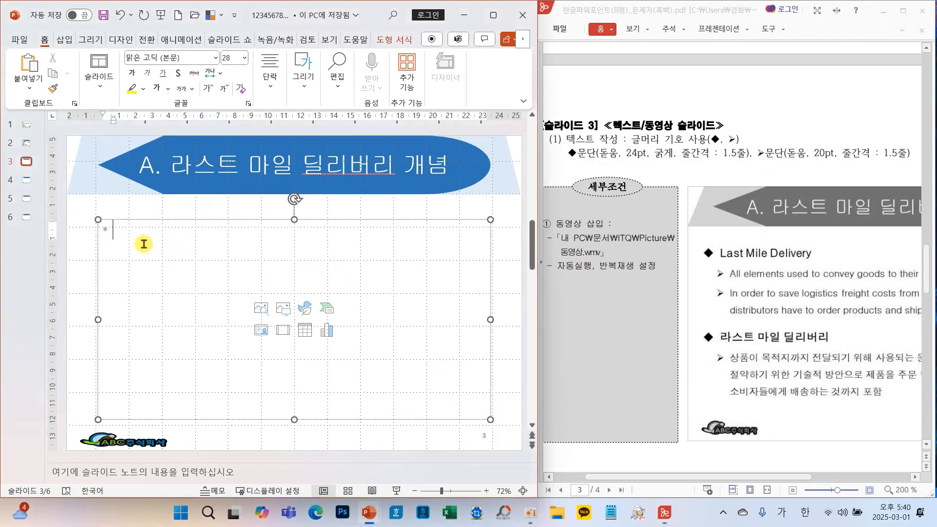
pyautogui.rightClick(144, 245)
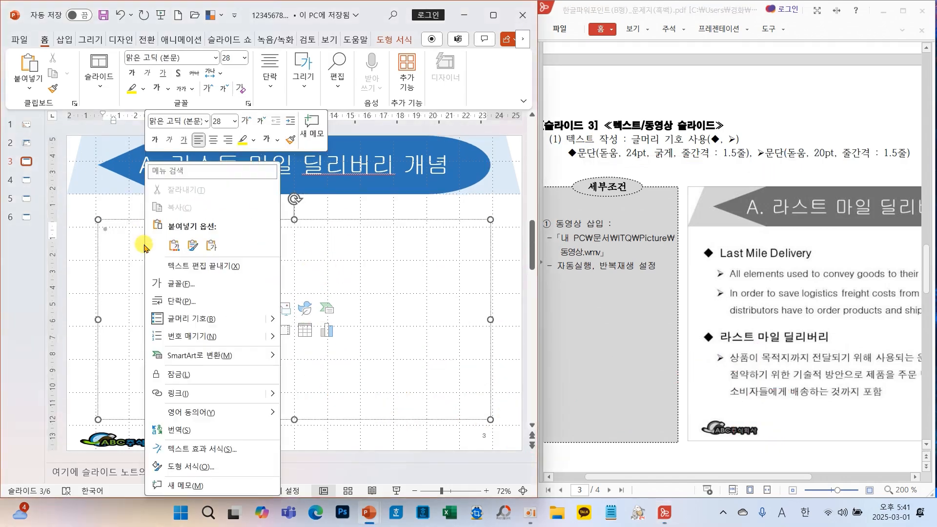
pyautogui.click(220, 449)
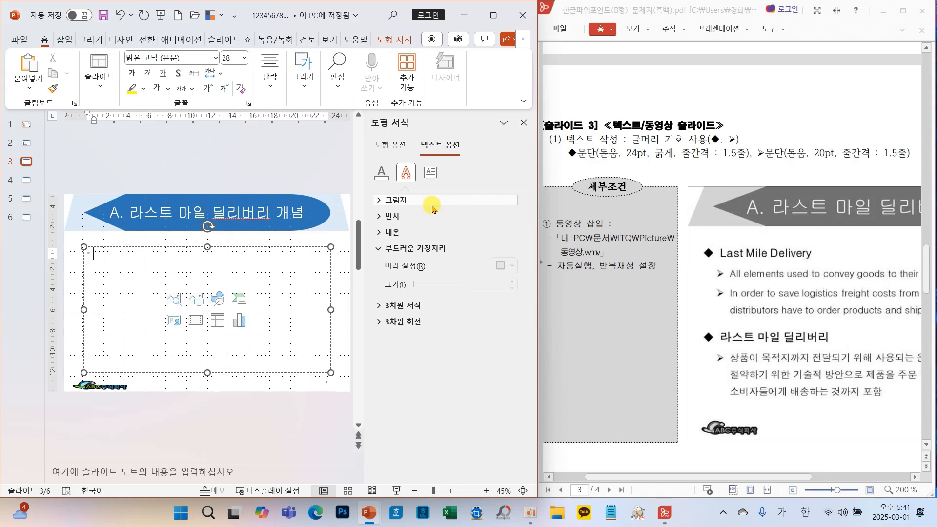
pyautogui.click(441, 160)
pyautogui.moveTo(413, 182); pyautogui.dragTo(458, 172)
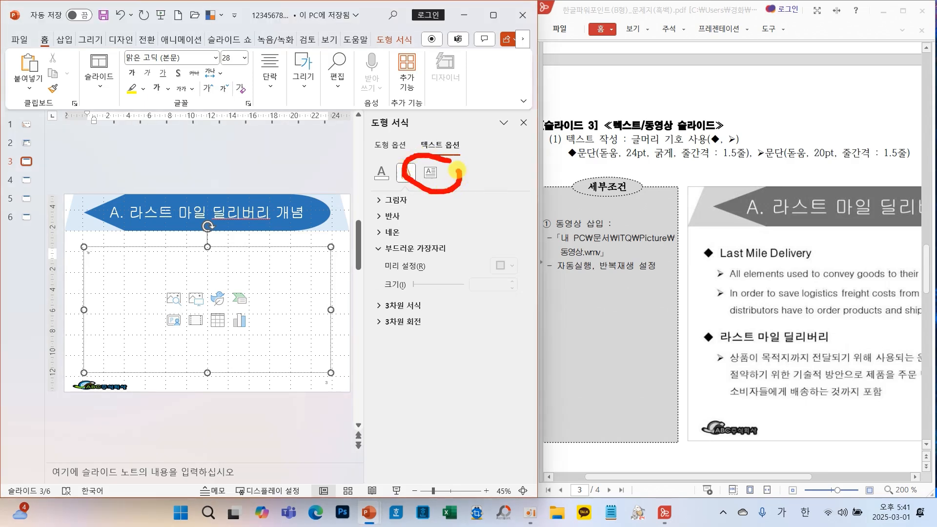
pyautogui.click(430, 171)
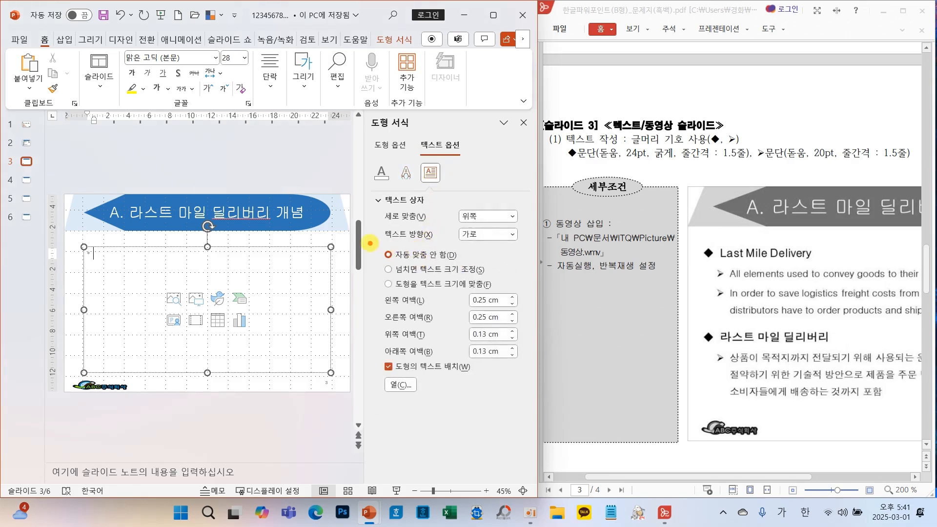
pyautogui.moveTo(370, 243); pyautogui.dragTo(490, 264)
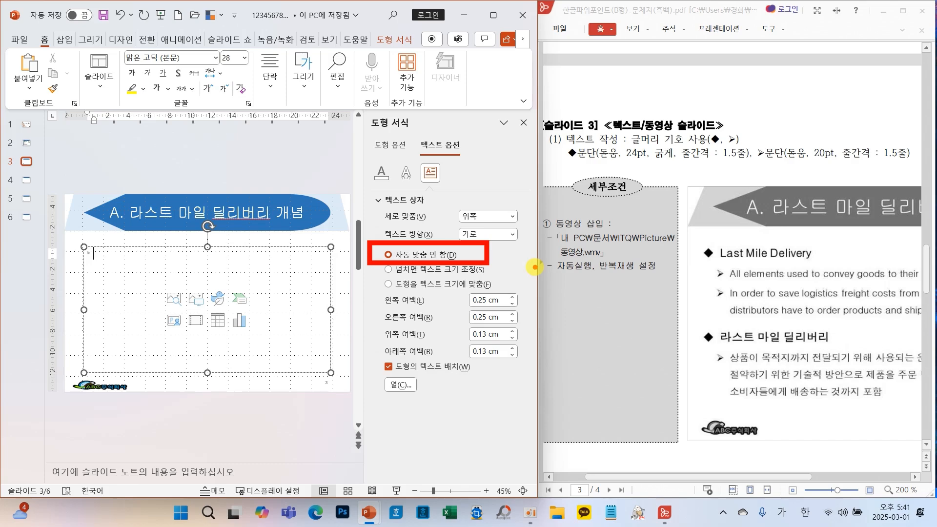
pyautogui.click(524, 123)
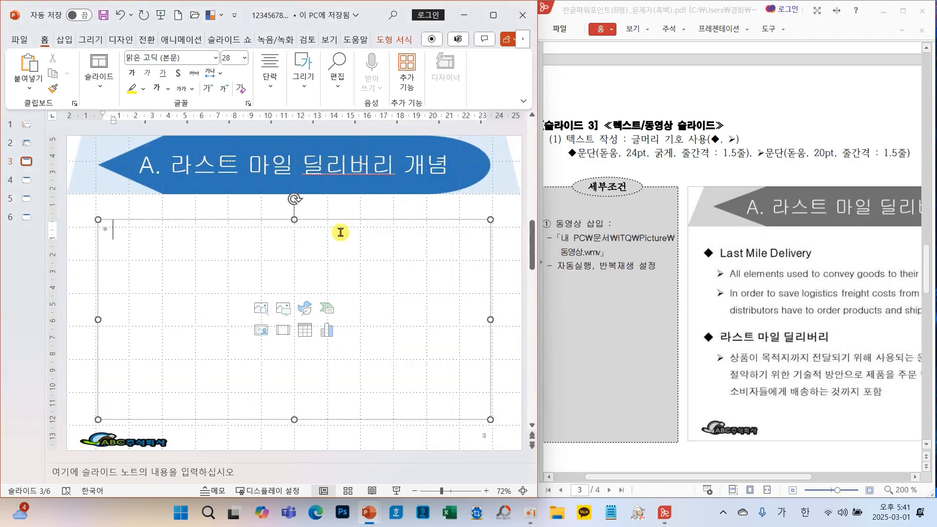
# Apply the filled diamond bullet (◆) to the body placeholder and enter the first paragraph, Last Mile Delivery
pyautogui.click(270, 87)
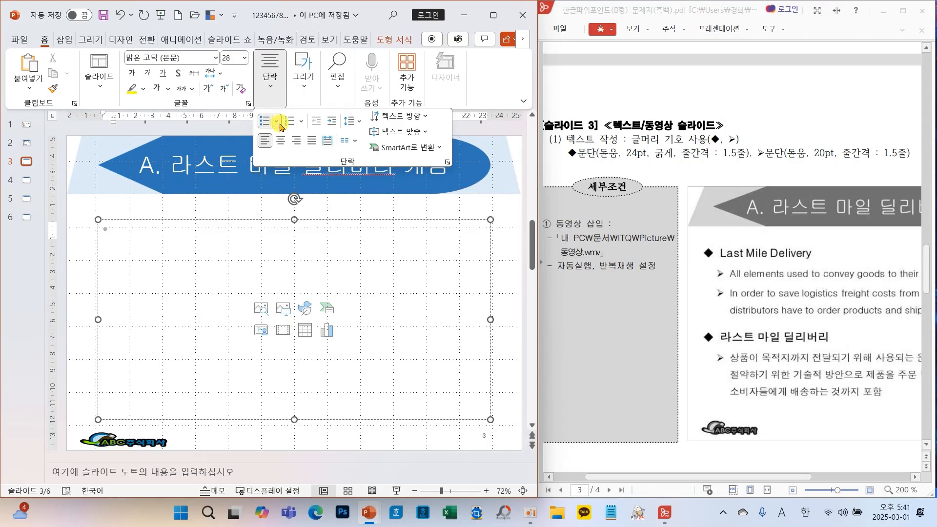
pyautogui.click(280, 127)
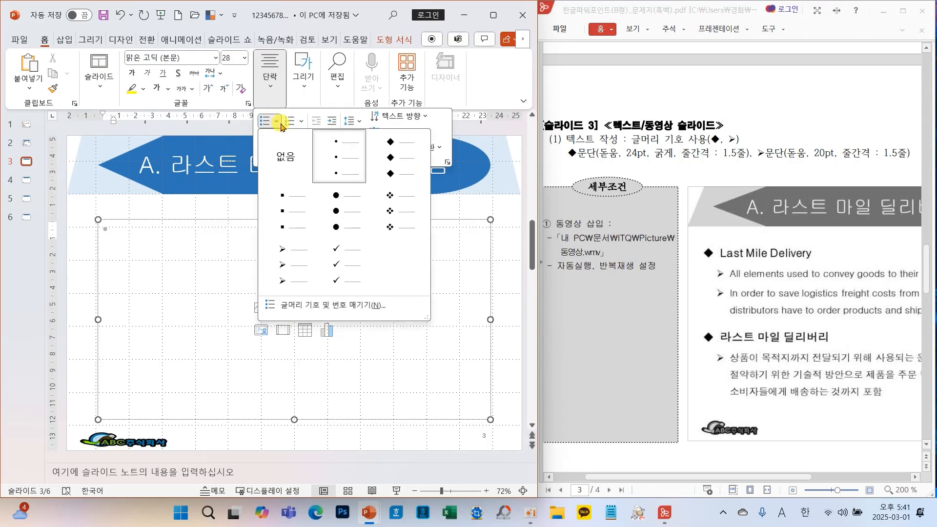
pyautogui.click(392, 158)
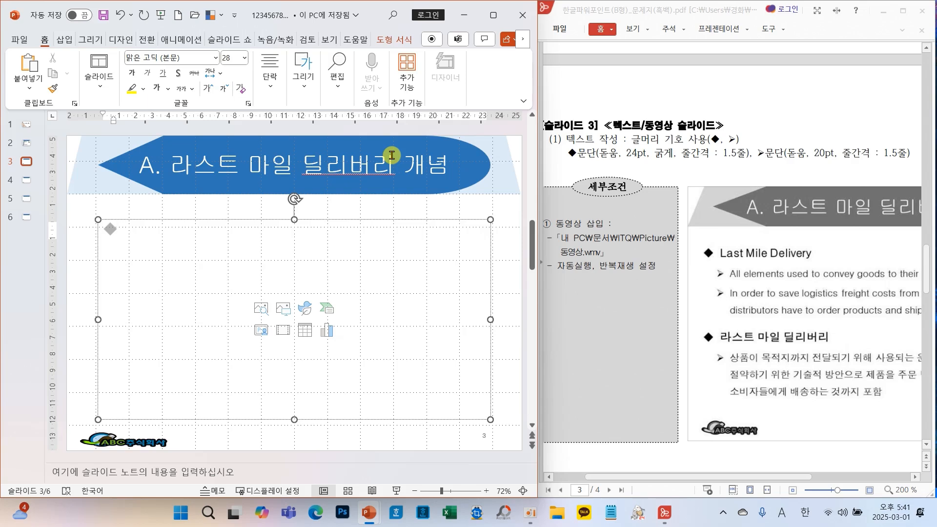
pyautogui.write('Las')
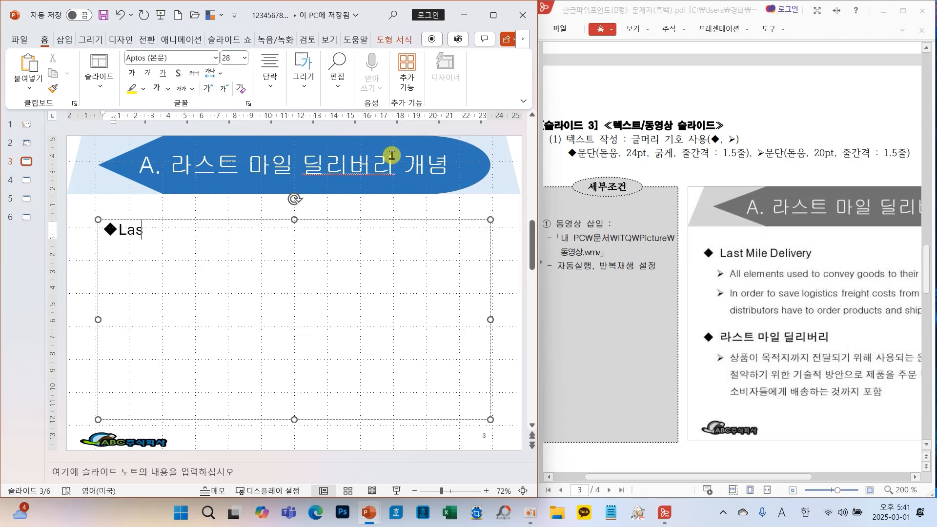
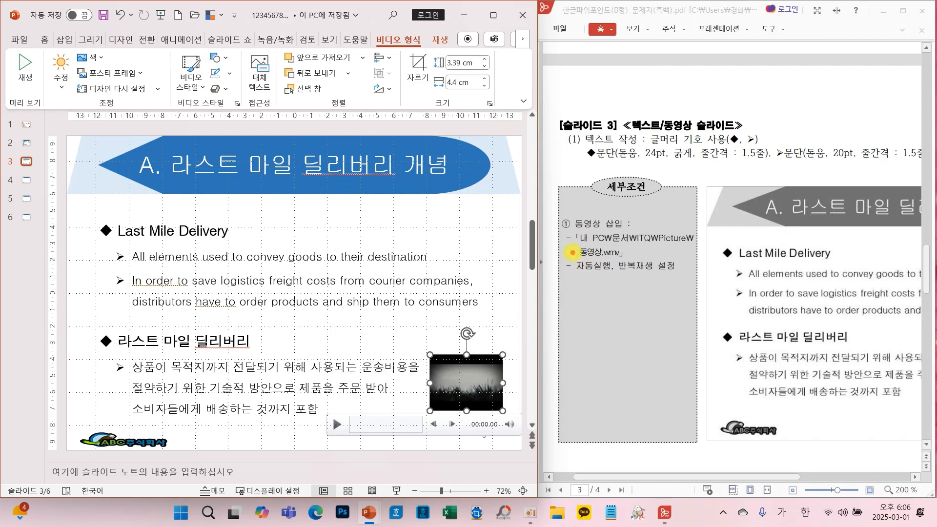
pyautogui.moveTo(573, 252); pyautogui.dragTo(688, 279)
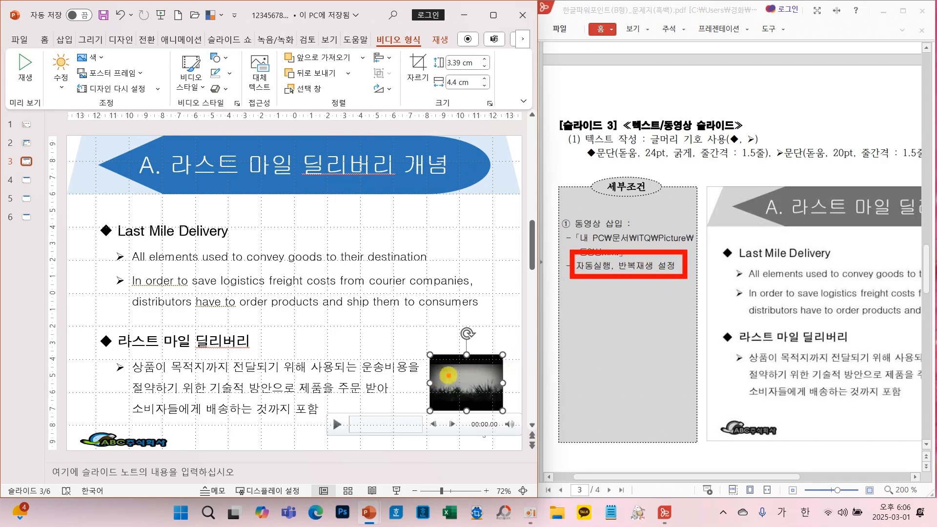
# Set the video on slide 3 to start automatically (자동 실행) with looped playback (반복 재생)
pyautogui.press('Escape')
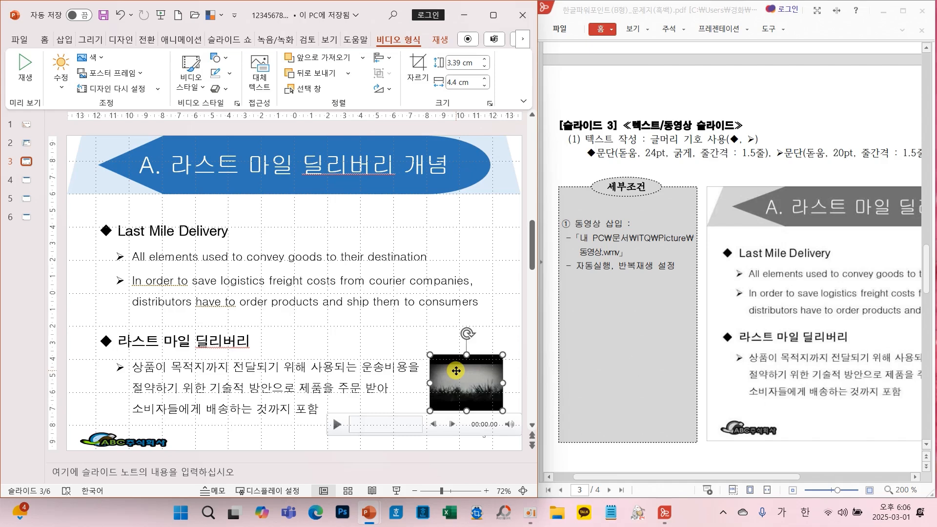
pyautogui.moveTo(456, 371); pyautogui.dragTo(454, 374)
pyautogui.click(441, 41)
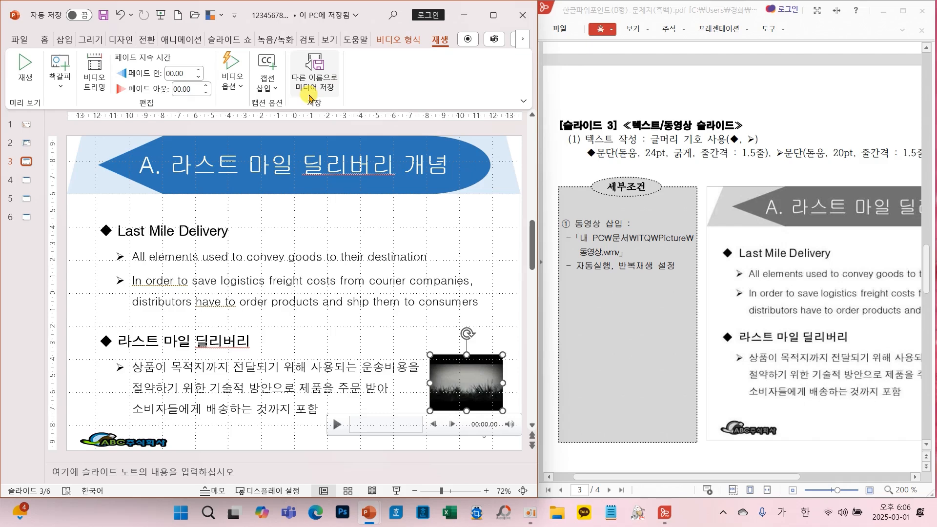
pyautogui.click(232, 78)
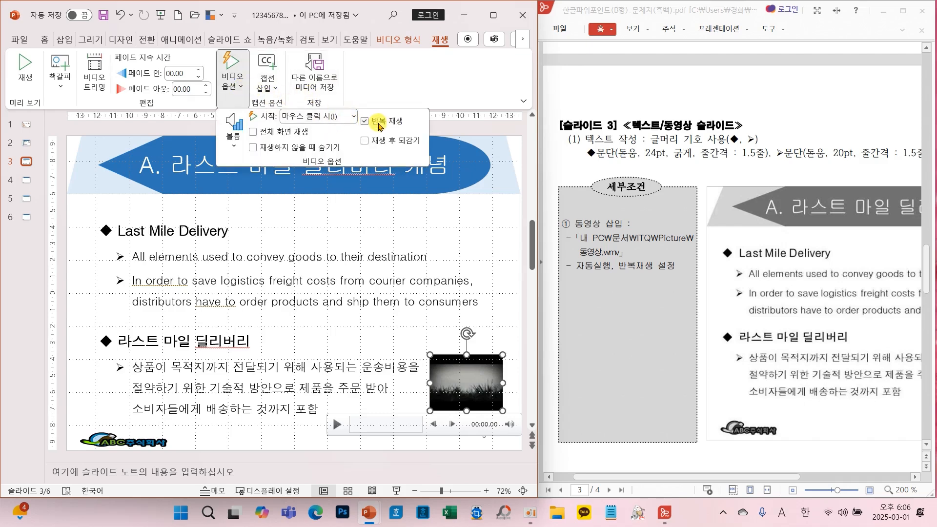
pyautogui.click(349, 118)
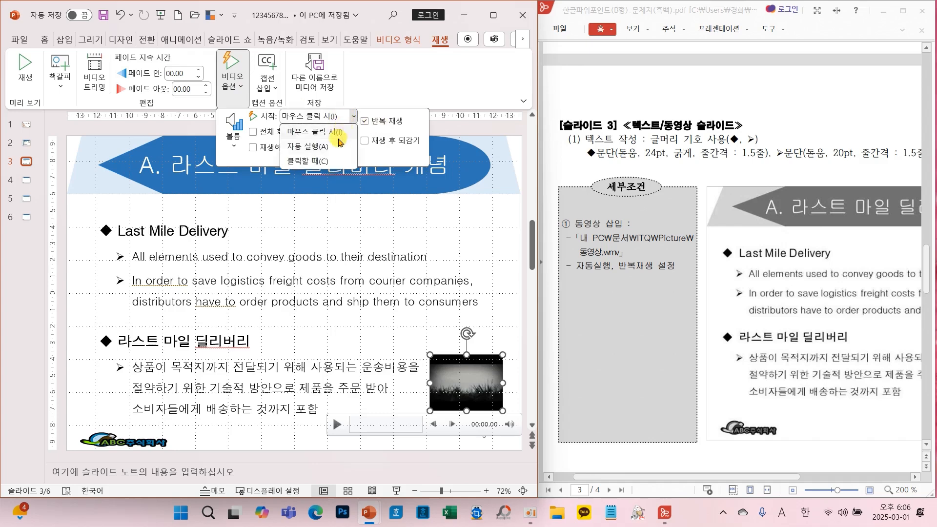
pyautogui.click(321, 152)
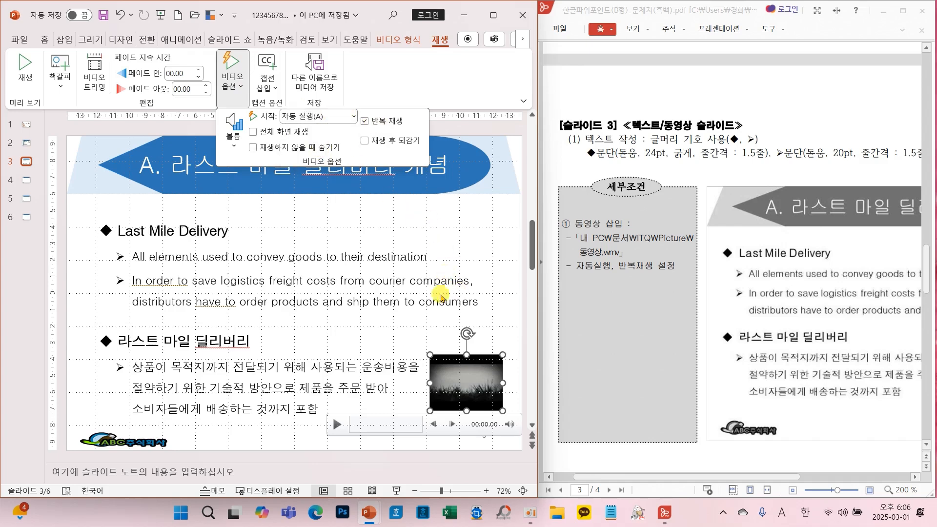
# Move the video slightly down, then nudge it together with both text boxes up and to the left on slide 3
pyautogui.click(453, 371)
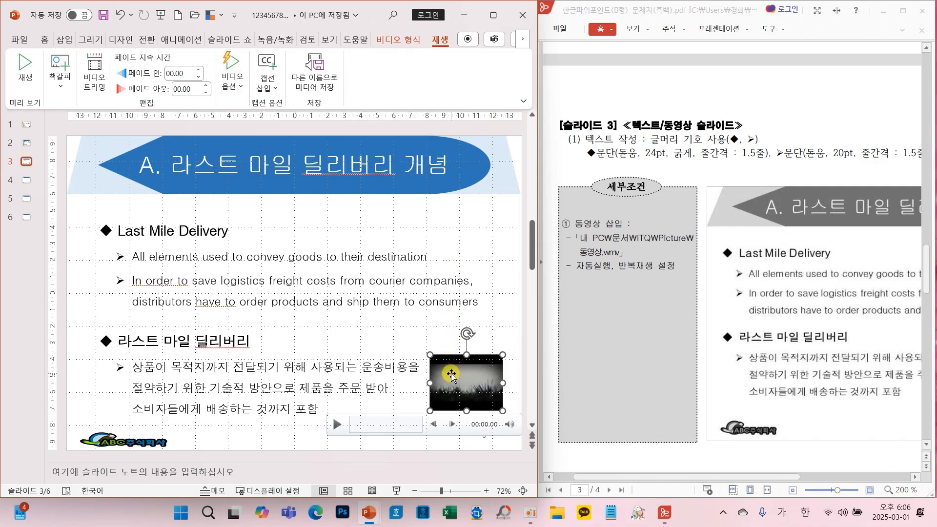
pyautogui.moveTo(472, 357); pyautogui.dragTo(458, 388)
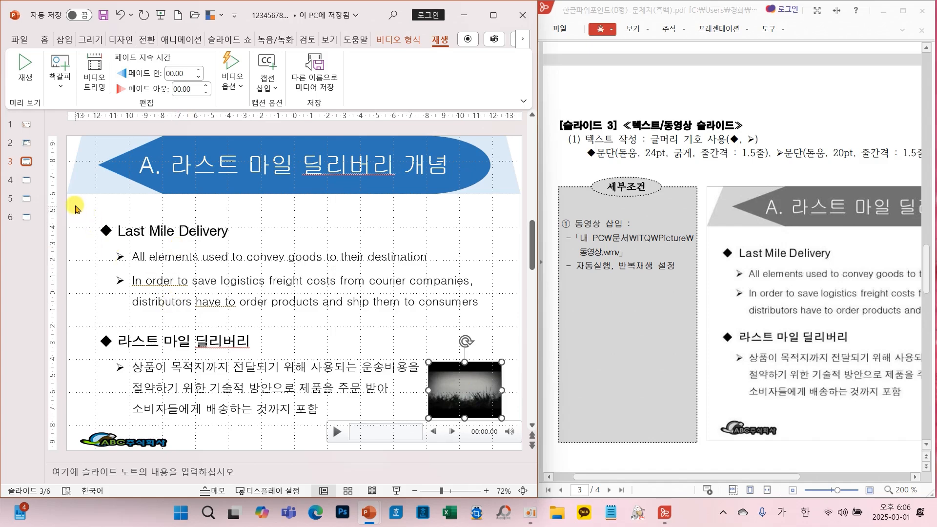
pyautogui.moveTo(75, 204); pyautogui.dragTo(520, 428)
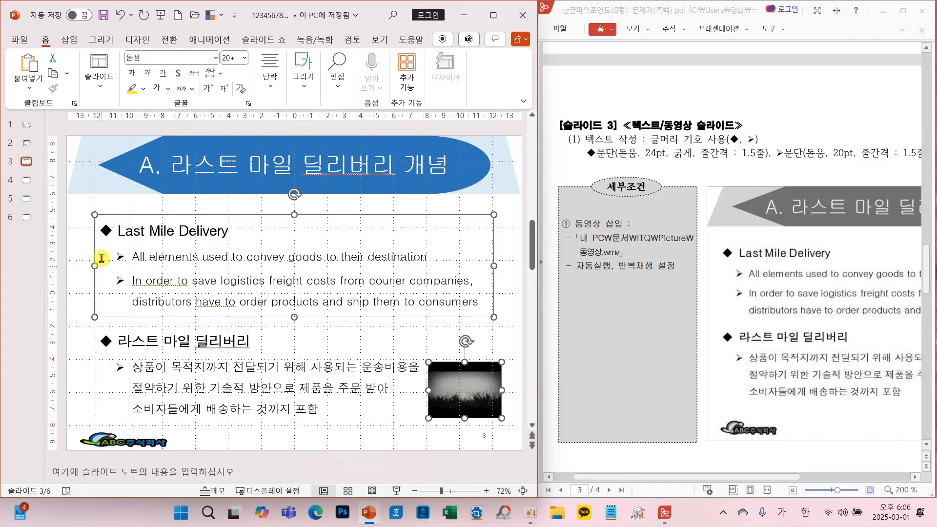
pyautogui.moveTo(70, 209); pyautogui.dragTo(532, 436)
pyautogui.press('Left')
pyautogui.press('Left')
pyautogui.press('Left')
pyautogui.press('Left')
pyautogui.press('Left')
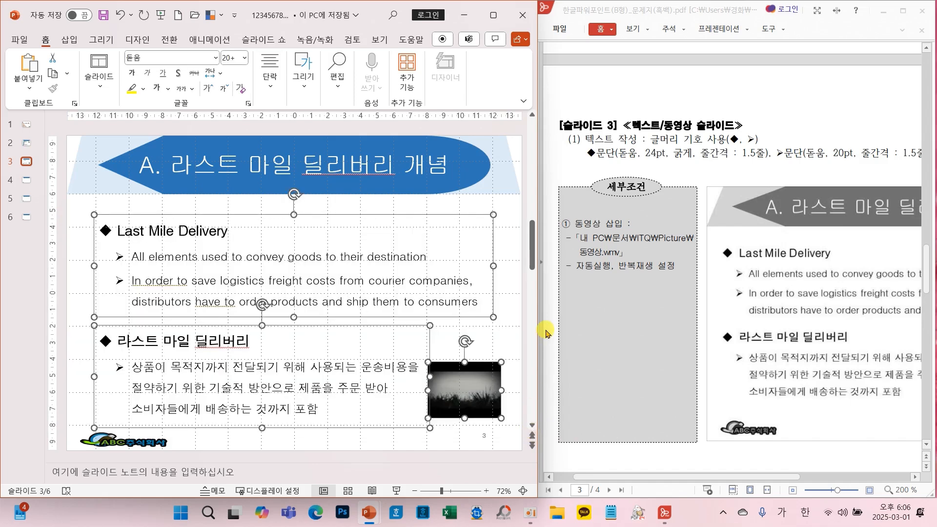
pyautogui.press('Left')
pyautogui.press('Up')
pyautogui.press('Up')
pyautogui.press('Up')
pyautogui.press('Up')
pyautogui.press('Up')
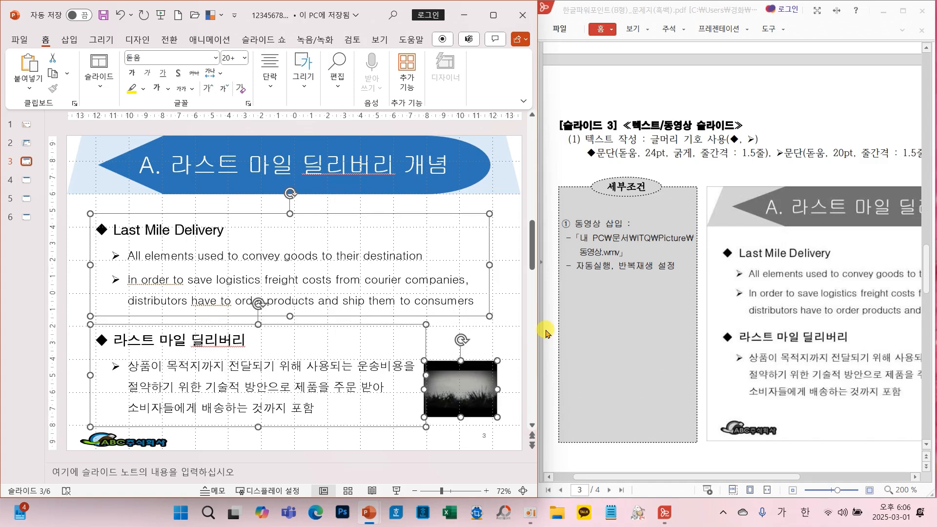
pyautogui.press('Up')
pyautogui.press('Up')
pyautogui.press('Up')
pyautogui.press('Up')
pyautogui.press('Up')
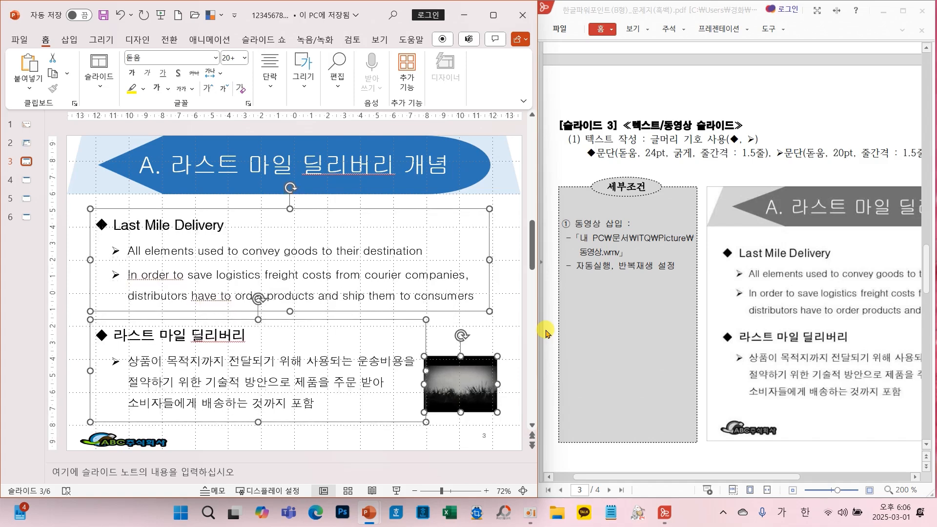
pyautogui.press('Left')
pyautogui.press('Left')
pyautogui.press('Left')
pyautogui.press('Left')
pyautogui.press('Left')
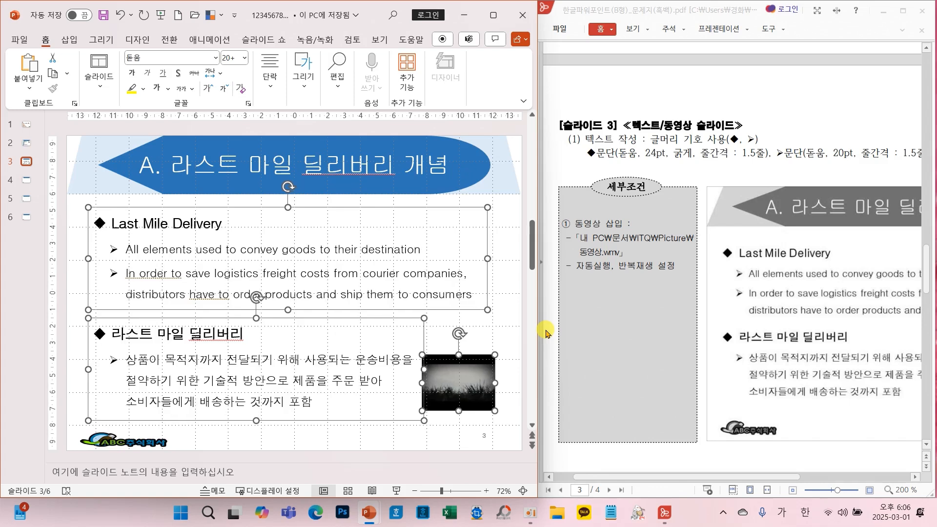
pyautogui.click(521, 351)
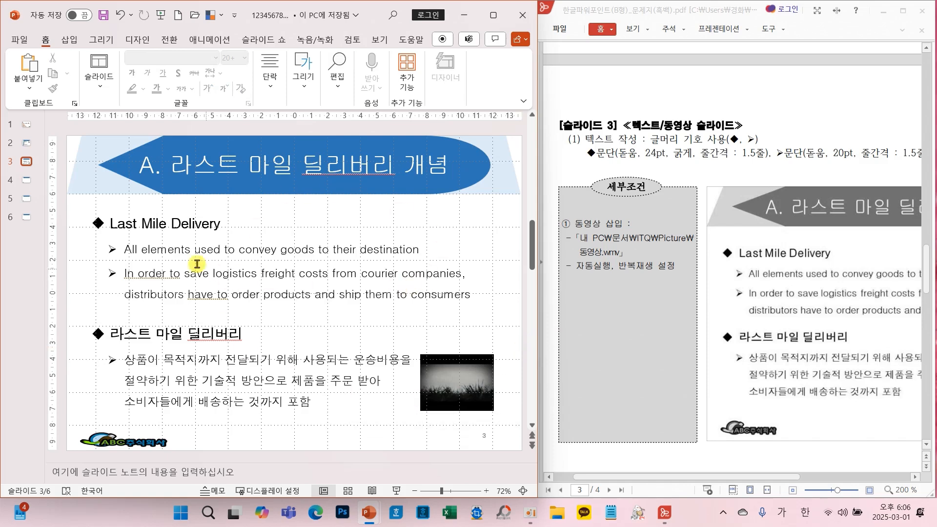
# Save the presentation and open slide 4
pyautogui.click(103, 21)
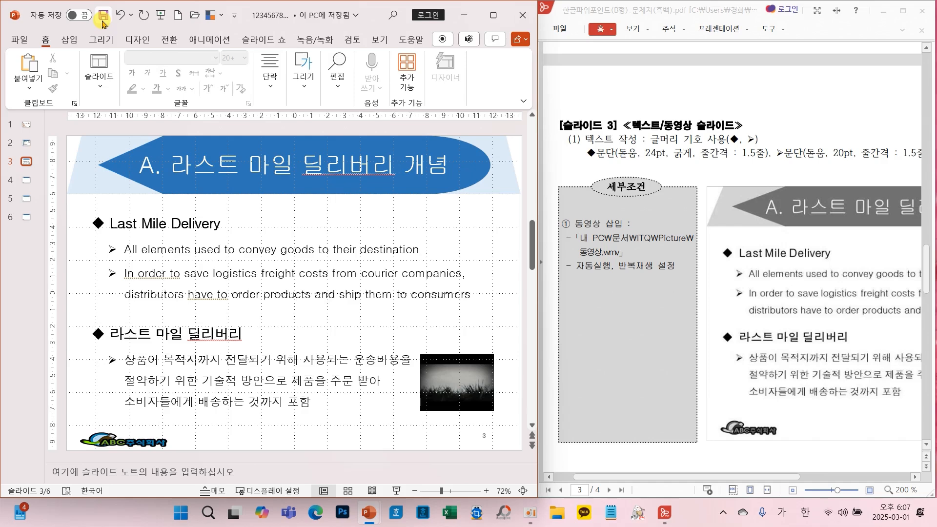
pyautogui.click(31, 188)
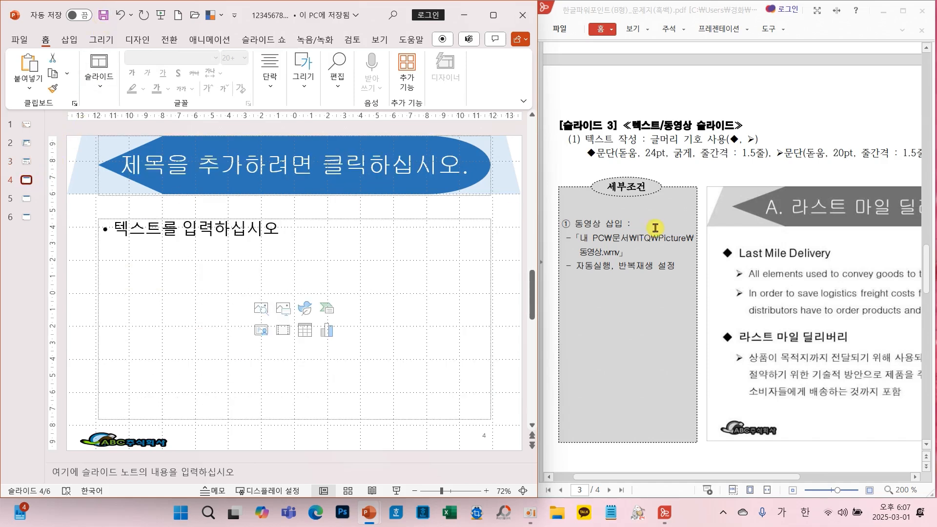
# Review the slide 4 table instructions, detailed conditions and sample layout in the question PDF
pyautogui.scroll(-8, 715, 284)
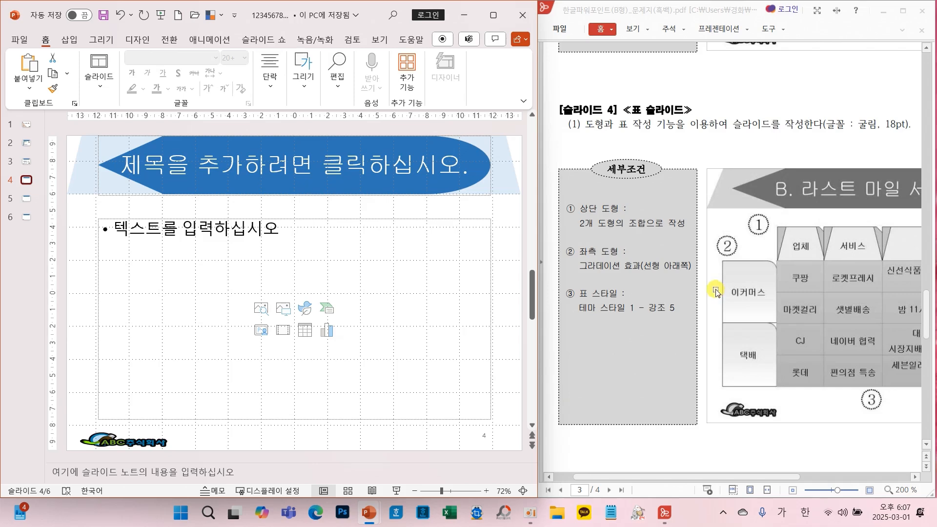
pyautogui.moveTo(732, 477); pyautogui.dragTo(833, 474)
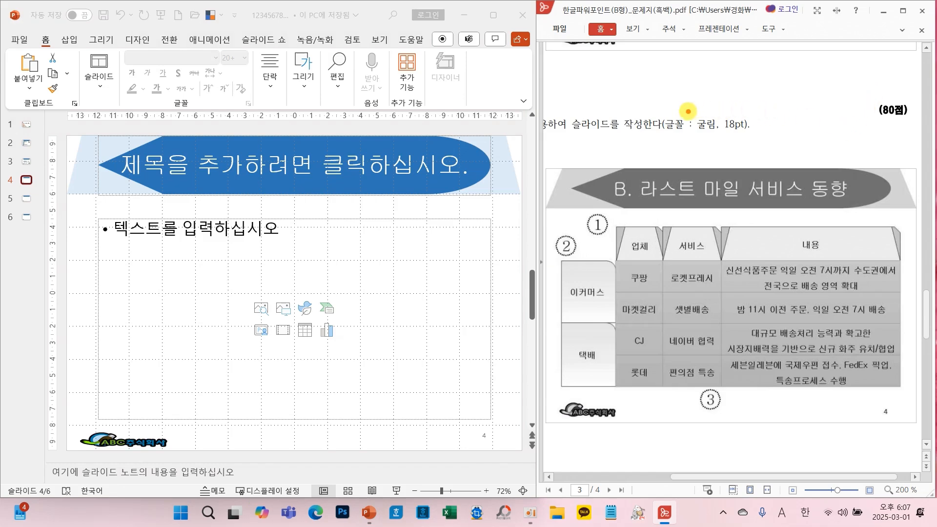
pyautogui.moveTo(688, 112); pyautogui.dragTo(770, 146)
pyautogui.moveTo(749, 477); pyautogui.dragTo(653, 479)
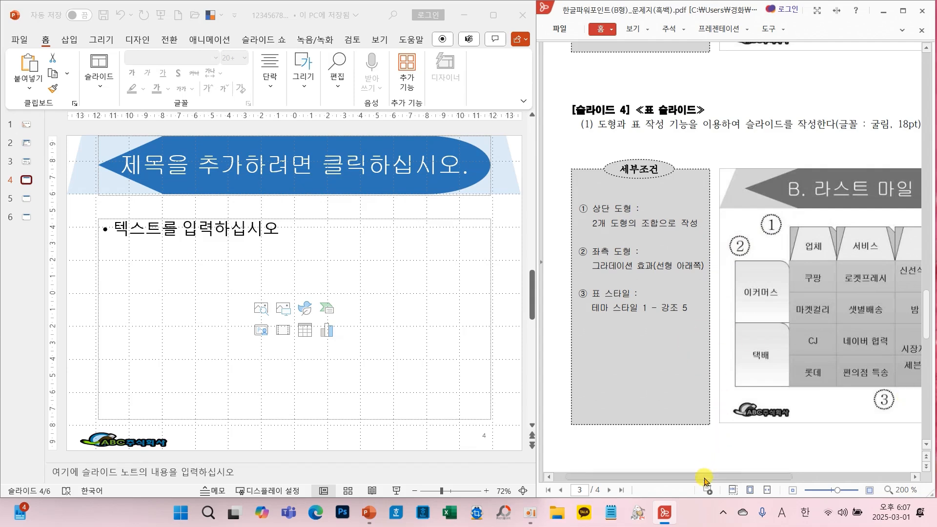
pyautogui.moveTo(708, 478); pyautogui.dragTo(825, 477)
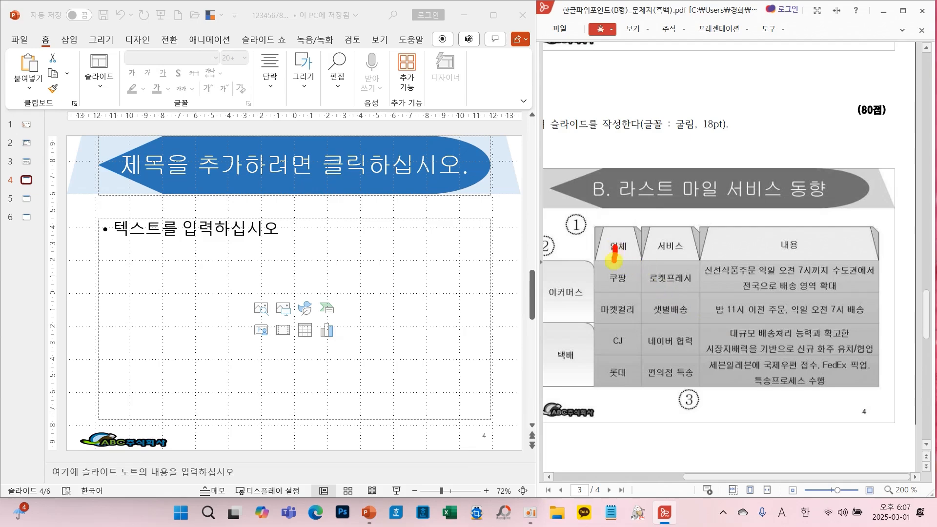
pyautogui.moveTo(660, 248)
pyautogui.mouseDown()
pyautogui.moveTo(653, 281)
pyautogui.moveTo(693, 272)
pyautogui.mouseUp()
pyautogui.moveTo(760, 244)
pyautogui.mouseDown()
pyautogui.moveTo(813, 273)
pyautogui.moveTo(765, 292)
pyautogui.mouseUp()
pyautogui.moveTo(608, 271)
pyautogui.mouseDown()
pyautogui.moveTo(571, 304)
pyautogui.moveTo(605, 319)
pyautogui.moveTo(576, 359)
pyautogui.moveTo(627, 377)
pyautogui.moveTo(604, 410)
pyautogui.mouseUp()
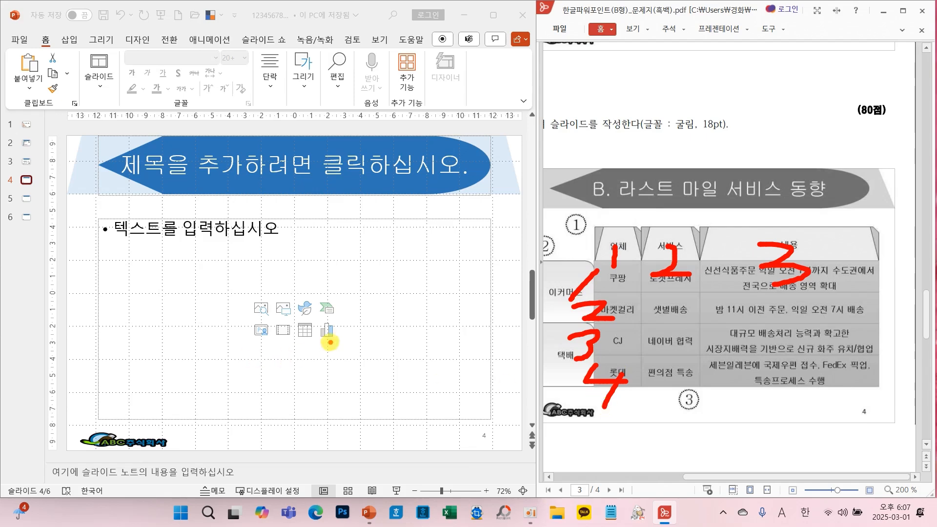
pyautogui.moveTo(312, 342)
pyautogui.mouseDown()
pyautogui.moveTo(291, 315)
pyautogui.moveTo(309, 346)
pyautogui.mouseUp()
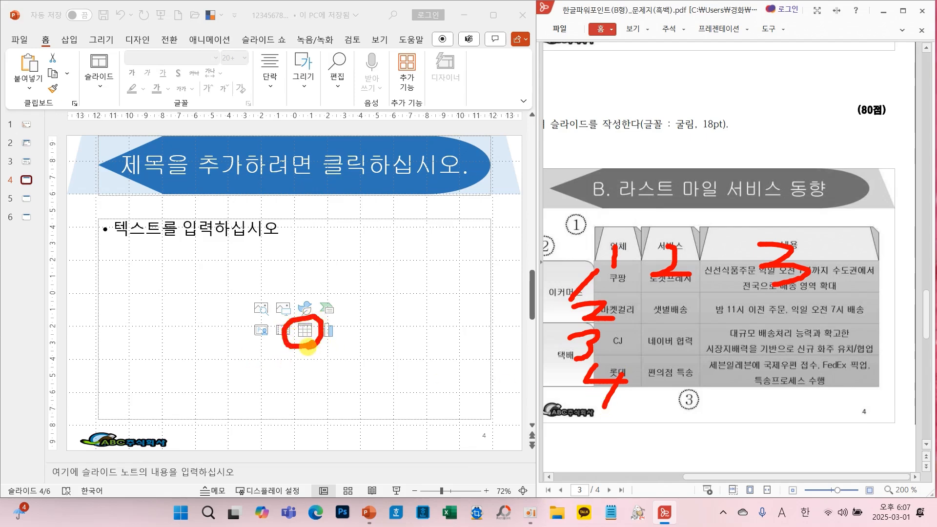
pyautogui.press('Escape')
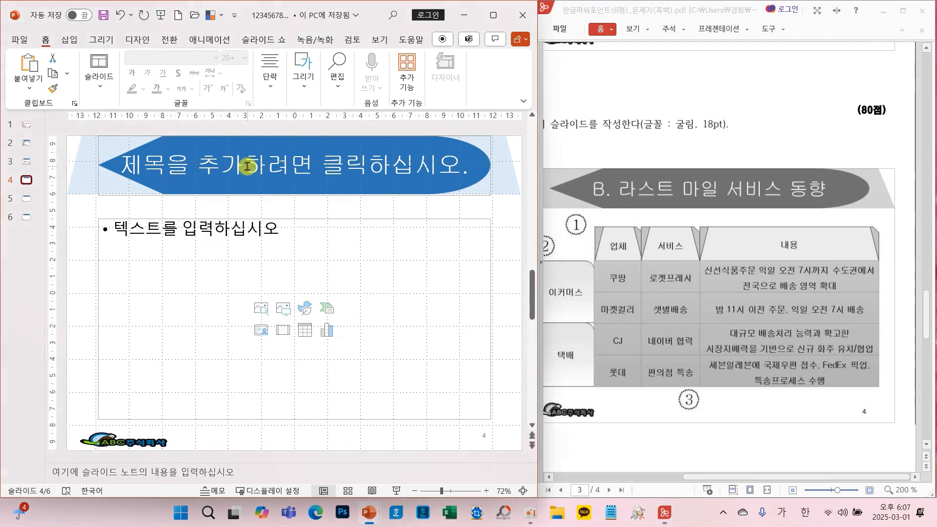
# Enter "B. 라스트 마일 서비스 동향" as the title of slide 4
pyautogui.click(247, 167)
pyautogui.press('Escape')
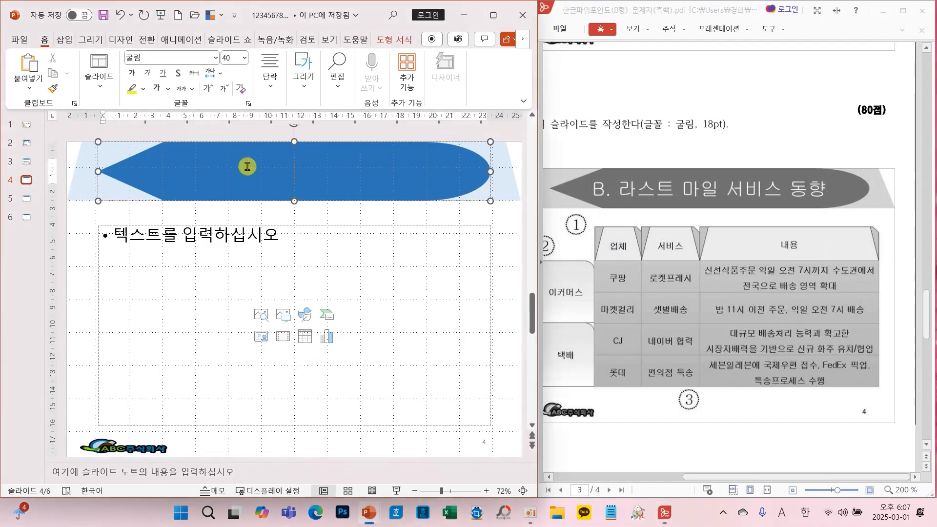
pyautogui.write('B.')
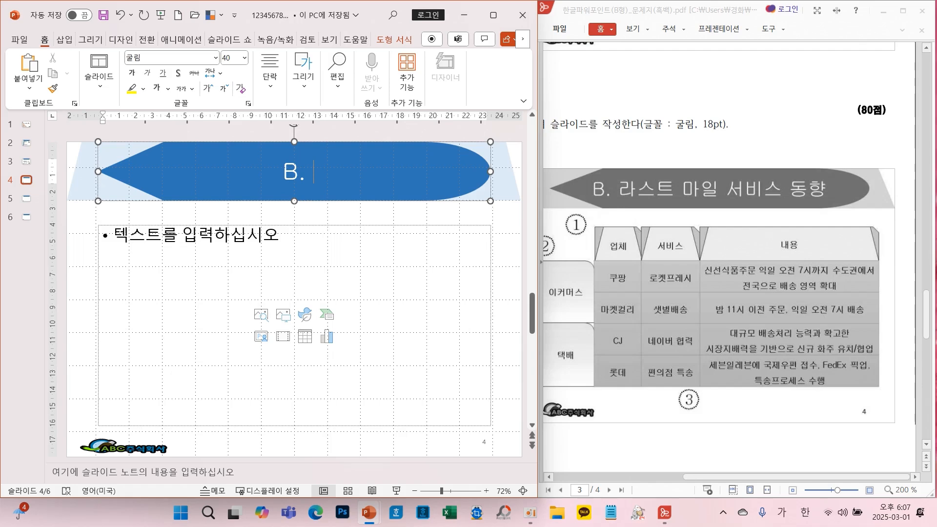
pyautogui.write(' 라스트 마일 서비')
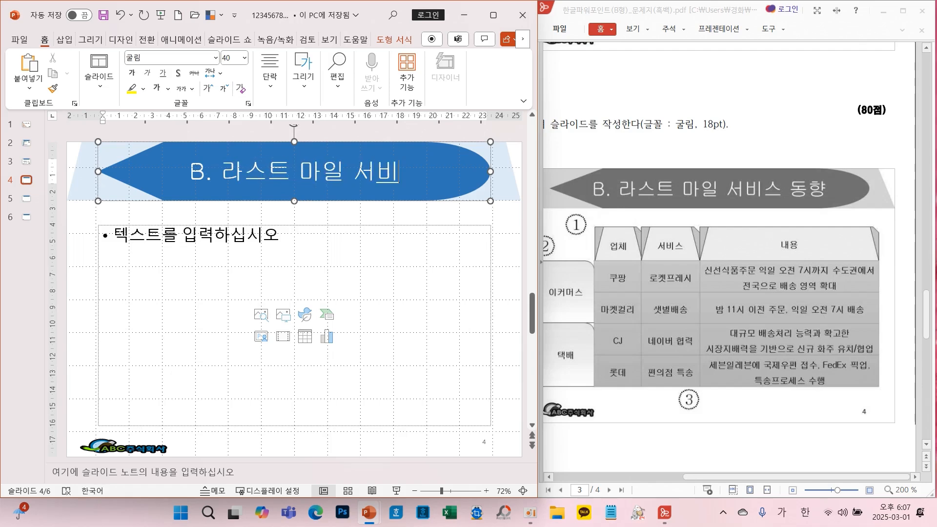
pyautogui.write('스 동향')
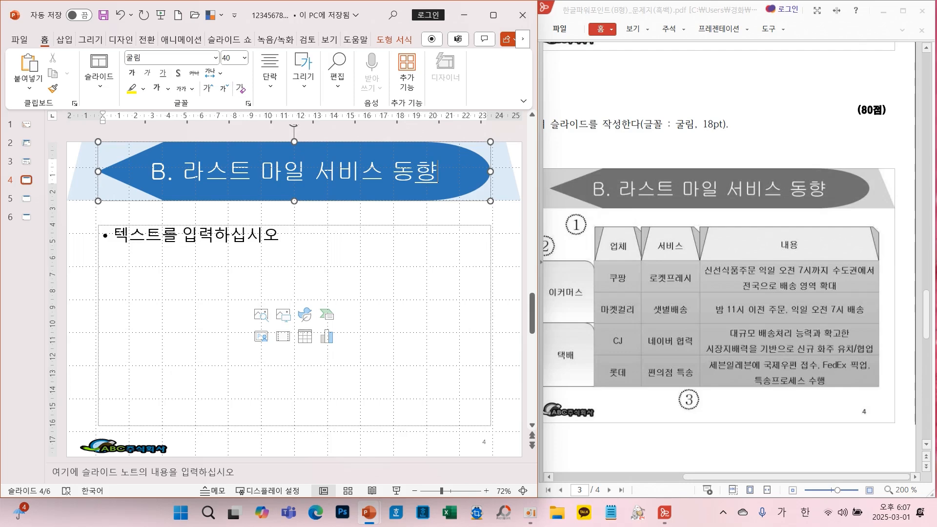
# Insert a table with 3 columns and 4 rows in slide 4's content placeholder
pyautogui.click(305, 336)
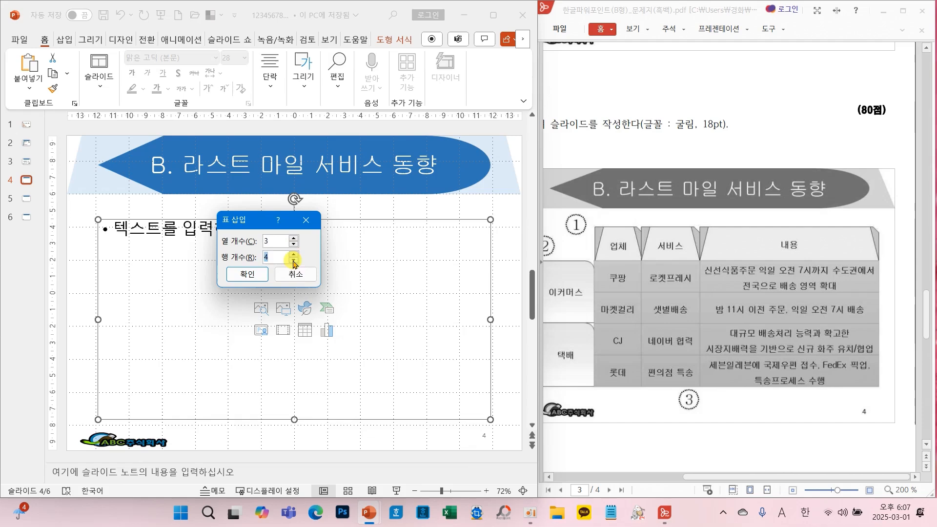
pyautogui.click(246, 274)
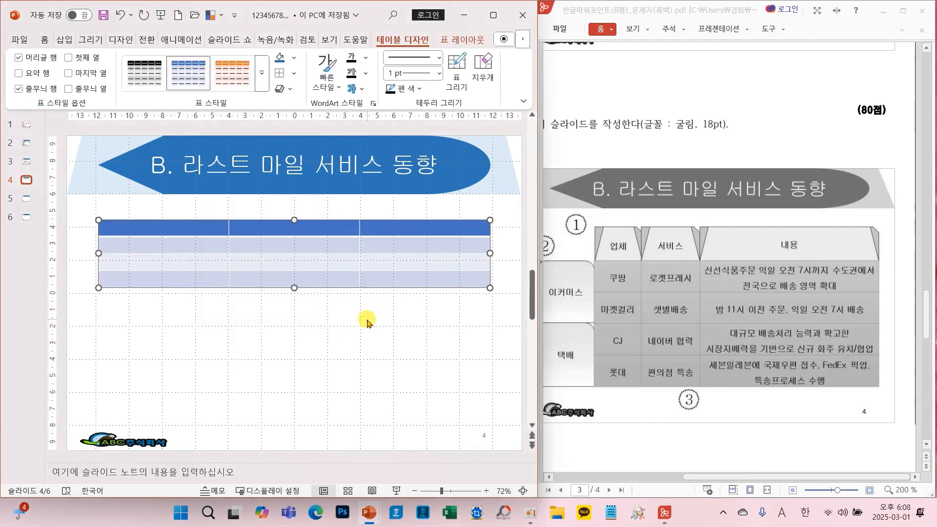
pyautogui.moveTo(510, 283)
pyautogui.mouseDown()
pyautogui.moveTo(481, 299)
pyautogui.moveTo(512, 282)
pyautogui.mouseUp()
pyautogui.moveTo(94, 204)
pyautogui.mouseDown()
pyautogui.moveTo(119, 217)
pyautogui.moveTo(100, 204)
pyautogui.mouseUp()
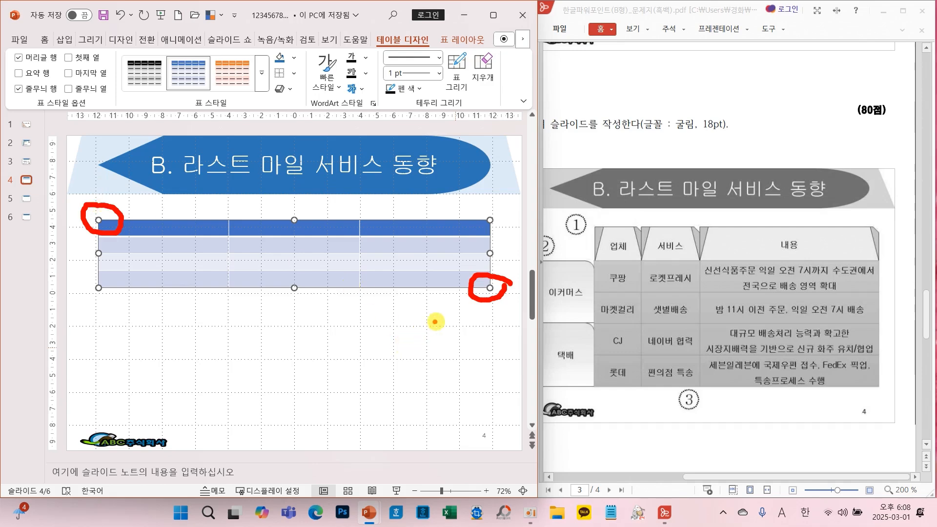
pyautogui.moveTo(477, 308); pyautogui.dragTo(471, 331)
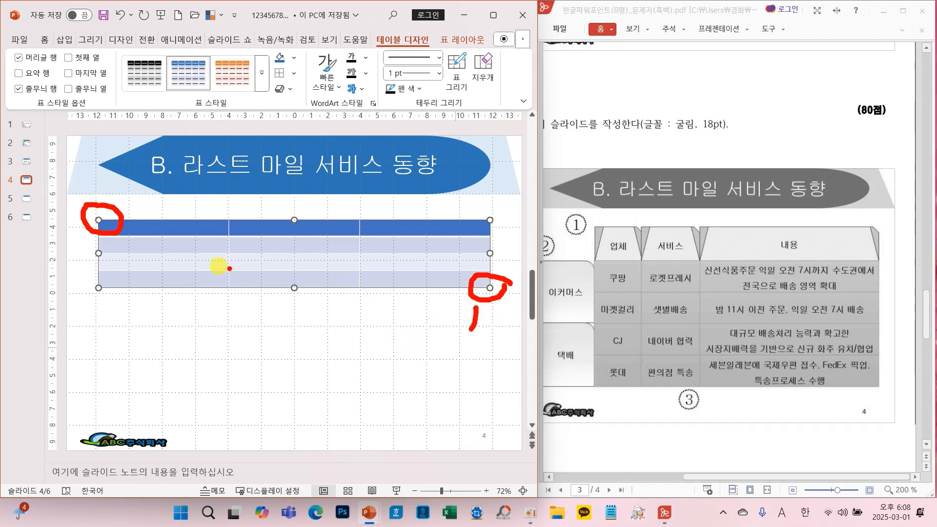
pyautogui.moveTo(123, 202); pyautogui.dragTo(159, 223)
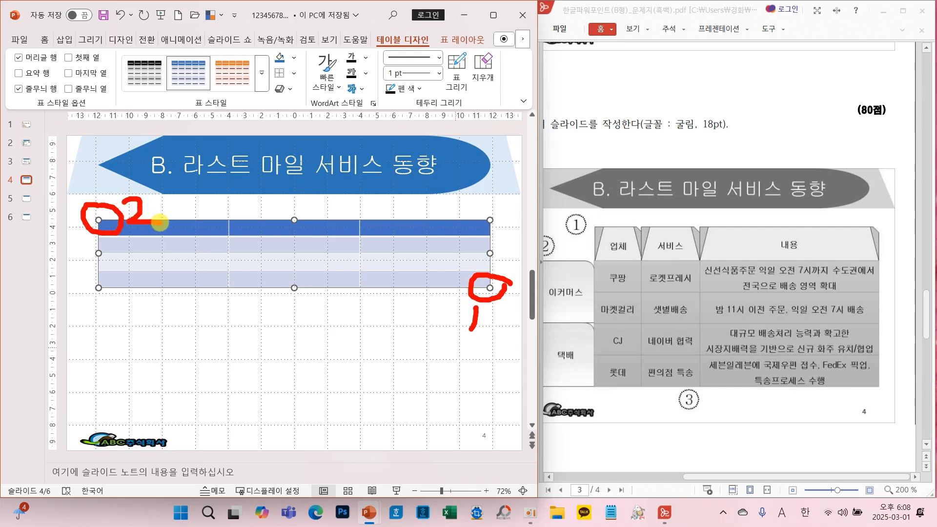
pyautogui.press('Escape')
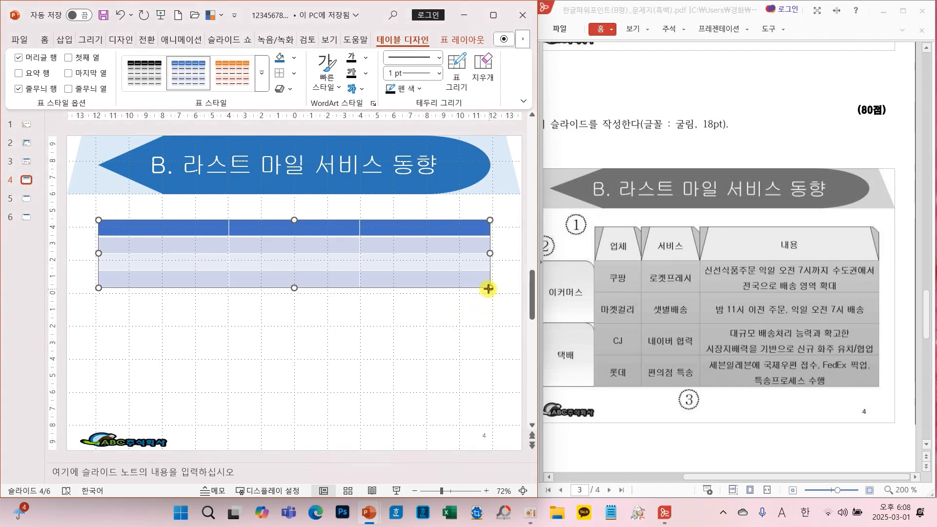
# Resize the table to span about 9 cm left to 13 cm right, and 3 cm above to 8 cm below the slide centre
pyautogui.moveTo(488, 289); pyautogui.dragTo(506, 424)
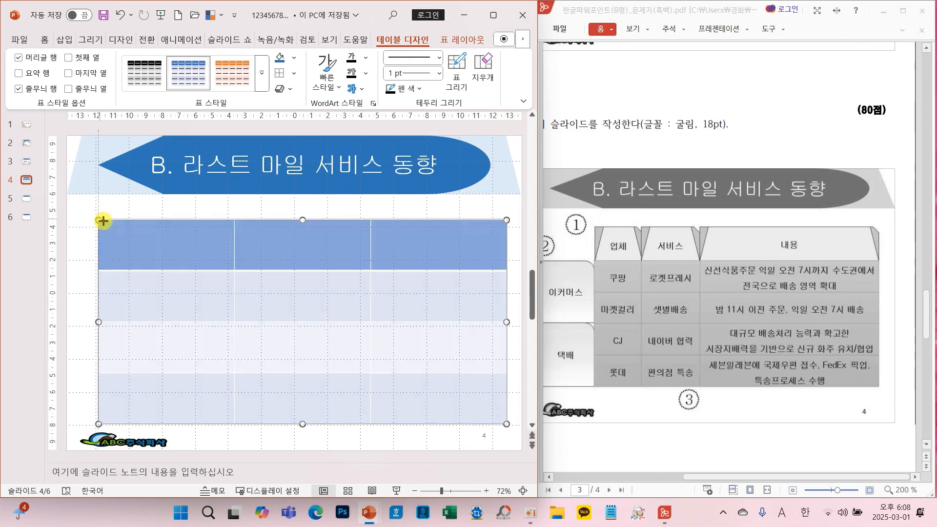
pyautogui.moveTo(103, 221); pyautogui.dragTo(147, 247)
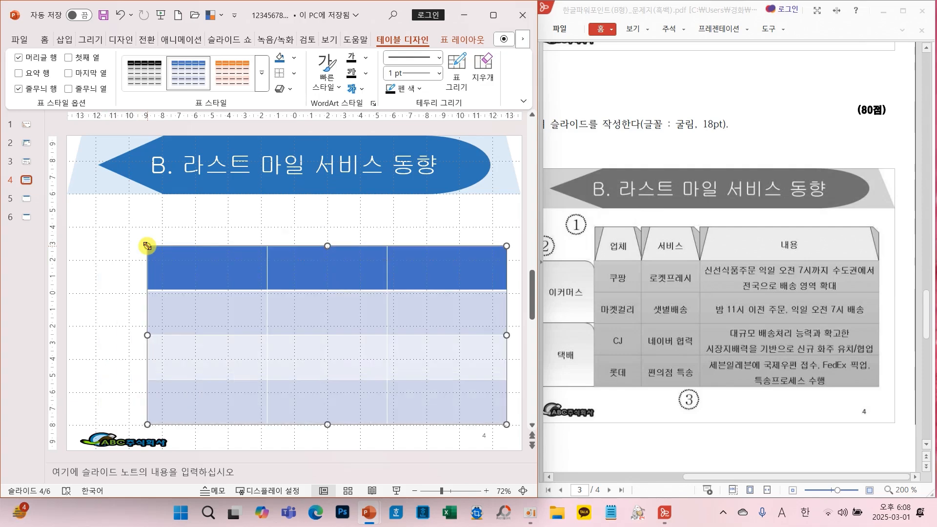
pyautogui.moveTo(151, 196)
pyautogui.mouseDown()
pyautogui.moveTo(141, 233)
pyautogui.moveTo(157, 253)
pyautogui.mouseUp()
pyautogui.moveTo(71, 261); pyautogui.dragTo(144, 264)
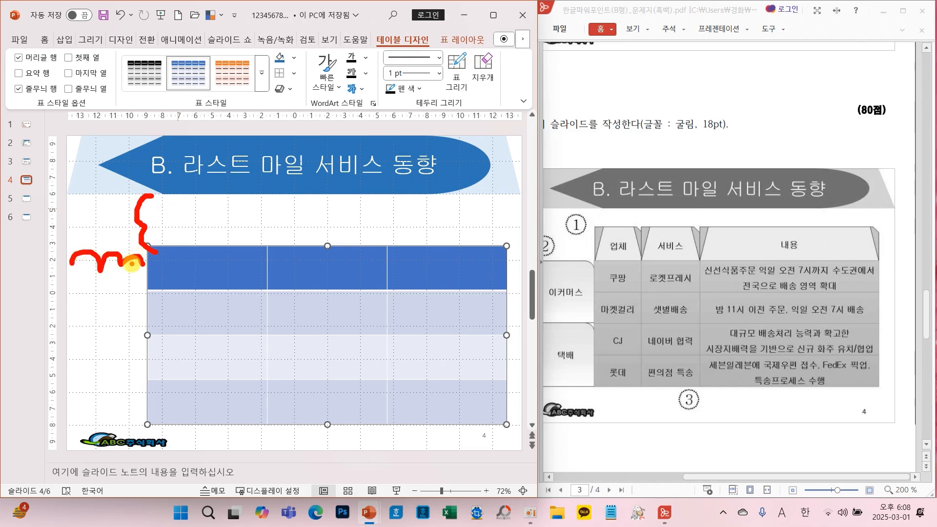
# Apply the table style 테마 스타일 1 - 강조 5 to the slide 4 table, as given in the question's detailed conditions
pyautogui.press('Escape')
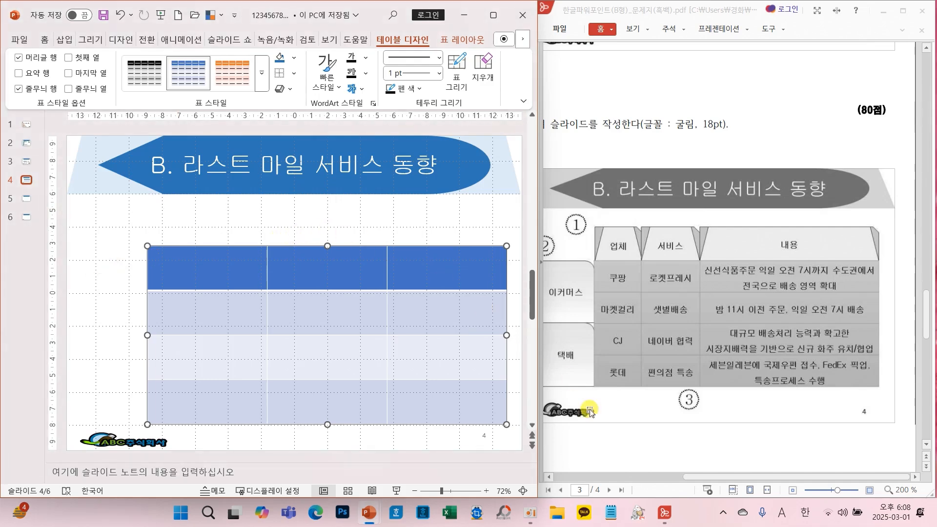
pyautogui.moveTo(742, 477); pyautogui.dragTo(629, 469)
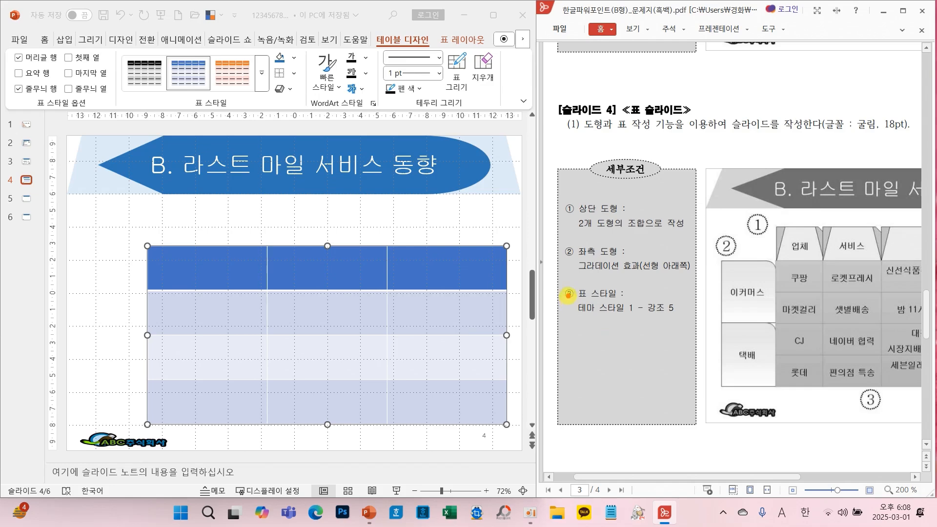
pyautogui.moveTo(568, 295); pyautogui.dragTo(691, 322)
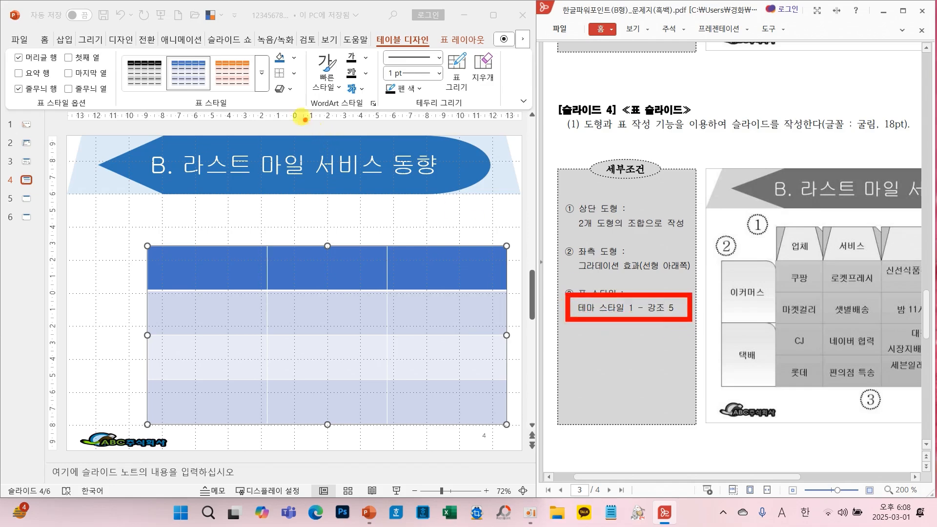
pyautogui.moveTo(275, 51)
pyautogui.mouseDown()
pyautogui.moveTo(247, 74)
pyautogui.moveTo(272, 96)
pyautogui.mouseUp()
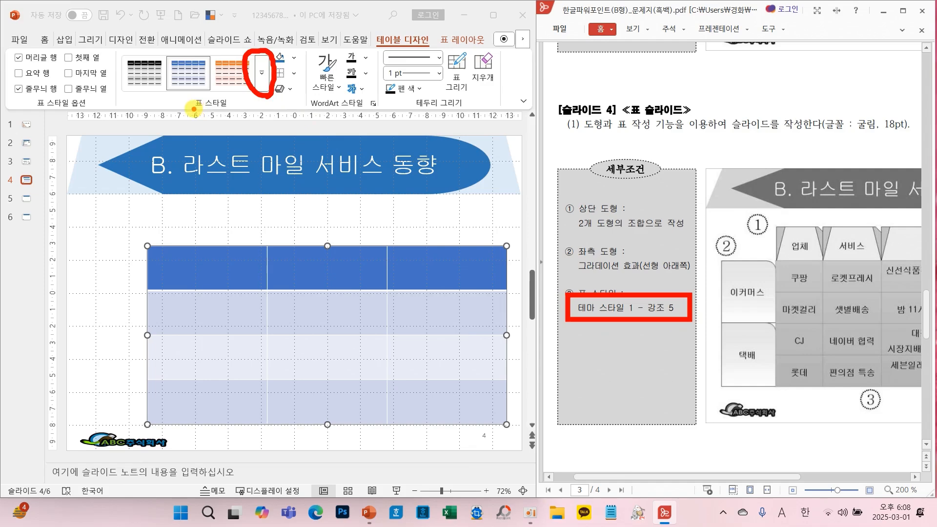
pyautogui.moveTo(194, 110); pyautogui.dragTo(233, 116)
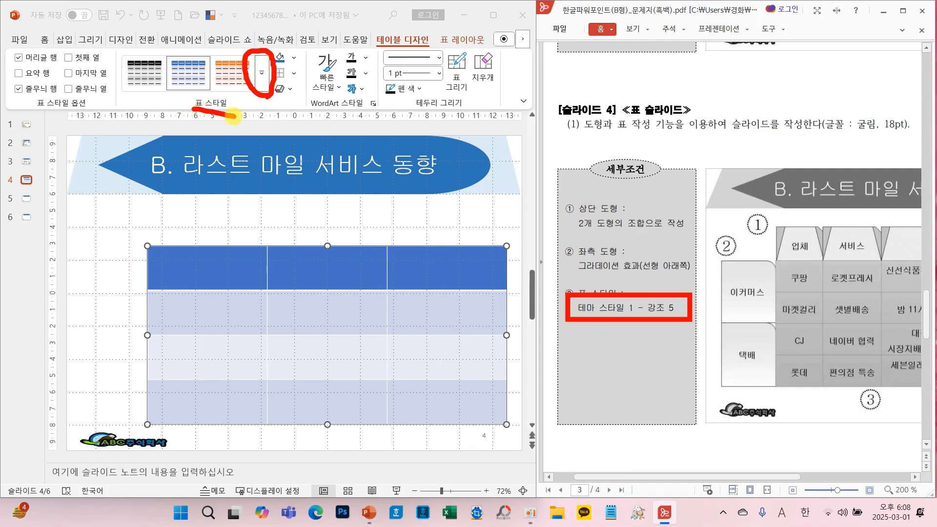
pyautogui.click(261, 74)
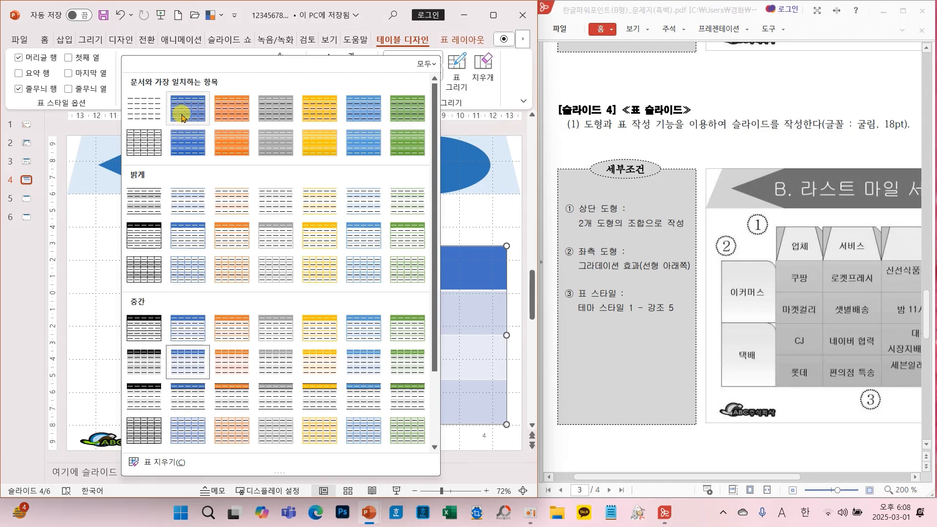
pyautogui.click(363, 110)
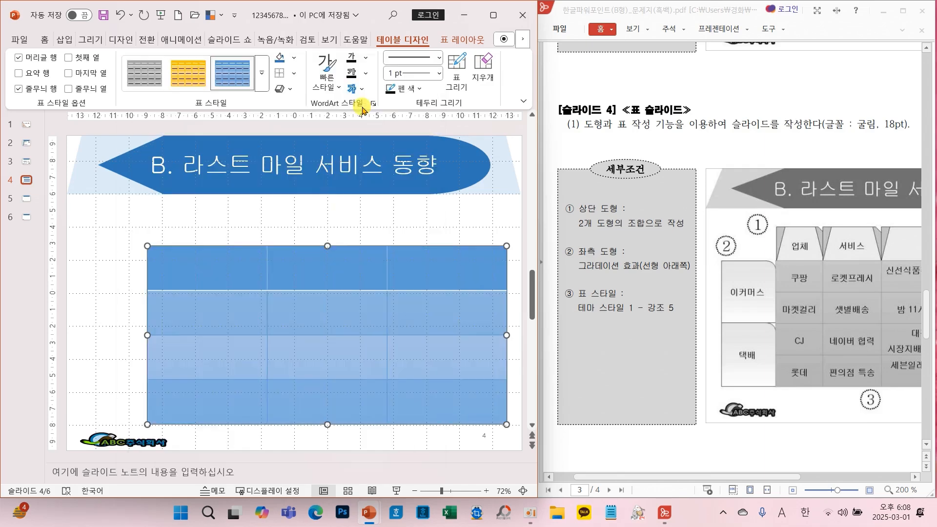
# Turn off the header row (머리글 행) and banded rows (줄무늬 행) style options for the table
pyautogui.click(48, 58)
pyautogui.click(47, 89)
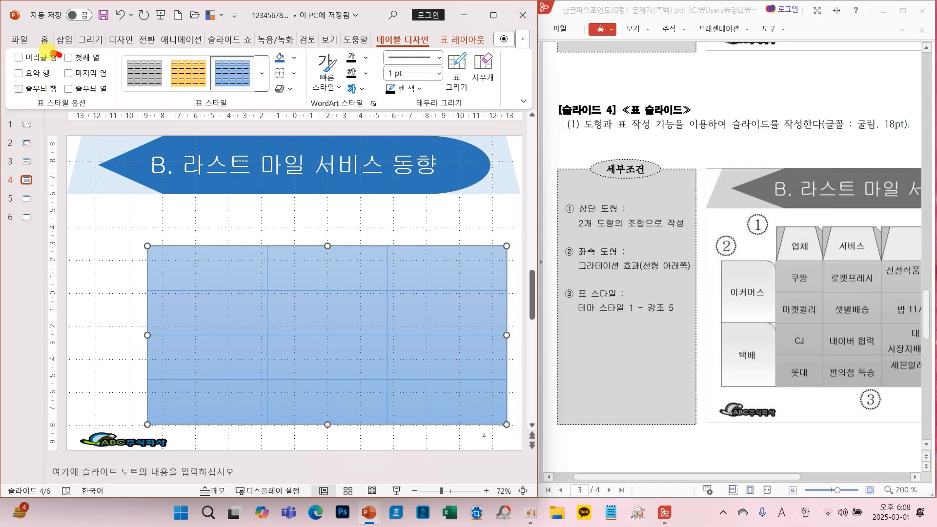
pyautogui.moveTo(55, 53)
pyautogui.mouseDown()
pyautogui.moveTo(37, 74)
pyautogui.moveTo(63, 49)
pyautogui.mouseUp()
pyautogui.moveTo(55, 89)
pyautogui.mouseDown()
pyautogui.moveTo(39, 96)
pyautogui.moveTo(61, 95)
pyautogui.mouseUp()
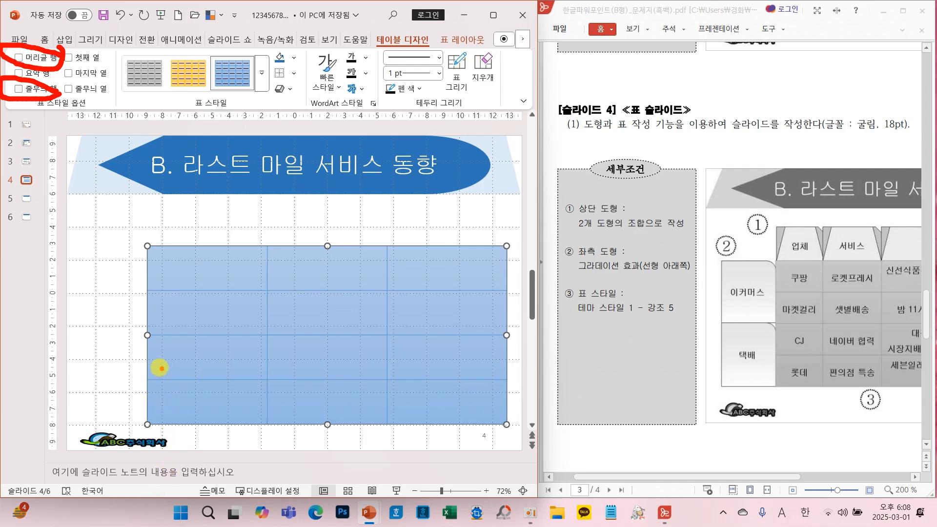
pyautogui.press('Escape')
# Set the whole table's font to 굴림 at 18 pt
pyautogui.click(48, 41)
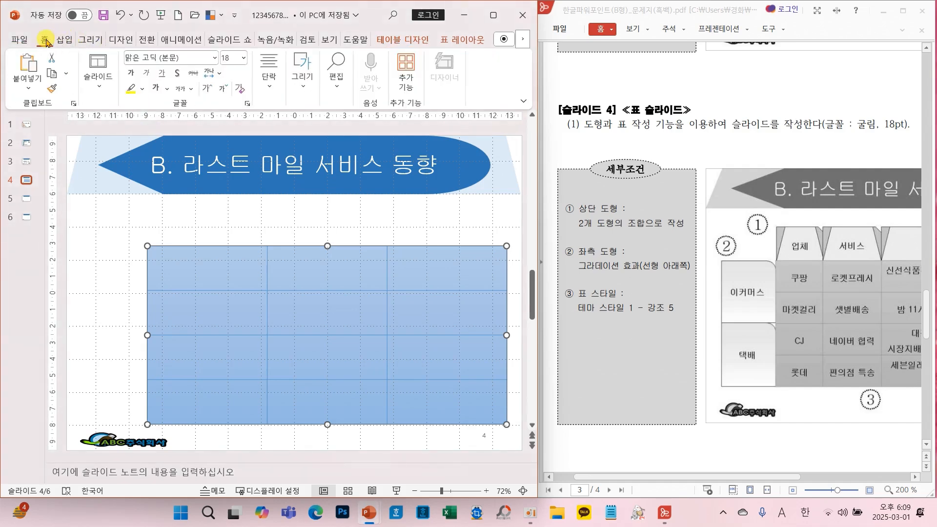
pyautogui.click(215, 58)
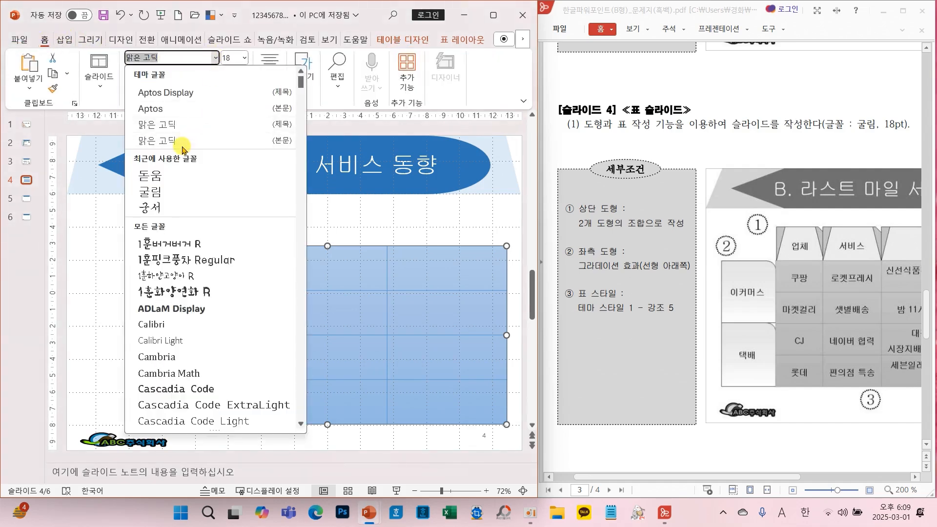
pyautogui.click(161, 191)
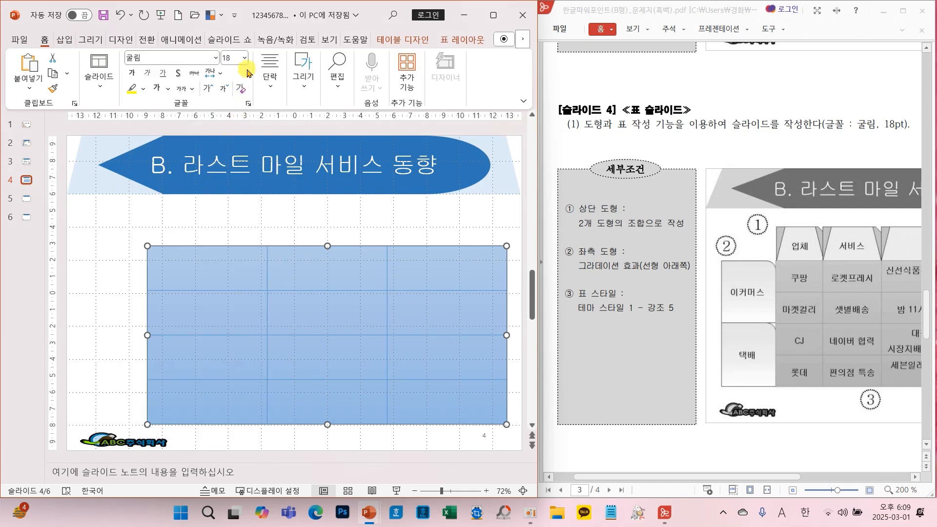
pyautogui.click(245, 57)
pyautogui.click(231, 195)
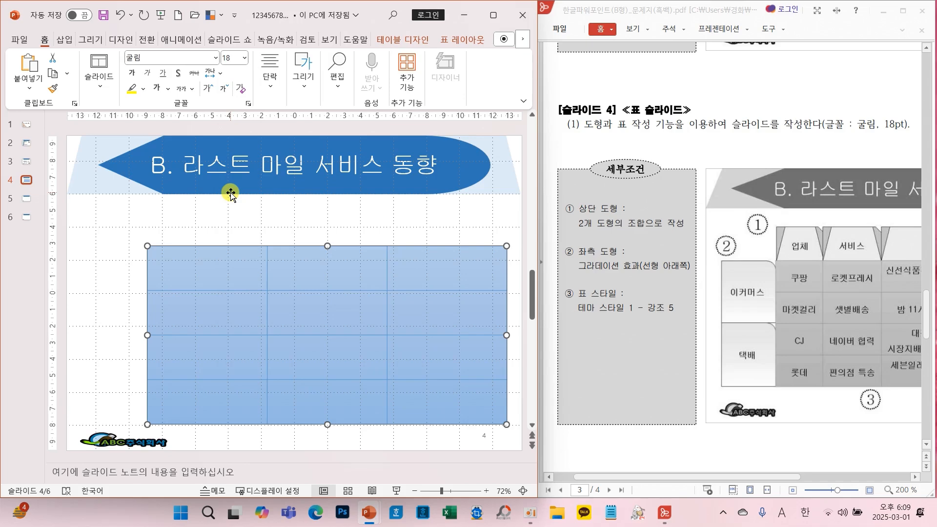
# Enter the test text "sdgdsg" in the table's first cell and select the whole table
pyautogui.click(206, 256)
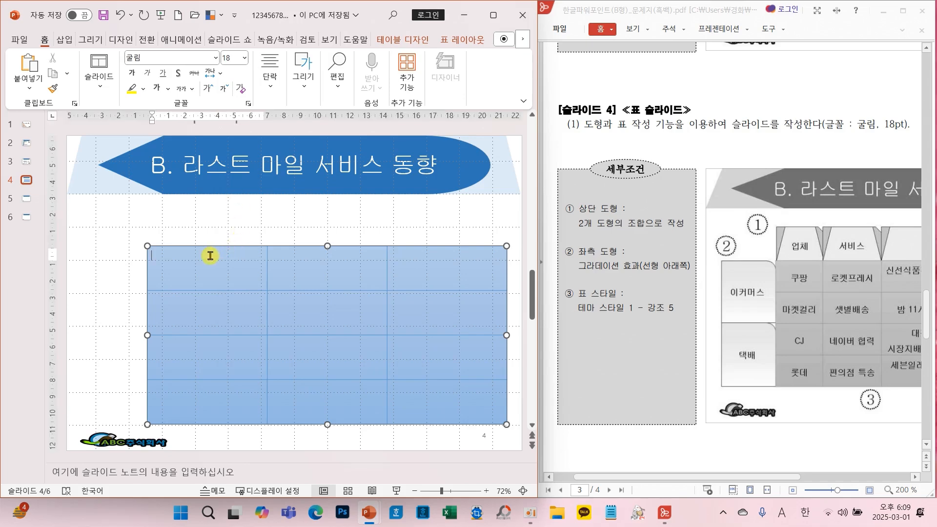
pyautogui.write('sdgdsg')
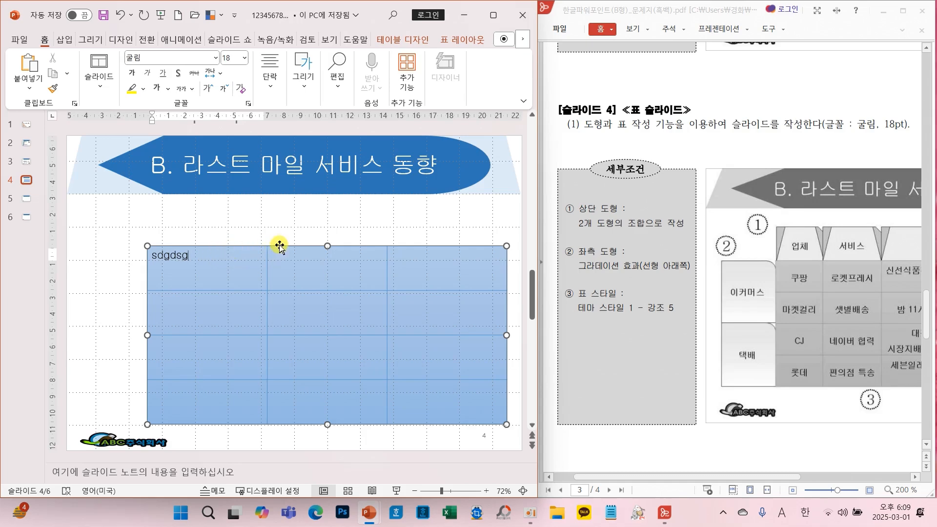
pyautogui.click(279, 246)
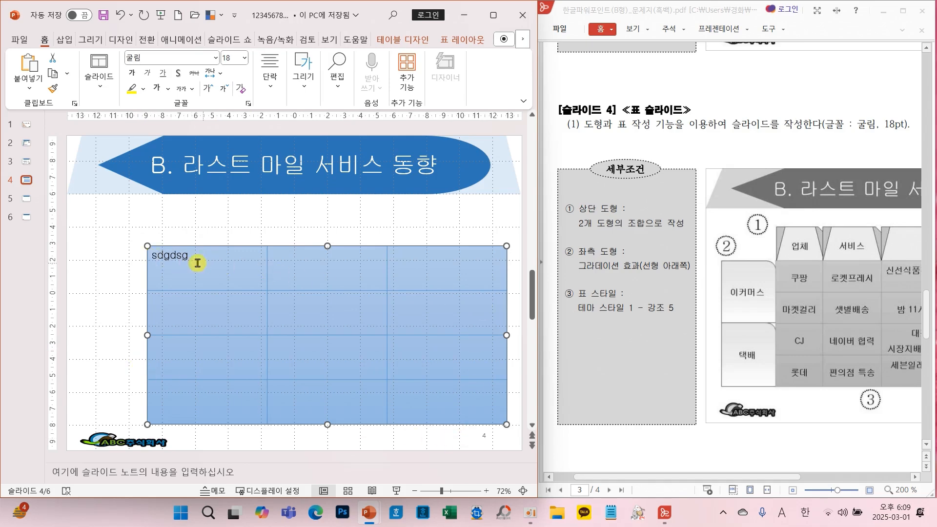
# Center the table's text horizontally and set its vertical text alignment to middle (중간)
pyautogui.click(270, 88)
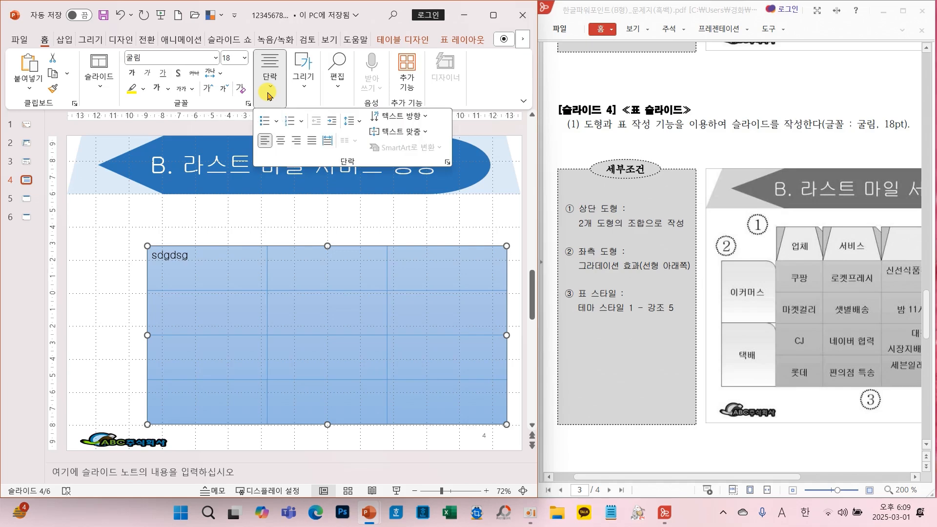
pyautogui.click(280, 140)
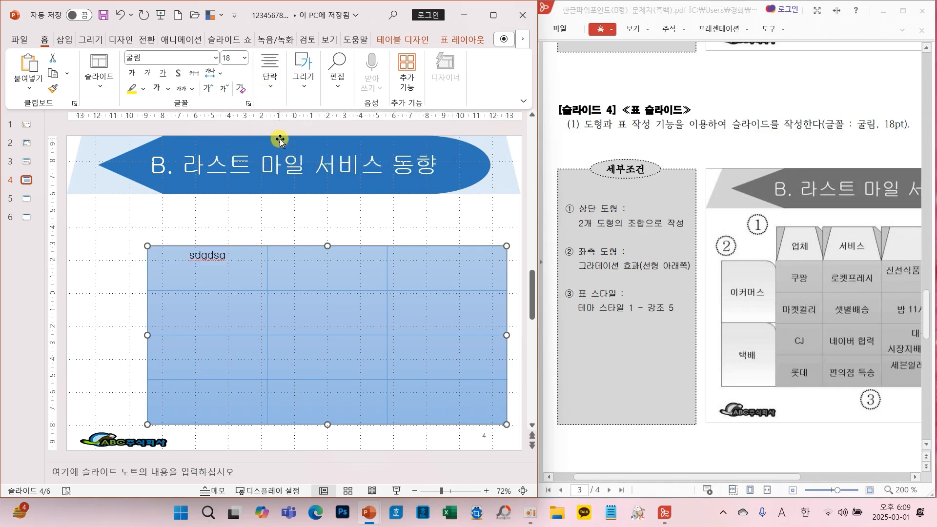
pyautogui.click(270, 81)
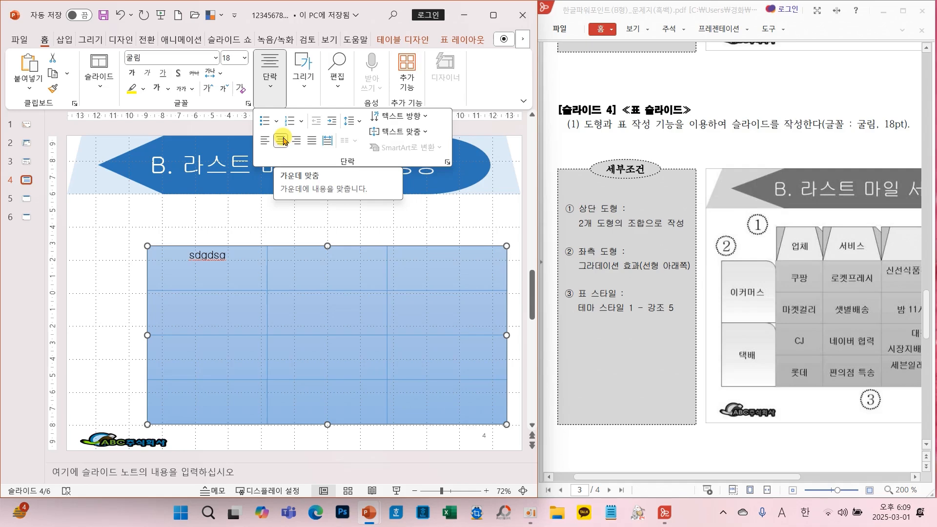
pyautogui.click(391, 132)
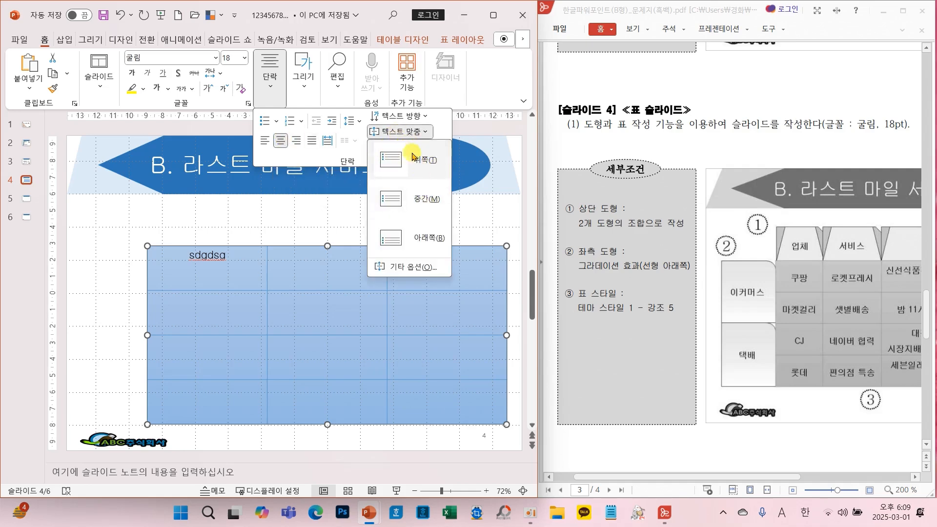
pyautogui.click(394, 200)
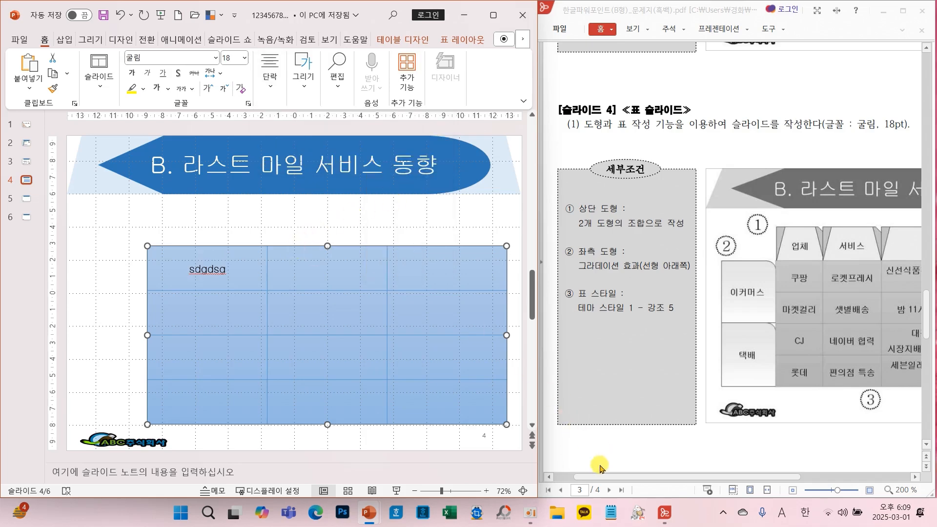
# Narrow the first column to about 3.8 cm and the second to about 4.4 cm, matching the proportions in the sample layout
pyautogui.moveTo(591, 478); pyautogui.dragTo(720, 478)
pyautogui.click(268, 309)
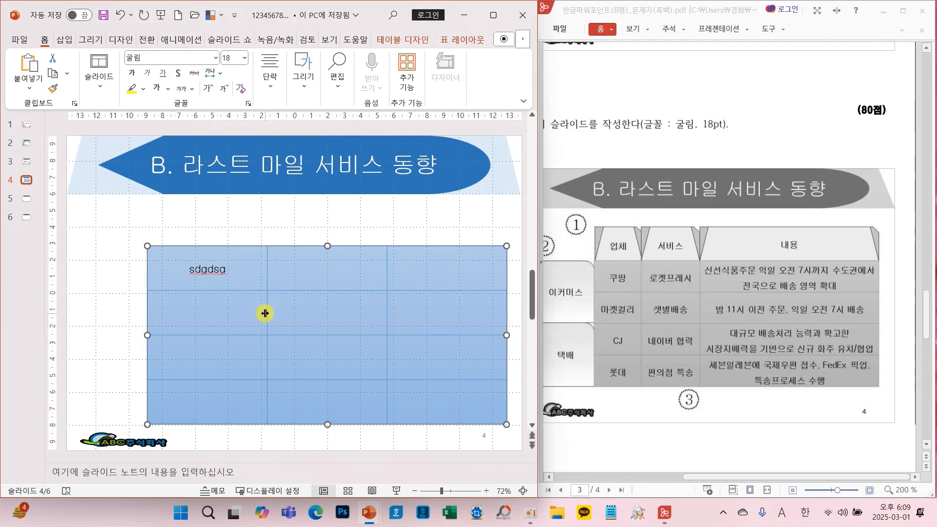
pyautogui.moveTo(265, 313); pyautogui.dragTo(214, 310)
pyautogui.moveTo(210, 311); pyautogui.dragTo(210, 311)
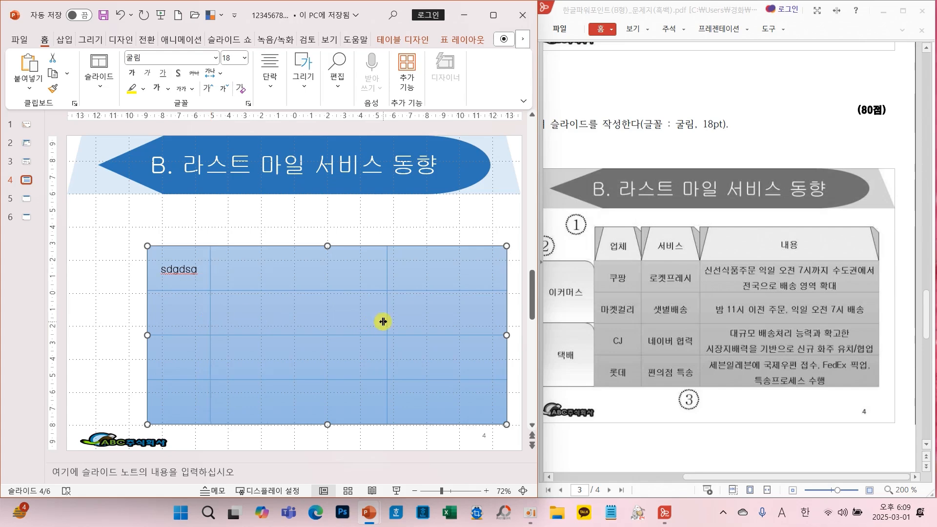
pyautogui.moveTo(386, 321); pyautogui.dragTo(284, 322)
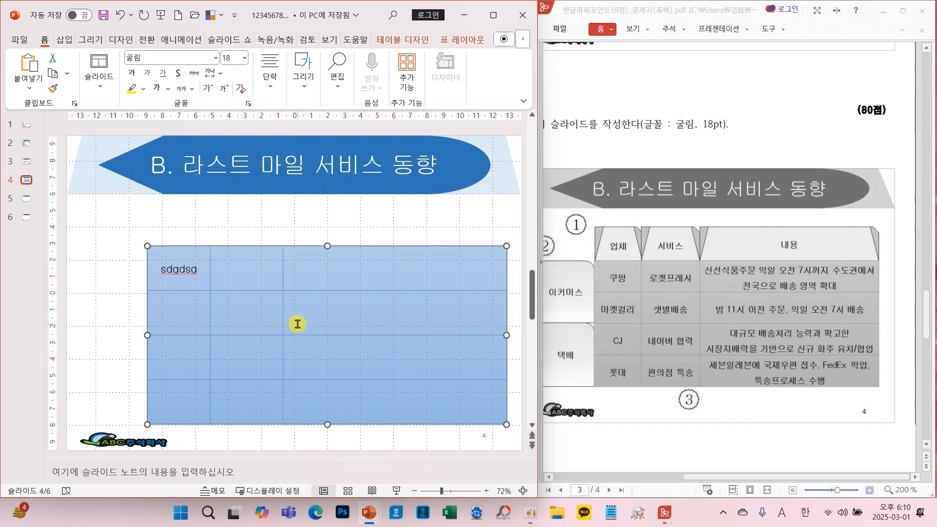
# Try merging the bottom two cells of the table's first column, and undo the merge
pyautogui.moveTo(184, 351)
pyautogui.mouseDown()
pyautogui.moveTo(185, 404)
pyautogui.moveTo(182, 356)
pyautogui.moveTo(175, 407)
pyautogui.mouseUp()
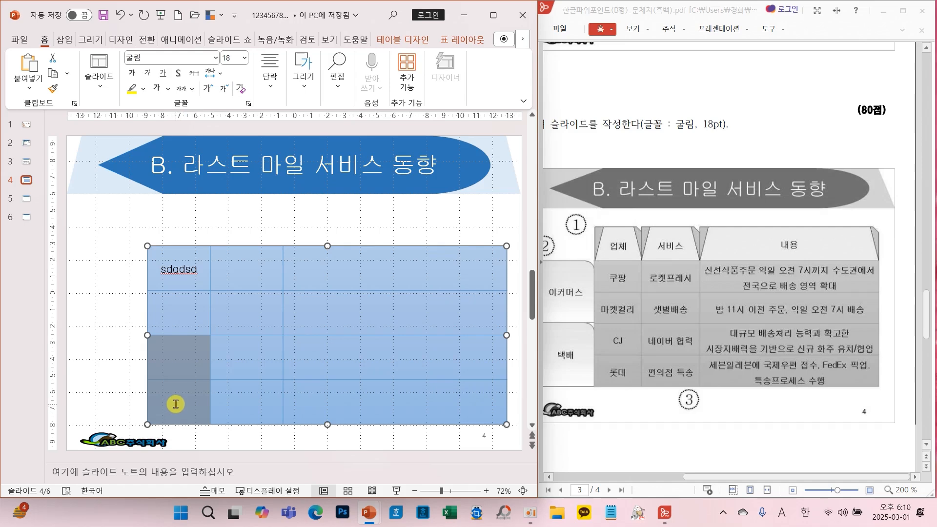
pyautogui.rightClick(176, 404)
pyautogui.click(221, 321)
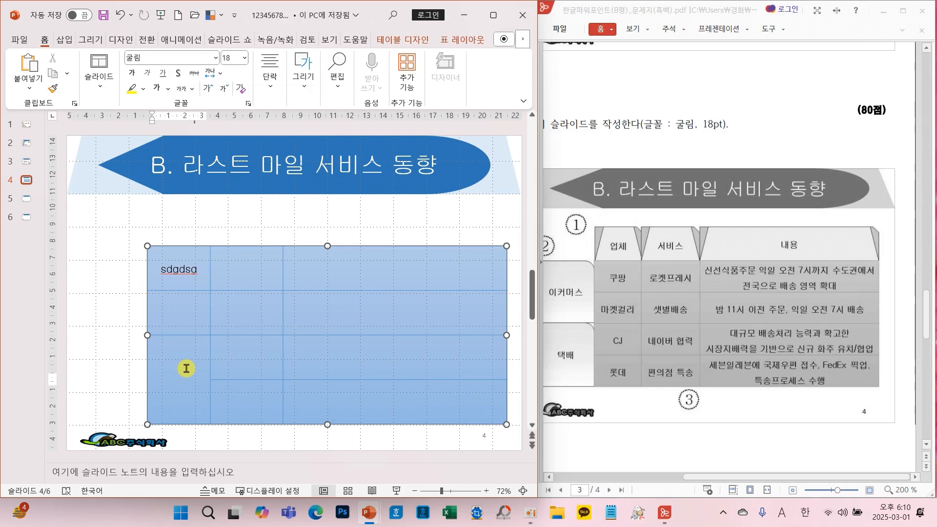
pyautogui.hotkey('ctrl', 'z')
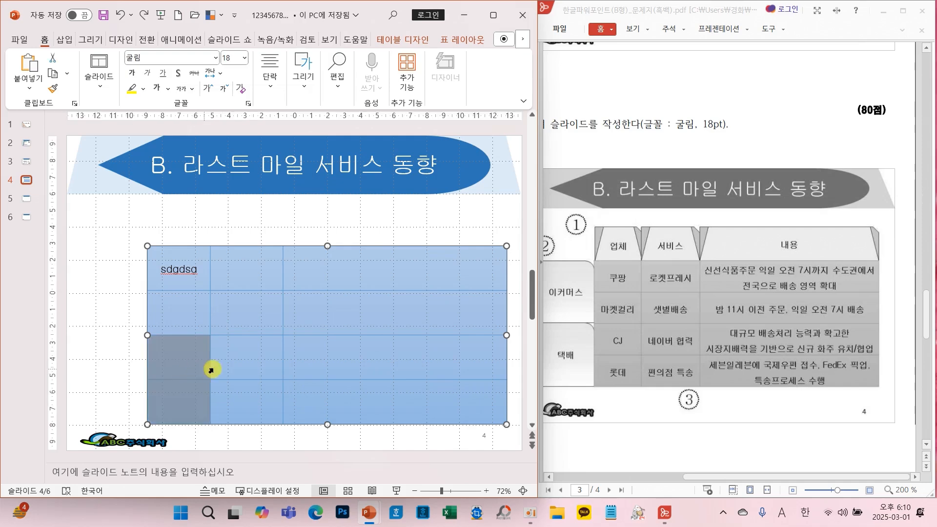
pyautogui.click(184, 362)
# Delete the test text and fill the table with the 쿠팡, 마켓컬리, CJ and 롯데 rows from the sample layout
pyautogui.moveTo(199, 270); pyautogui.dragTo(155, 268)
pyautogui.press('BackSpace')
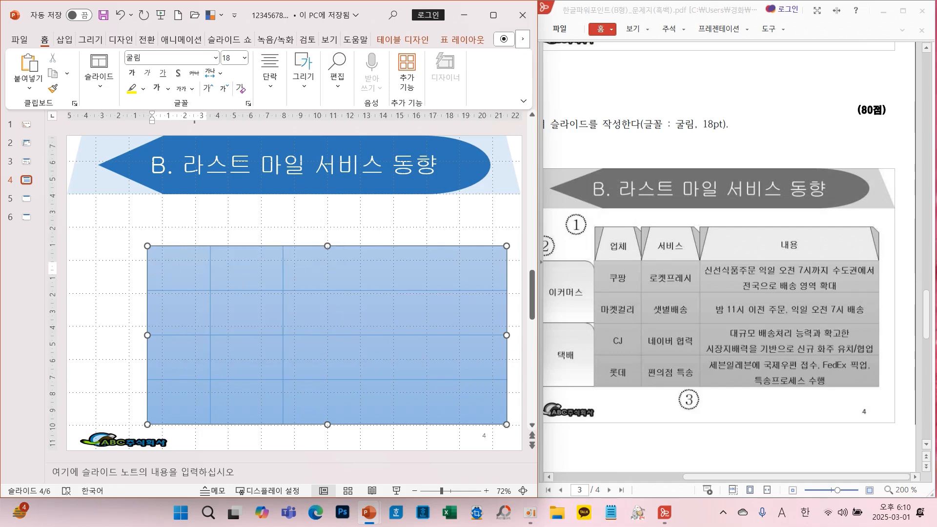
pyautogui.hotkey('ctrl', 'v')
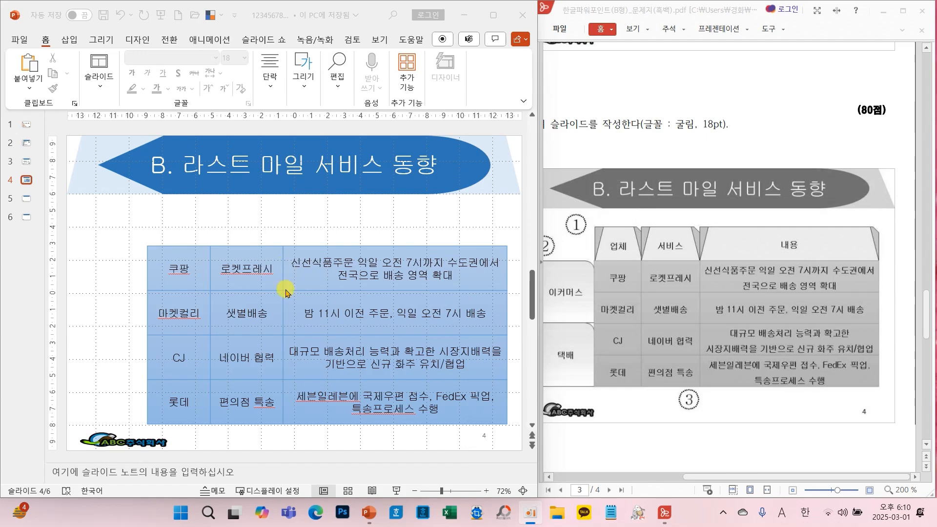
# Set the line spacing of the whole table's text on slide 4 to 1.5
pyautogui.click(400, 247)
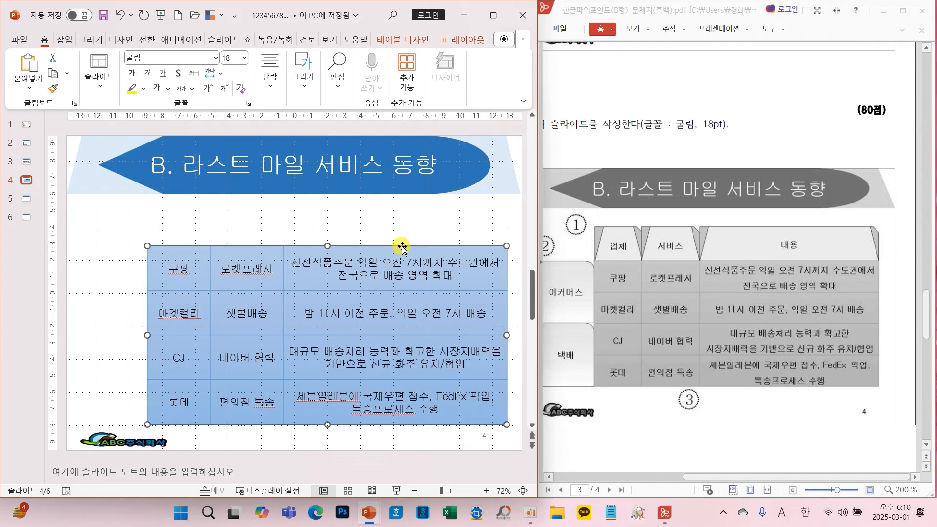
pyautogui.moveTo(402, 247)
pyautogui.mouseDown()
pyautogui.moveTo(433, 249)
pyautogui.moveTo(449, 233)
pyautogui.mouseUp()
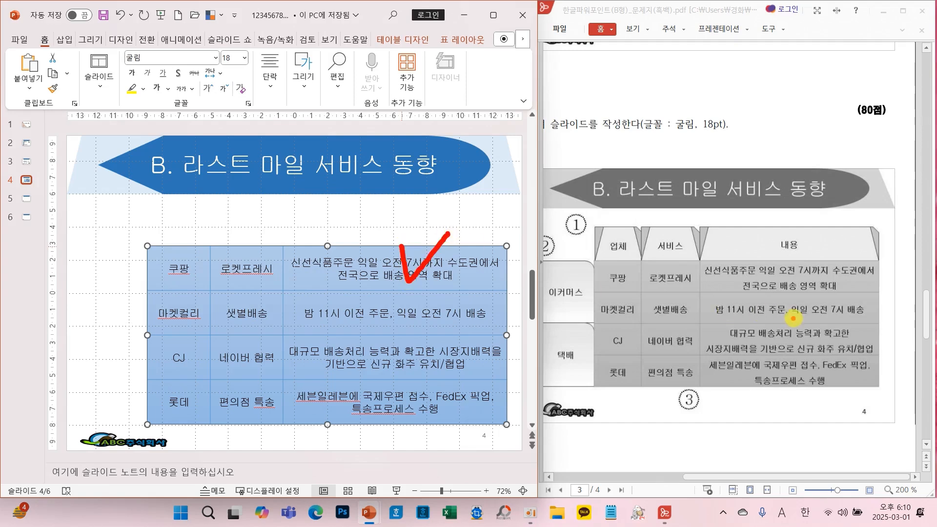
pyautogui.moveTo(784, 285); pyautogui.dragTo(864, 268)
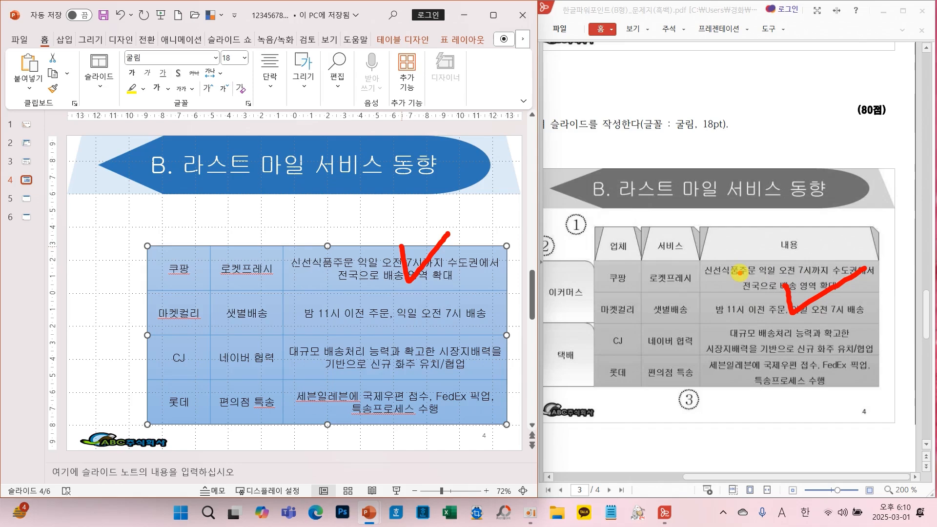
pyautogui.moveTo(755, 276)
pyautogui.mouseDown()
pyautogui.moveTo(742, 276)
pyautogui.moveTo(776, 283)
pyautogui.moveTo(762, 266)
pyautogui.mouseUp()
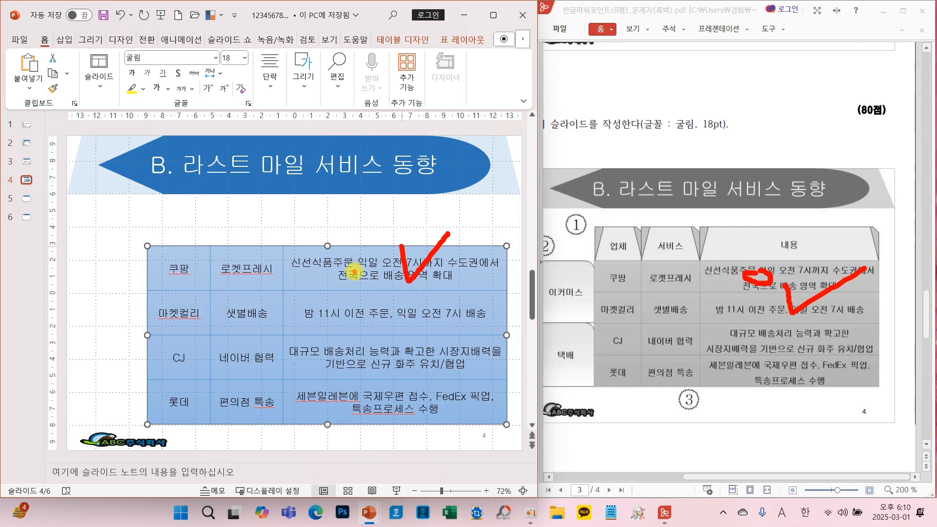
pyautogui.press('Escape')
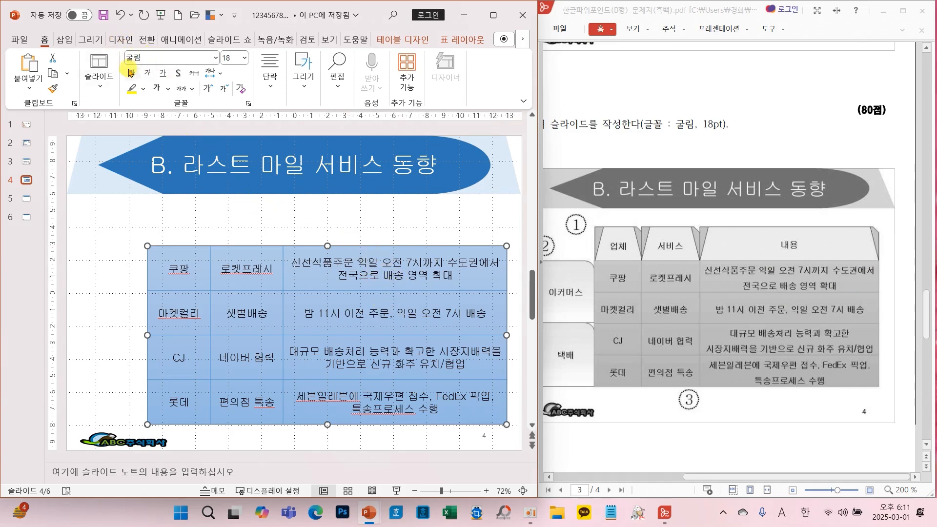
pyautogui.click(270, 81)
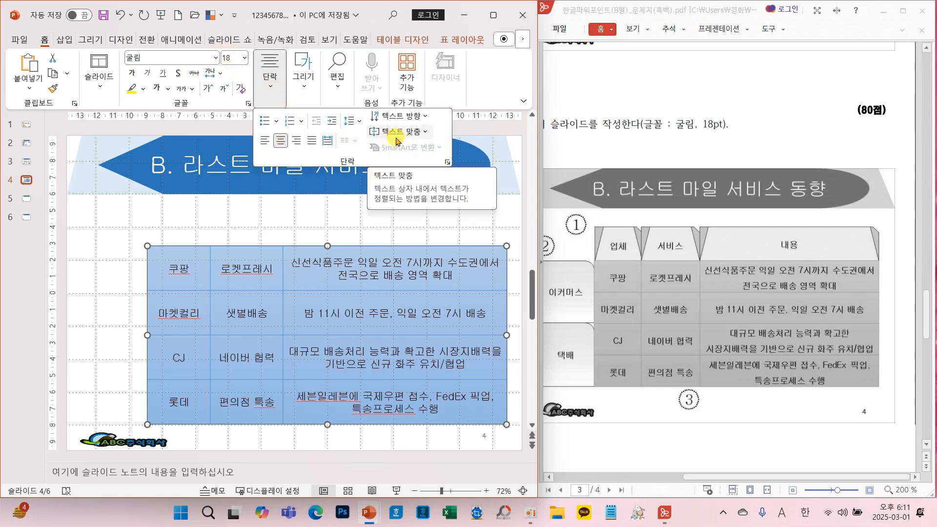
pyautogui.click(358, 121)
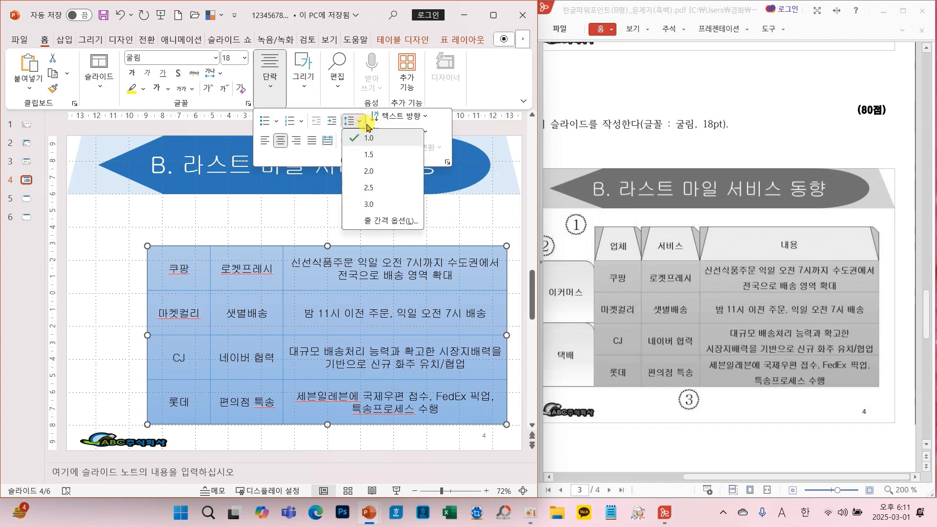
pyautogui.click(361, 155)
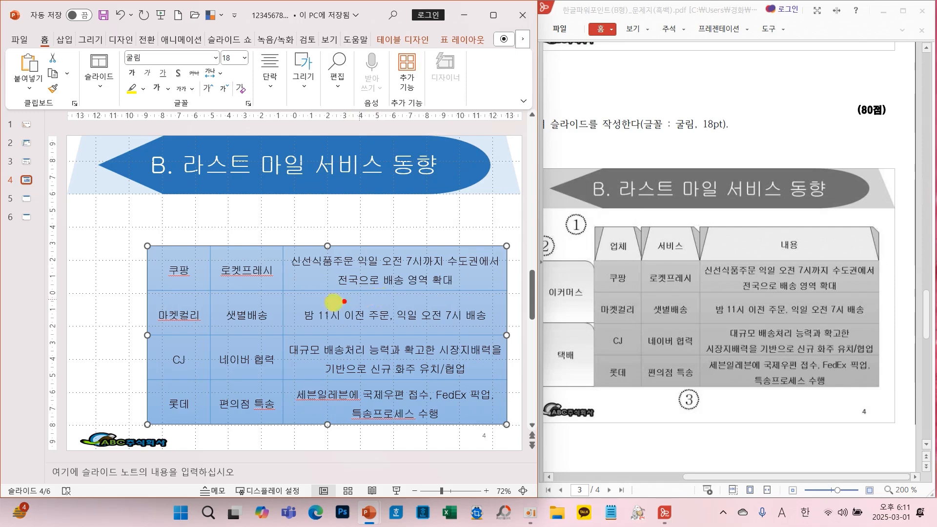
pyautogui.moveTo(296, 302)
pyautogui.mouseDown()
pyautogui.moveTo(323, 296)
pyautogui.moveTo(311, 316)
pyautogui.moveTo(328, 302)
pyautogui.moveTo(349, 312)
pyautogui.moveTo(333, 344)
pyautogui.moveTo(378, 333)
pyautogui.mouseUp()
pyautogui.moveTo(361, 296); pyautogui.dragTo(371, 334)
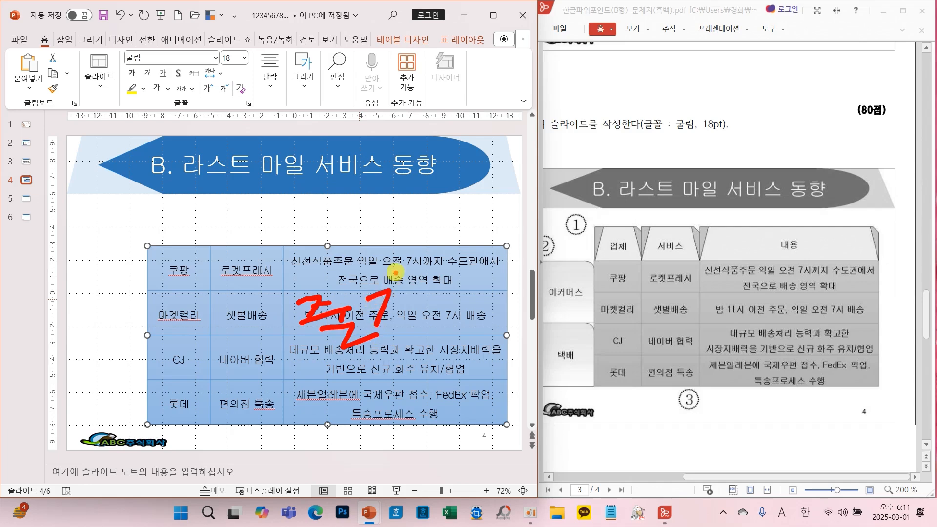
pyautogui.moveTo(397, 272)
pyautogui.mouseDown()
pyautogui.moveTo(385, 330)
pyautogui.moveTo(415, 333)
pyautogui.mouseUp()
pyautogui.moveTo(433, 293)
pyautogui.mouseDown()
pyautogui.moveTo(463, 308)
pyautogui.moveTo(456, 319)
pyautogui.mouseUp()
pyautogui.moveTo(471, 292)
pyautogui.mouseDown()
pyautogui.moveTo(513, 287)
pyautogui.moveTo(522, 354)
pyautogui.mouseUp()
pyautogui.moveTo(396, 361); pyautogui.dragTo(384, 400)
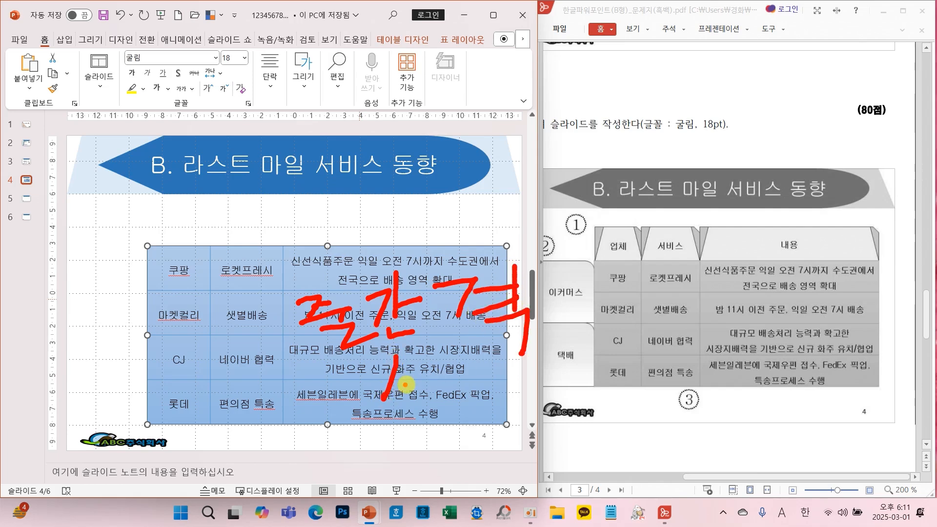
pyautogui.click(406, 389)
pyautogui.moveTo(470, 364)
pyautogui.mouseDown()
pyautogui.moveTo(434, 377)
pyautogui.moveTo(464, 397)
pyautogui.moveTo(435, 397)
pyautogui.mouseUp()
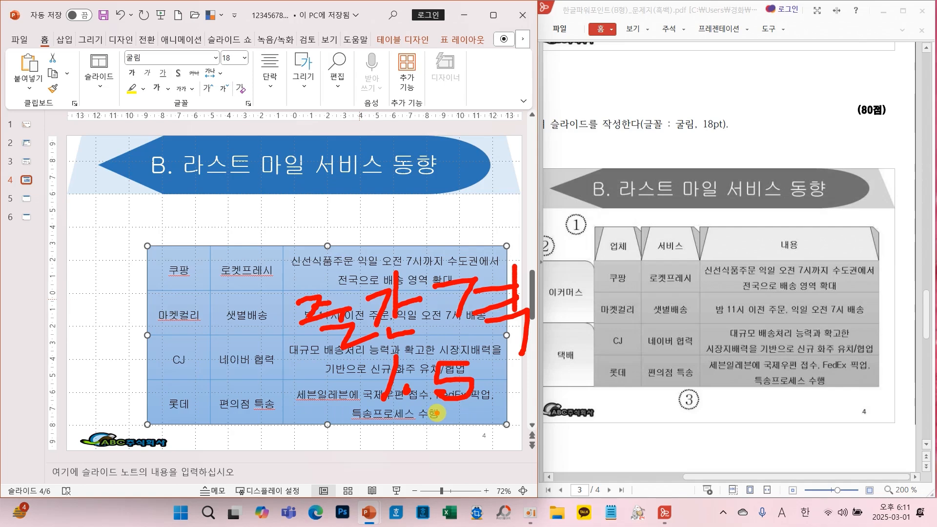
pyautogui.press('Escape')
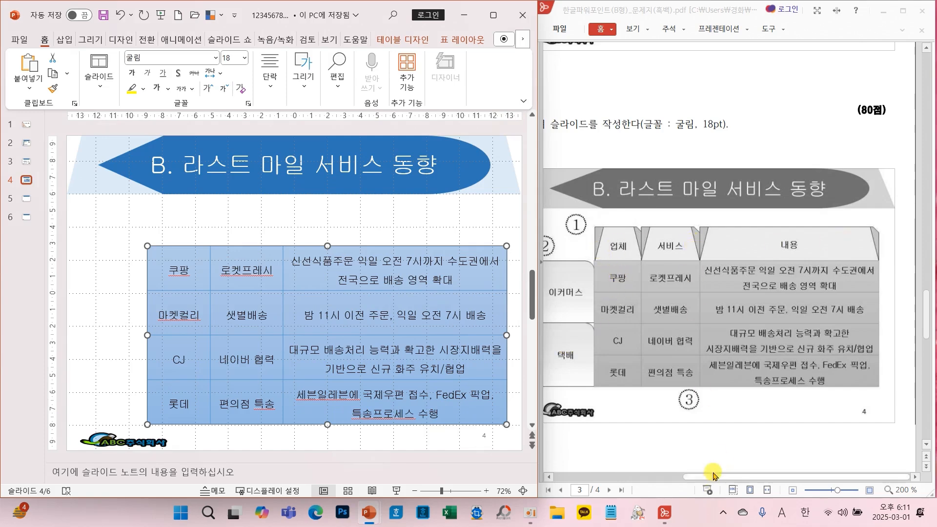
# Draw a snipped-single-corner rectangle directly above the table's first column and fit it to the column's width
pyautogui.moveTo(714, 477); pyautogui.dragTo(574, 485)
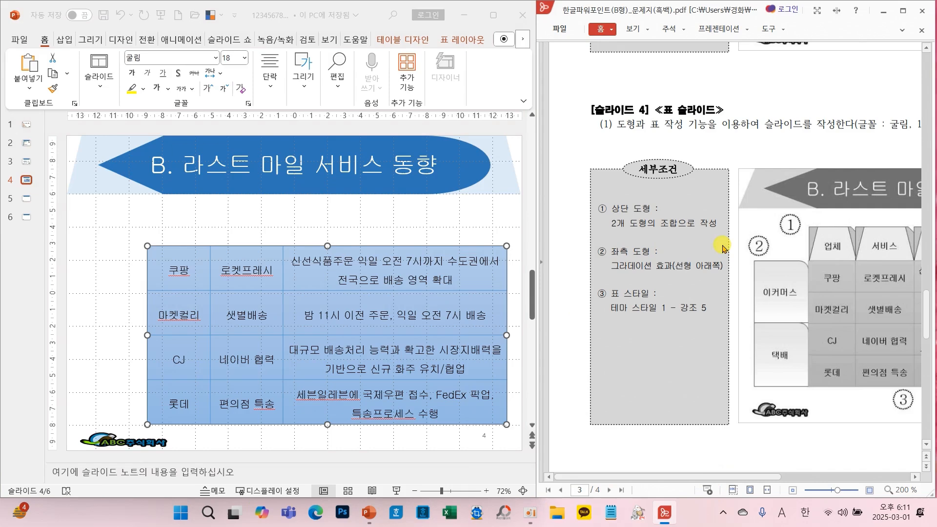
pyautogui.moveTo(693, 477); pyautogui.dragTo(806, 481)
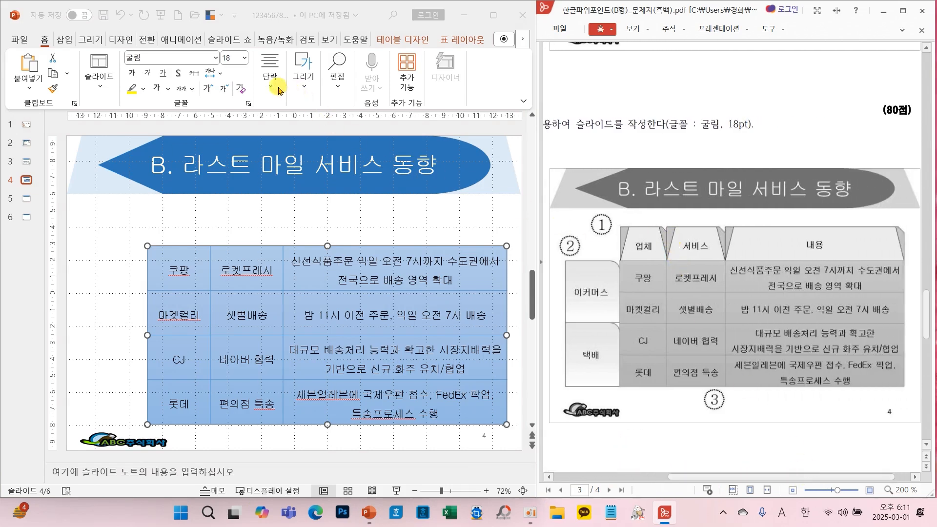
pyautogui.click(299, 90)
pyautogui.click(388, 132)
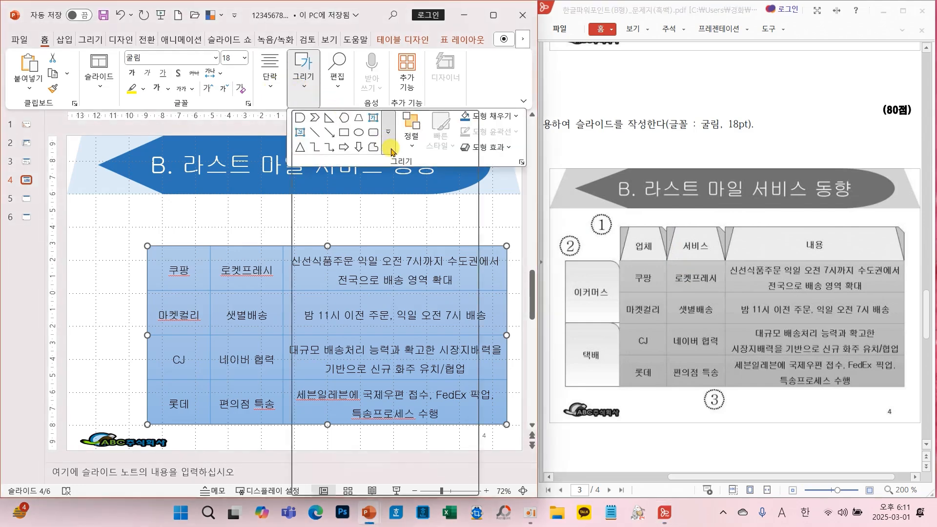
pyautogui.click(330, 229)
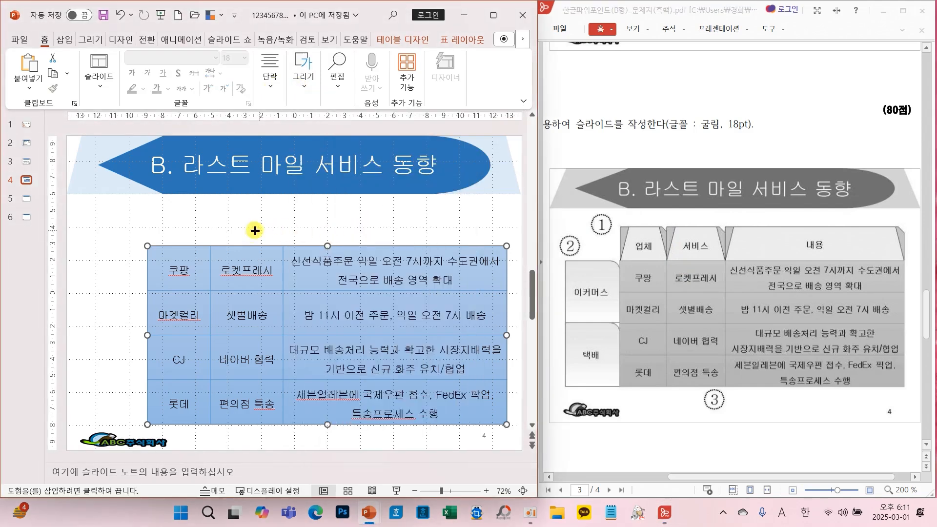
pyautogui.moveTo(209, 244); pyautogui.dragTo(148, 206)
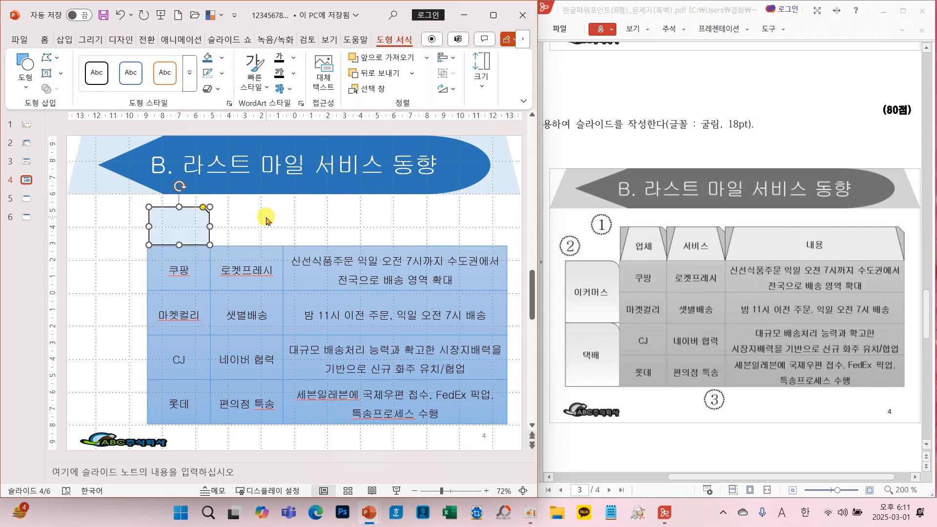
pyautogui.hotkey('ctrl', 'Down')
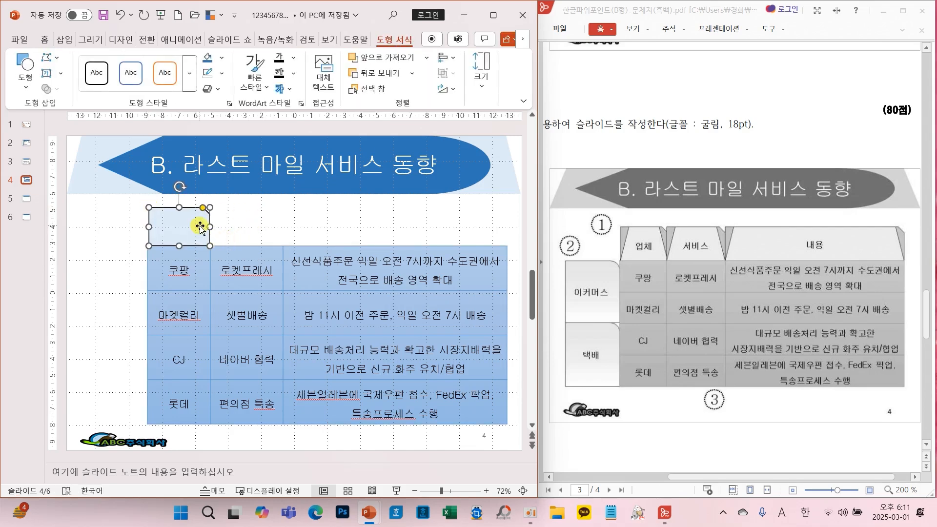
pyautogui.moveTo(210, 227); pyautogui.dragTo(211, 227)
pyautogui.moveTo(146, 228); pyautogui.dragTo(144, 229)
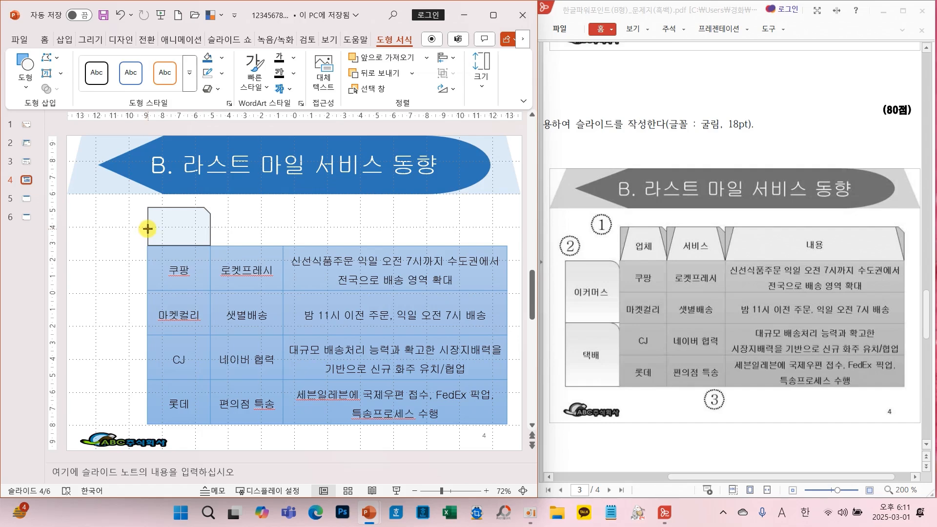
pyautogui.moveTo(147, 228); pyautogui.dragTo(147, 228)
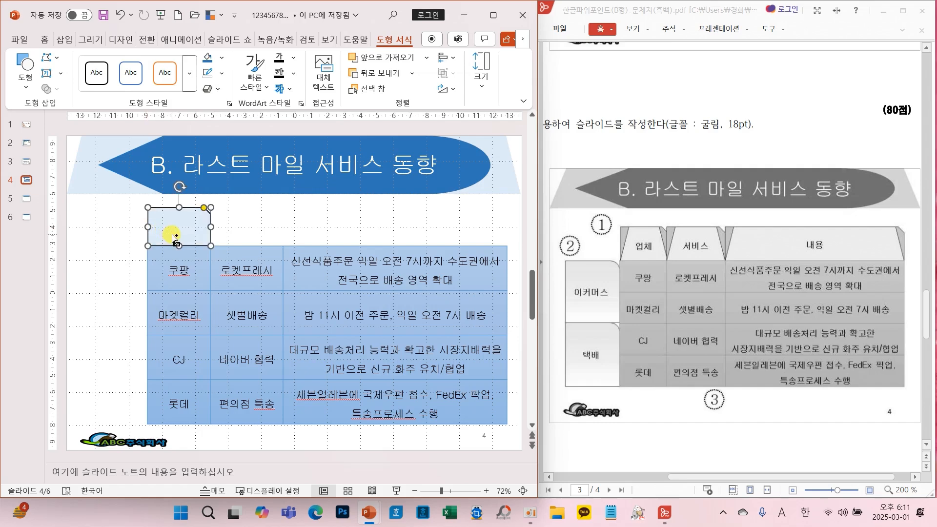
# Fill the header rectangle with dark blue and copy it above the second and third columns, matching each column's width
pyautogui.click(223, 59)
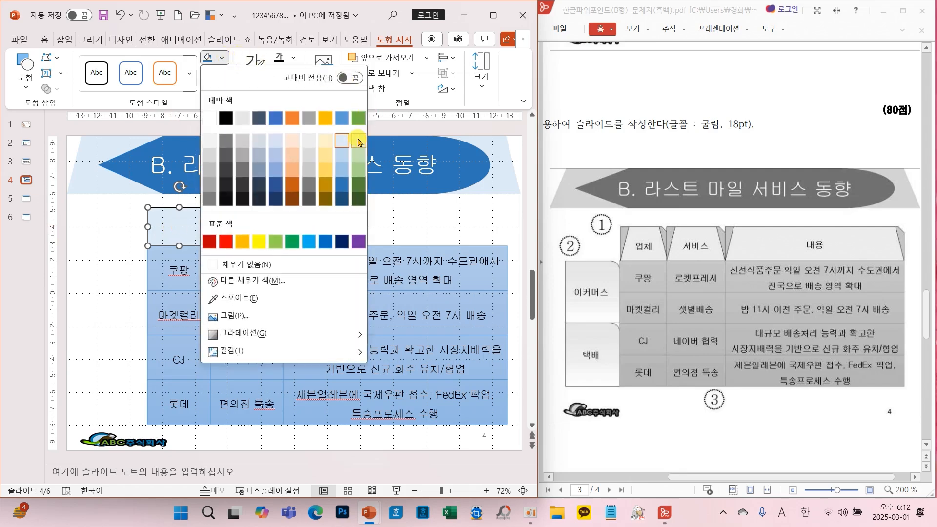
pyautogui.click(342, 187)
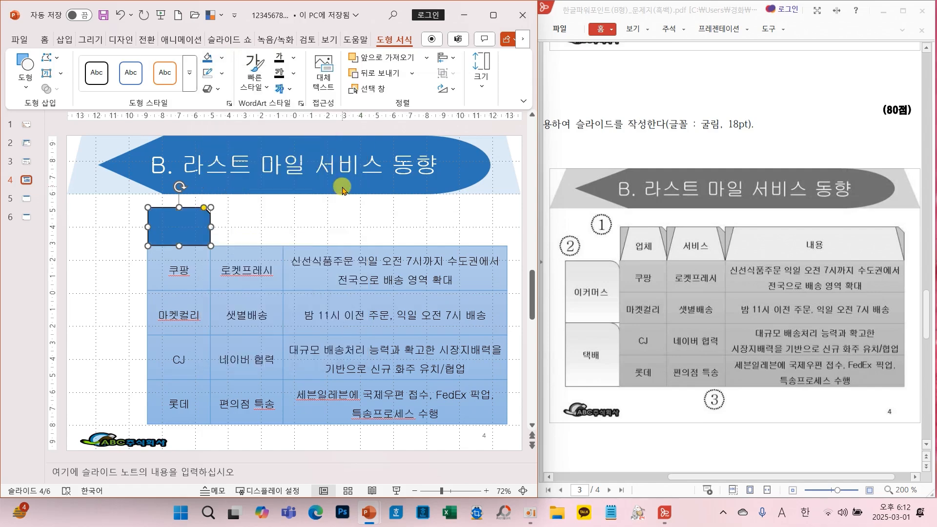
pyautogui.moveTo(180, 228); pyautogui.dragTo(506, 221)
pyautogui.click(105, 246)
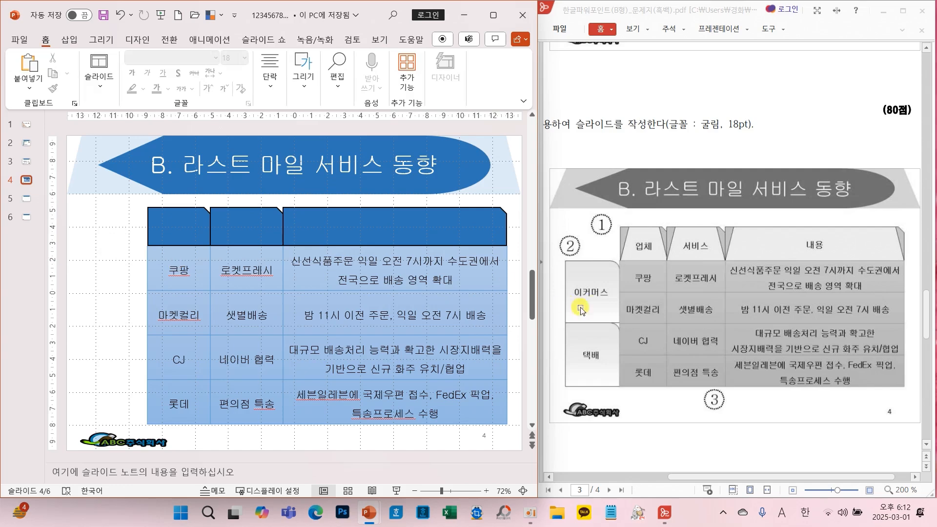
# Add a light blue trapezoid on top of each of the three dark blue header rectangles, fitted to its width
pyautogui.click(303, 68)
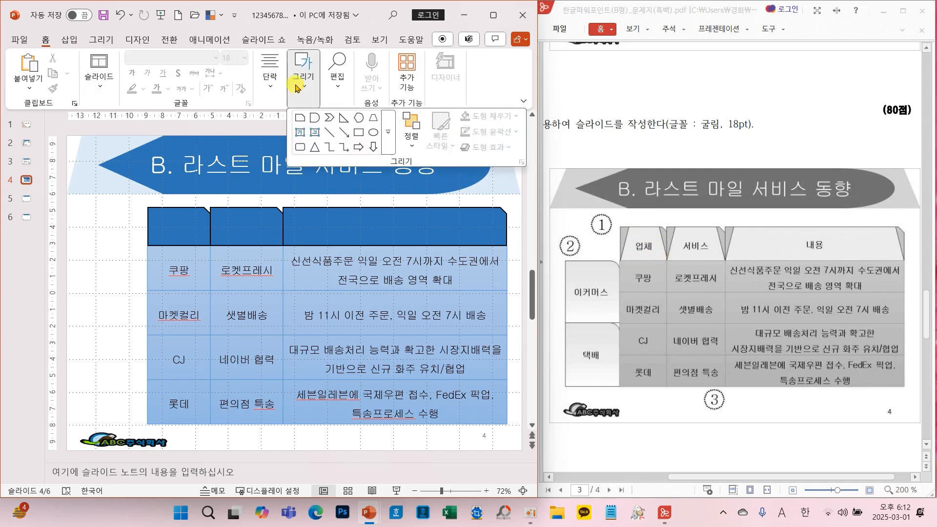
pyautogui.click(387, 142)
pyautogui.click(388, 268)
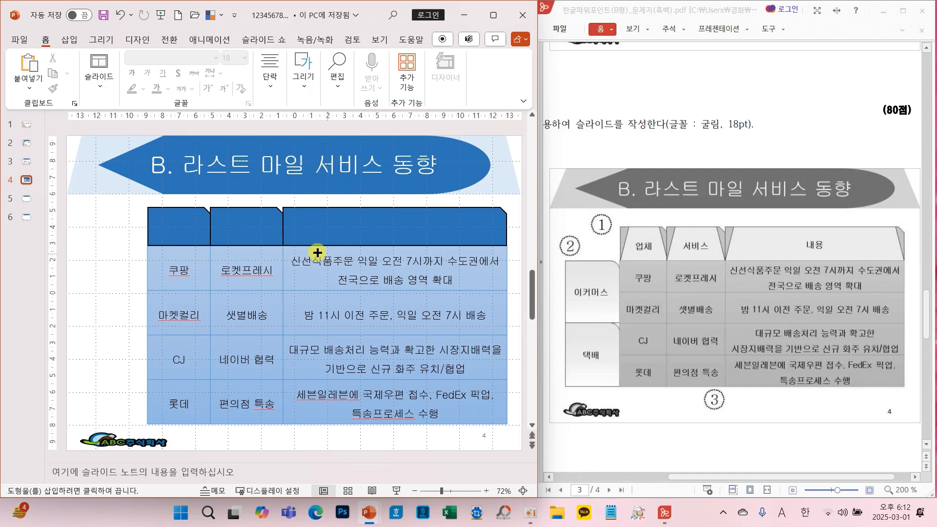
pyautogui.moveTo(211, 245)
pyautogui.mouseDown()
pyautogui.moveTo(146, 209)
pyautogui.moveTo(273, 226)
pyautogui.moveTo(242, 224)
pyautogui.moveTo(258, 231)
pyautogui.moveTo(504, 223)
pyautogui.mouseUp()
# Label the header trapezoids 업체, 서비스 and 내용 to match the sample layout
pyautogui.write('so')
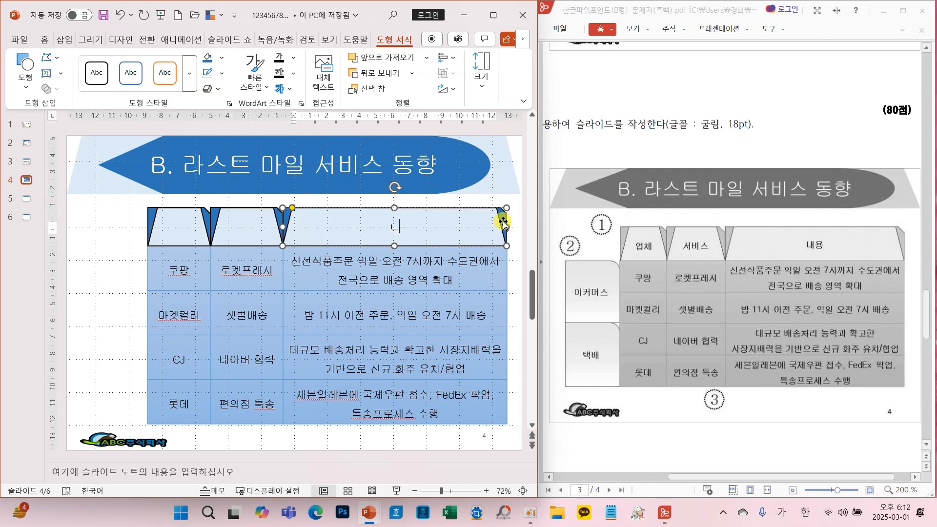
pyautogui.click(239, 220)
pyautogui.write('ㅅㅓ빗ㅡ')
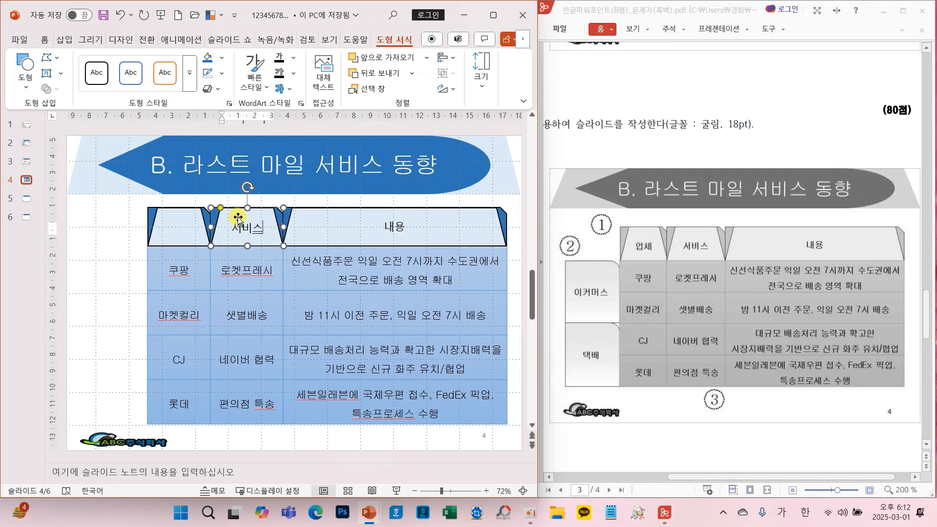
pyautogui.click(180, 232)
pyautogui.write('업')
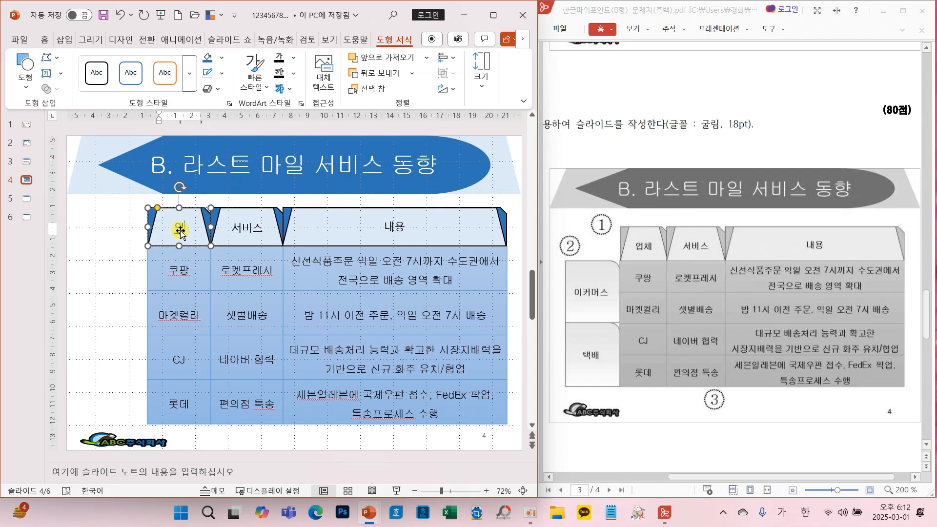
pyautogui.write('체')
pyautogui.click(106, 346)
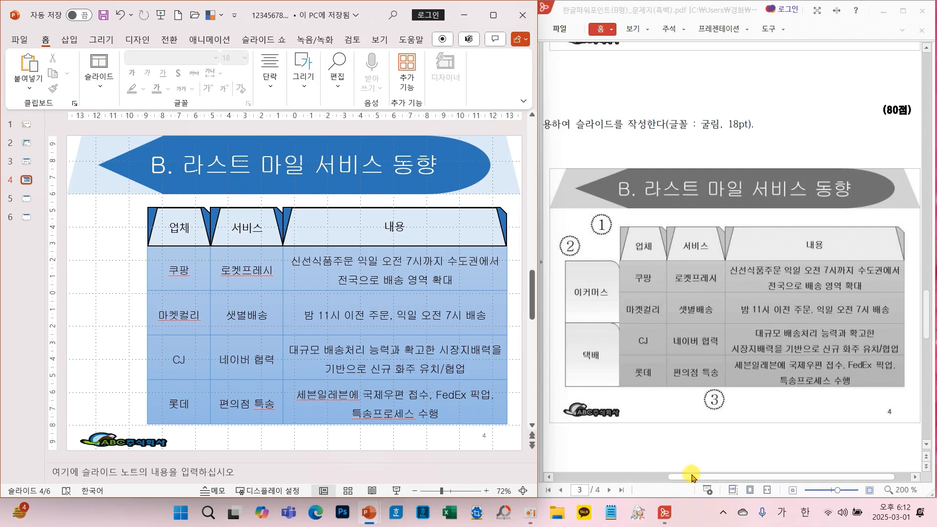
# Check the side-shape condition in the question PDF and draw a rounded-single-corner rectangle beside the table's 쿠팡 and 마켓컬리 rows
pyautogui.moveTo(694, 478); pyautogui.dragTo(604, 483)
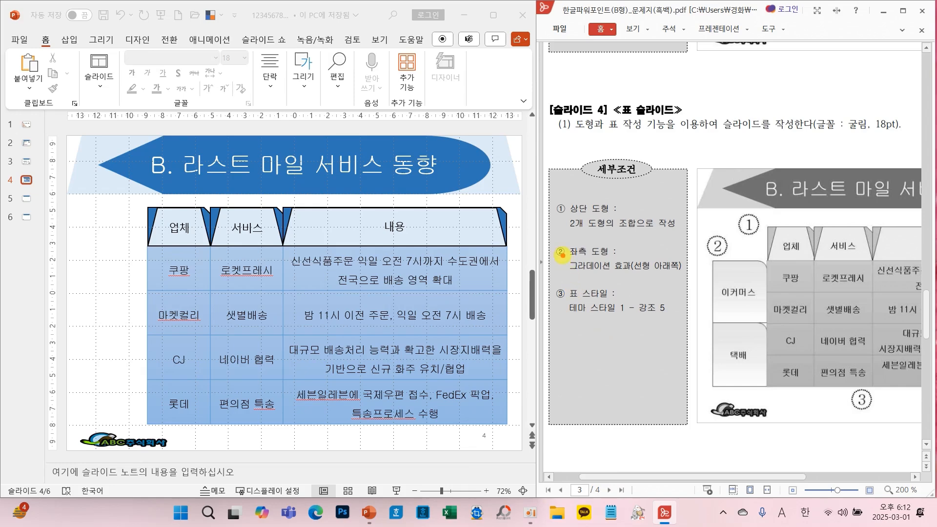
pyautogui.moveTo(562, 255); pyautogui.dragTo(691, 280)
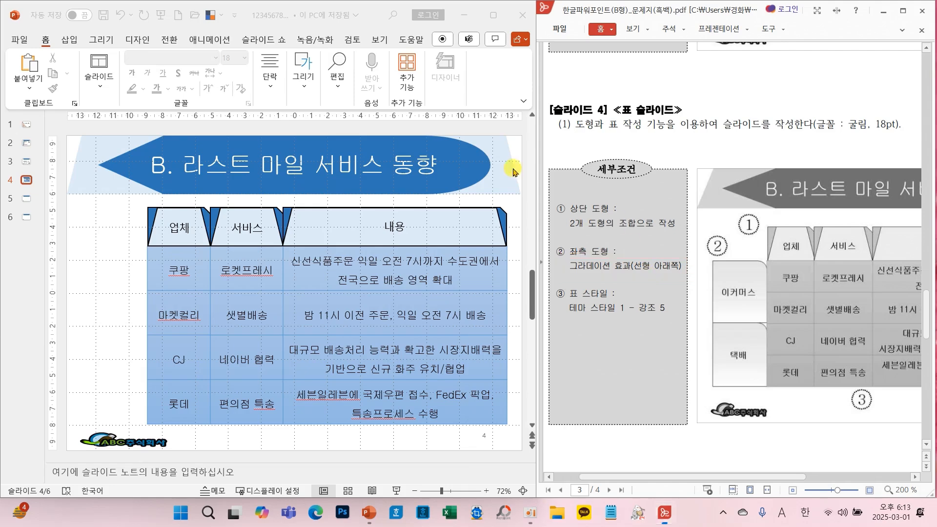
pyautogui.click(306, 91)
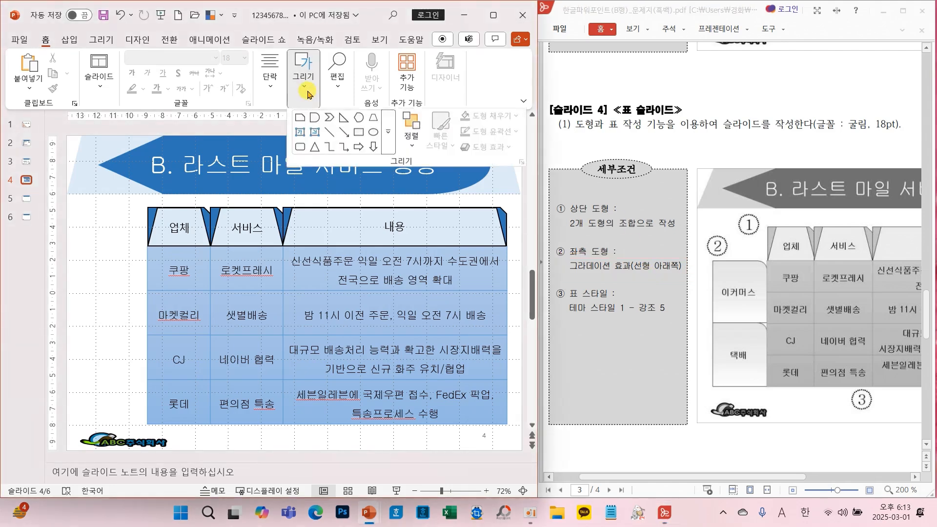
pyautogui.click(389, 148)
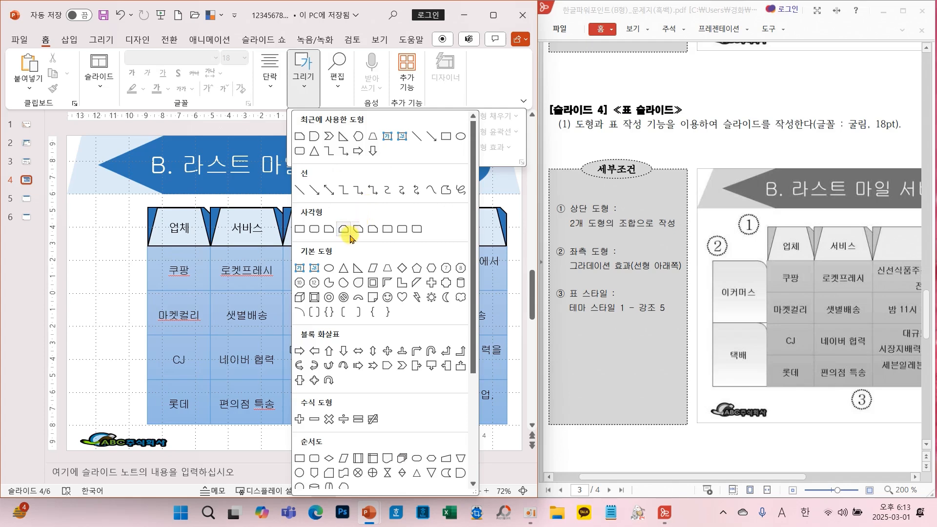
pyautogui.click(389, 230)
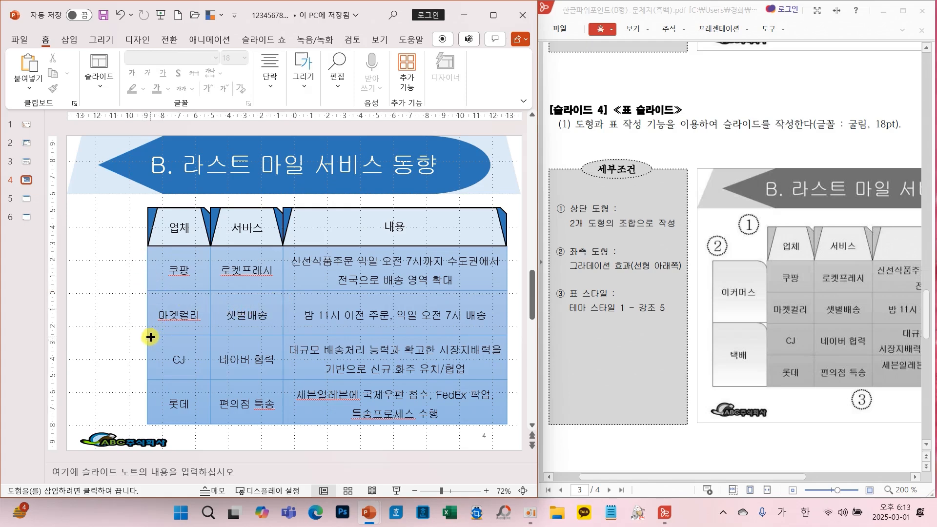
pyautogui.moveTo(147, 335); pyautogui.dragTo(77, 248)
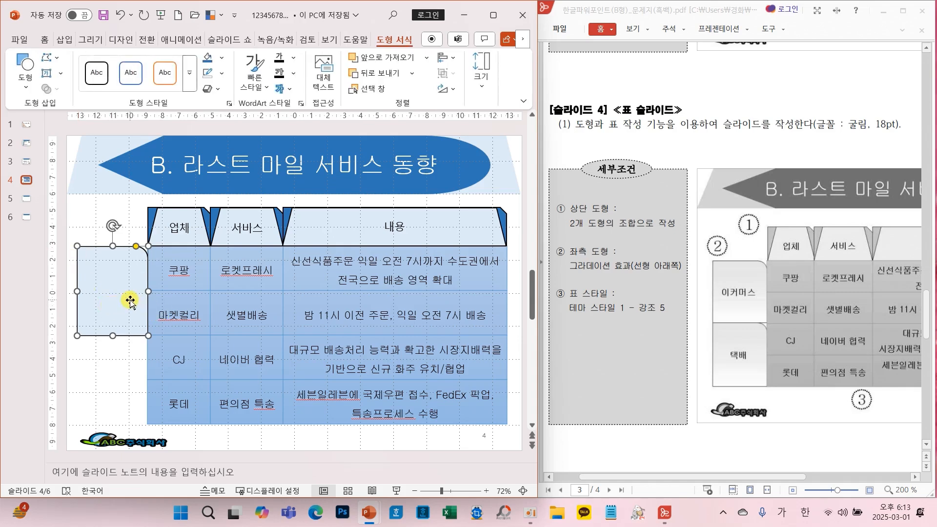
# Apply a linear-down gradient to the side shape and place a copy beside the CJ and 롯데 rows, fitted to the table's bottom edge
pyautogui.click(223, 60)
pyautogui.moveTo(260, 335)
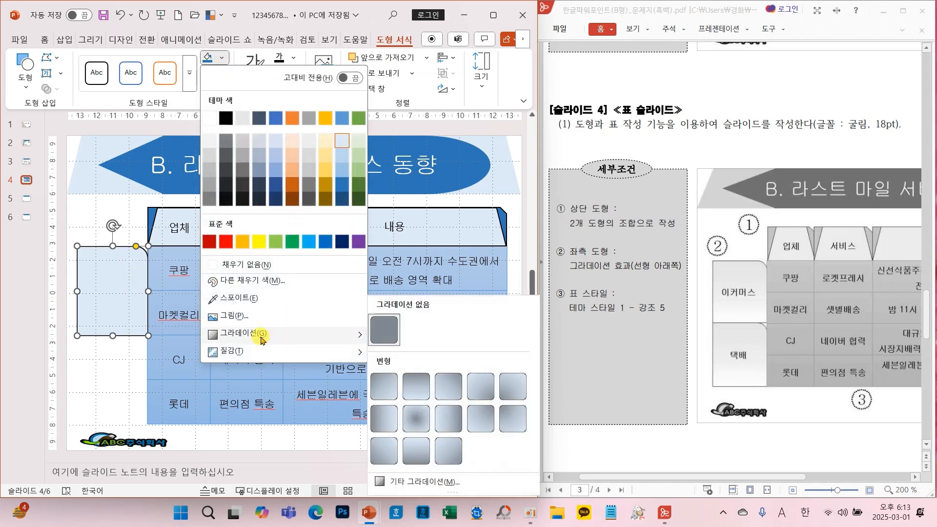
pyautogui.click(418, 387)
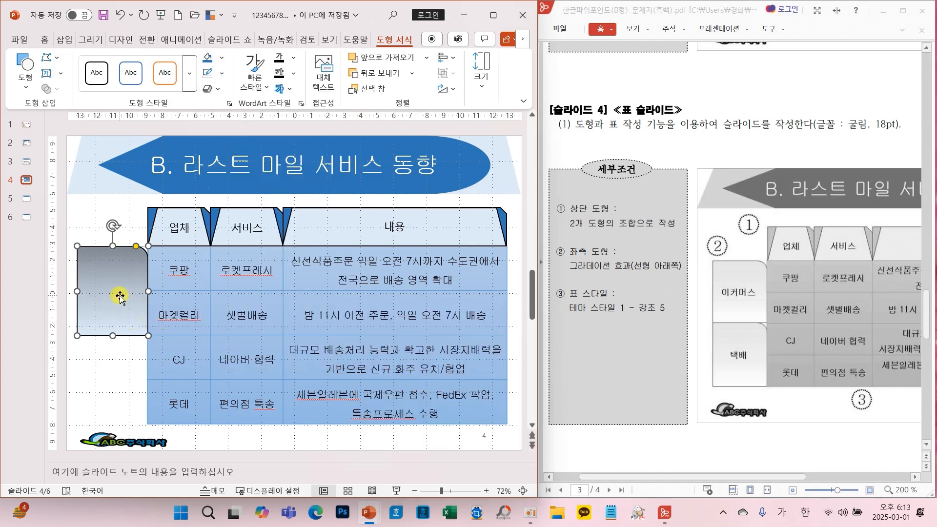
pyautogui.moveTo(118, 295); pyautogui.dragTo(108, 387)
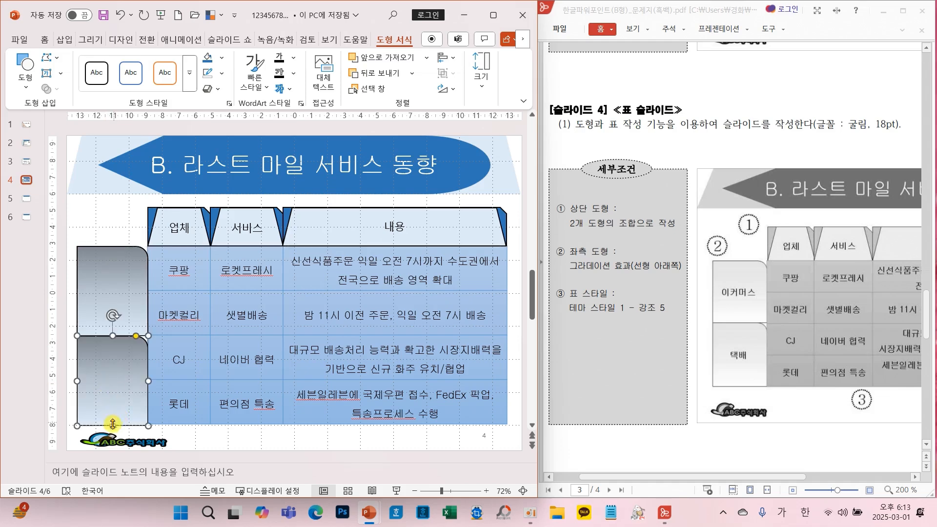
pyautogui.moveTo(111, 426); pyautogui.dragTo(112, 425)
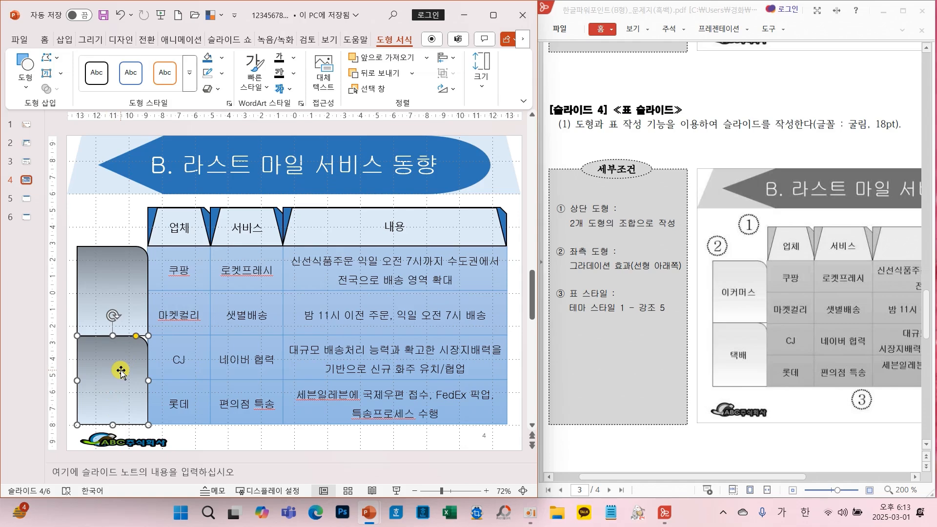
# Label the lower side shape 택배 and the upper side shape 이커머스
pyautogui.write('태')
pyautogui.write('배')
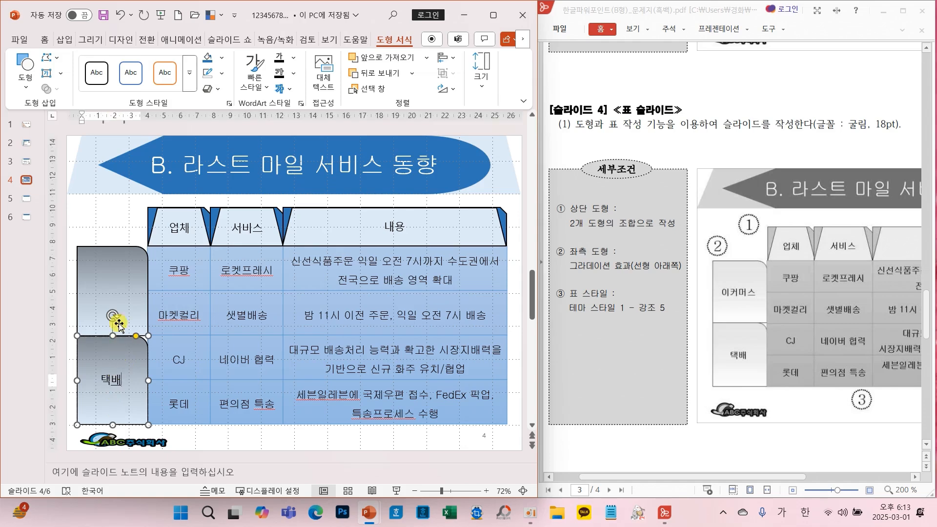
pyautogui.click(114, 285)
pyautogui.write('이커머')
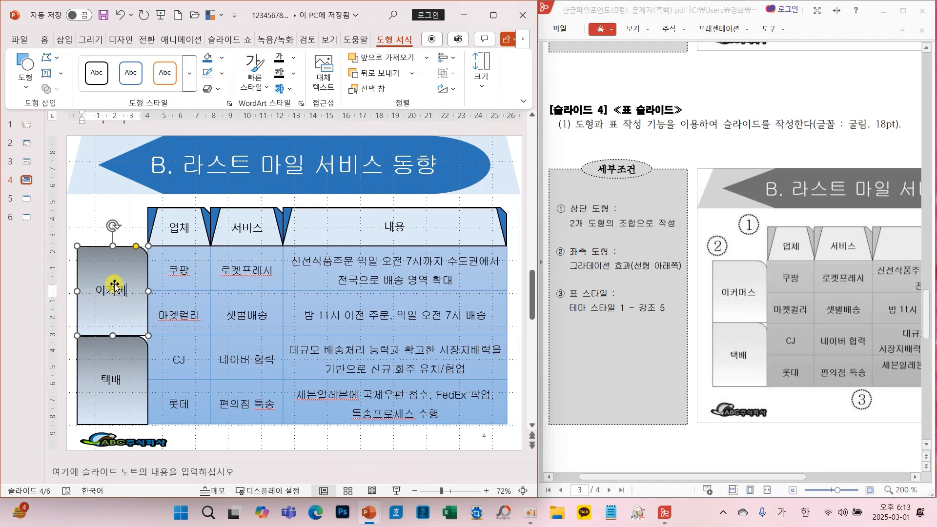
pyautogui.write('스')
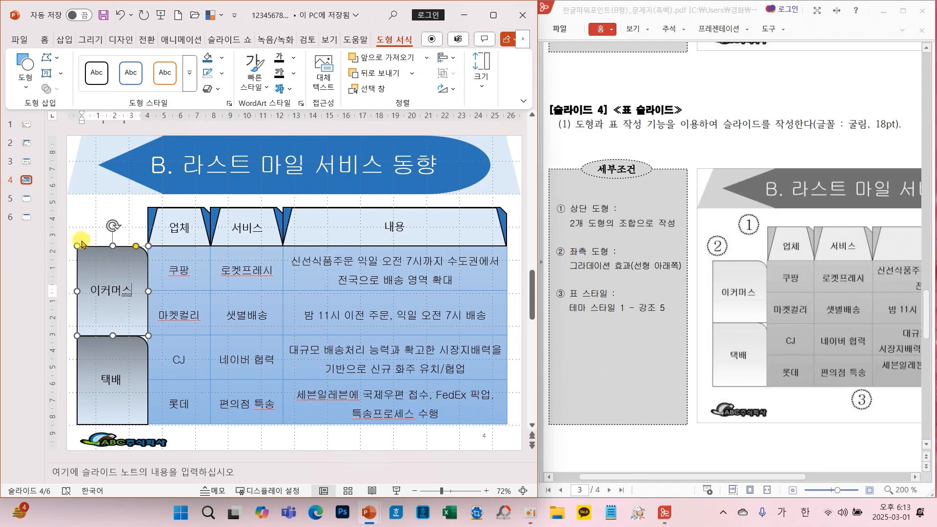
pyautogui.click(84, 204)
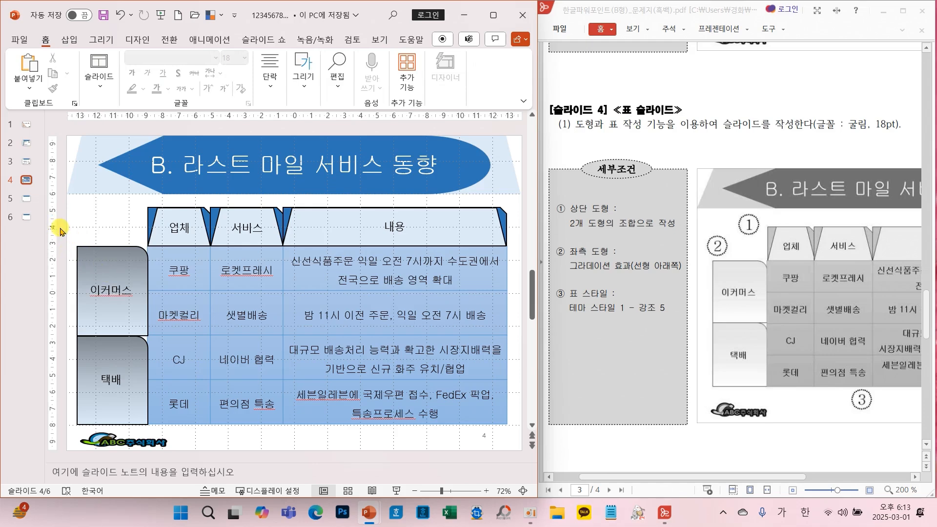
# Narrow both side shapes together slightly from their outer edge, keeping them against the table
pyautogui.moveTo(69, 226); pyautogui.dragTo(208, 443)
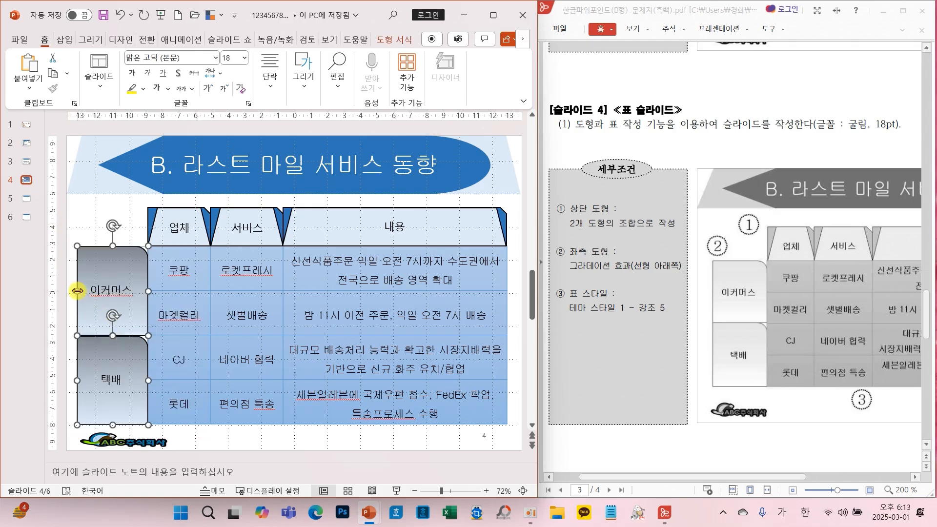
pyautogui.moveTo(73, 292); pyautogui.dragTo(79, 288)
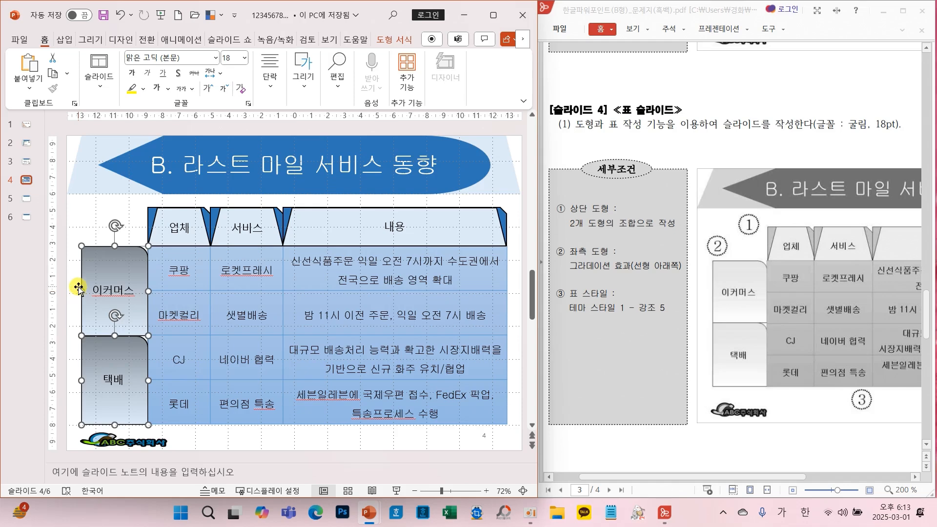
pyautogui.click(83, 214)
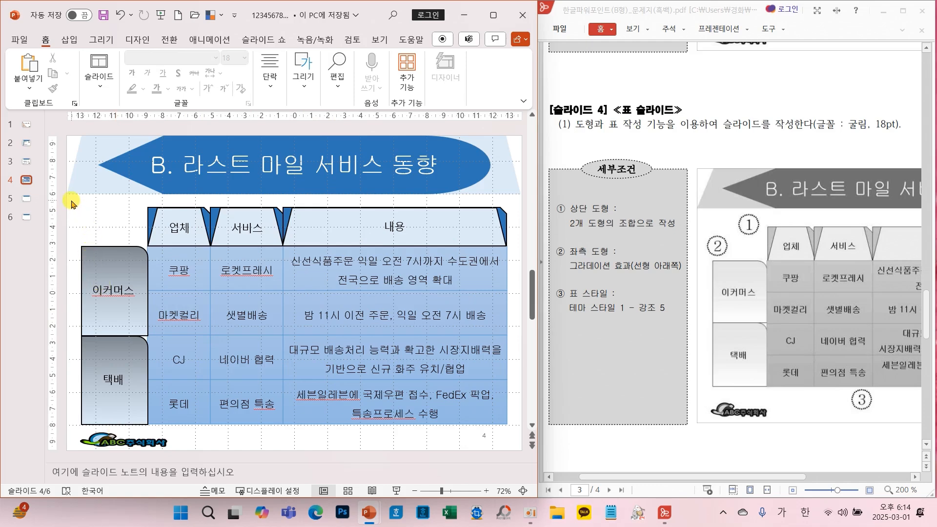
# Set the font of the table, header shapes and side shapes to 굴림 and save the presentation
pyautogui.moveTo(71, 204); pyautogui.dragTo(531, 433)
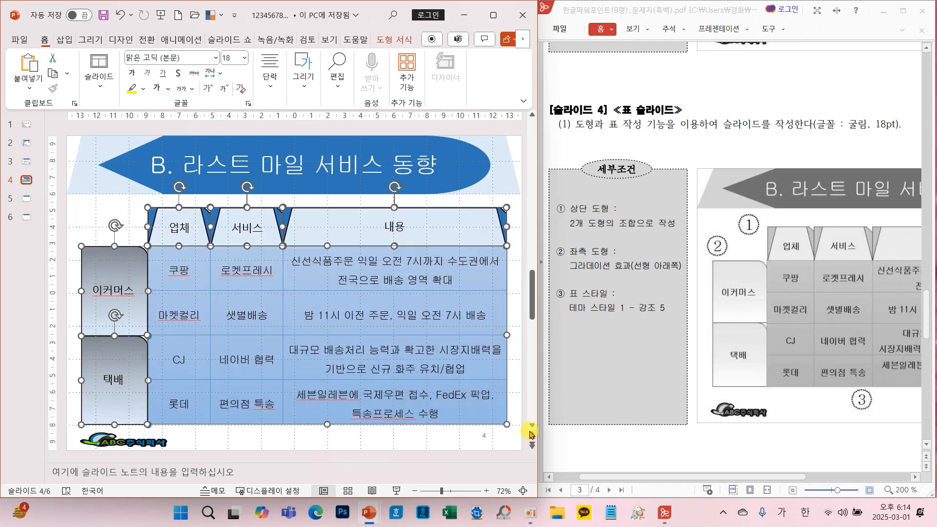
pyautogui.click(214, 58)
pyautogui.click(149, 176)
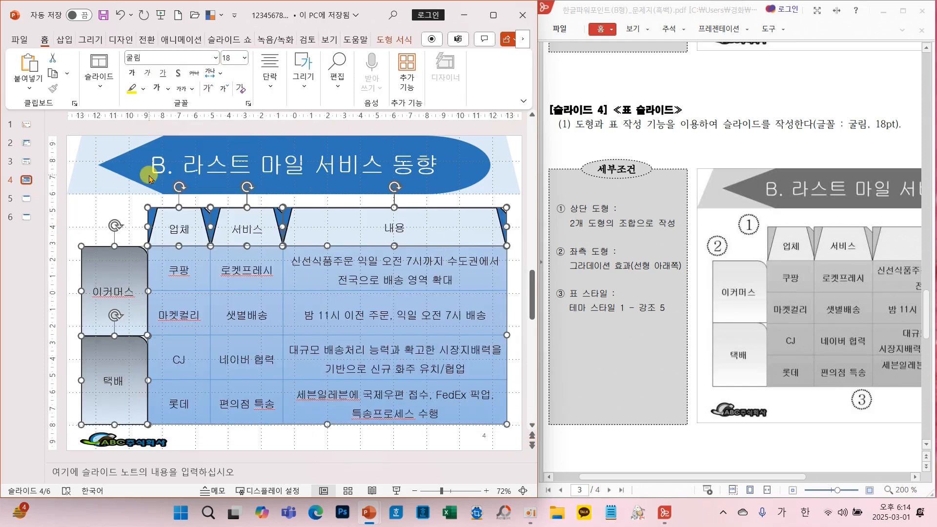
pyautogui.click(96, 213)
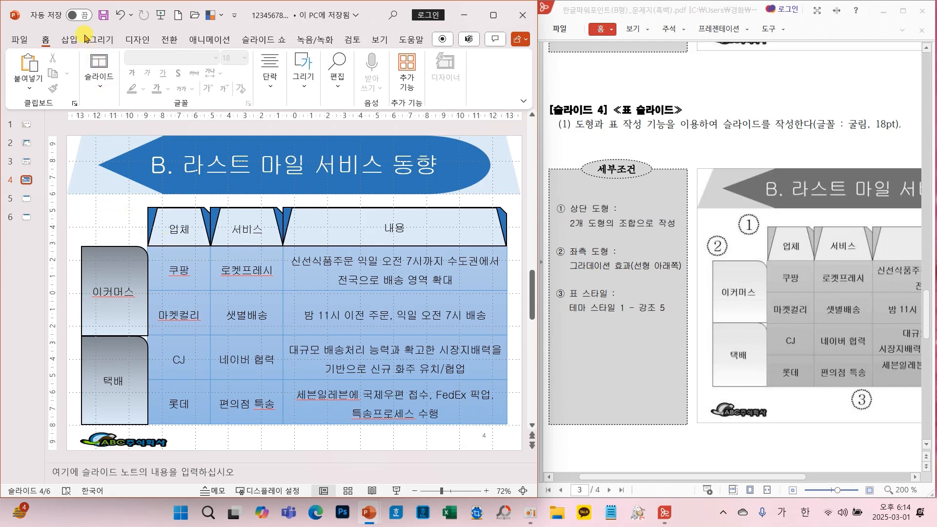
pyautogui.click(103, 19)
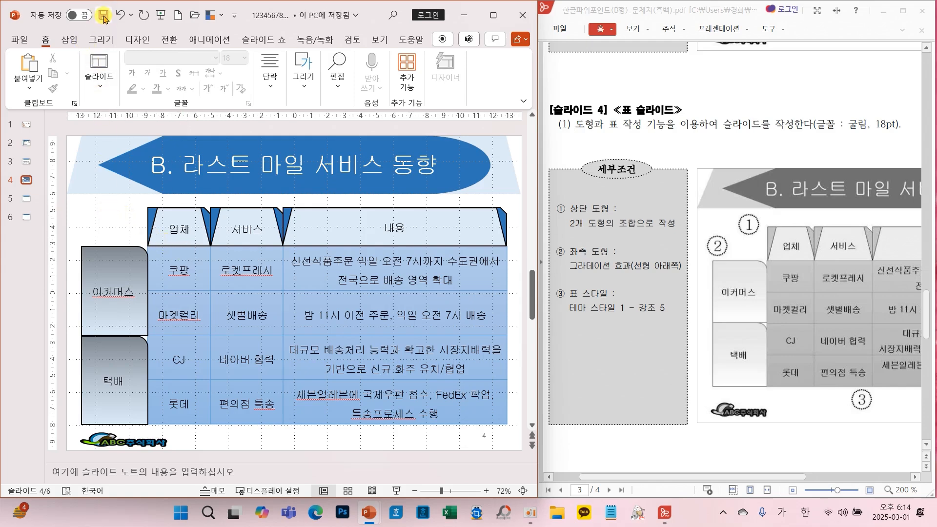
# Title slide 5 "C. 라스트 마일 딜리버리의 부상" as in the question PDF's chart slide sample
pyautogui.click(27, 200)
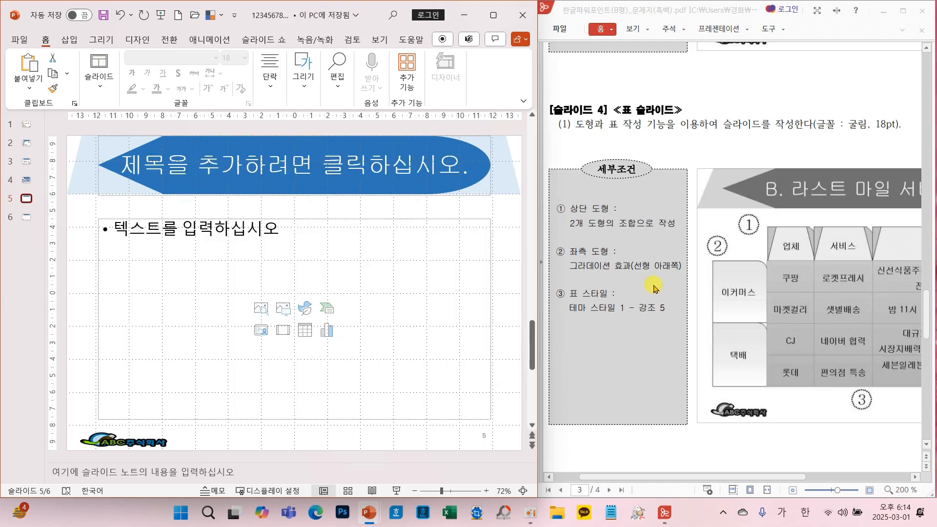
pyautogui.scroll(-8, 664, 277)
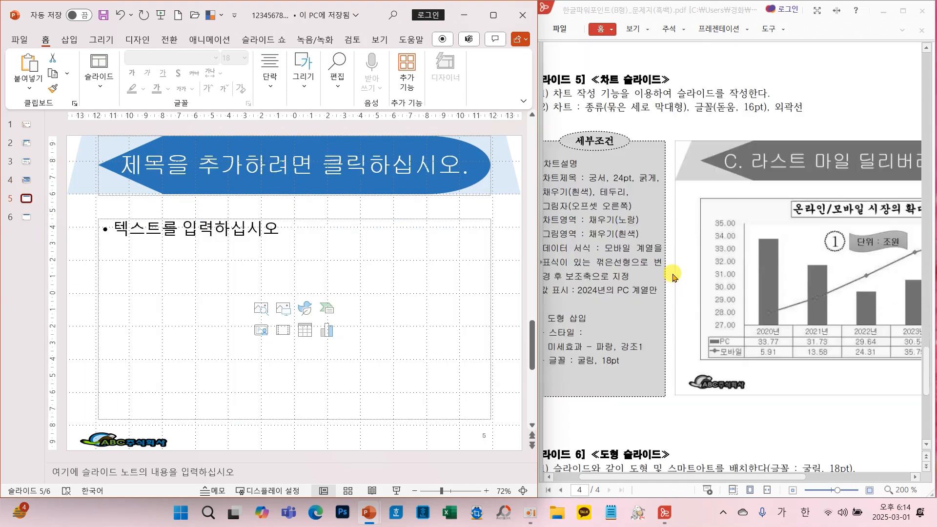
pyautogui.scroll(2, 672, 276)
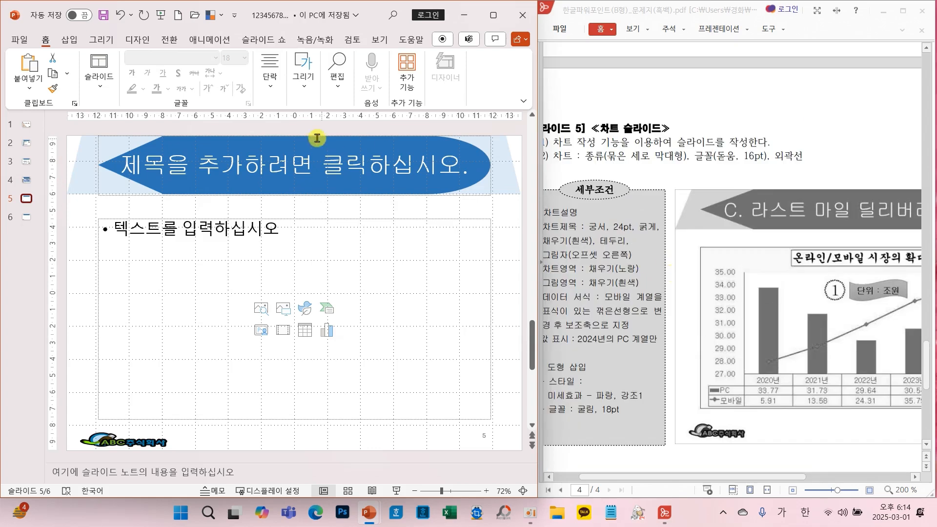
pyautogui.click(284, 167)
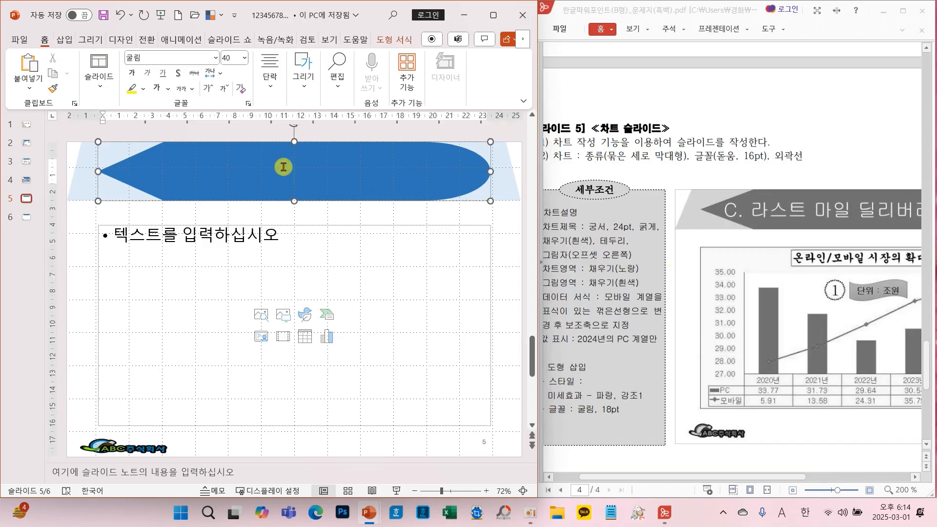
pyautogui.write('C. fkt')
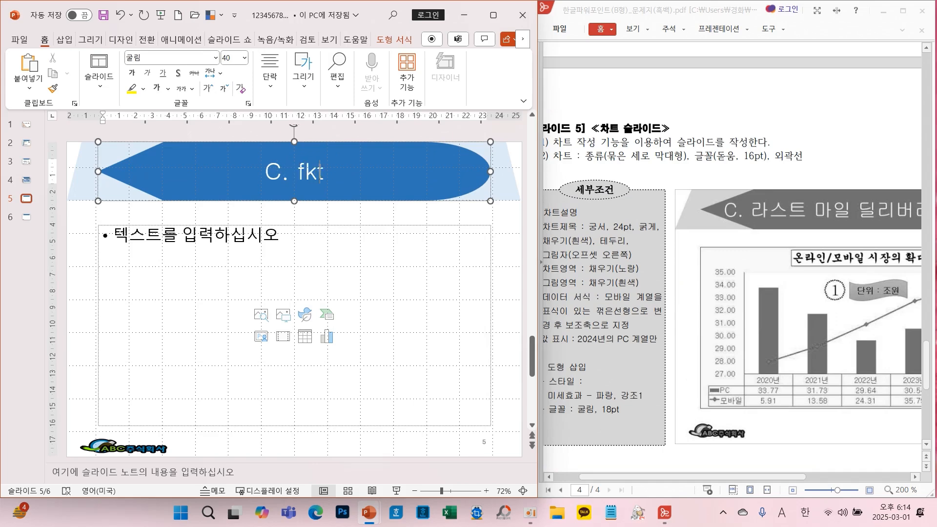
pyautogui.press('BackSpace')
pyautogui.press('BackSpace')
pyautogui.press('Hangul')
pyautogui.write('라스트 마일 ㄷ')
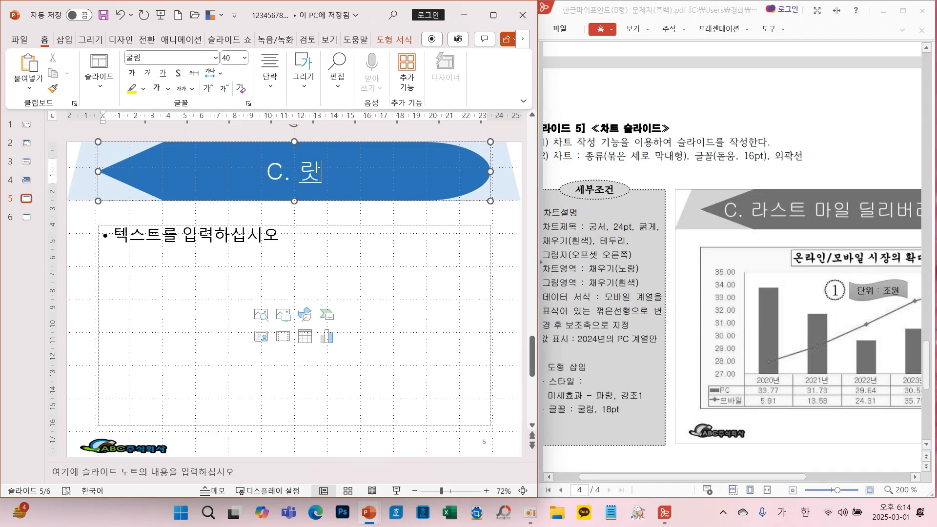
pyautogui.write('딜리버리')
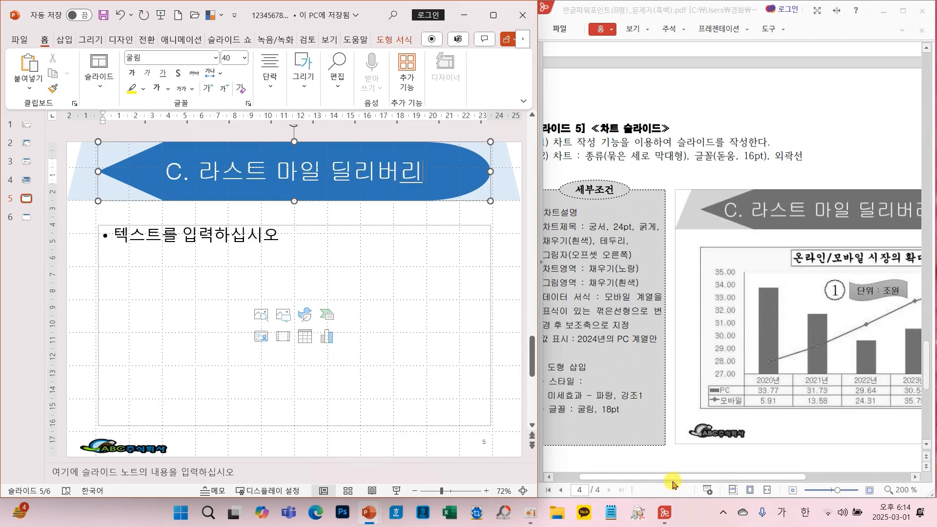
pyautogui.moveTo(672, 477); pyautogui.dragTo(749, 479)
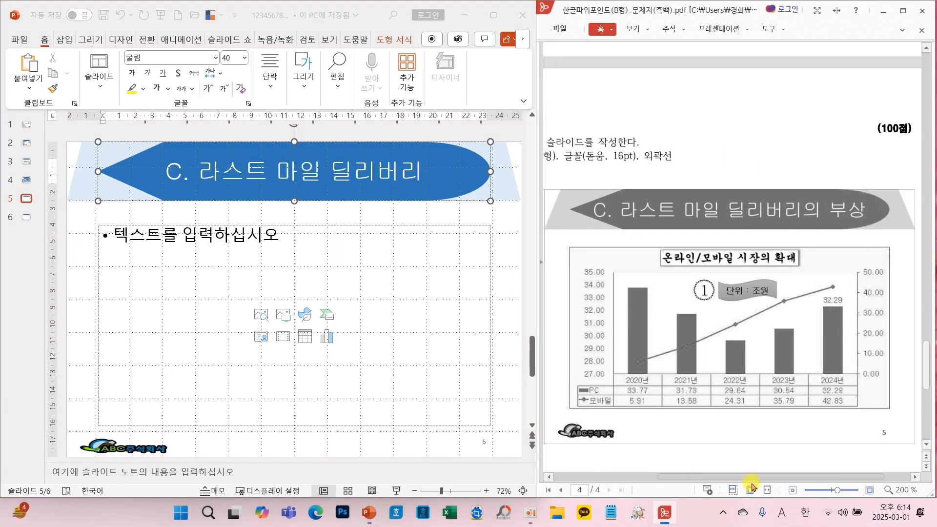
pyautogui.click(437, 176)
pyautogui.write('의 부상')
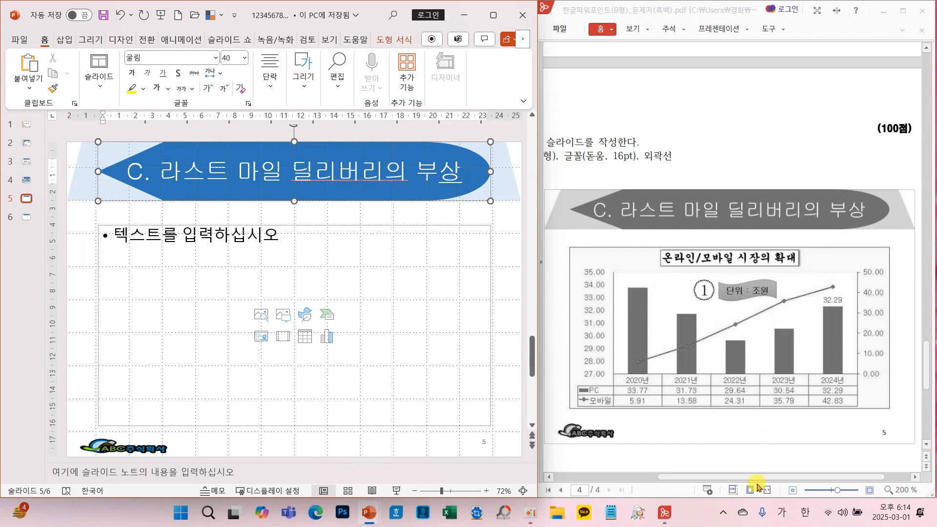
# Examine the slide 5 conditions in the question PDF for chart type, font, outline, detailed chart formatting and the inserted shape
pyautogui.moveTo(746, 478); pyautogui.dragTo(648, 471)
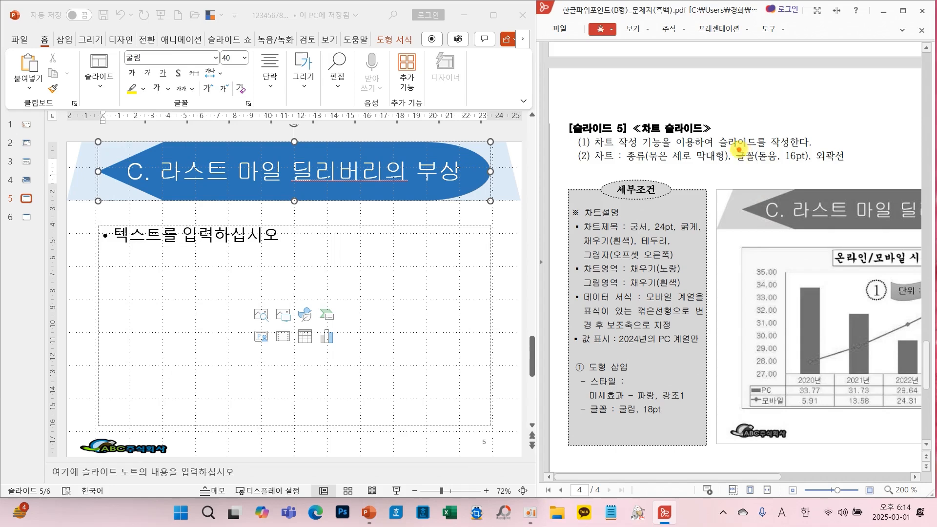
pyautogui.moveTo(732, 146); pyautogui.dragTo(864, 169)
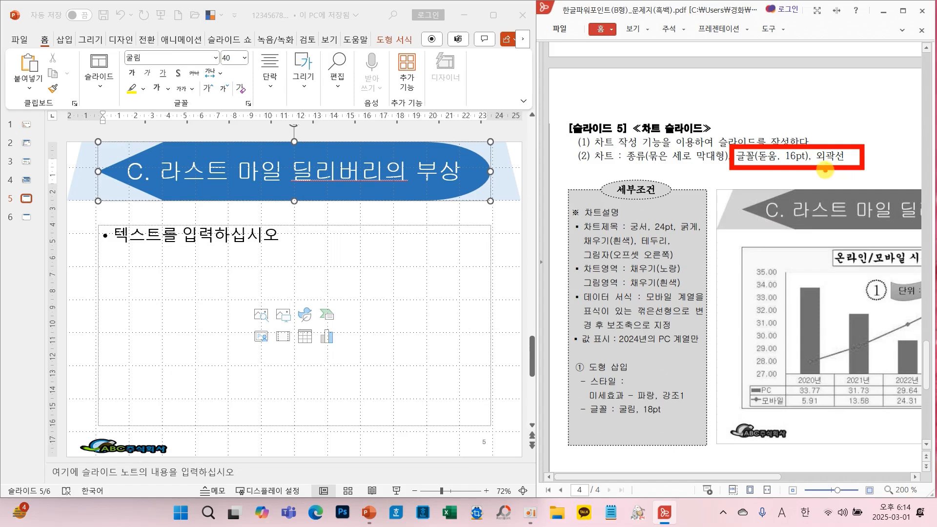
pyautogui.moveTo(826, 161)
pyautogui.mouseDown()
pyautogui.moveTo(779, 244)
pyautogui.moveTo(807, 235)
pyautogui.mouseUp()
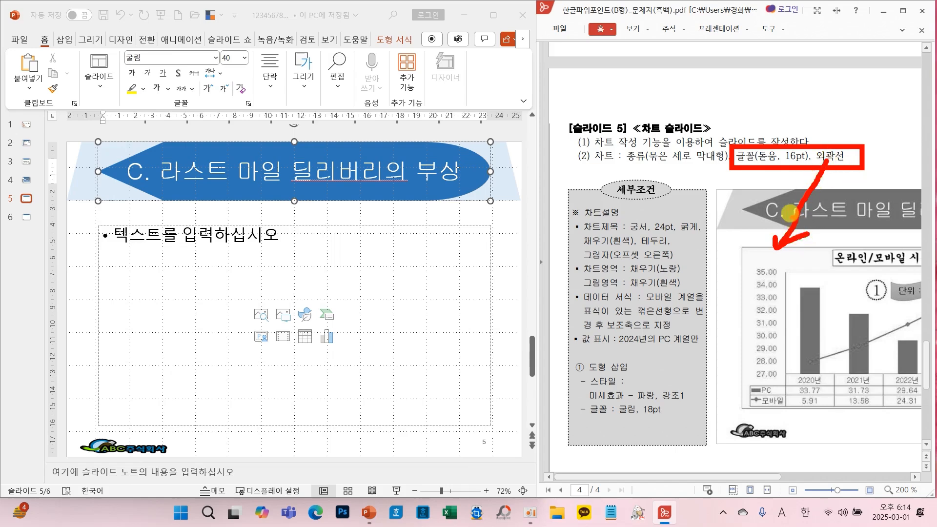
pyautogui.moveTo(683, 135); pyautogui.dragTo(700, 173)
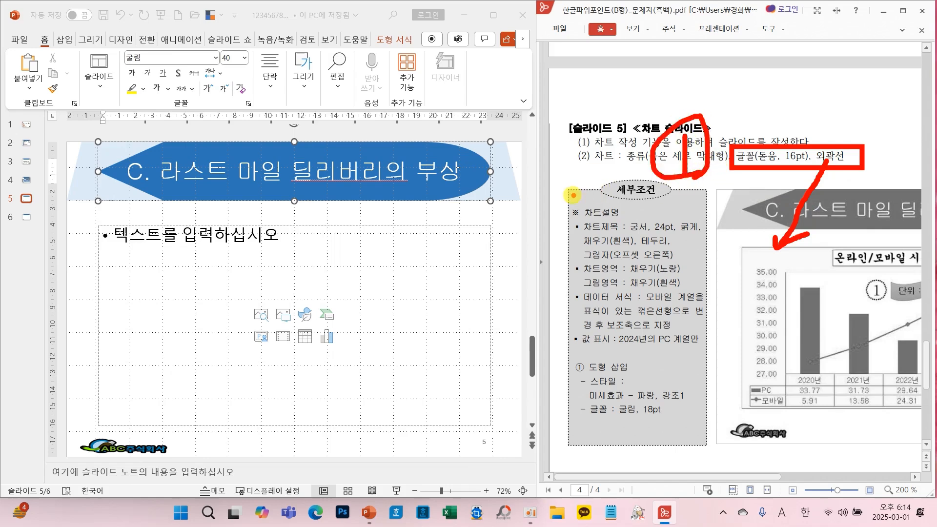
pyautogui.moveTo(574, 195)
pyautogui.mouseDown()
pyautogui.moveTo(567, 220)
pyautogui.moveTo(627, 215)
pyautogui.moveTo(562, 185)
pyautogui.moveTo(628, 228)
pyautogui.mouseUp()
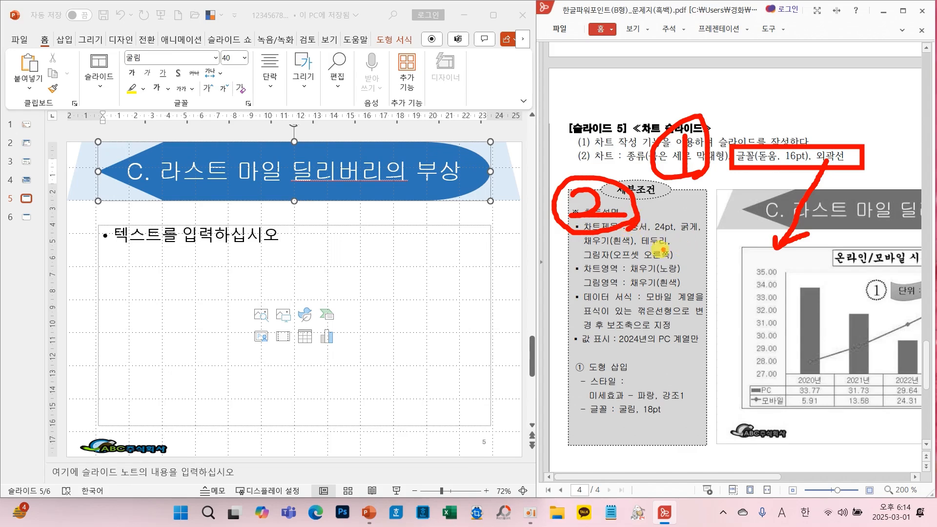
pyautogui.moveTo(563, 366)
pyautogui.mouseDown()
pyautogui.moveTo(567, 392)
pyautogui.moveTo(605, 348)
pyautogui.moveTo(567, 404)
pyautogui.mouseUp()
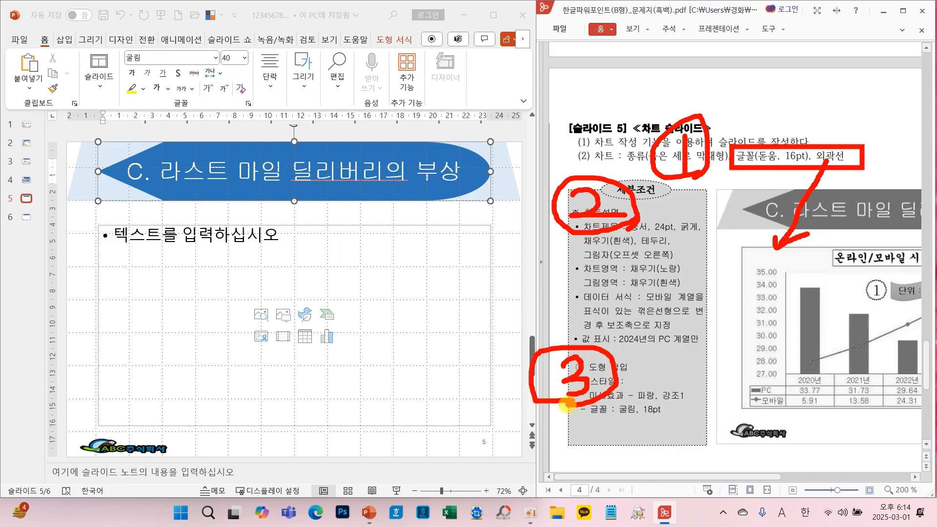
pyautogui.press('Escape')
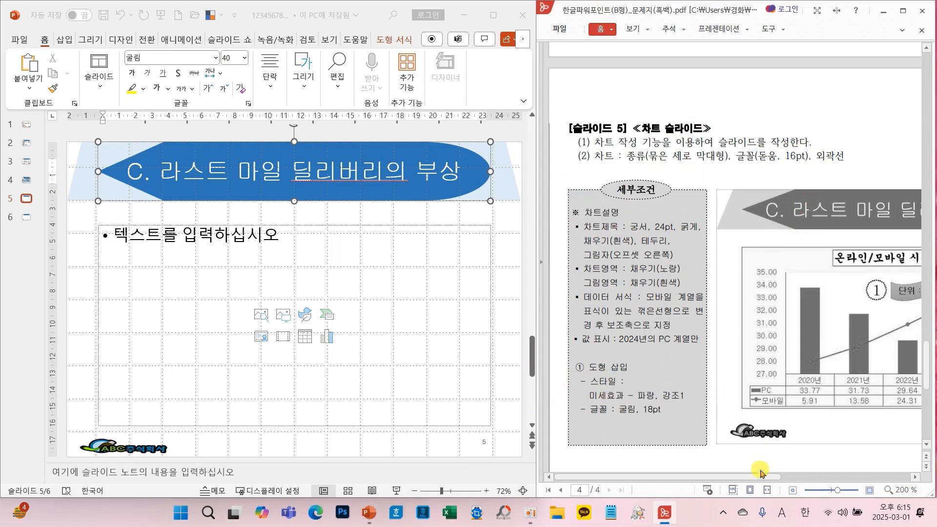
# Insert a clustered column chart (묶은 세로 막대형) into slide 5's content placeholder
pyautogui.moveTo(747, 478); pyautogui.dragTo(848, 488)
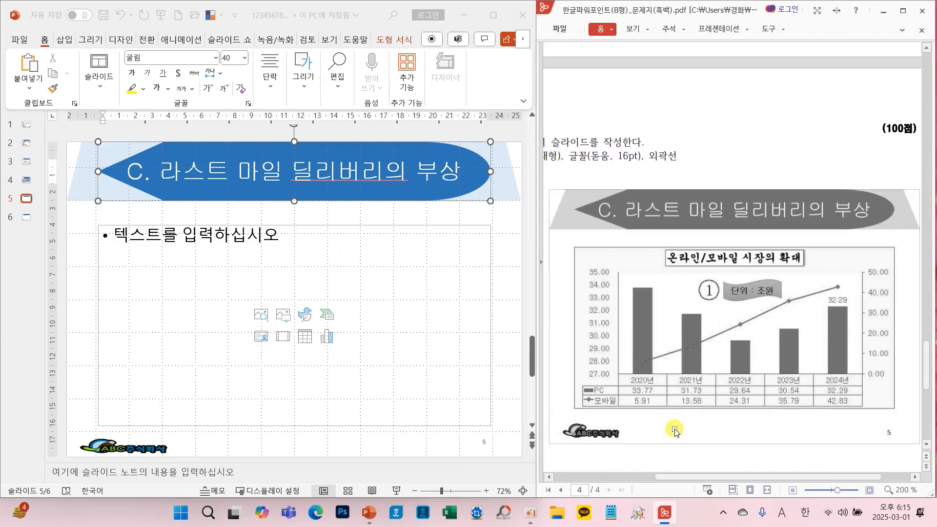
pyautogui.click(328, 336)
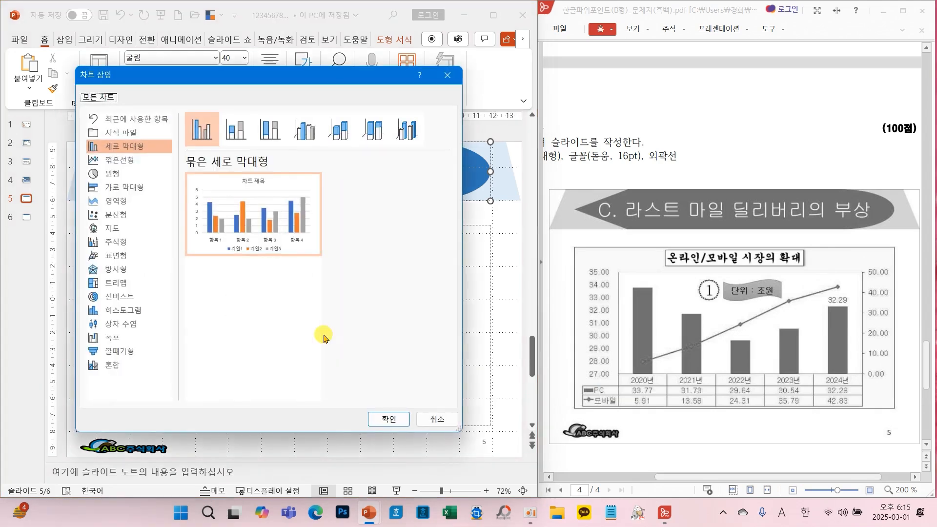
pyautogui.moveTo(267, 240)
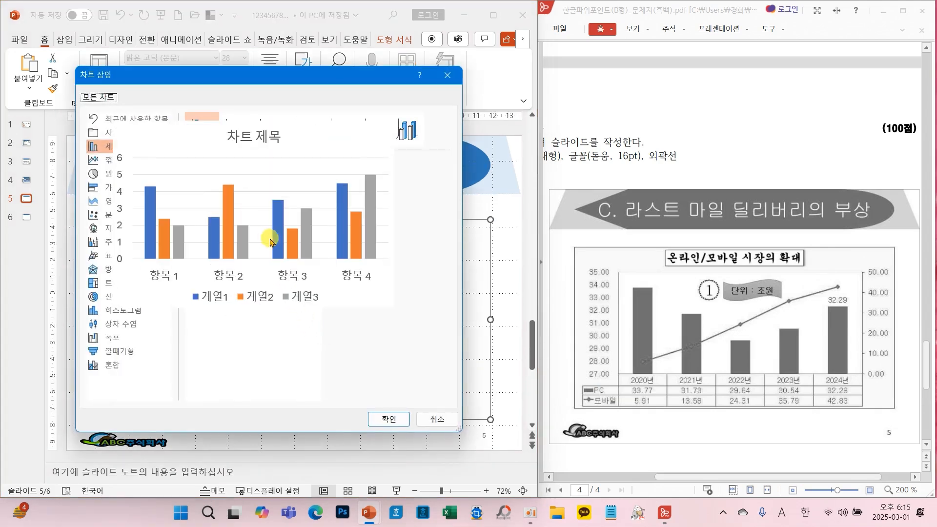
pyautogui.click(388, 418)
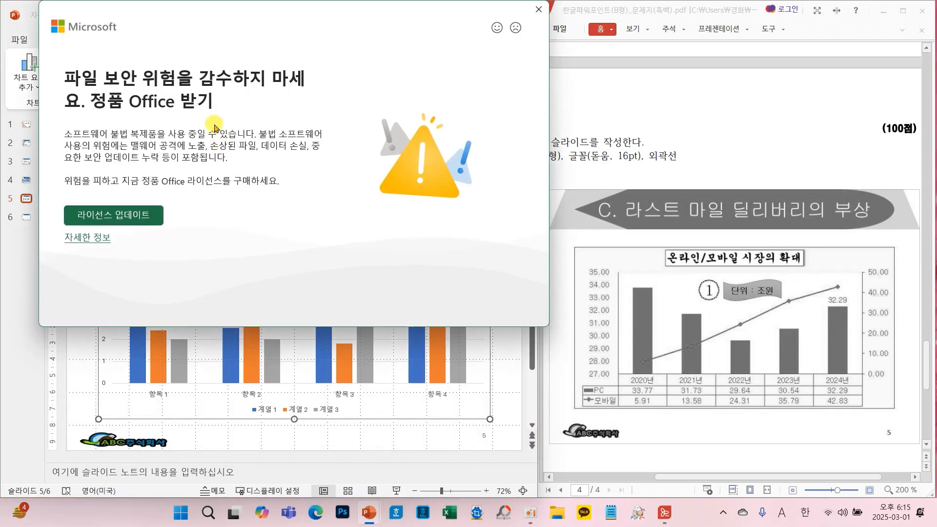
# Dismiss the Office licence notices, open the chart's data in Excel, and move its window up to uncover the PDF's data table
pyautogui.click(539, 9)
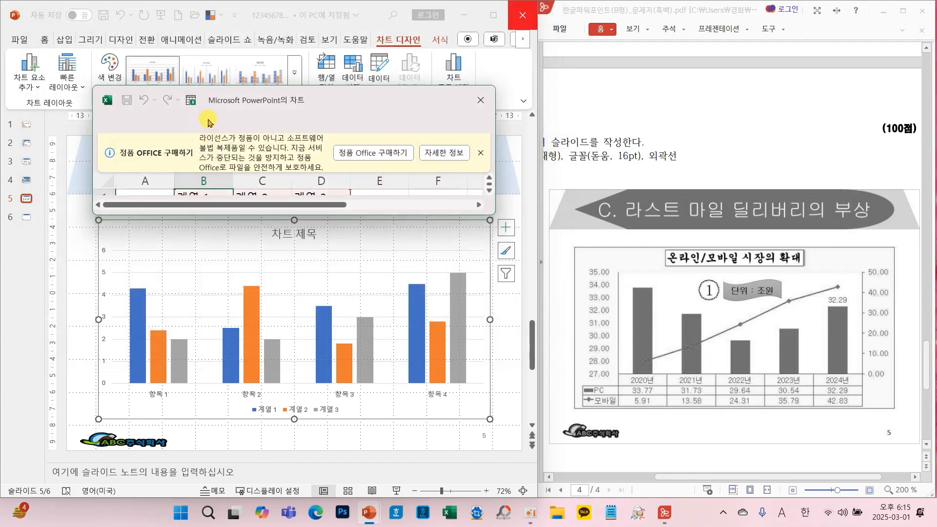
pyautogui.click(481, 152)
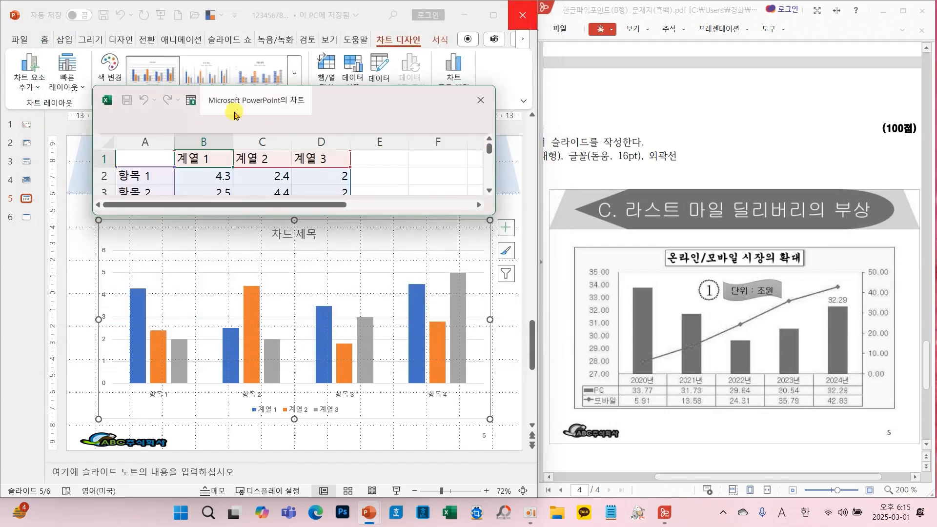
pyautogui.hotkey('ctrl', '2')
pyautogui.moveTo(165, 112); pyautogui.dragTo(205, 89)
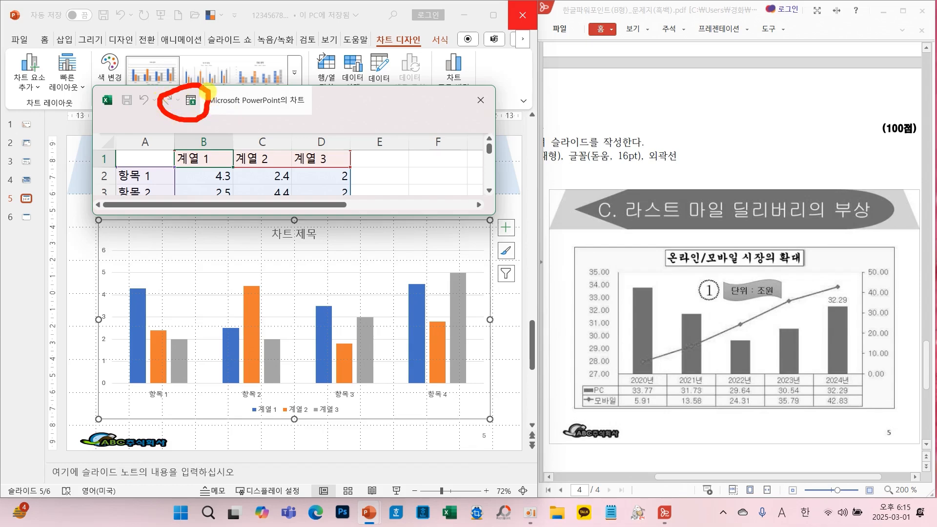
pyautogui.press('Escape')
pyautogui.click(190, 100)
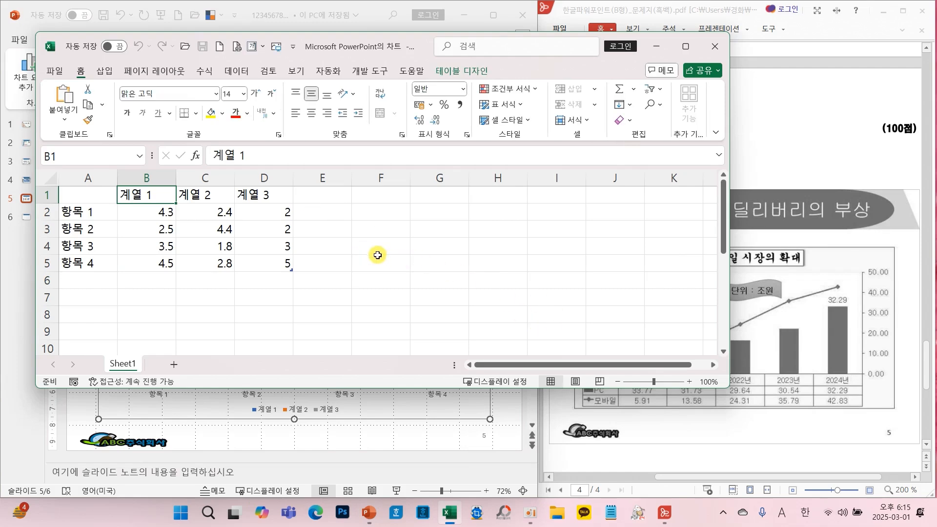
pyautogui.moveTo(372, 55); pyautogui.dragTo(377, 33)
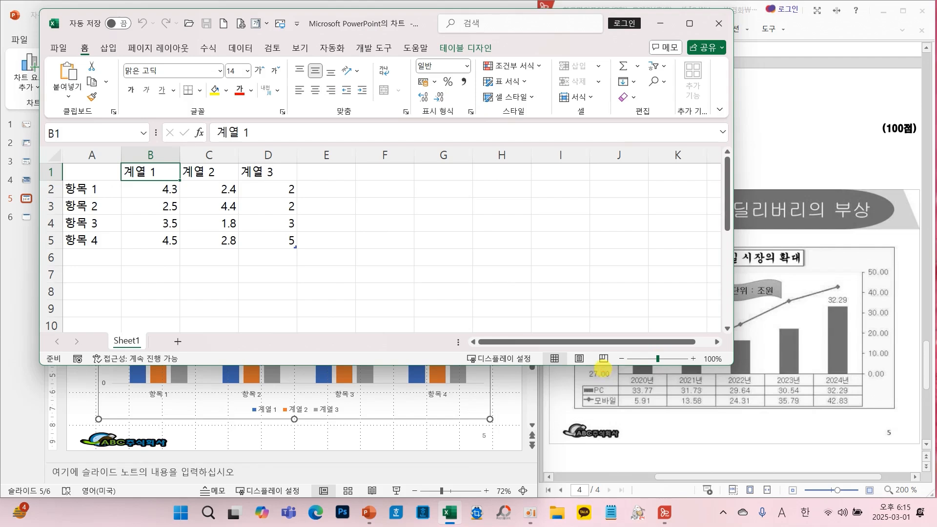
pyautogui.moveTo(602, 367)
pyautogui.mouseDown()
pyautogui.moveTo(776, 391)
pyautogui.moveTo(865, 390)
pyautogui.mouseUp()
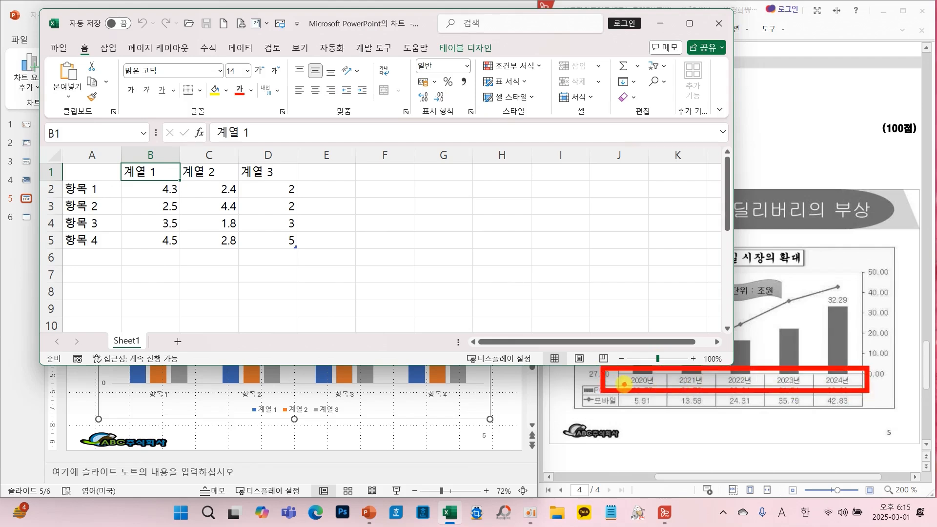
pyautogui.moveTo(600, 380)
pyautogui.mouseDown()
pyautogui.moveTo(356, 429)
pyautogui.moveTo(93, 252)
pyautogui.moveTo(132, 263)
pyautogui.mouseUp()
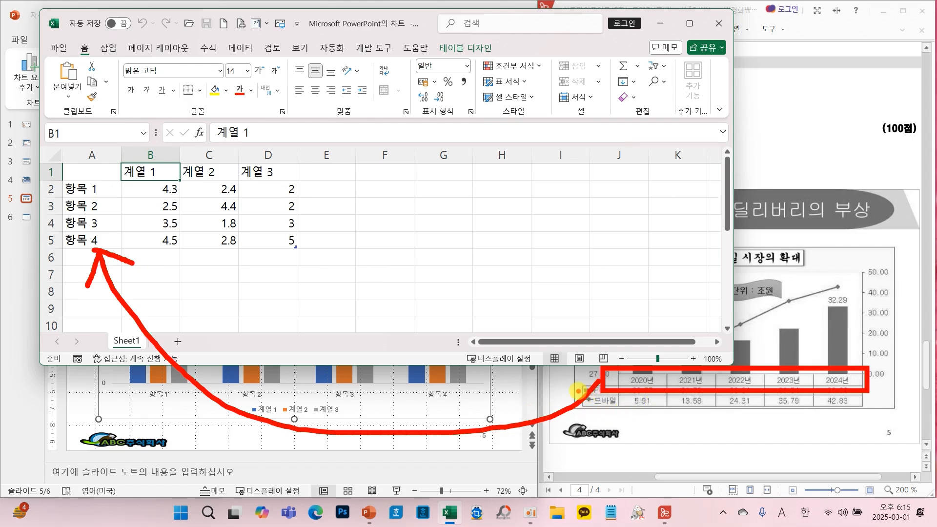
pyautogui.moveTo(576, 391)
pyautogui.mouseDown()
pyautogui.moveTo(167, 250)
pyautogui.moveTo(126, 189)
pyautogui.moveTo(173, 200)
pyautogui.mouseUp()
pyautogui.moveTo(610, 407)
pyautogui.mouseDown()
pyautogui.moveTo(359, 395)
pyautogui.moveTo(229, 182)
pyautogui.moveTo(209, 206)
pyautogui.moveTo(267, 202)
pyautogui.mouseUp()
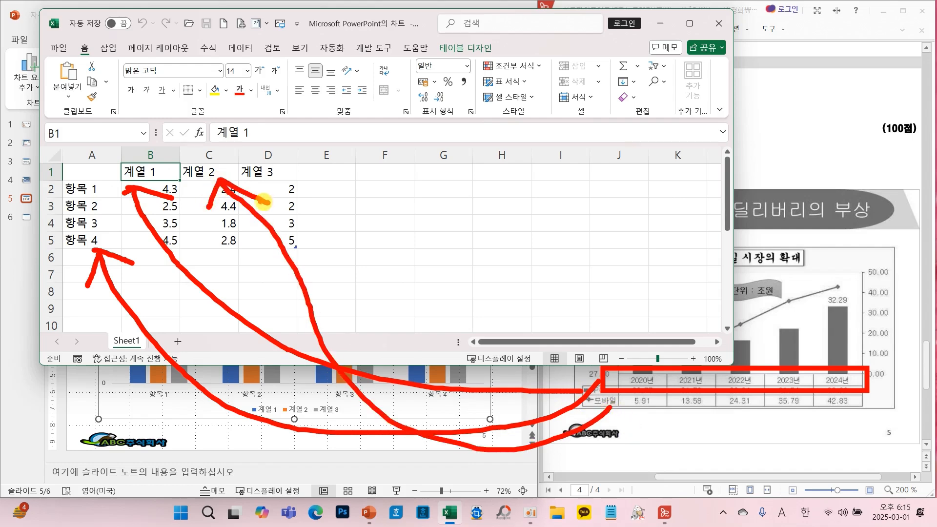
pyautogui.press('Escape')
# Replace the first category name in cell A2 with 2020년
pyautogui.click(109, 189)
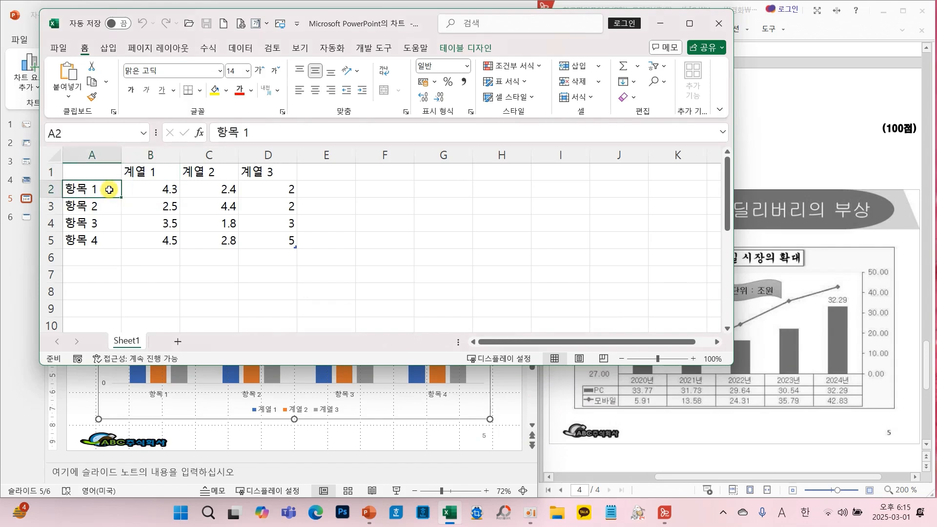
pyautogui.write('2020')
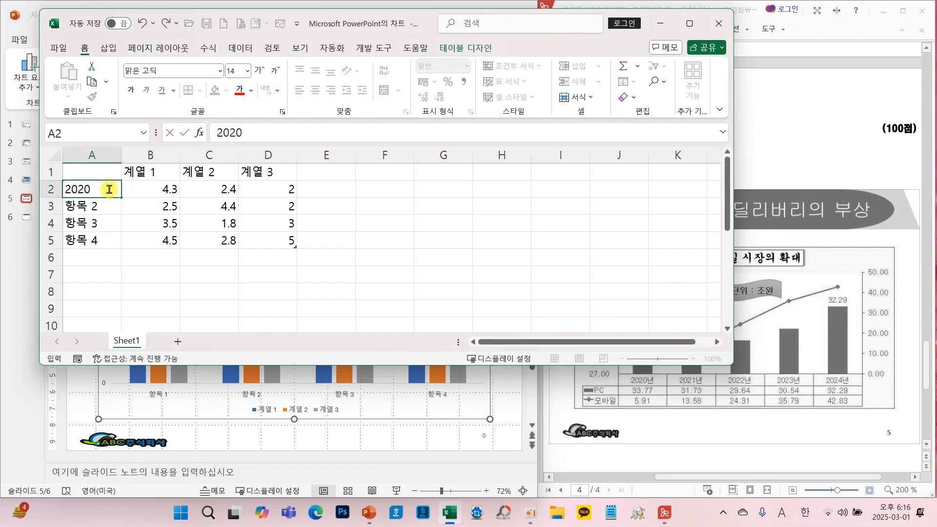
pyautogui.write('년')
pyautogui.press('Return')
# Enter 2021년, 2022년, 2023년 and 2024년 in cells A3:A6 one by one, and clear these four cells again
pyautogui.write('20')
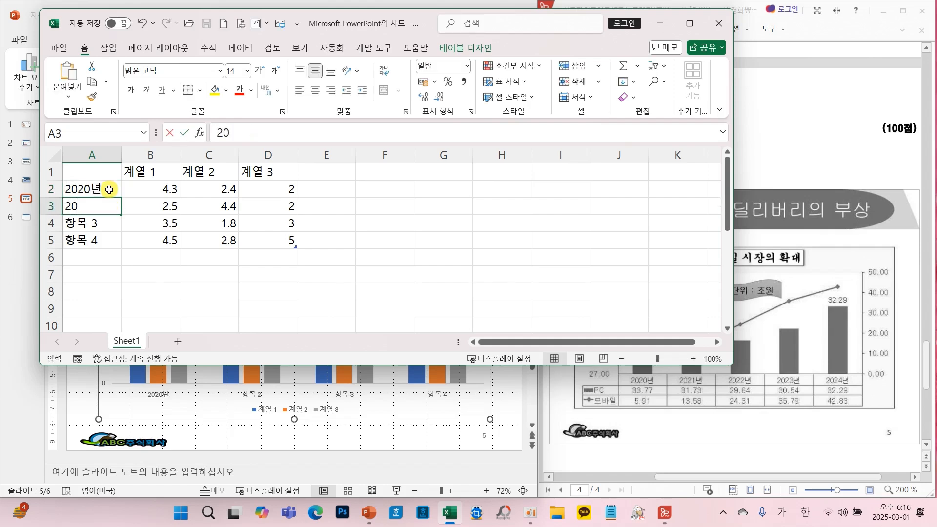
pyautogui.write('21년')
pyautogui.press('Return')
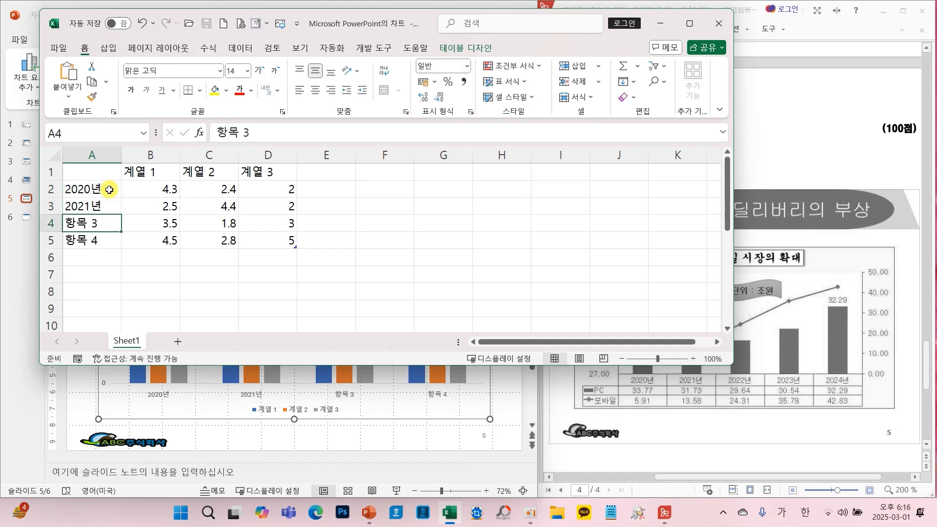
pyautogui.write('2022년')
pyautogui.press('Return')
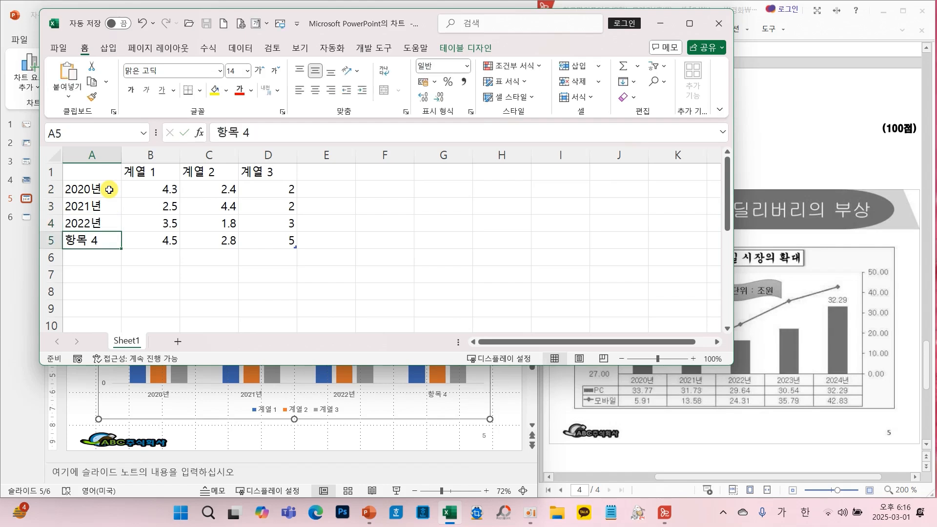
pyautogui.write('202')
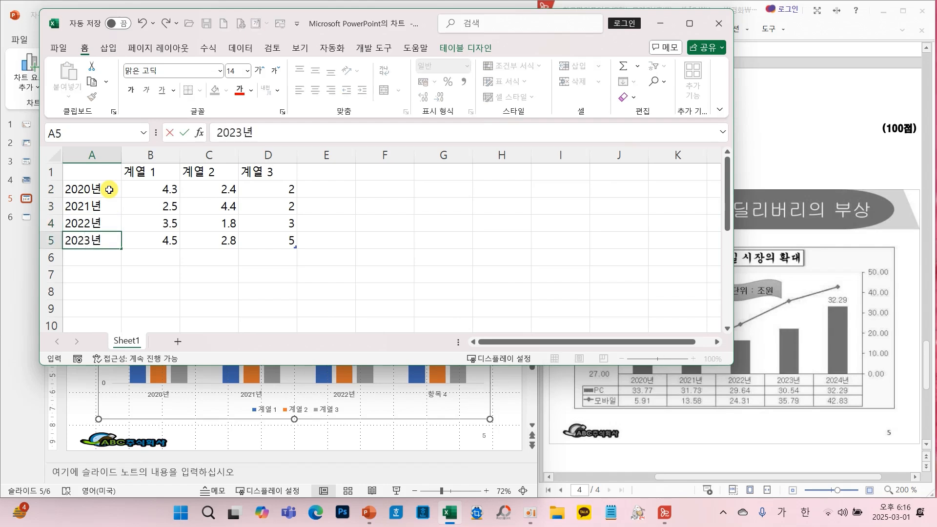
pyautogui.write('3년')
pyautogui.press('Return')
pyautogui.write('2024년')
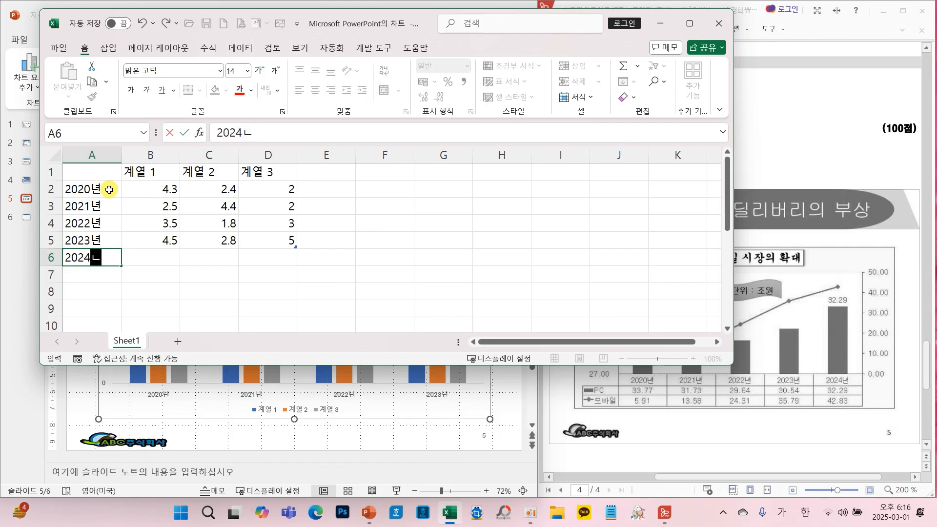
pyautogui.press('Return')
pyautogui.moveTo(88, 206); pyautogui.dragTo(91, 252)
pyautogui.press('Delete')
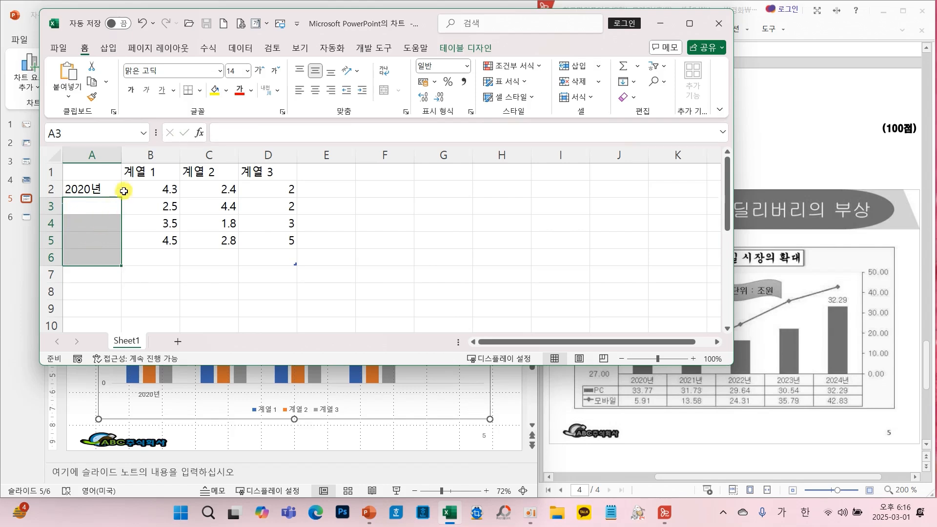
# Extend the year series from 2020년 in A2 down to A6, filling in 2021년 to 2024년
pyautogui.click(117, 189)
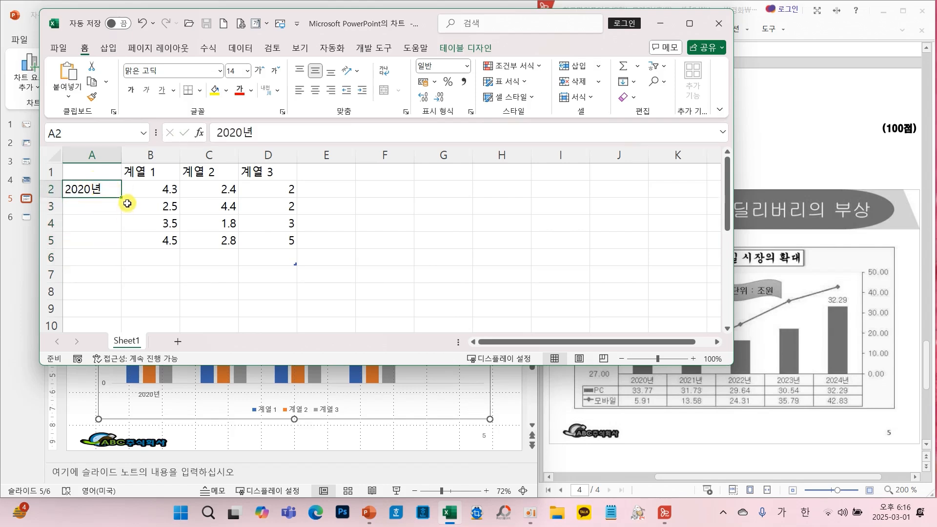
pyautogui.moveTo(123, 199); pyautogui.dragTo(120, 262)
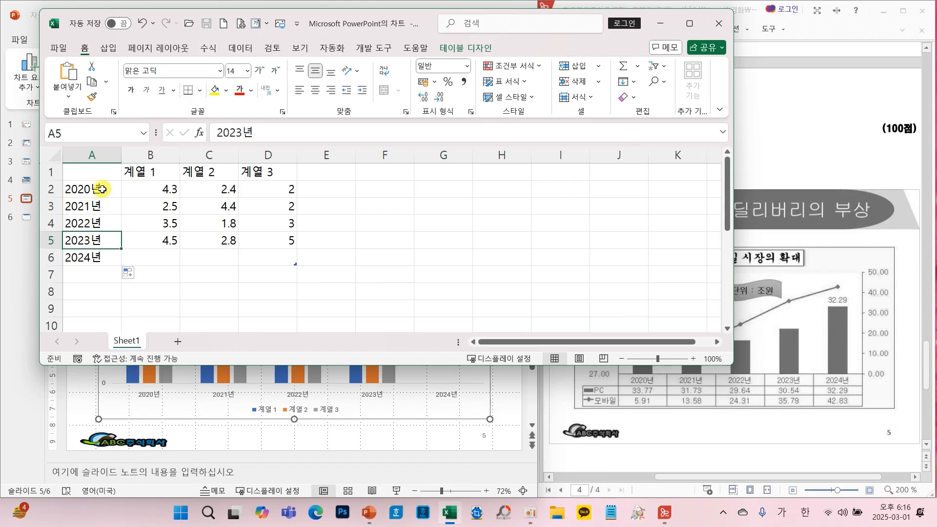
# Name the first series PC in B1 and enter 33.77, 31.73, 29.64, 30.54 and 32.29 in cells B2:B6
pyautogui.click(137, 172)
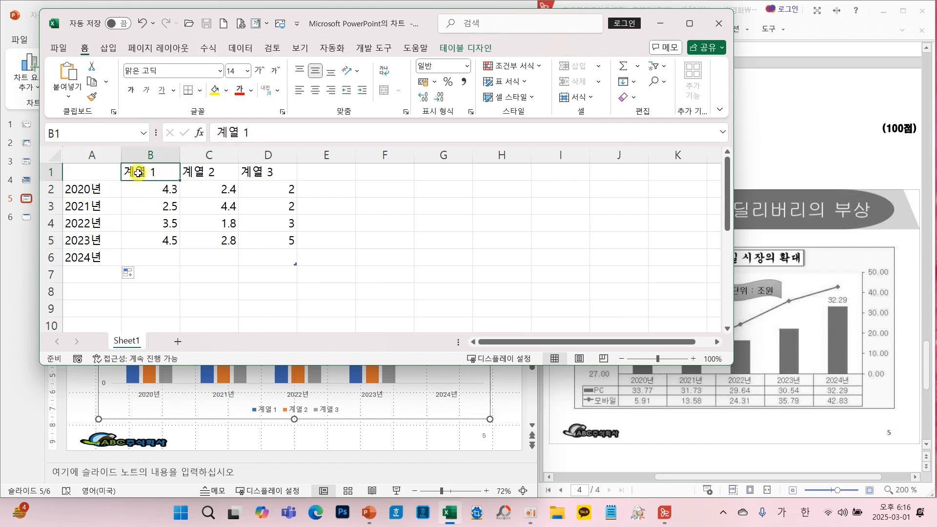
pyautogui.write('PC')
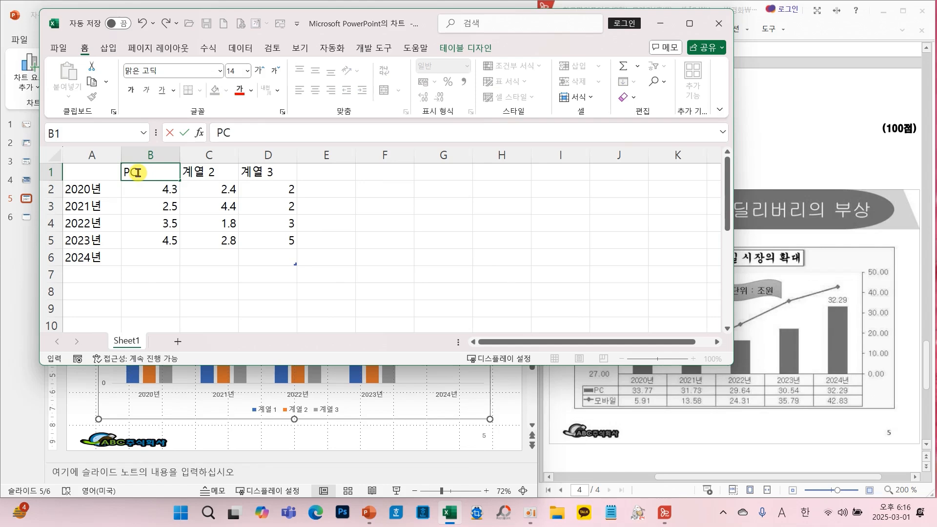
pyautogui.press('Return')
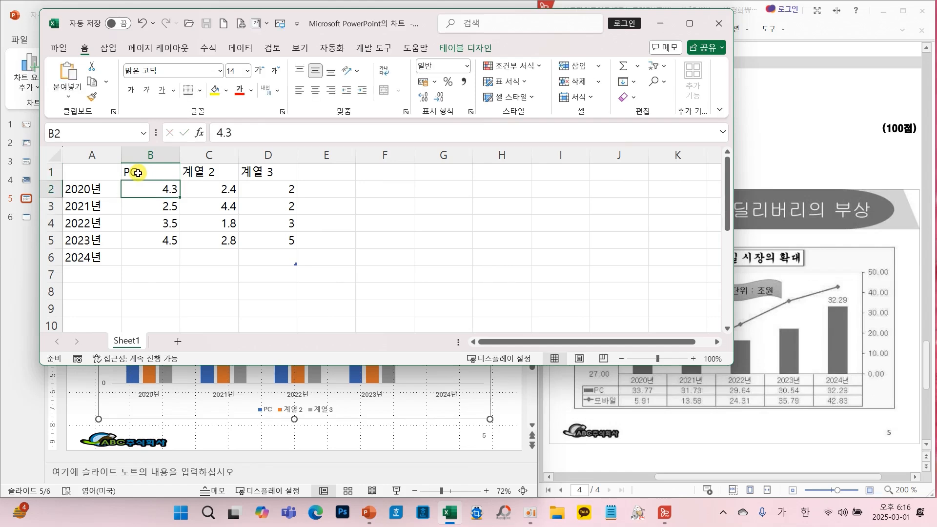
pyautogui.write('33.77')
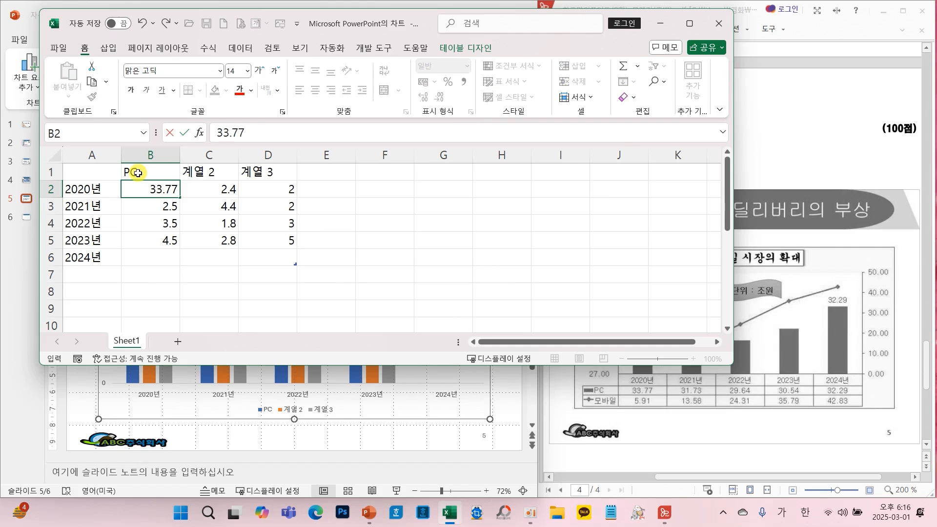
pyautogui.press('Return')
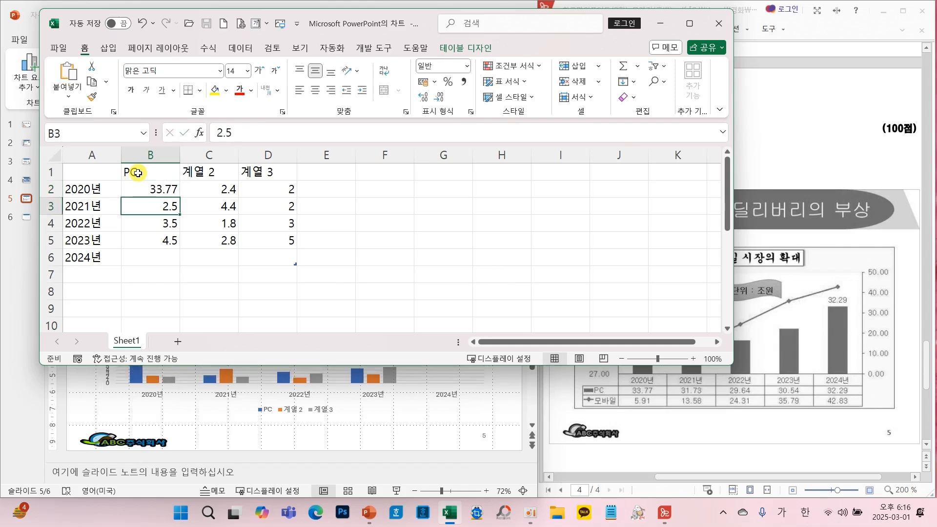
pyautogui.write('31.73')
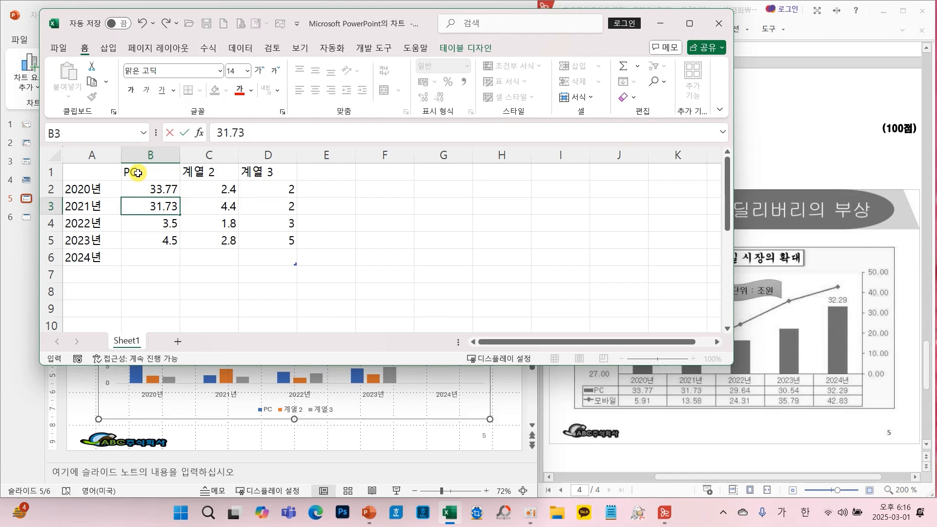
pyautogui.press('Return')
pyautogui.write('29.64')
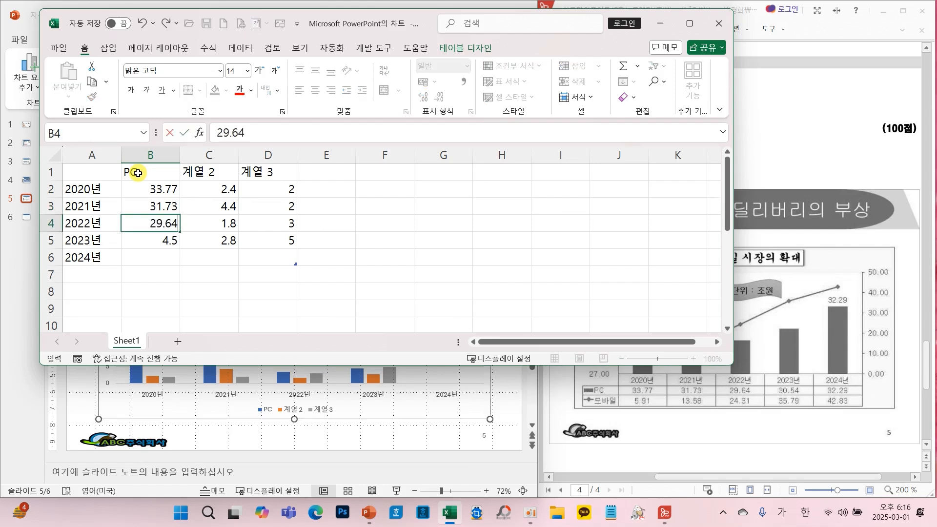
pyautogui.press('Return')
pyautogui.write('30.54')
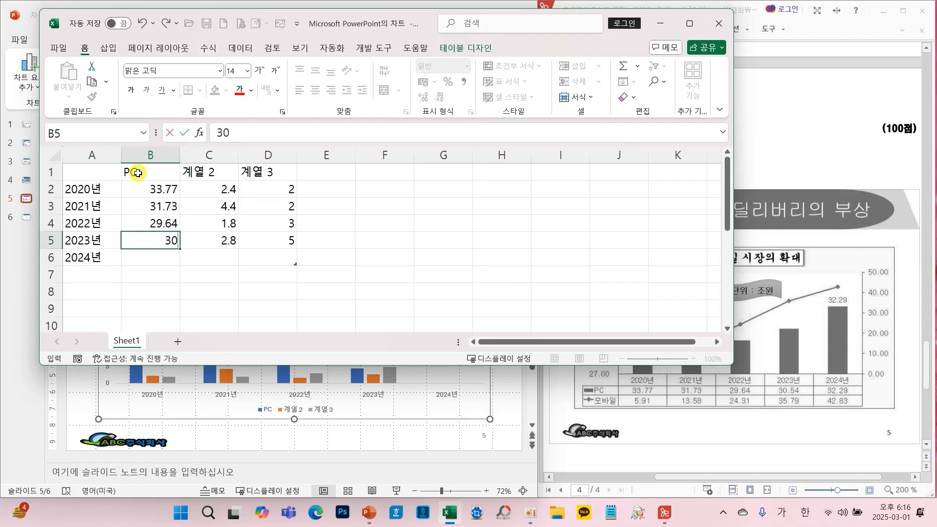
pyautogui.press('Return')
pyautogui.write('32.')
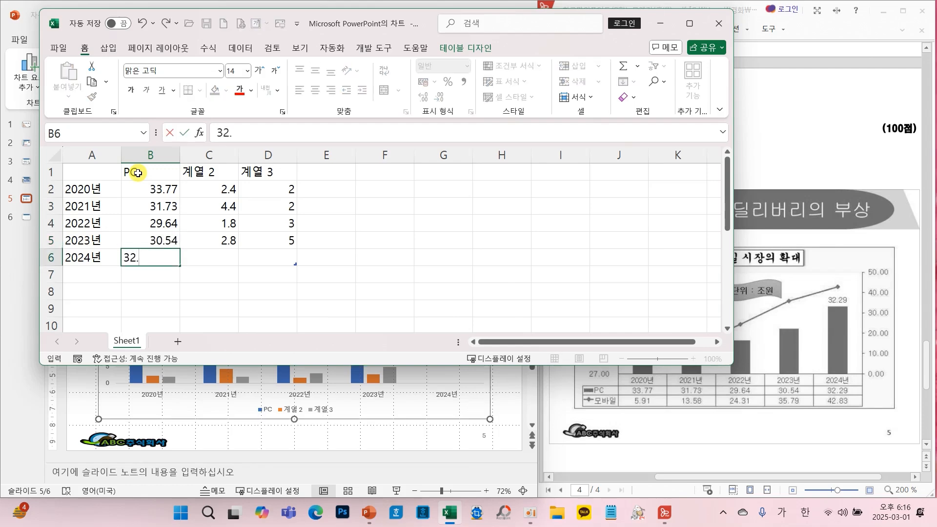
pyautogui.write('29')
pyautogui.press('Return')
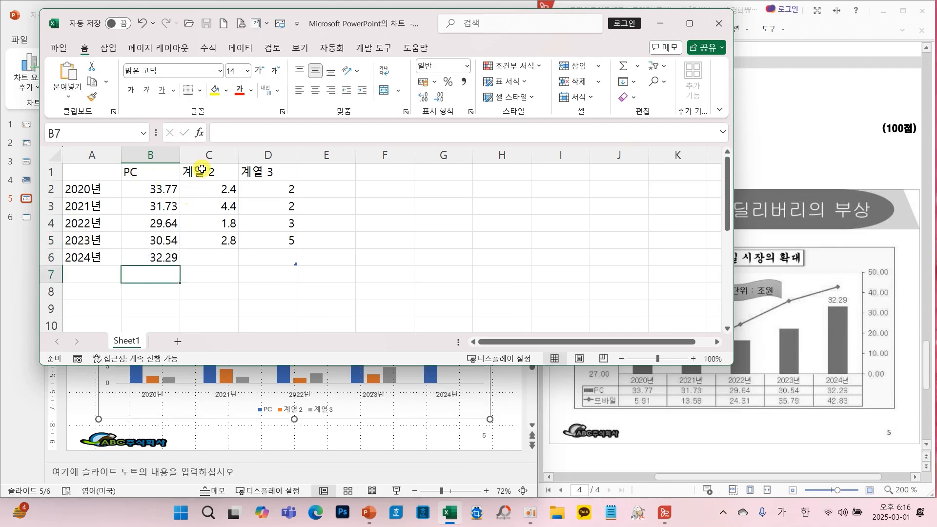
# Name the second series 모바일 in C1 and enter 5.91, 13.58, 24.31, 35.79 and 42.83 in cells C2:C6
pyautogui.click(202, 169)
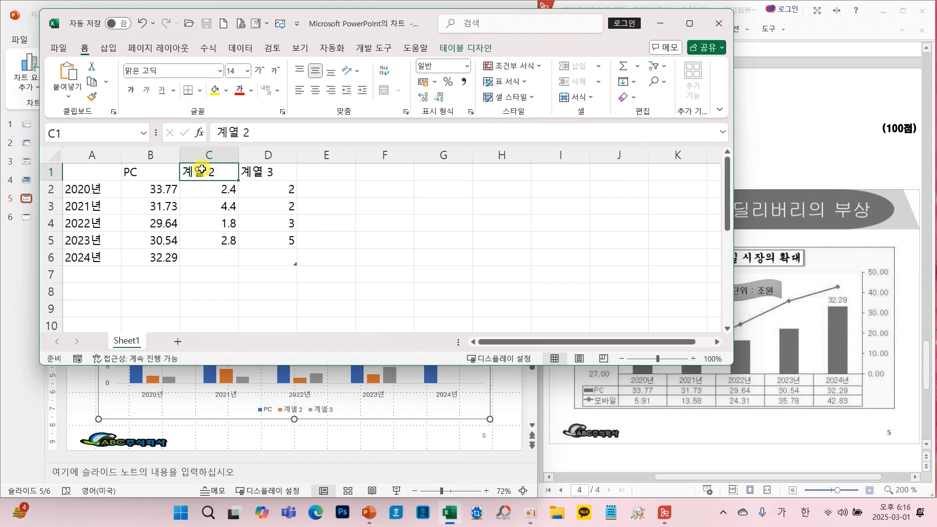
pyautogui.write('모바일')
pyautogui.press('Return')
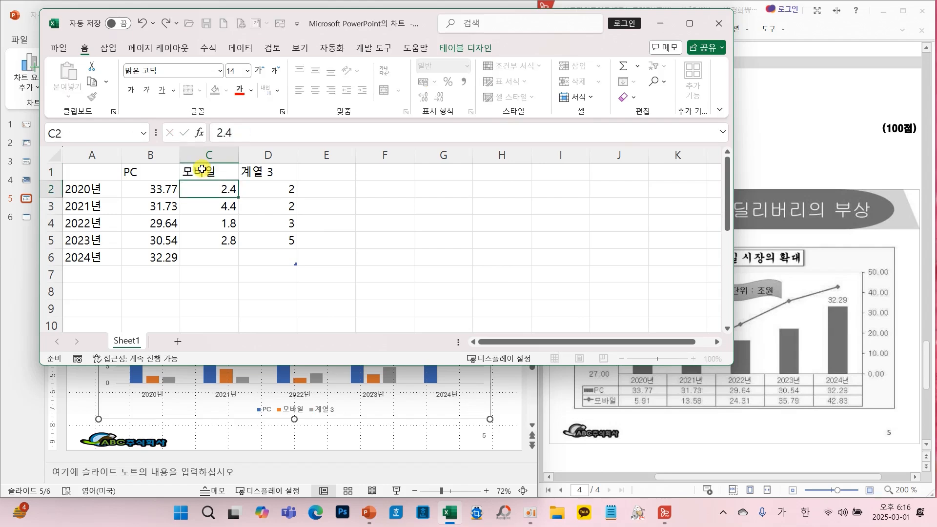
pyautogui.write('5.91')
pyautogui.press('Return')
pyautogui.write('13')
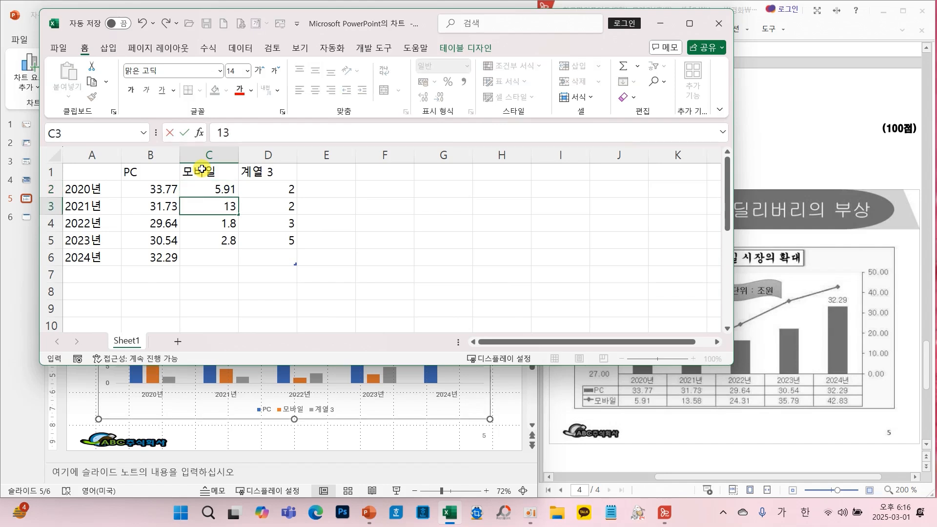
pyautogui.write('.58')
pyautogui.press('Return')
pyautogui.write('24')
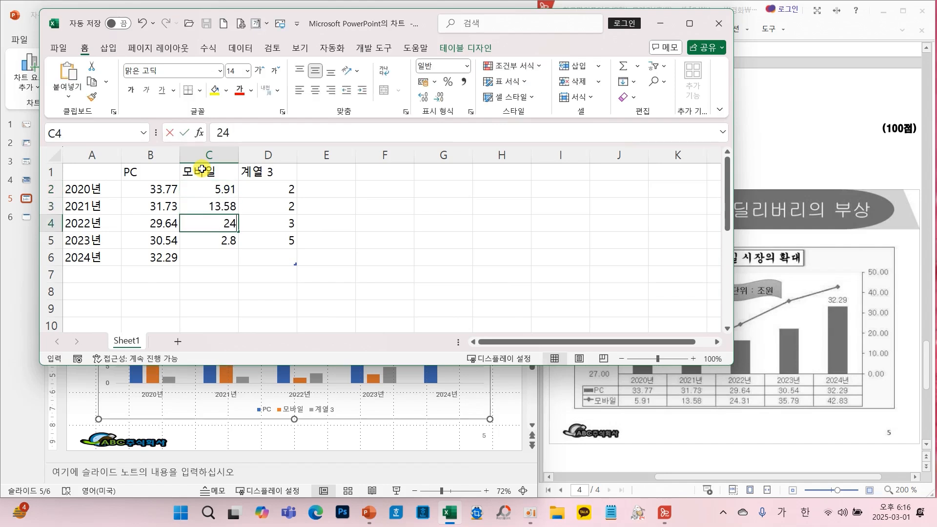
pyautogui.write('.31')
pyautogui.press('Return')
pyautogui.write('35')
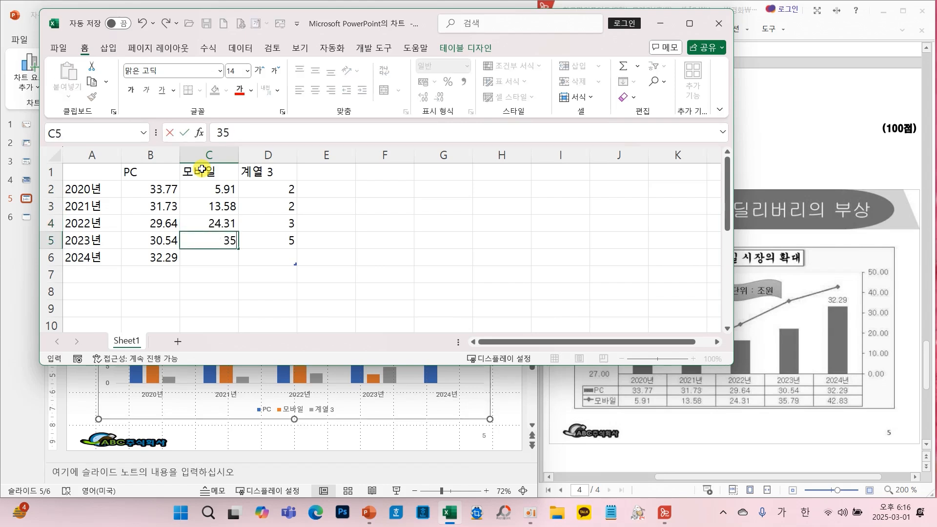
pyautogui.write('.79')
pyautogui.press('Return')
pyautogui.write('42.83')
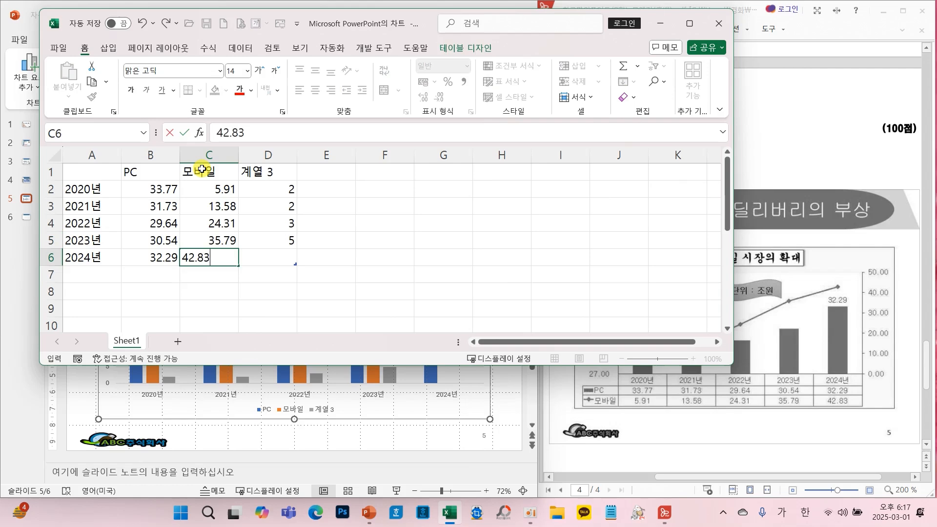
pyautogui.press('Return')
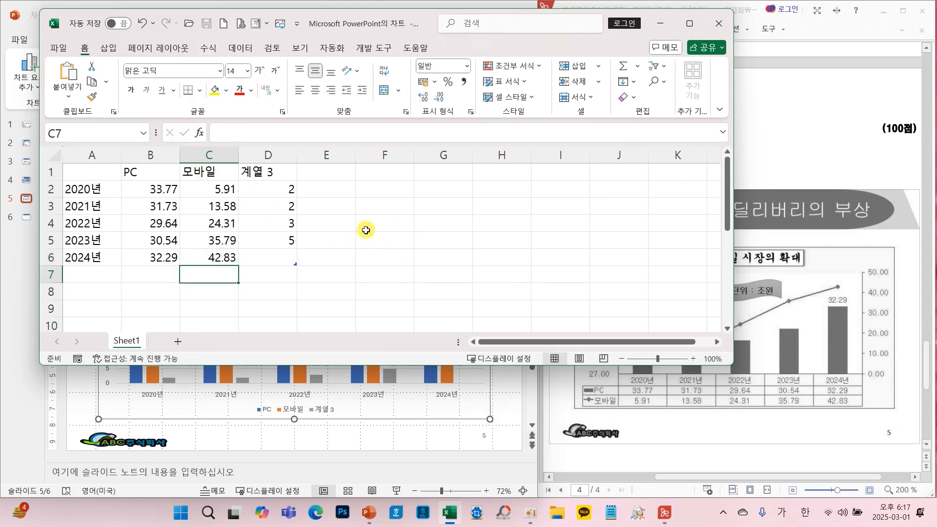
# Show the PC and 모바일 values in B2:C6 with two decimal places after trying four decimals and none
pyautogui.moveTo(153, 188); pyautogui.dragTo(202, 258)
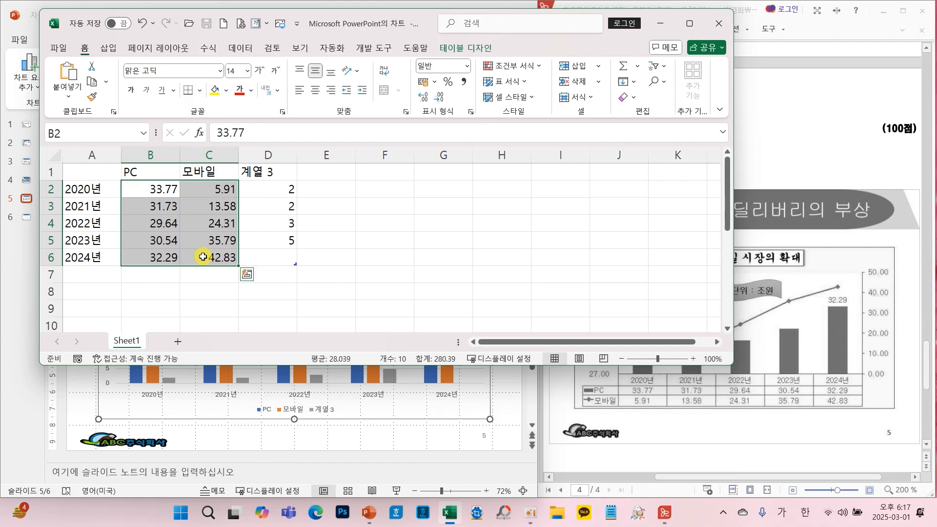
pyautogui.click(425, 97)
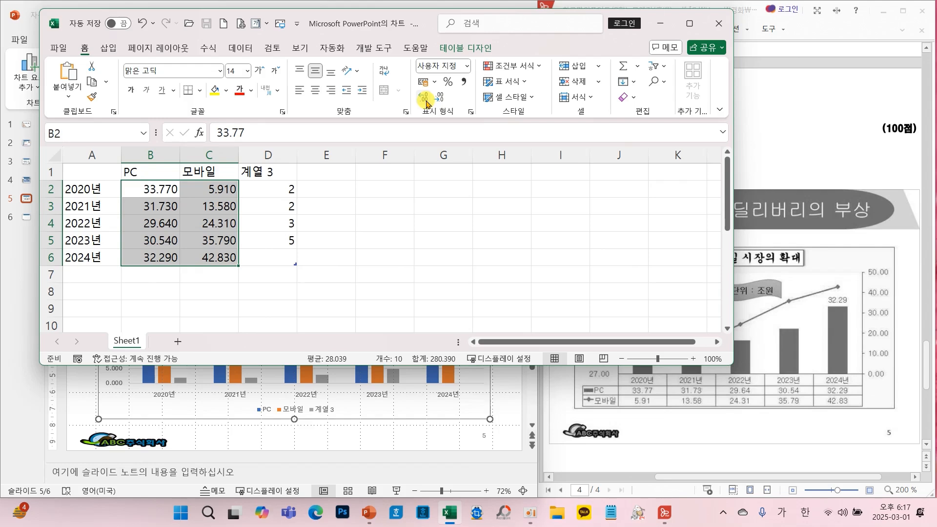
pyautogui.click(424, 97)
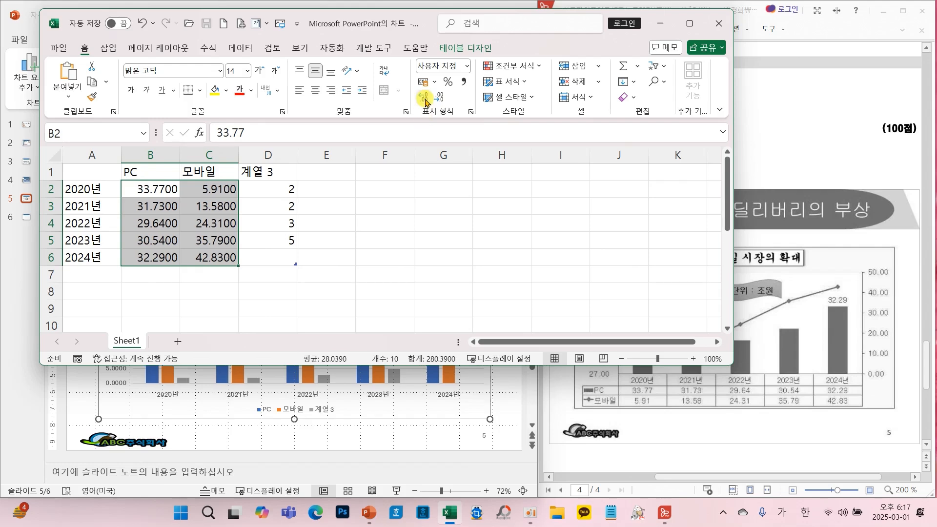
pyautogui.hotkey('ctrl', 'q')
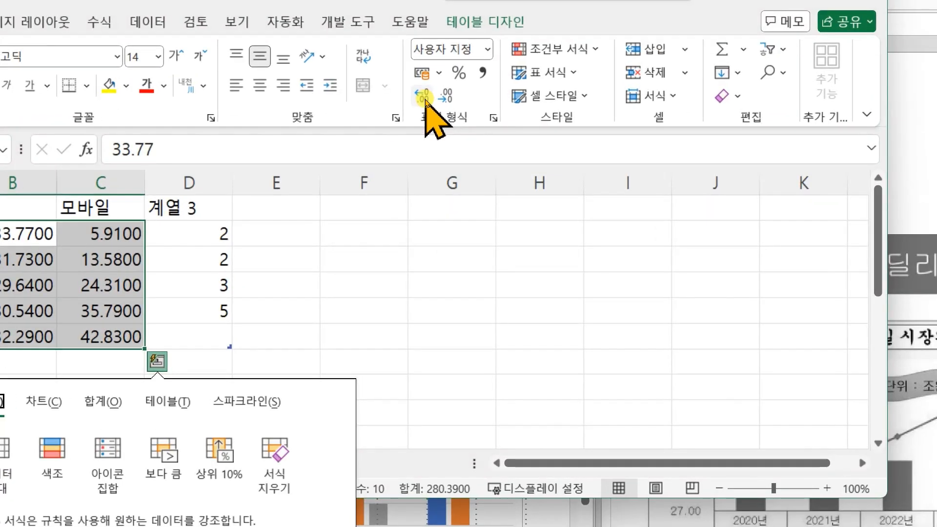
pyautogui.click(441, 102)
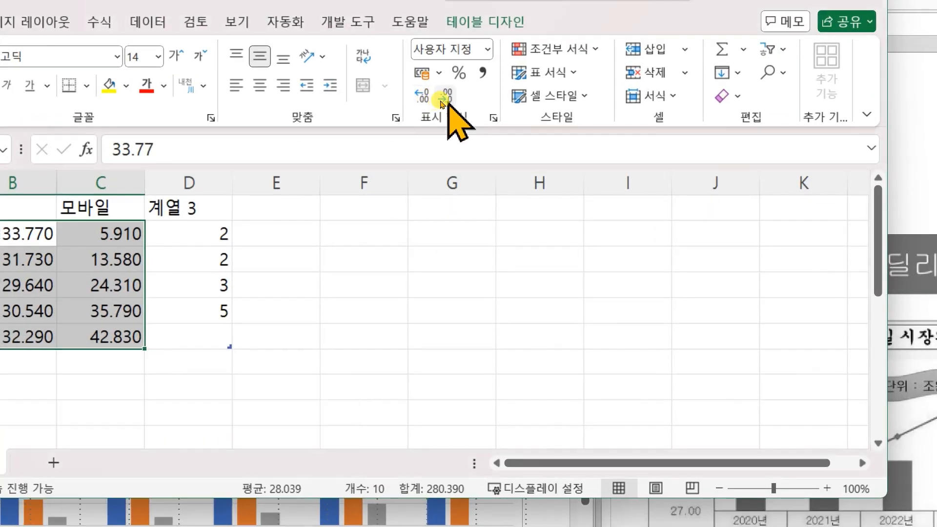
pyautogui.click(441, 102)
pyautogui.click(442, 103)
pyautogui.click(442, 103)
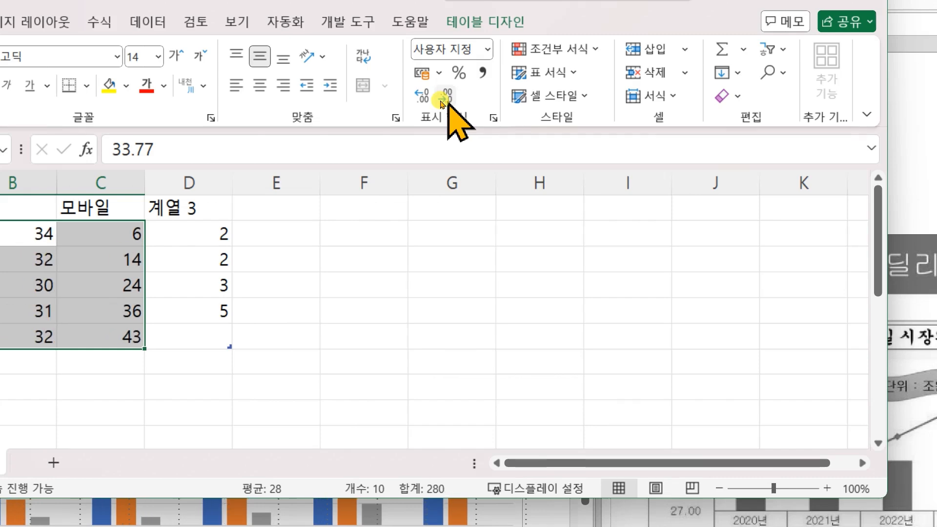
pyautogui.click(424, 103)
pyautogui.click(424, 103)
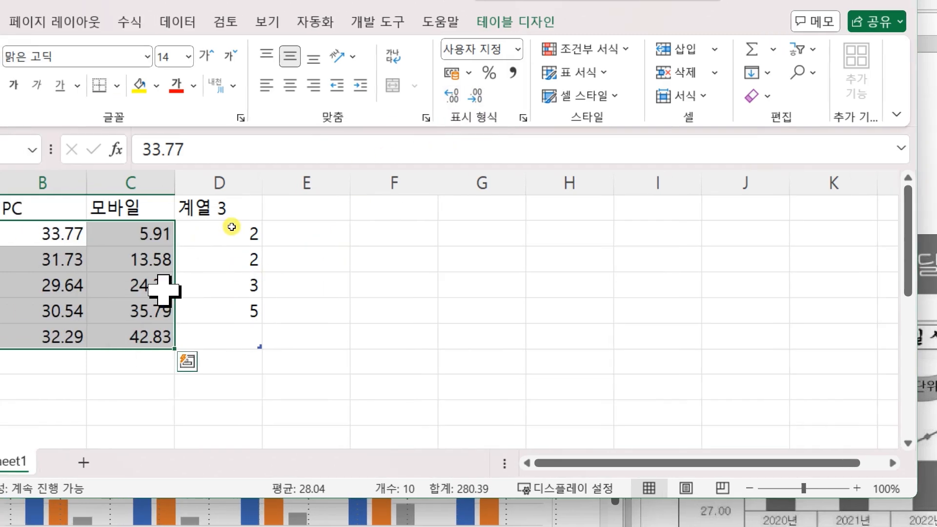
pyautogui.hotkey('ctrl', 'q')
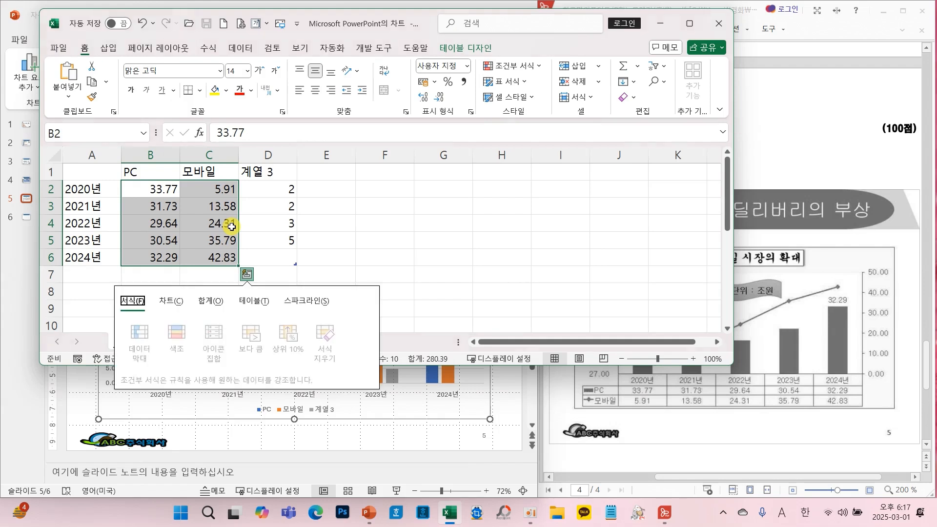
pyautogui.click(328, 309)
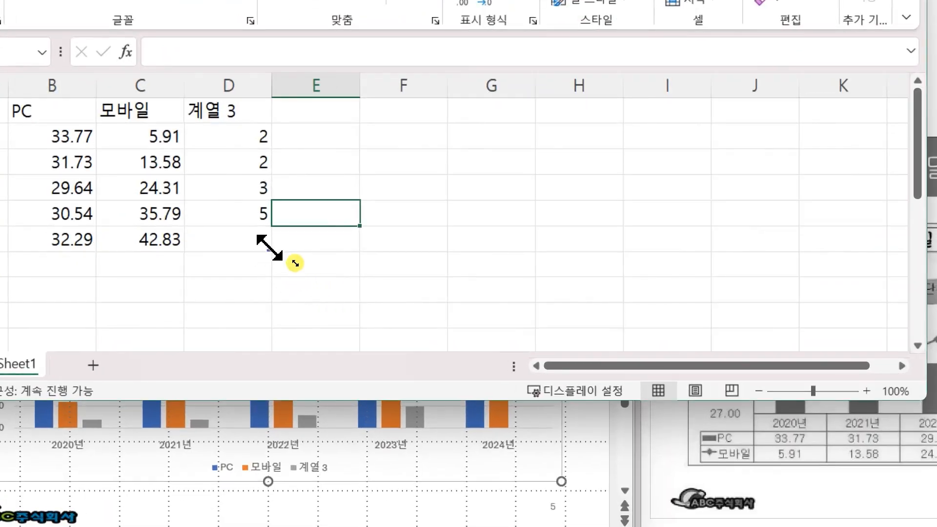
# Shrink the chart data range to A1:C6 so that 계열 3 is excluded, and close the data sheet
pyautogui.moveTo(270, 247); pyautogui.dragTo(186, 248)
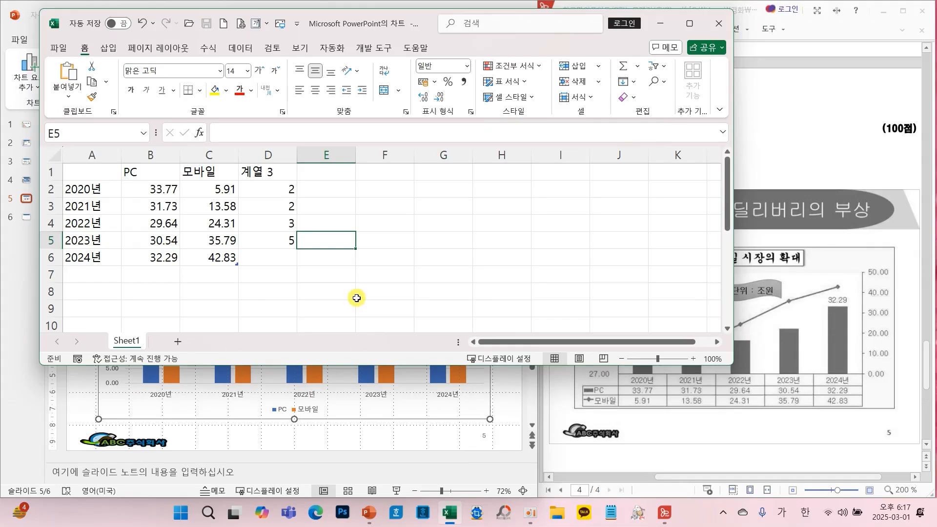
pyautogui.click(719, 24)
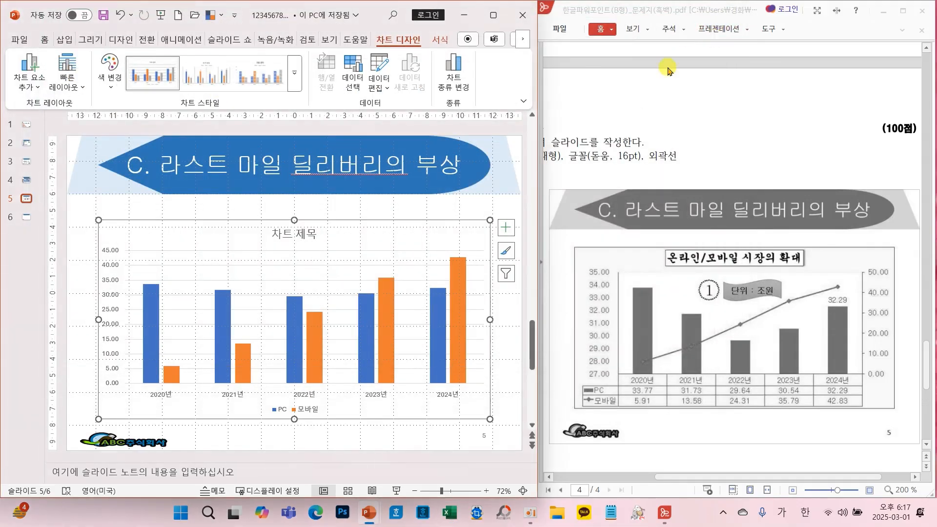
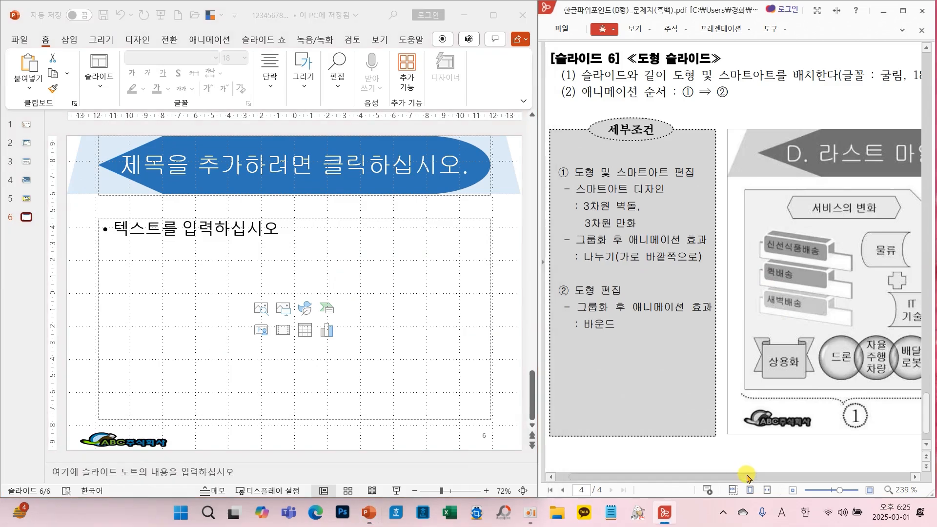
# Enter "D. 라스트 마일 딜리버리의 변화" as the title of slide 6
pyautogui.click(305, 173)
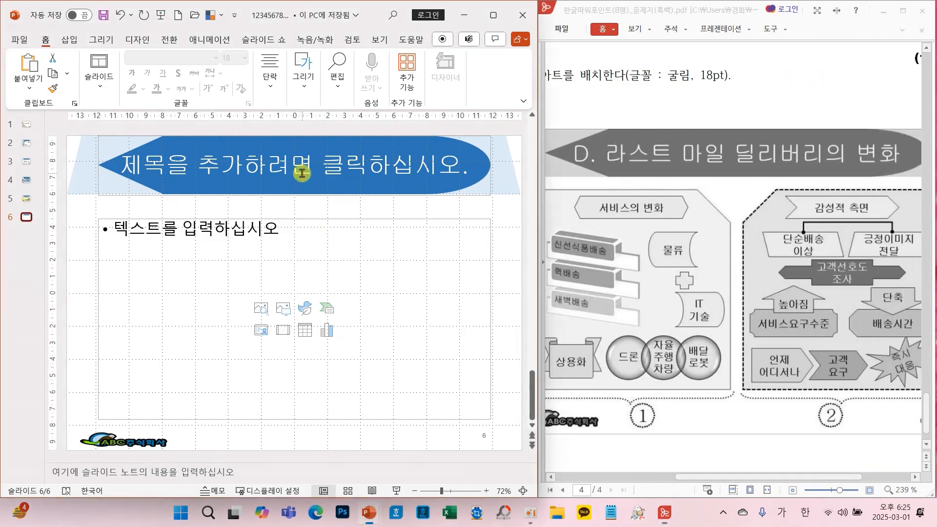
pyautogui.click(307, 167)
pyautogui.press('Hangul')
pyautogui.write('D.')
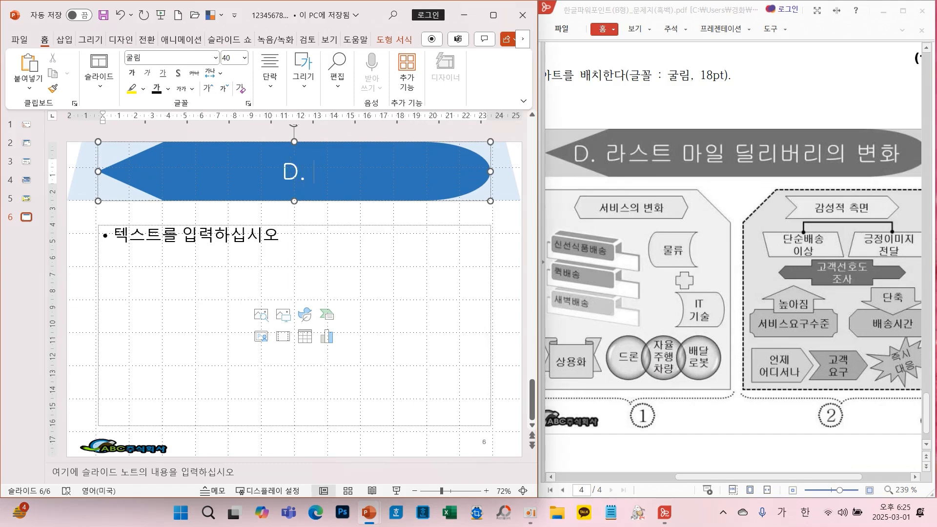
pyautogui.press('Hangul')
pyautogui.write('라스트 마일 ')
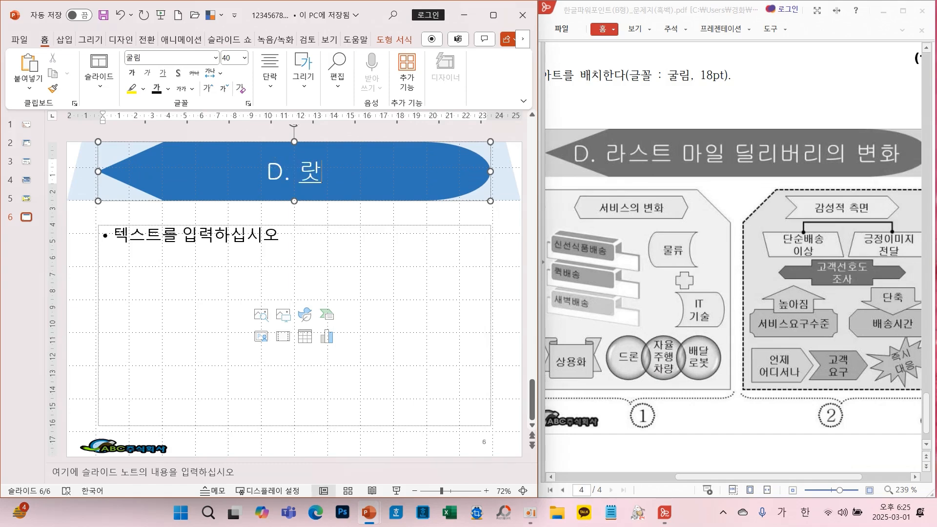
pyautogui.write('딜')
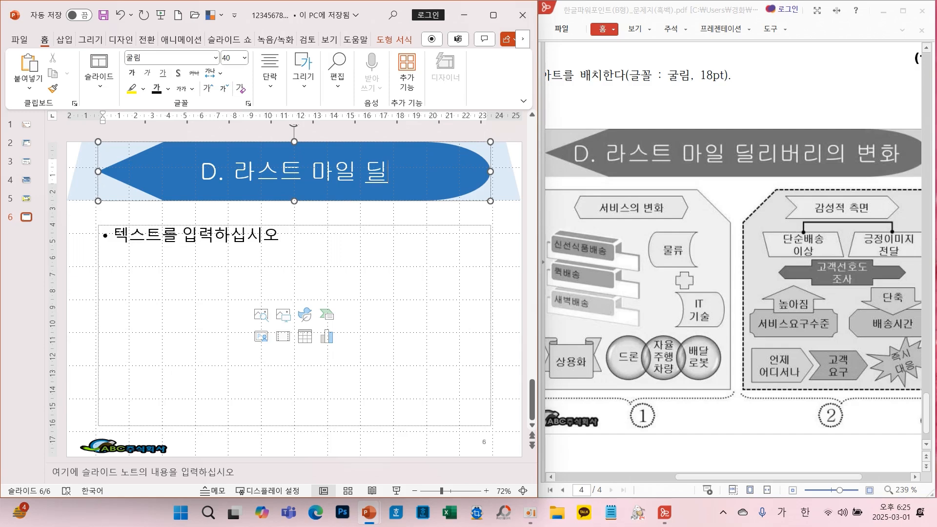
pyautogui.write('리버리의 변화')
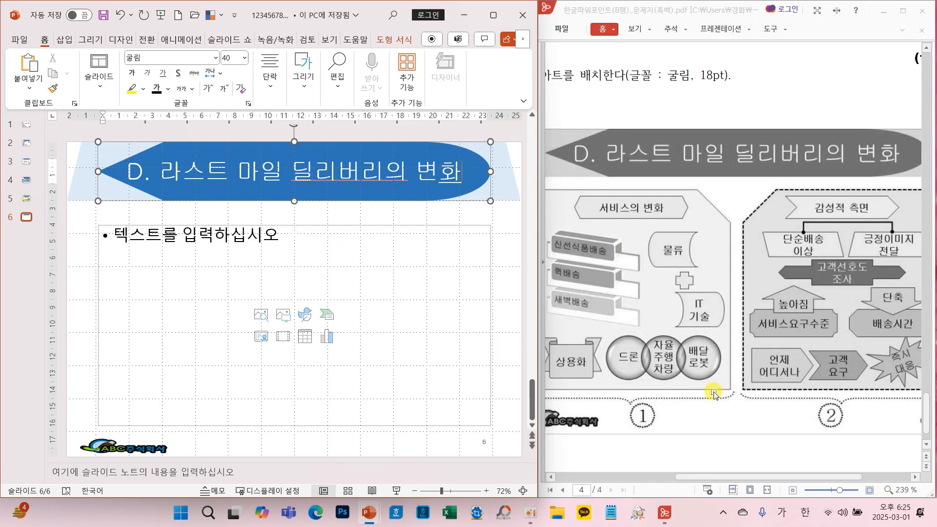
# Examine the slide 6 font requirement, animation order and sample layout in the question PDF
pyautogui.scroll(1, 702, 364)
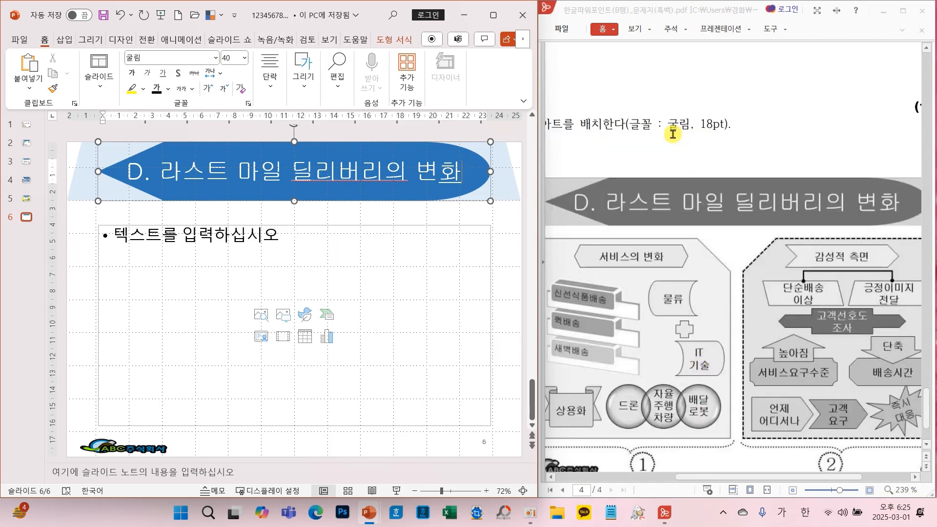
pyautogui.moveTo(660, 108); pyautogui.dragTo(760, 143)
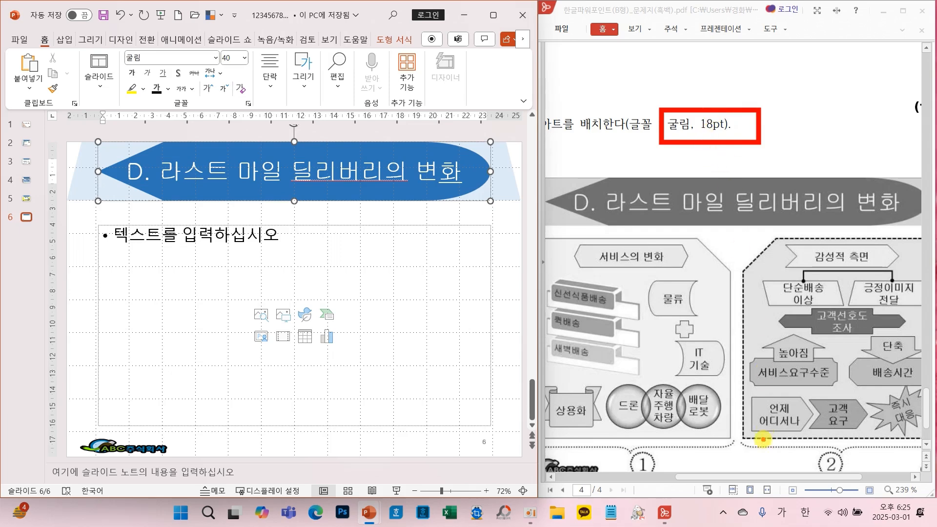
pyautogui.press('Escape')
pyautogui.moveTo(736, 477); pyautogui.dragTo(638, 475)
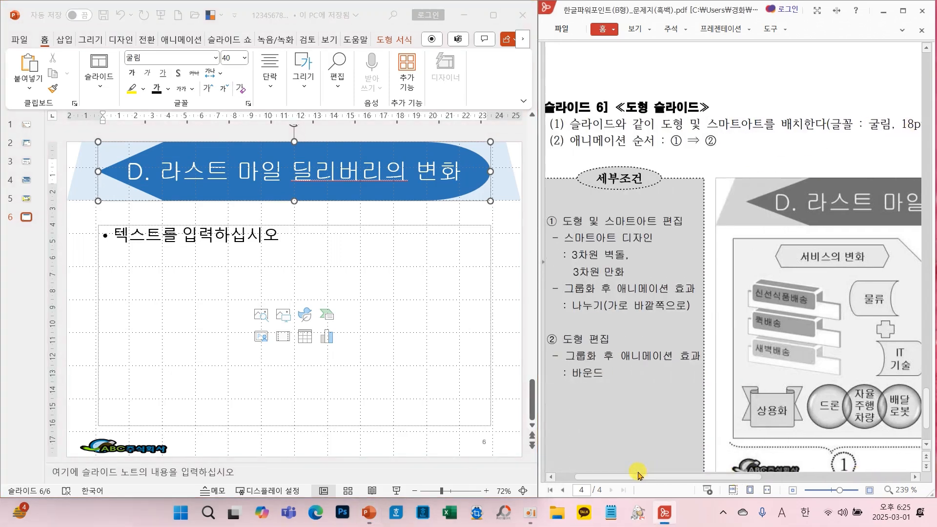
pyautogui.moveTo(644, 130)
pyautogui.mouseDown()
pyautogui.moveTo(745, 166)
pyautogui.moveTo(744, 159)
pyautogui.mouseUp()
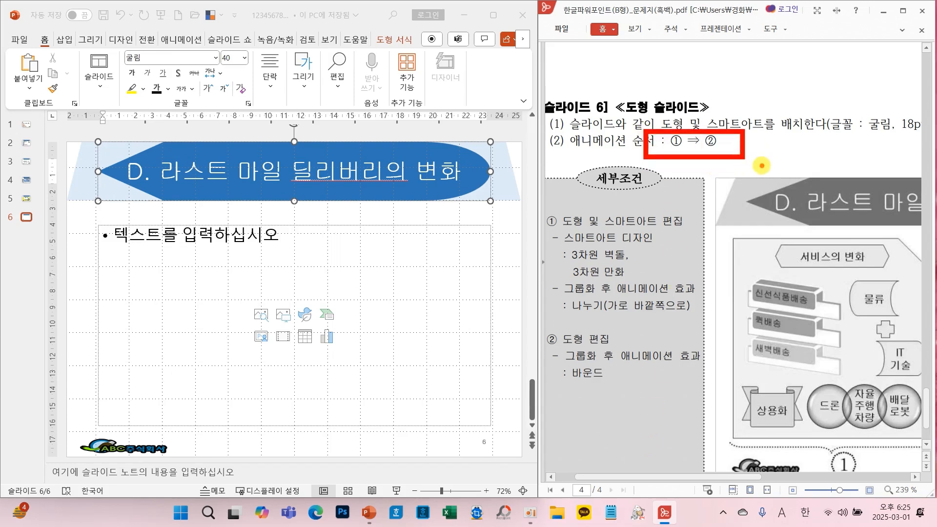
pyautogui.press('Escape')
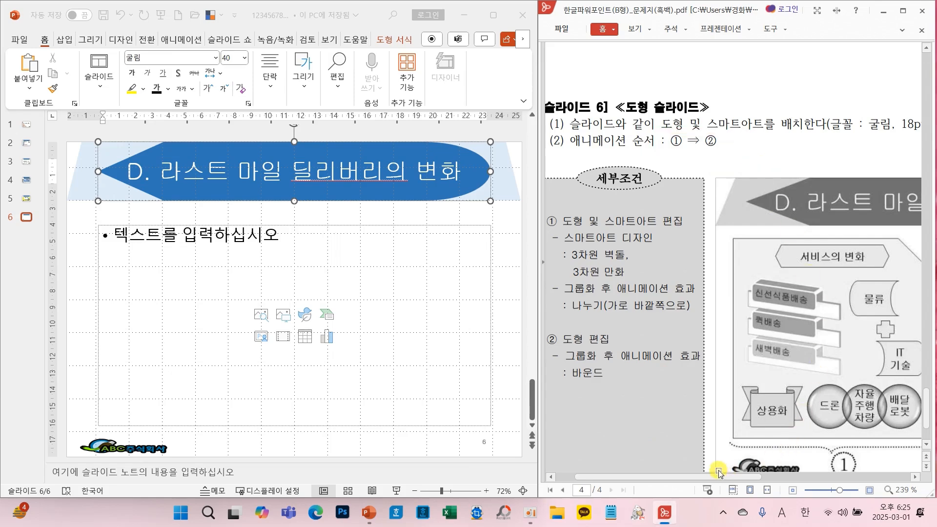
pyautogui.moveTo(742, 477); pyautogui.dragTo(784, 477)
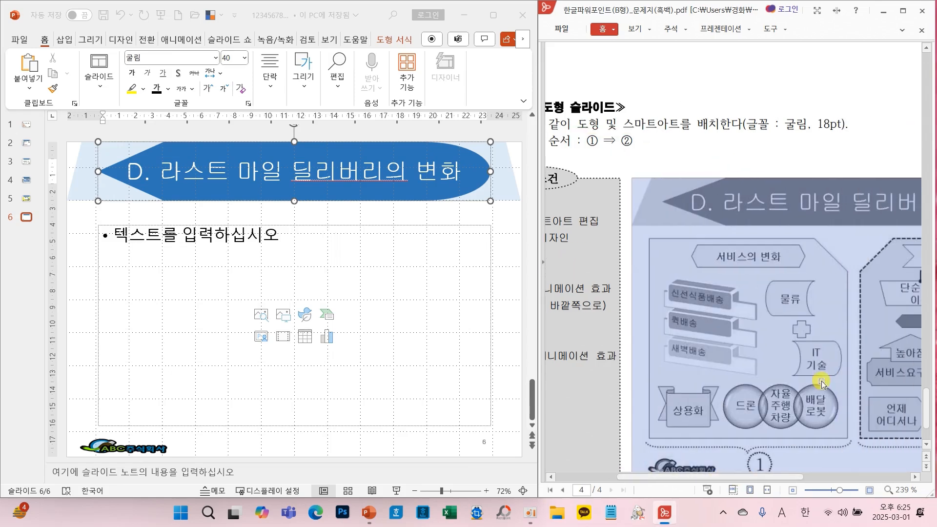
pyautogui.scroll(-2, 821, 385)
pyautogui.moveTo(699, 481); pyautogui.dragTo(745, 478)
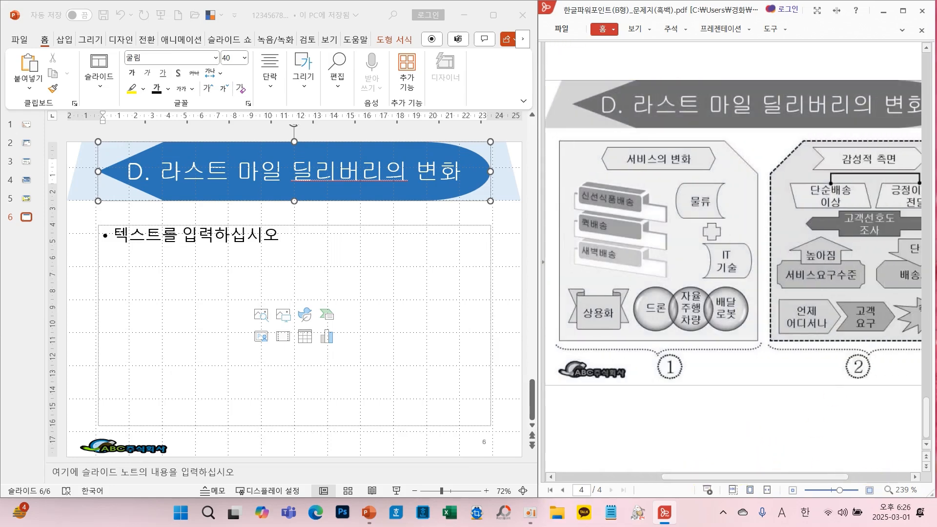
# Set the question PDF's zoom to 260% and bring the first shape group of the slide 6 sample into view
pyautogui.click(901, 489)
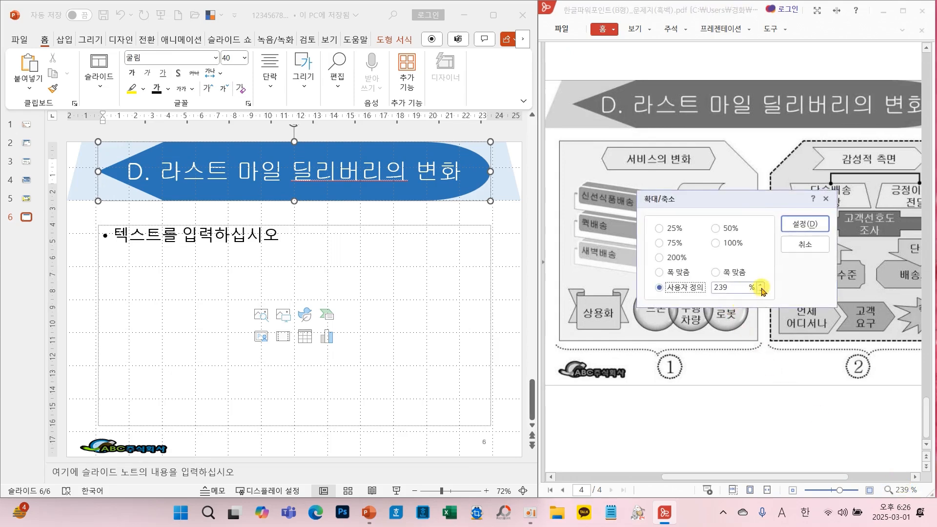
pyautogui.write('260')
pyautogui.press('Return')
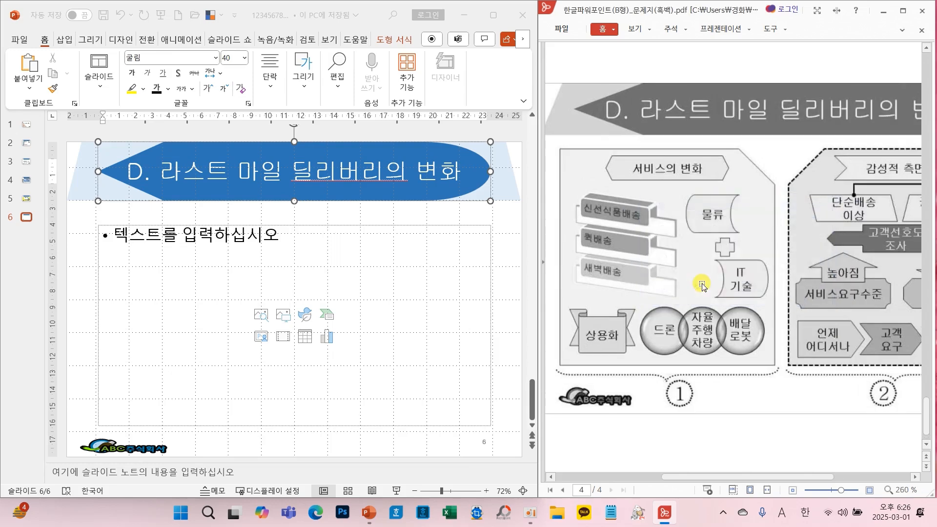
pyautogui.scroll(1, 666, 243)
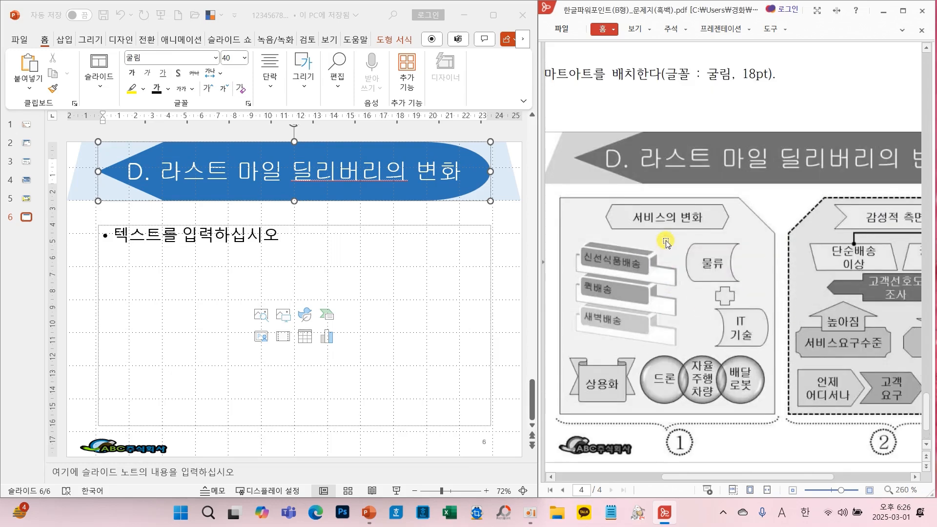
# Delete the empty content placeholder from slide 6
pyautogui.click(490, 250)
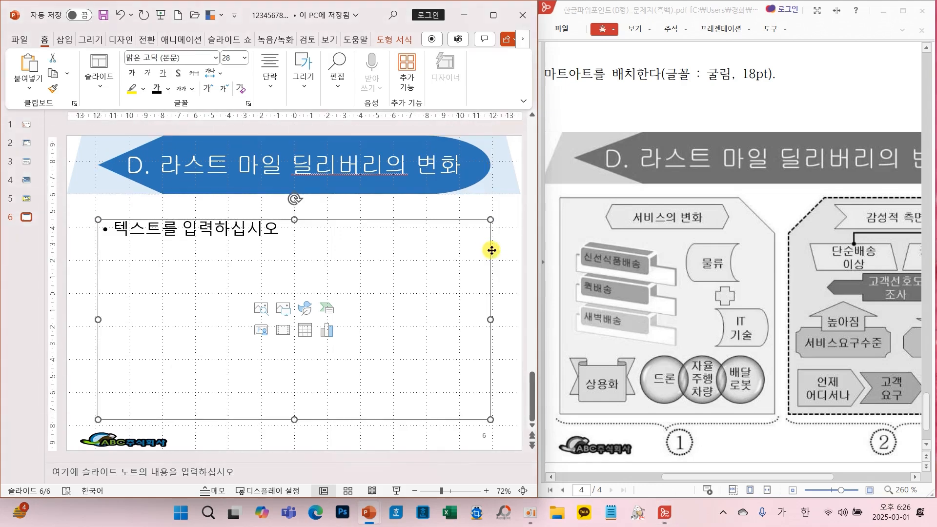
pyautogui.press('Delete')
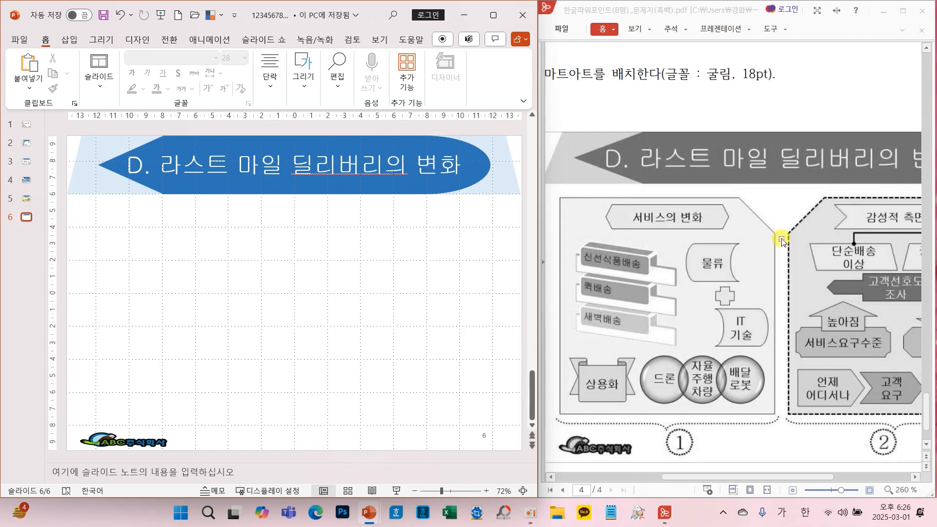
# Draw a single-snipped-corner rectangle filling the left half of slide 6 below the title, and fill it with the lightest theme green
pyautogui.click(306, 86)
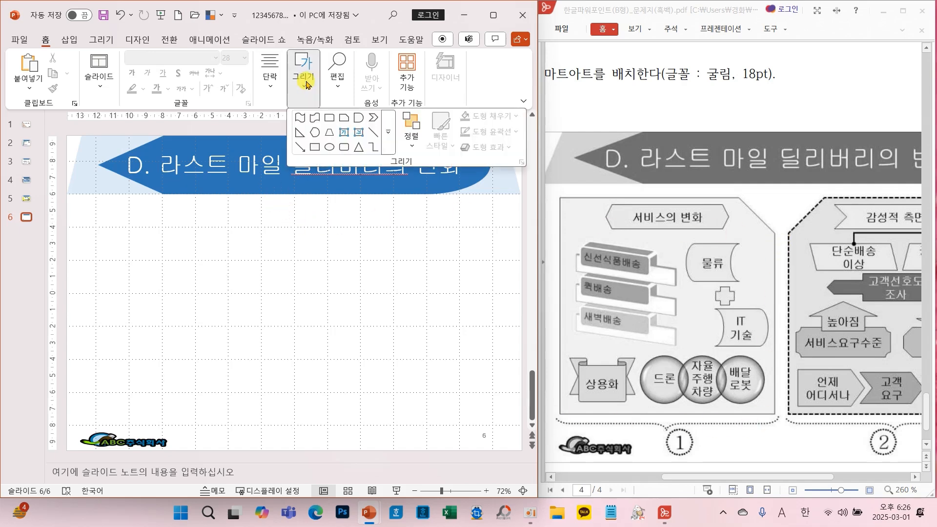
pyautogui.click(390, 146)
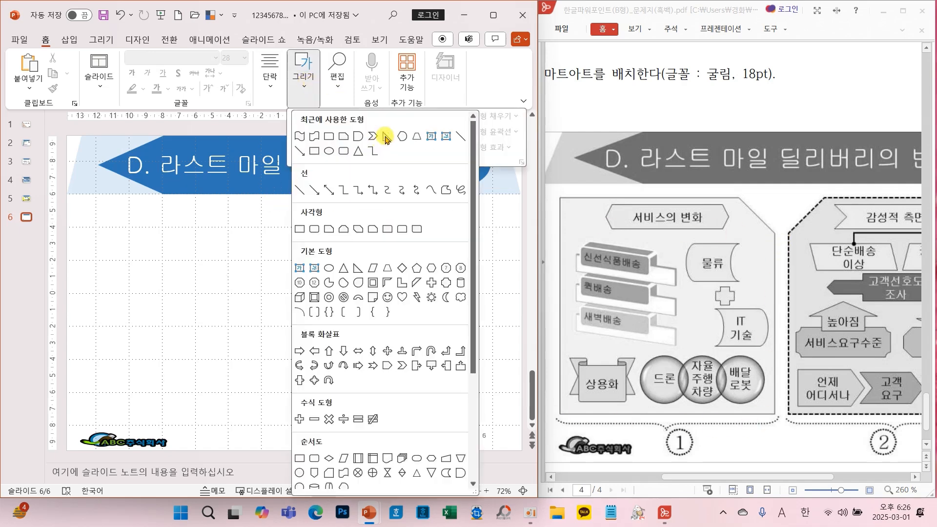
pyautogui.click(333, 234)
pyautogui.moveTo(76, 203)
pyautogui.mouseDown()
pyautogui.moveTo(187, 305)
pyautogui.moveTo(291, 416)
pyautogui.moveTo(285, 422)
pyautogui.mouseUp()
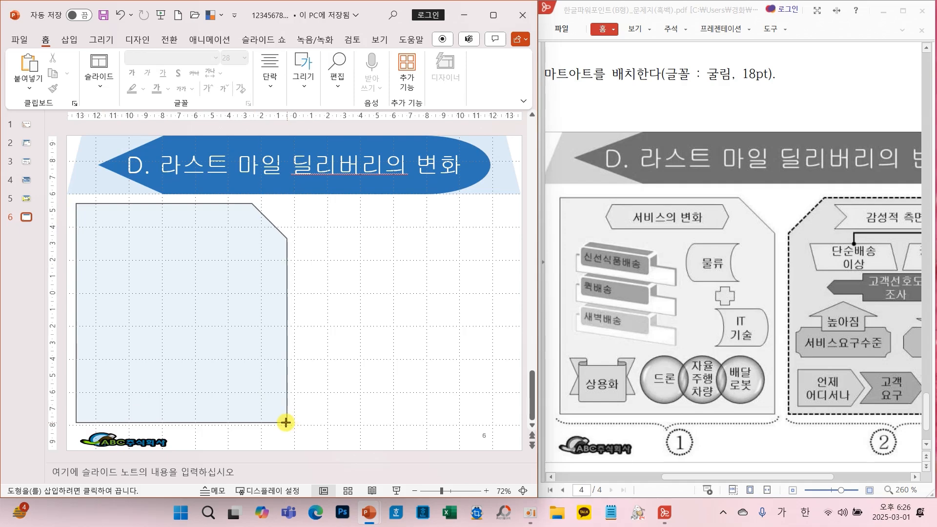
pyautogui.moveTo(285, 423); pyautogui.dragTo(286, 424)
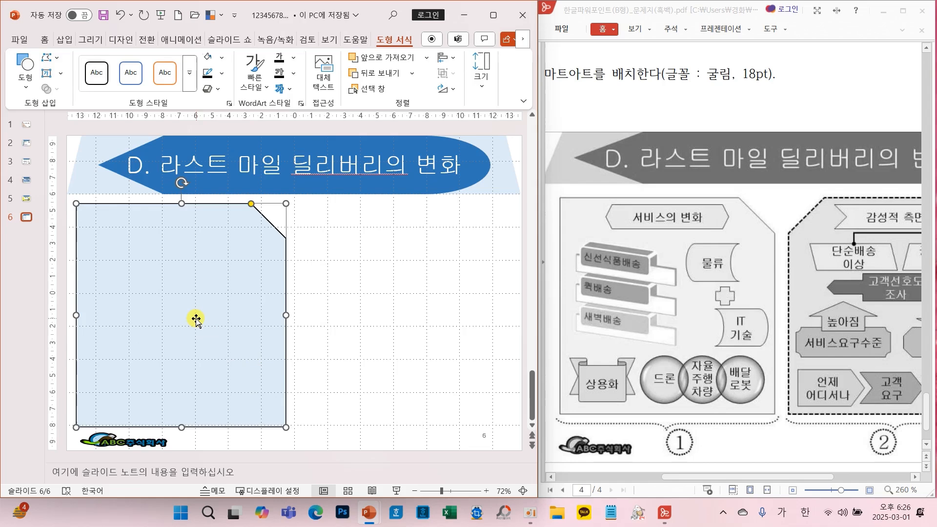
pyautogui.click(221, 58)
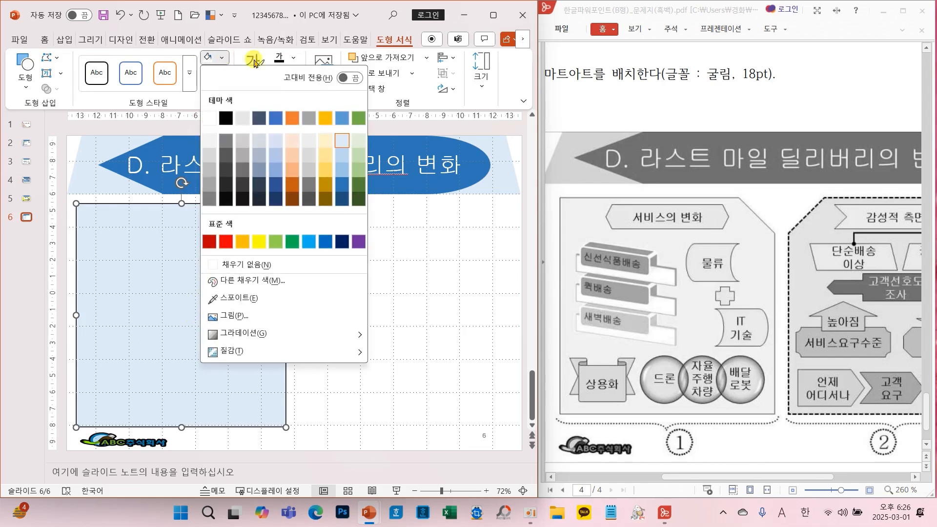
pyautogui.click(359, 141)
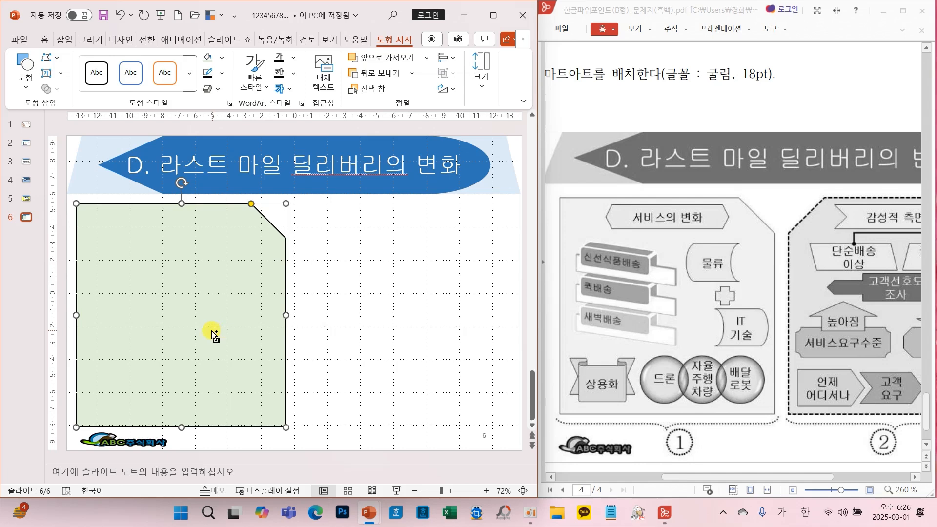
# Copy the green snipped-corner rectangle to the right half of slide 6, level with the original, and flip the copy horizontally
pyautogui.moveTo(211, 331); pyautogui.dragTo(441, 371)
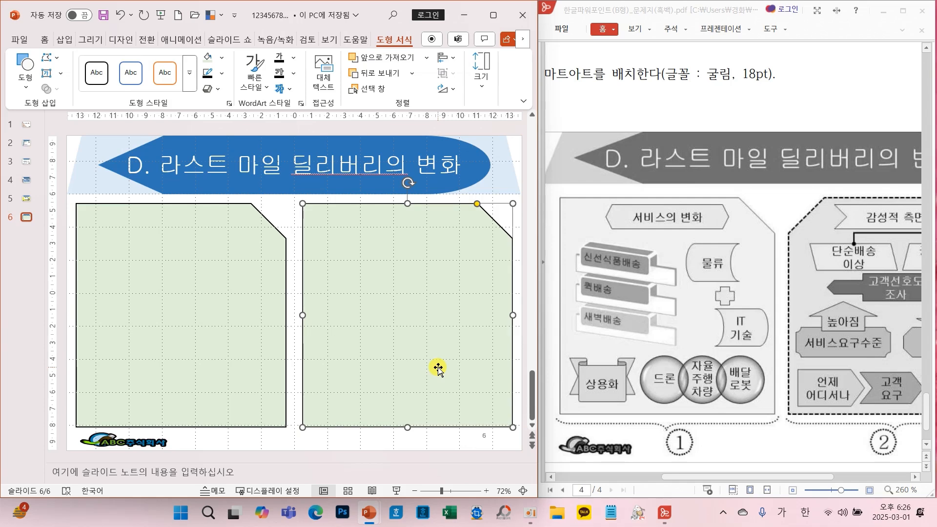
pyautogui.click(448, 89)
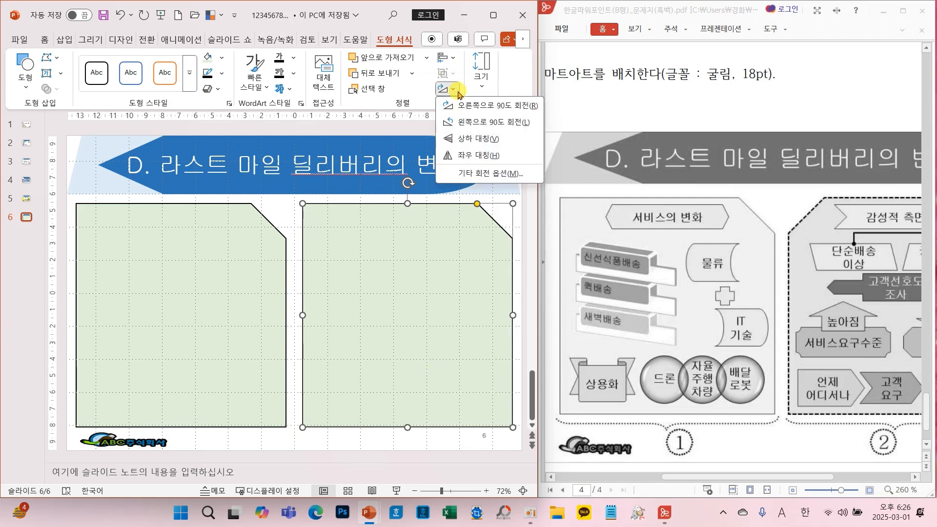
pyautogui.click(473, 156)
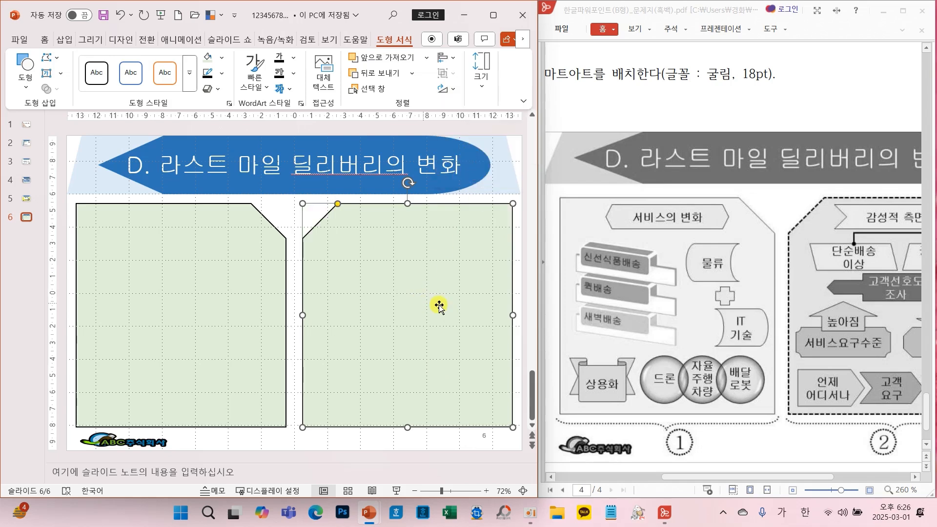
# Check the second shape group in the PDF sample and give the right-hand snipped rectangle a dashed outline with 2¼ pt weight
pyautogui.click(687, 482)
pyautogui.moveTo(687, 483); pyautogui.dragTo(738, 485)
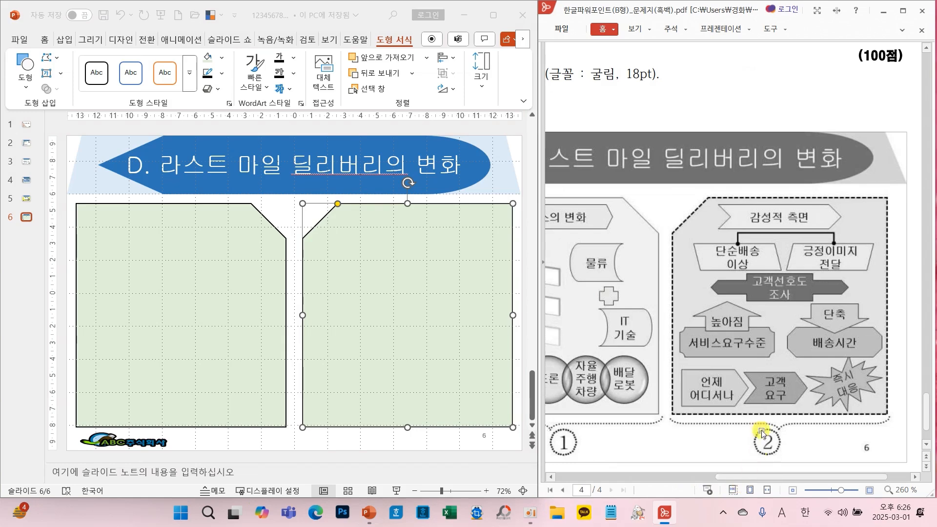
pyautogui.moveTo(674, 205)
pyautogui.mouseDown()
pyautogui.moveTo(714, 195)
pyautogui.moveTo(726, 168)
pyautogui.mouseUp()
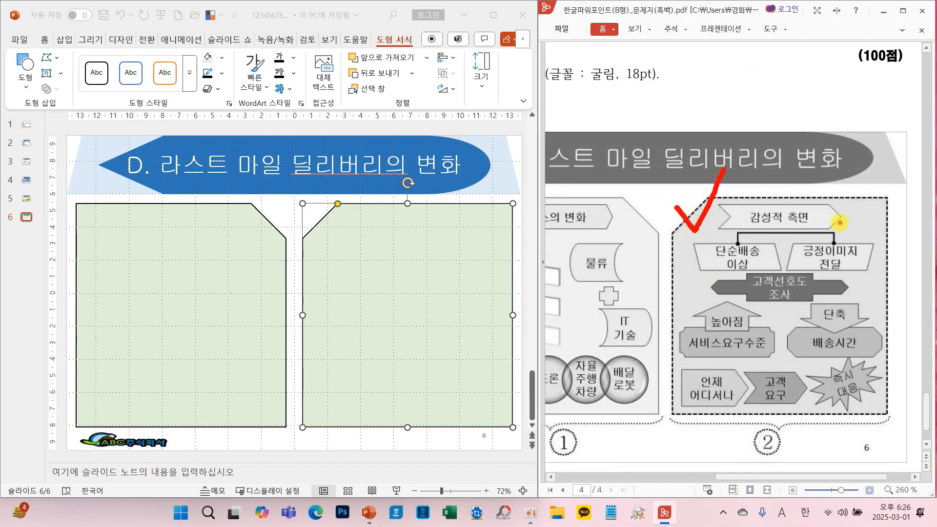
pyautogui.moveTo(830, 235); pyautogui.dragTo(886, 219)
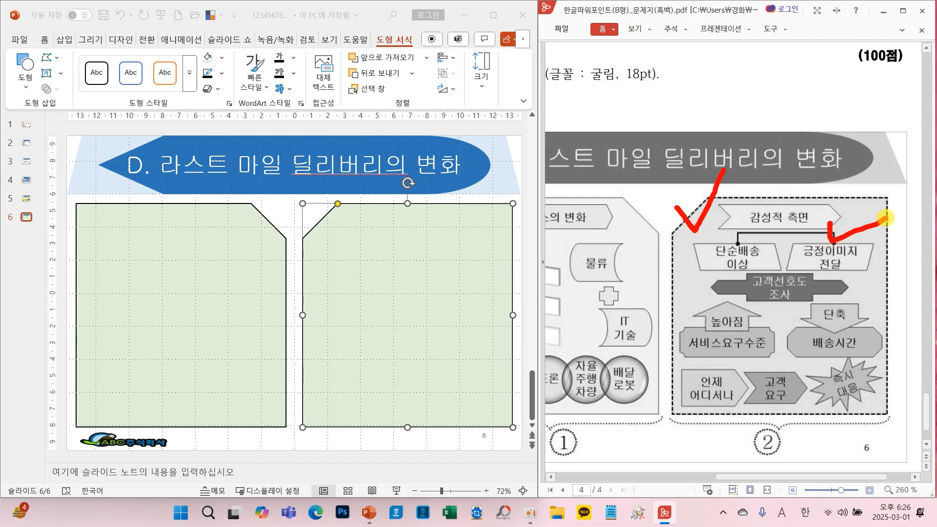
pyautogui.moveTo(767, 275)
pyautogui.mouseDown()
pyautogui.moveTo(786, 289)
pyautogui.moveTo(812, 265)
pyautogui.mouseUp()
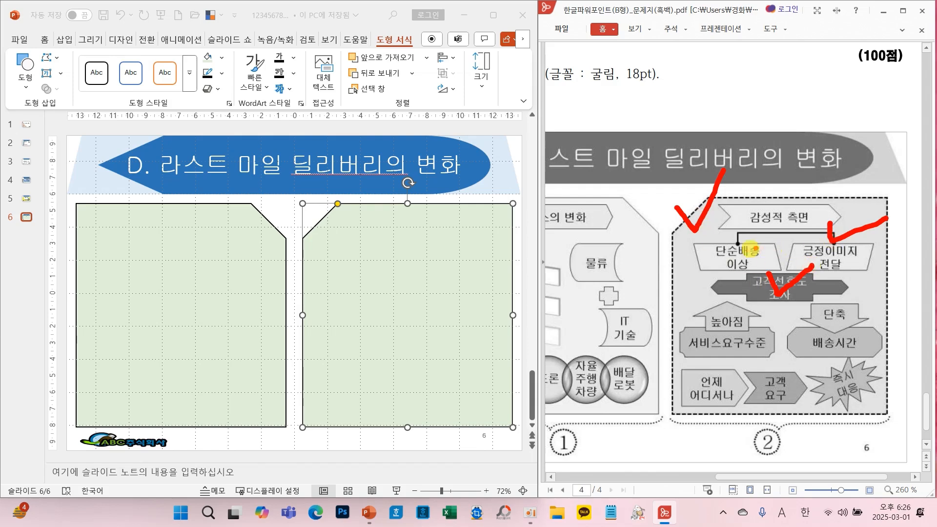
pyautogui.moveTo(730, 477); pyautogui.dragTo(667, 480)
pyautogui.click(229, 77)
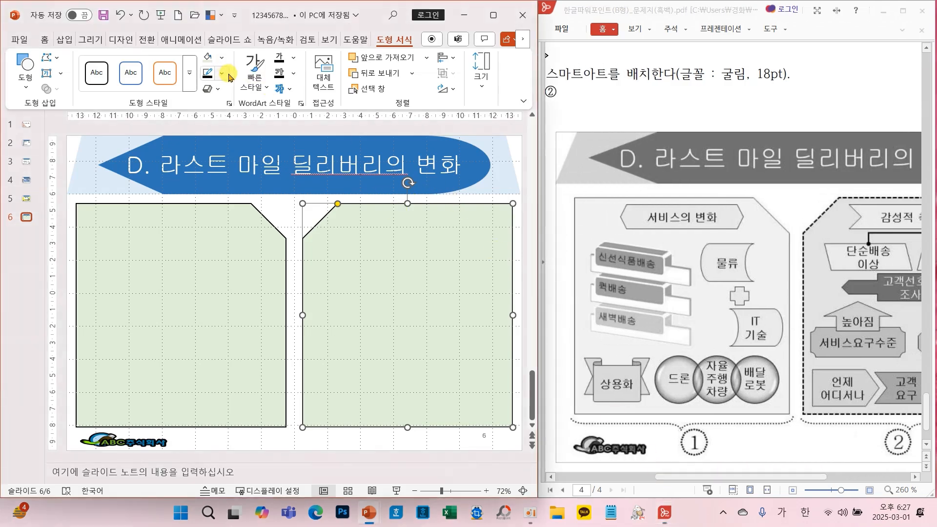
pyautogui.click(226, 76)
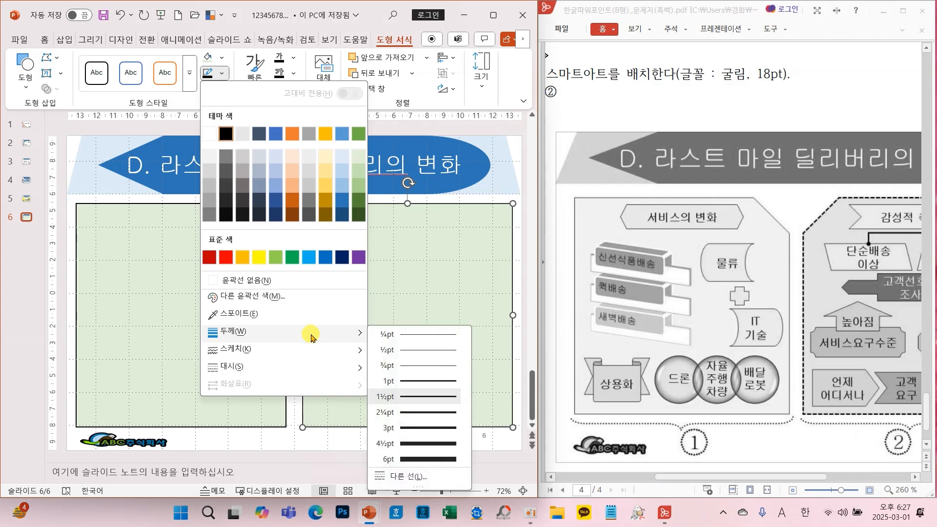
pyautogui.moveTo(308, 366)
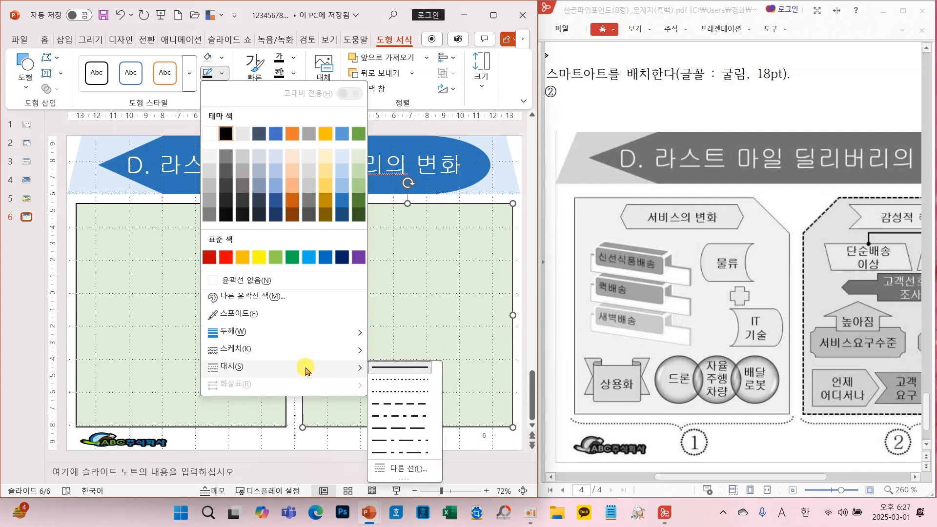
pyautogui.click(399, 405)
pyautogui.click(222, 75)
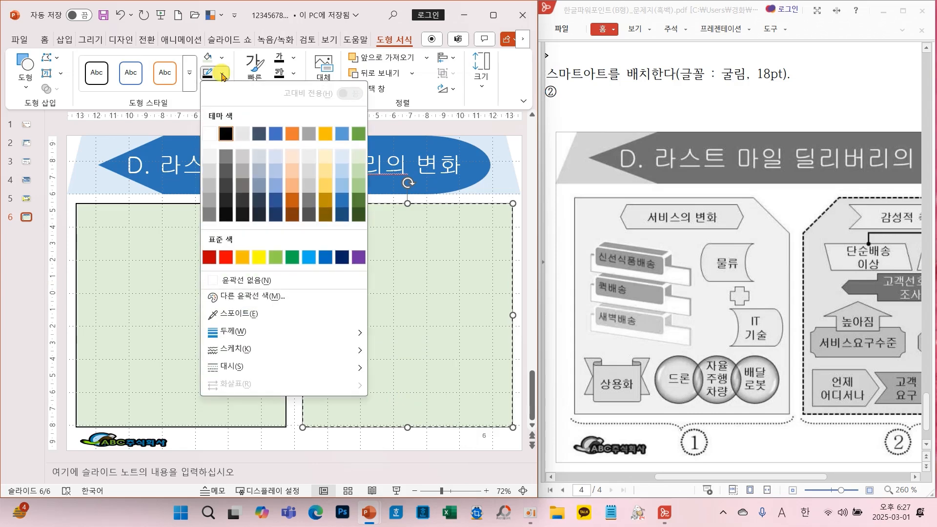
pyautogui.moveTo(320, 341)
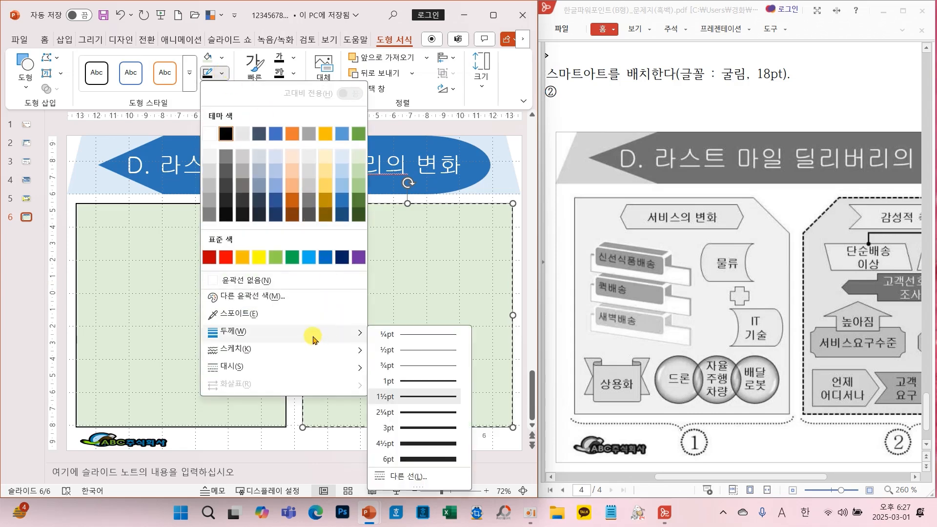
pyautogui.click(413, 411)
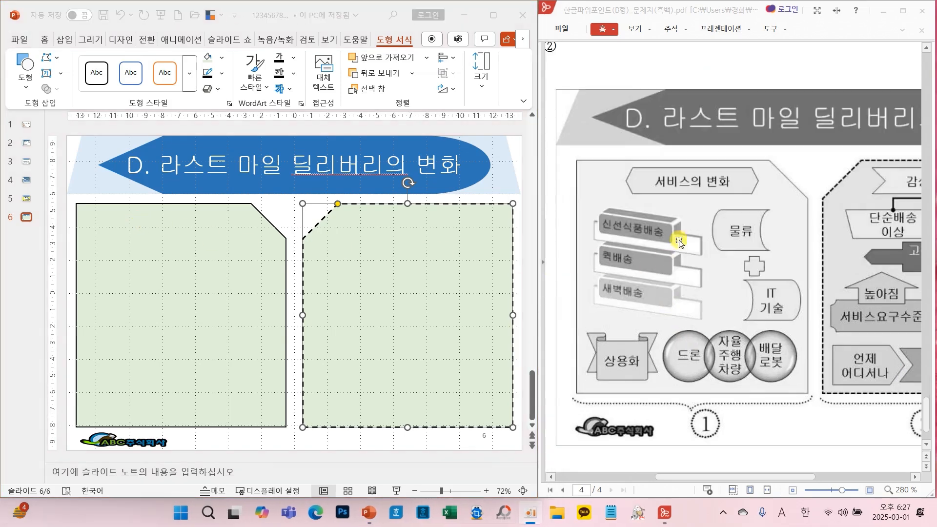
# Draw a flat hexagon near the upper edge of the left green rectangle and enter 서비스의 변화 in it
pyautogui.click(26, 80)
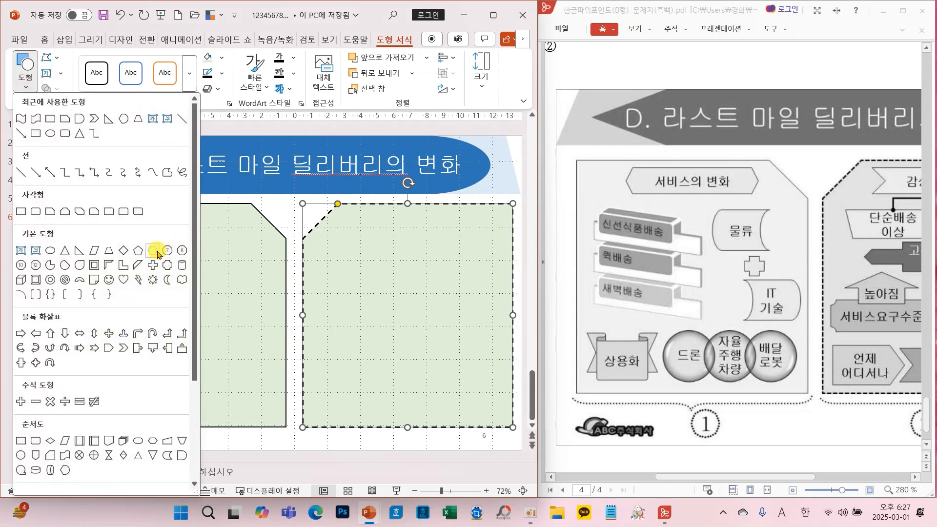
pyautogui.click(153, 250)
pyautogui.moveTo(110, 212); pyautogui.dragTo(234, 239)
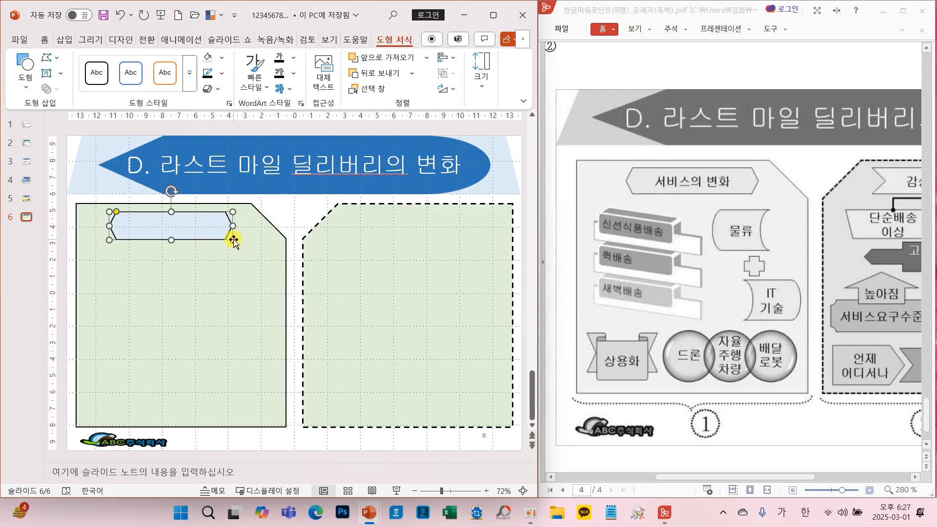
pyautogui.write('서비스의 변화')
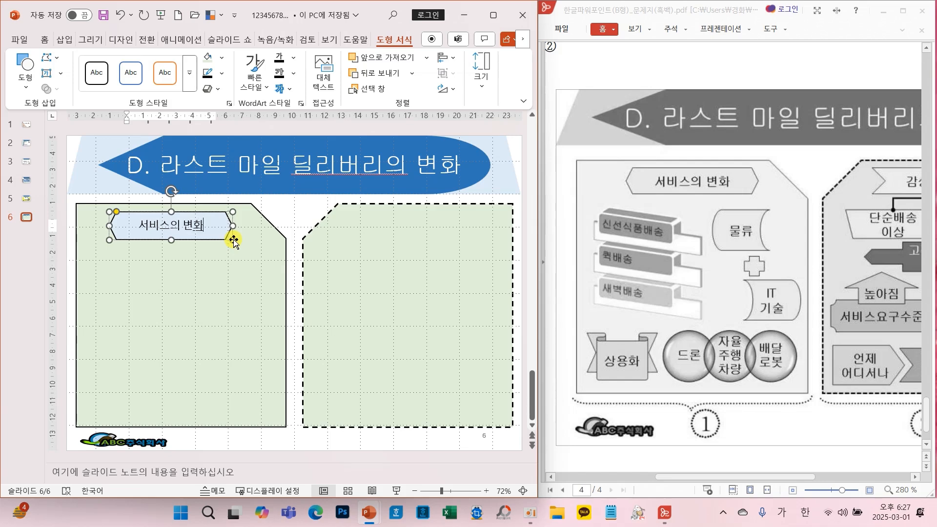
pyautogui.press('Escape')
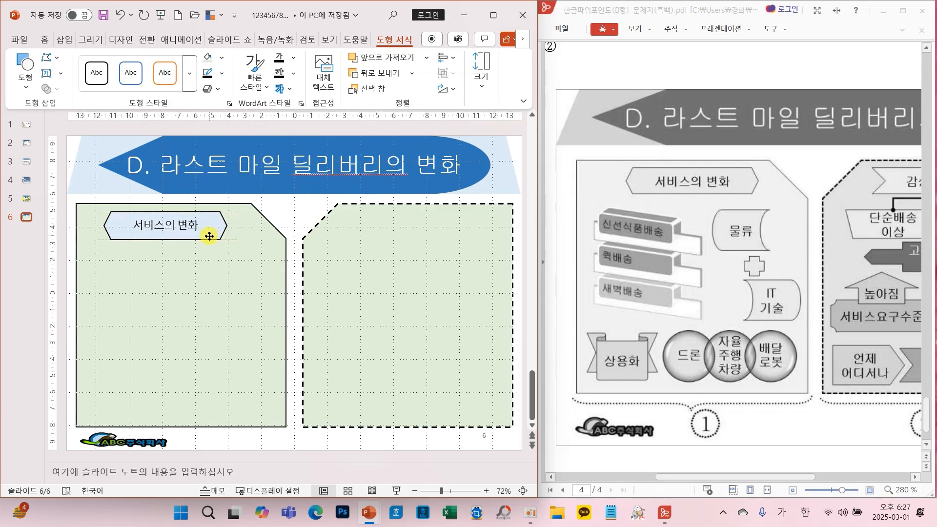
# Insert a Vertical Box List (세로 상자 목록형) SmartArt graphic with three text boxes on slide 6
pyautogui.moveTo(618, 251); pyautogui.dragTo(673, 220)
pyautogui.moveTo(728, 345)
pyautogui.mouseDown()
pyautogui.moveTo(736, 365)
pyautogui.moveTo(822, 339)
pyautogui.mouseUp()
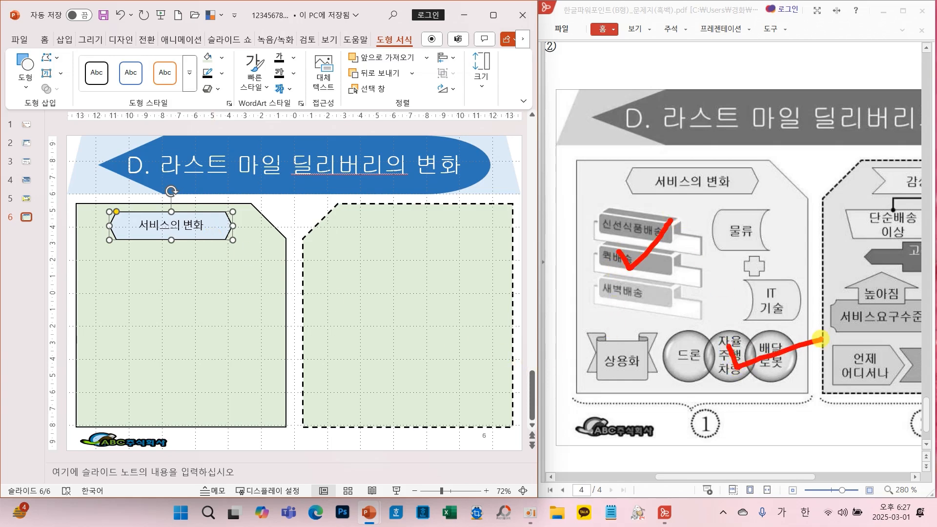
pyautogui.press('Escape')
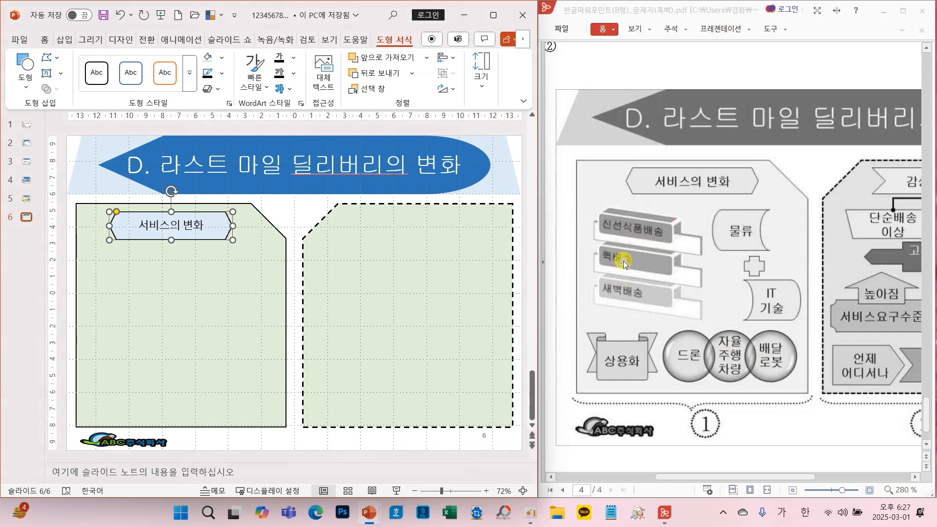
pyautogui.click(59, 41)
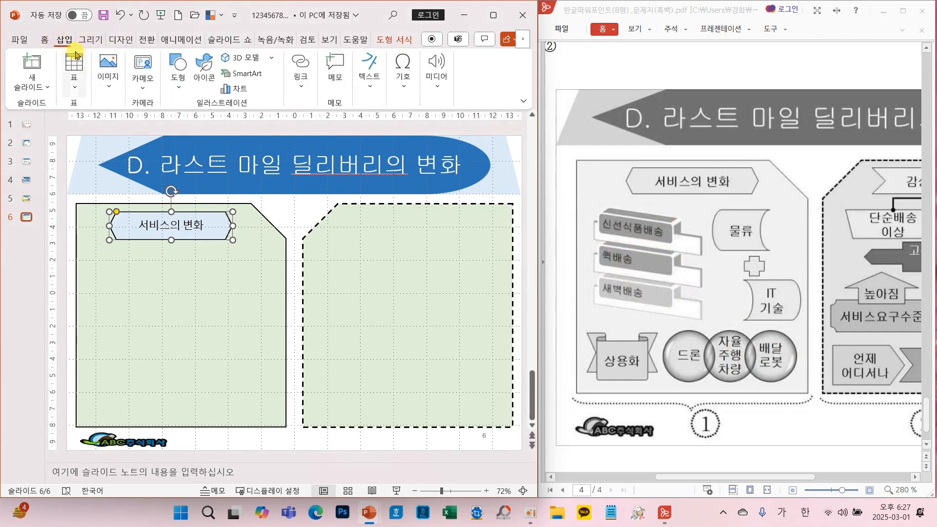
pyautogui.click(249, 77)
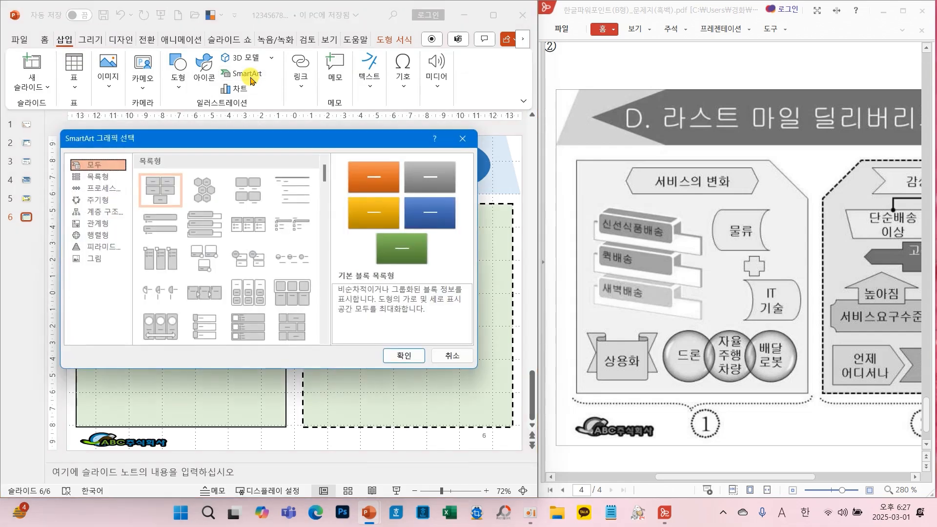
pyautogui.click(205, 223)
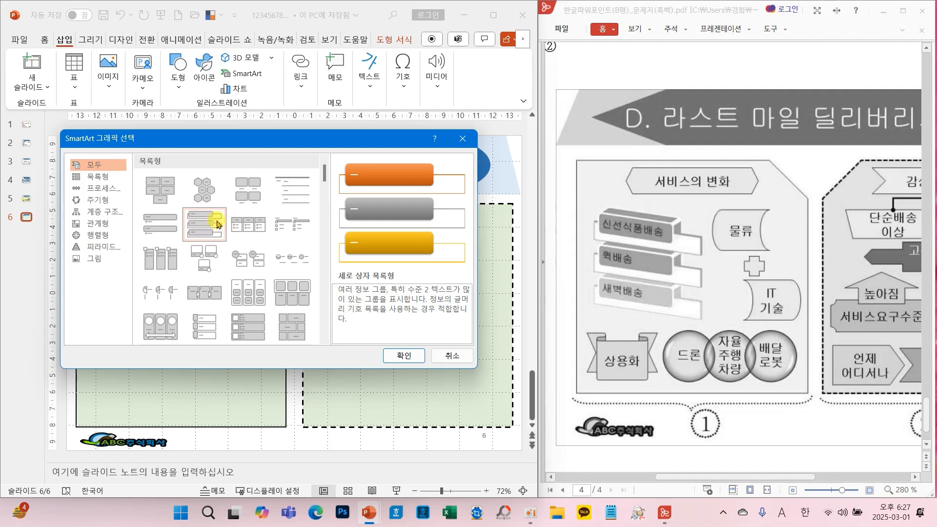
pyautogui.click(417, 355)
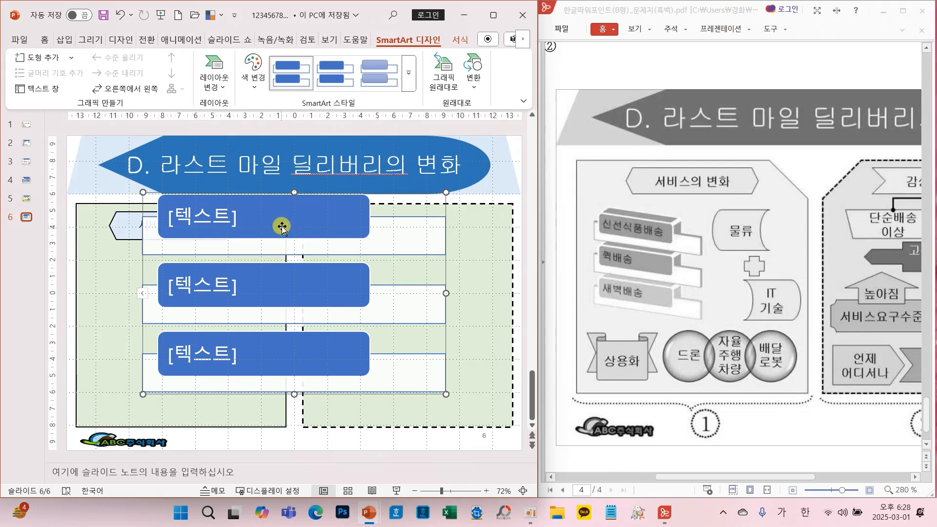
pyautogui.click(19, 58)
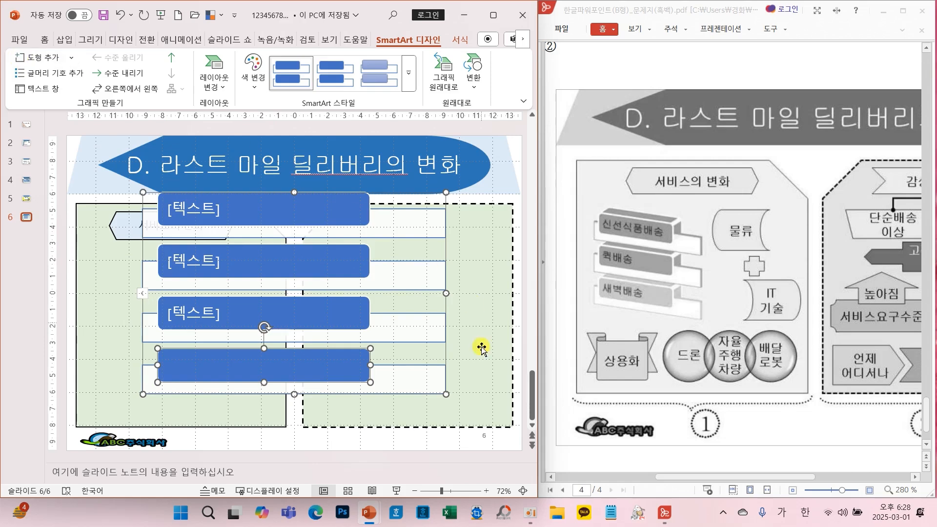
pyautogui.press('Delete')
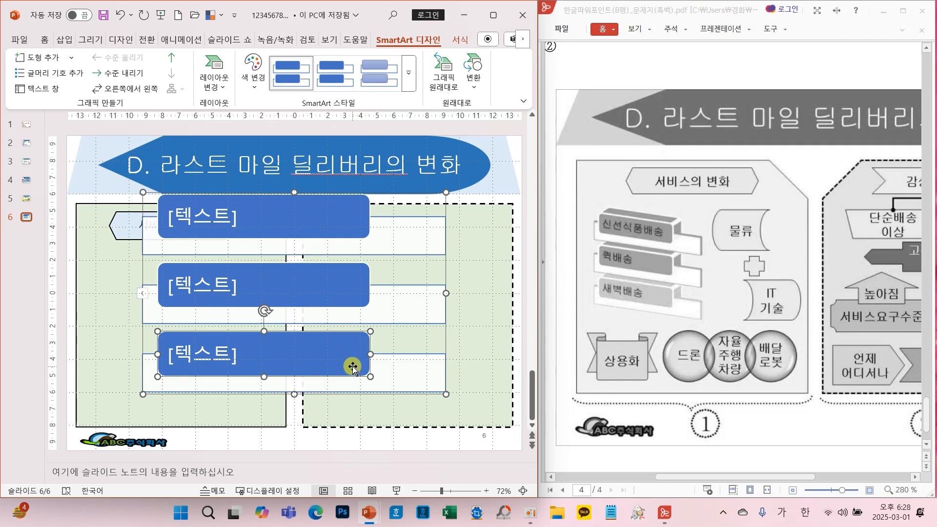
# Recolour the whole SmartArt with the first colorful (색상형) scheme and apply the 3D brick (3차원 벽돌) style required by the PDF
pyautogui.click(446, 207)
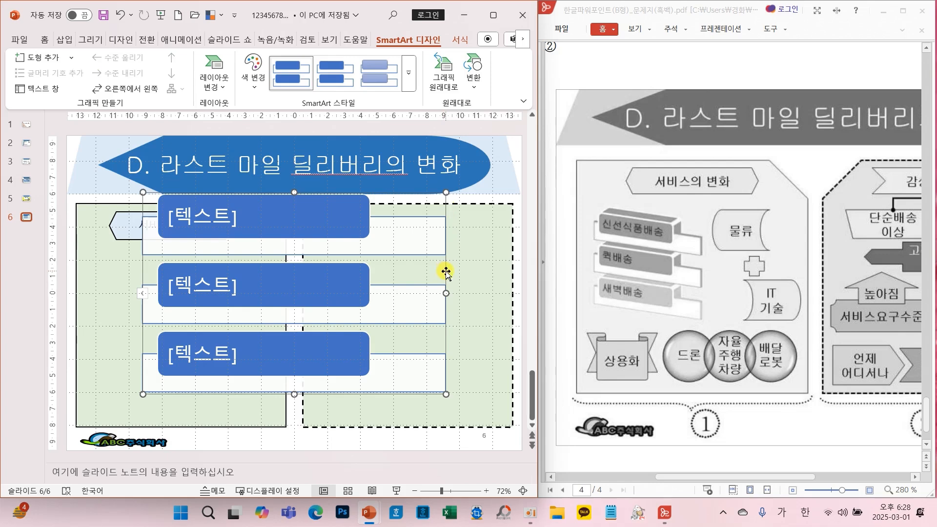
pyautogui.click(258, 90)
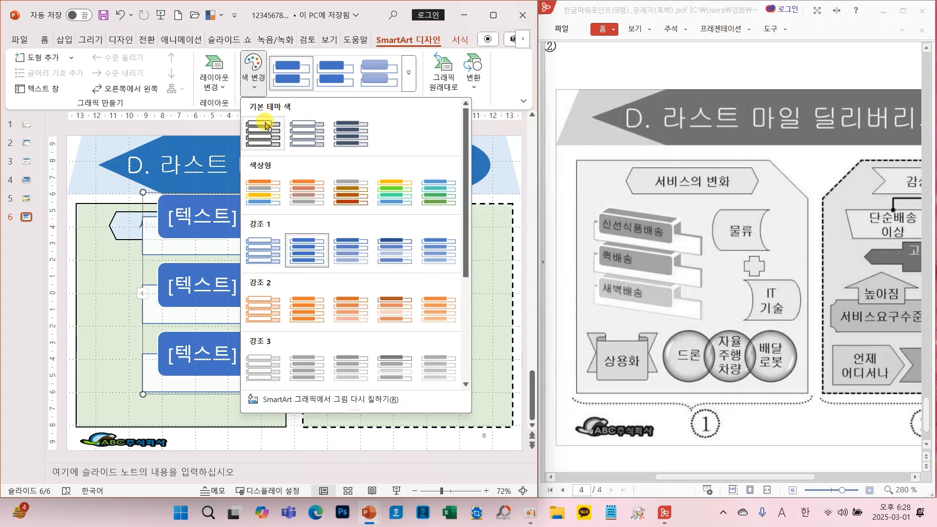
pyautogui.click(259, 185)
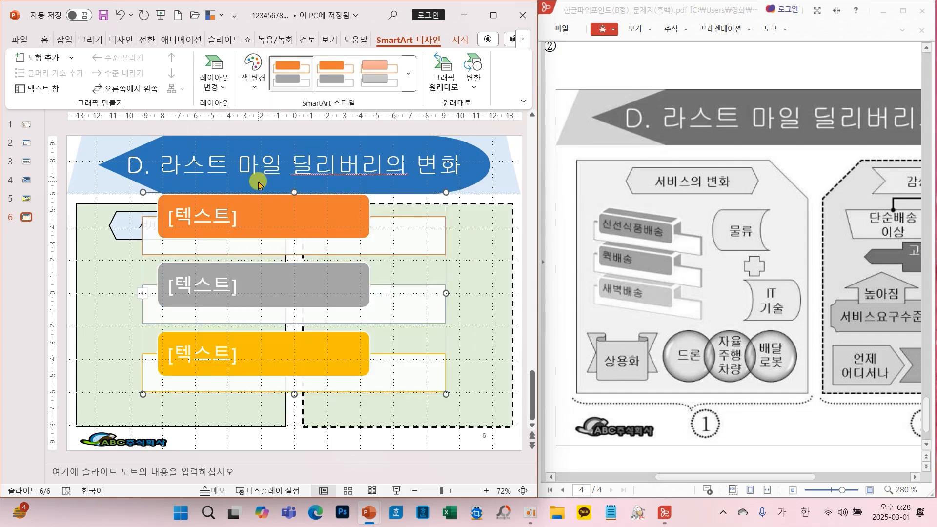
pyautogui.click(645, 451)
pyautogui.hscroll(-5, 625, 449)
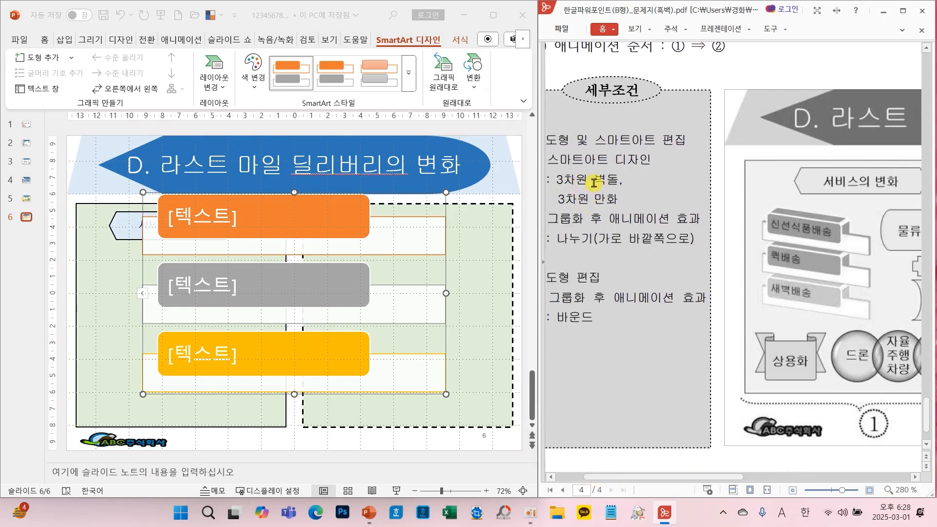
pyautogui.click(410, 82)
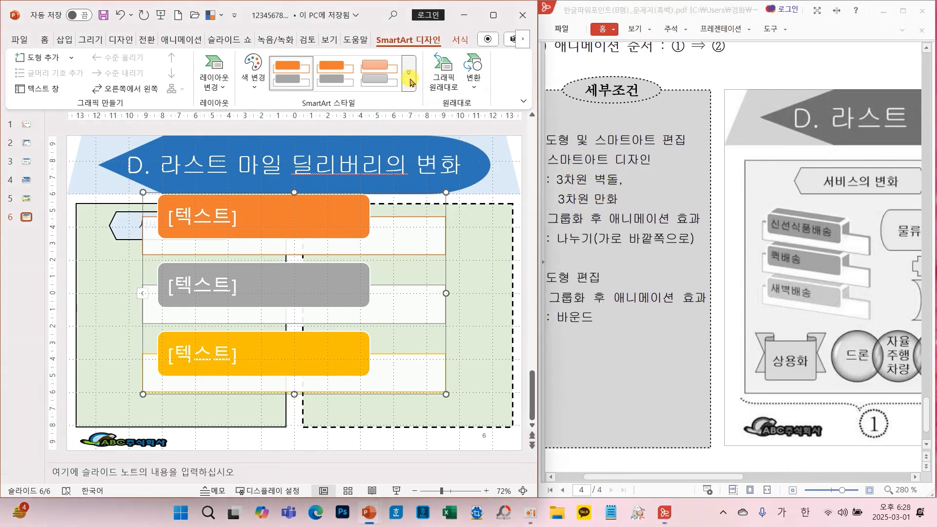
pyautogui.click(409, 78)
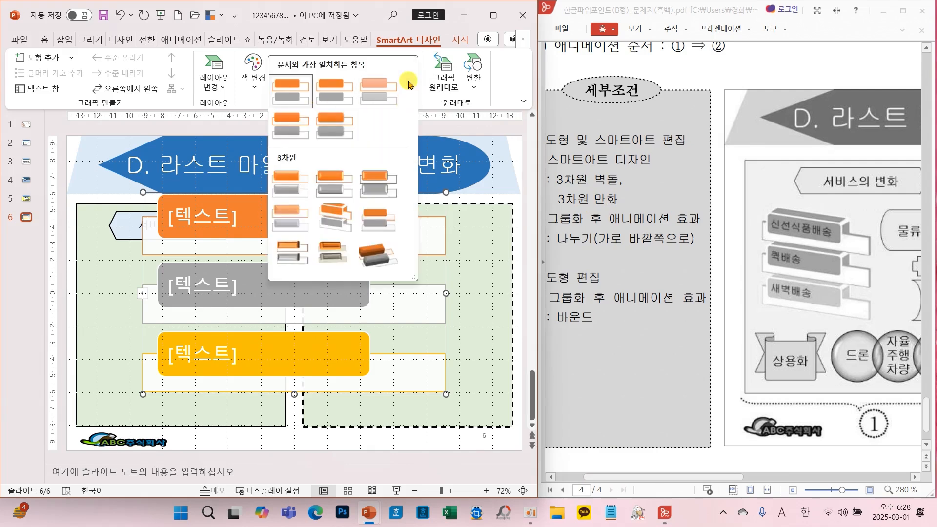
pyautogui.click(335, 211)
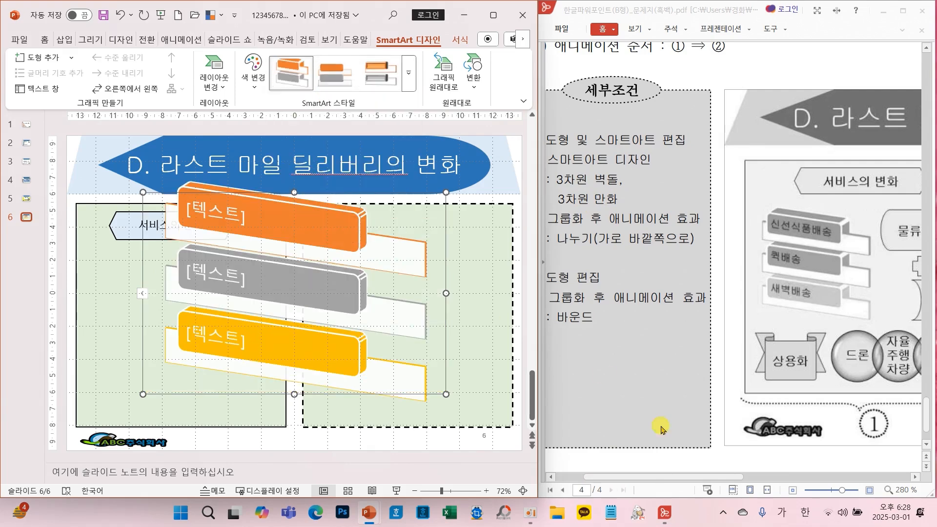
# Check the required font in the PDF and format all the SmartArt text as 굴림, 18 pt, in black
pyautogui.moveTo(655, 480); pyautogui.dragTo(724, 480)
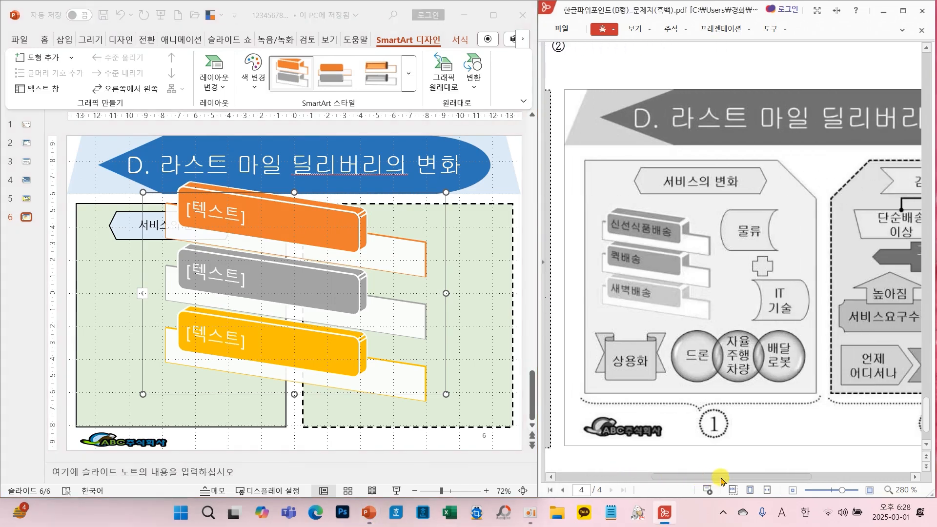
pyautogui.scroll(1, 753, 428)
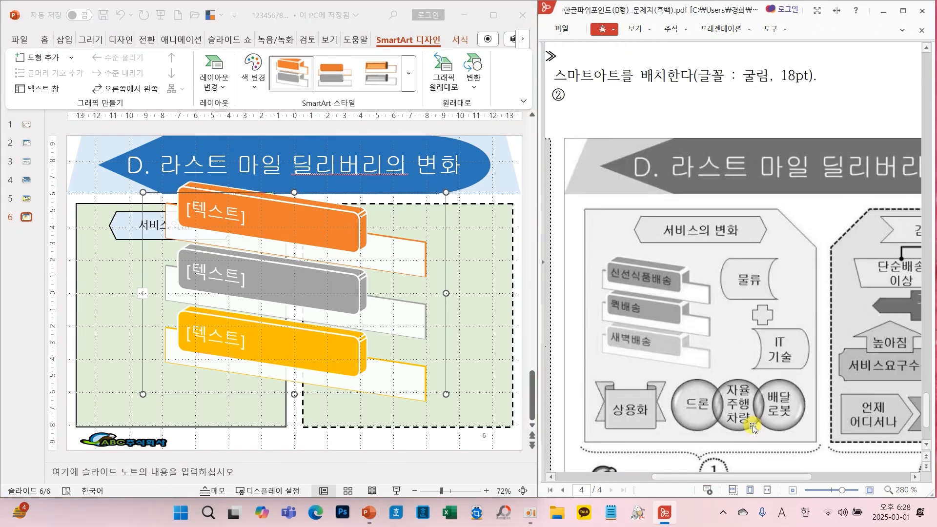
pyautogui.scroll(-1, 753, 428)
pyautogui.click(46, 41)
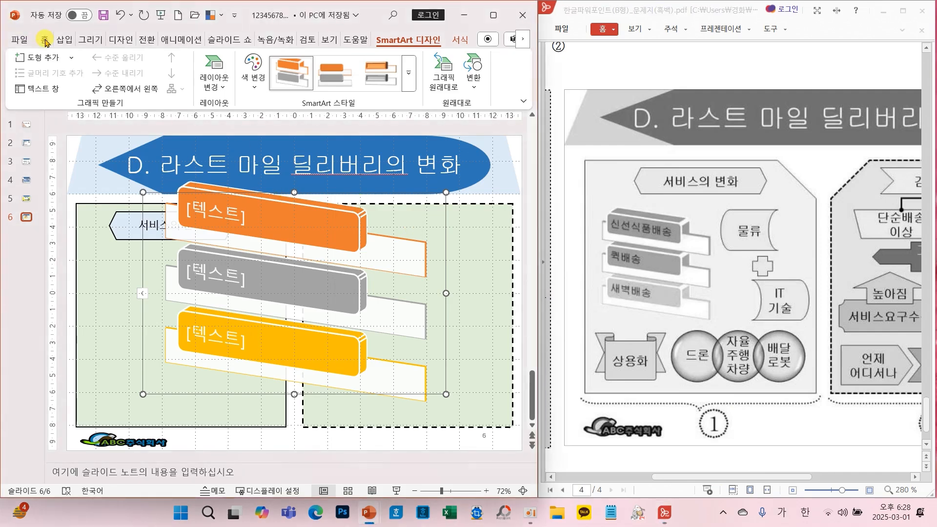
pyautogui.click(216, 58)
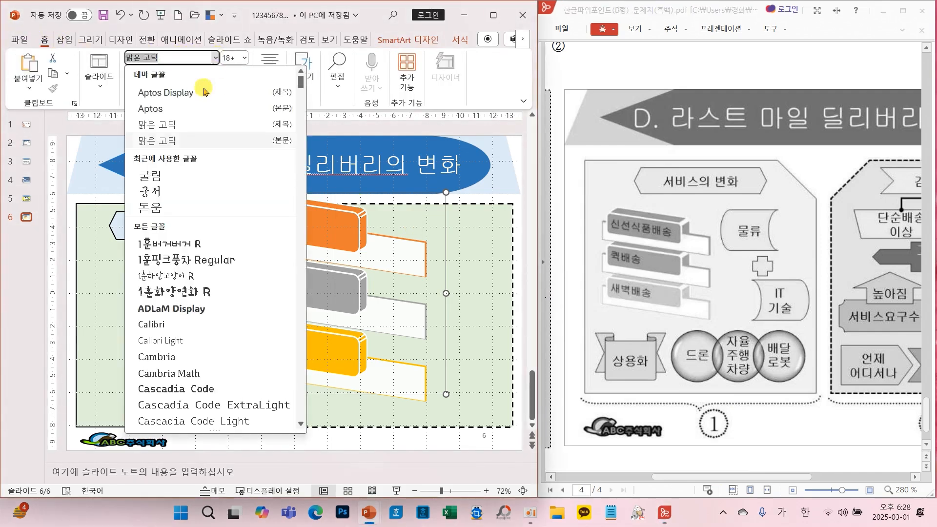
pyautogui.click(149, 175)
pyautogui.click(244, 58)
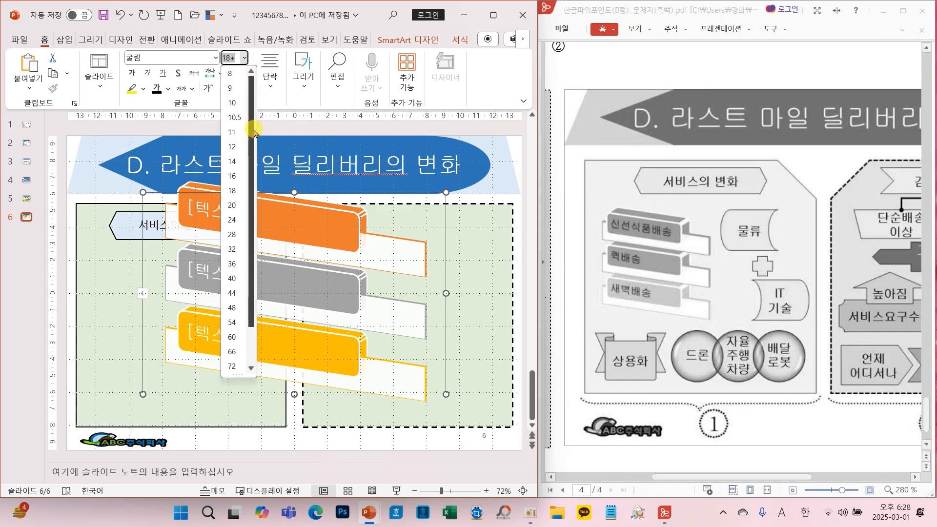
pyautogui.click(235, 191)
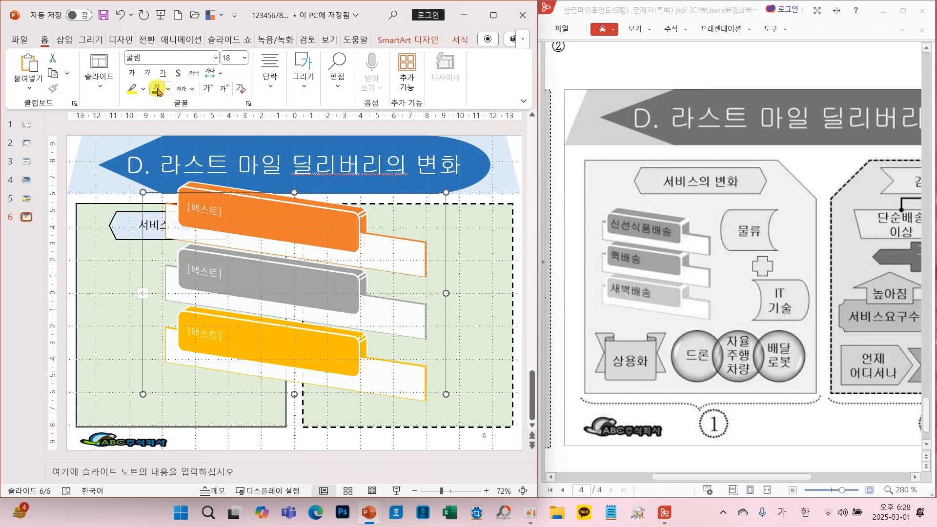
# Fill the three SmartArt boxes from first to last with 신선식품배송, 퀵배송 and 새벽배송
pyautogui.click(209, 213)
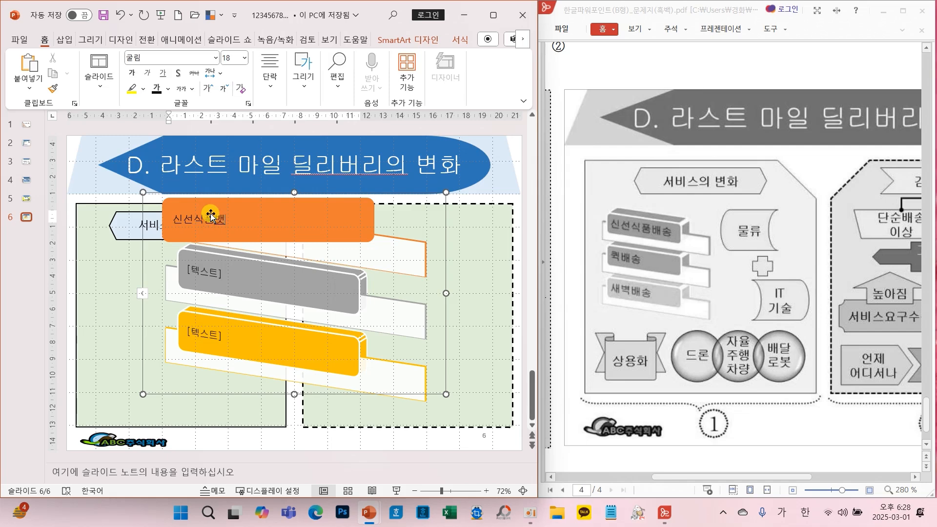
pyautogui.click(209, 273)
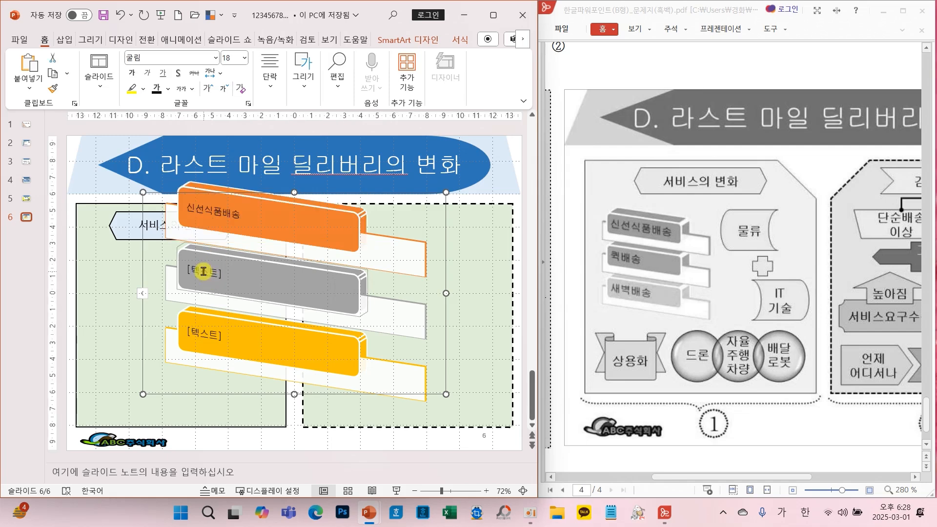
pyautogui.click(203, 273)
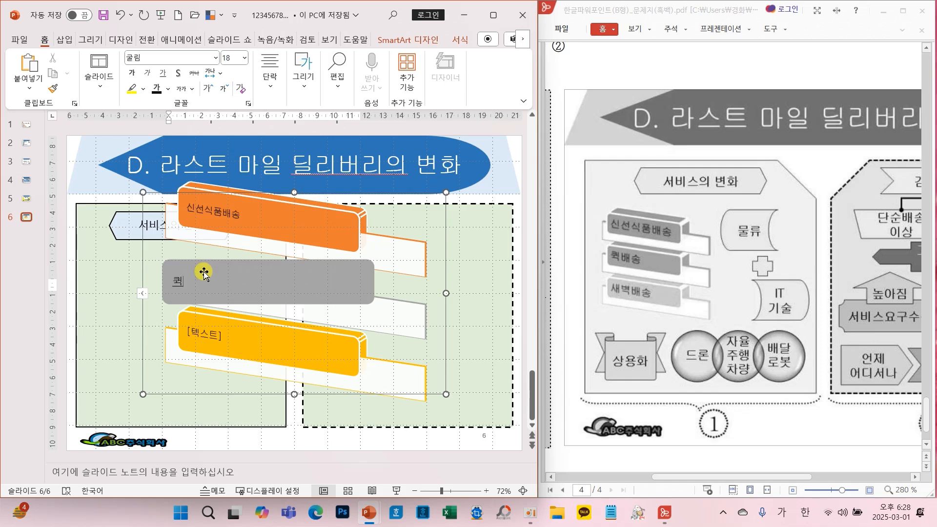
pyautogui.click(210, 338)
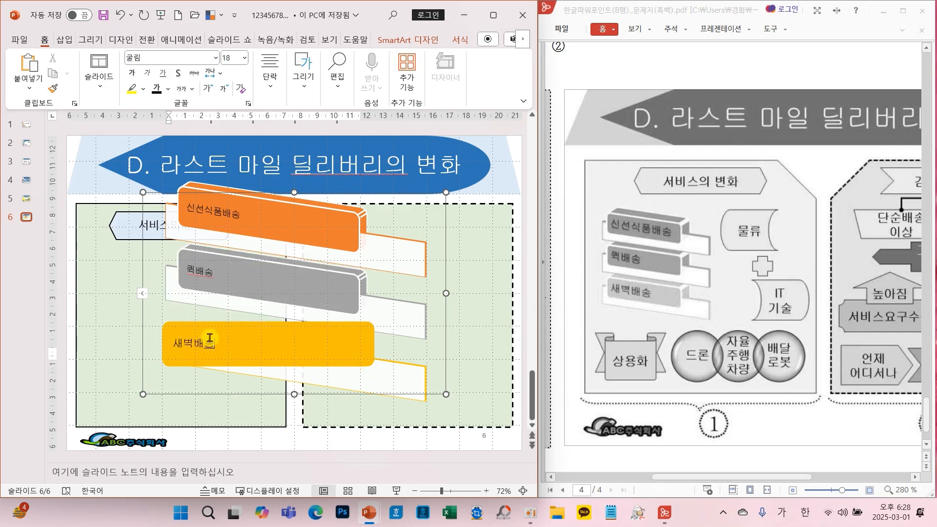
pyautogui.click(445, 228)
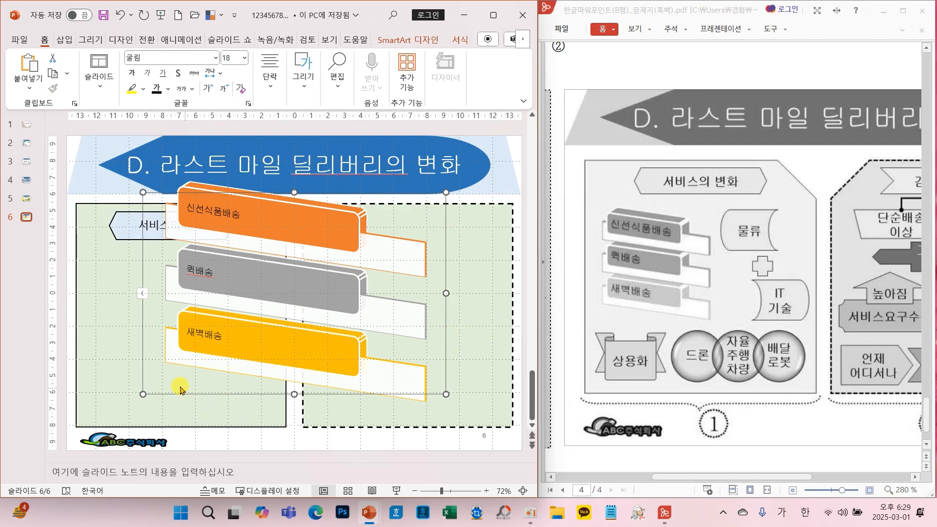
# Shrink the SmartArt and place it under the 서비스의 변화 hexagon, along the left side of the solid-outlined green shape
pyautogui.moveTo(443, 293); pyautogui.dragTo(405, 293)
pyautogui.moveTo(405, 393); pyautogui.dragTo(274, 312)
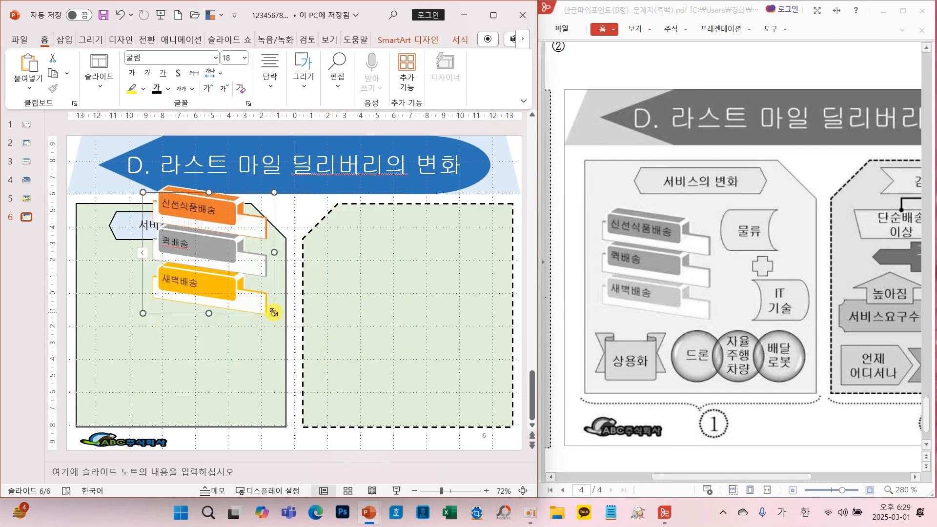
pyautogui.moveTo(234, 314); pyautogui.dragTo(166, 374)
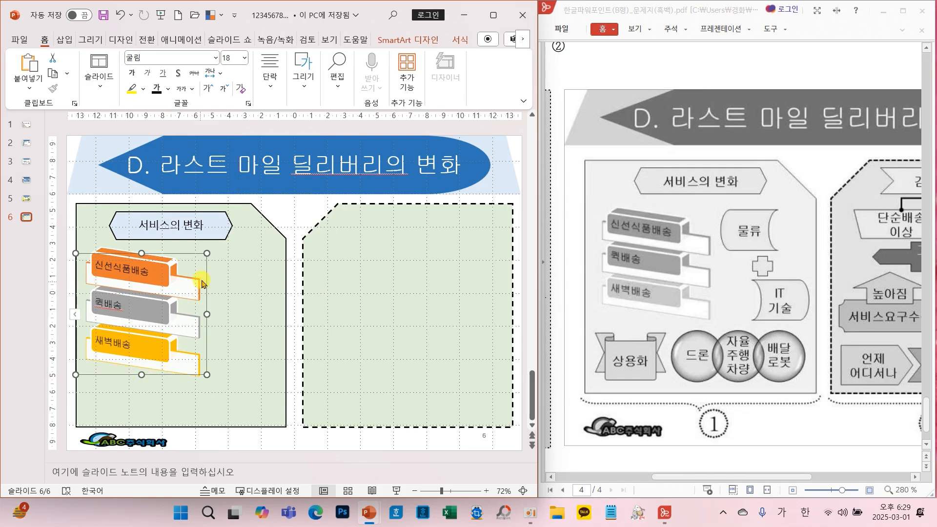
pyautogui.moveTo(206, 254); pyautogui.dragTo(172, 255)
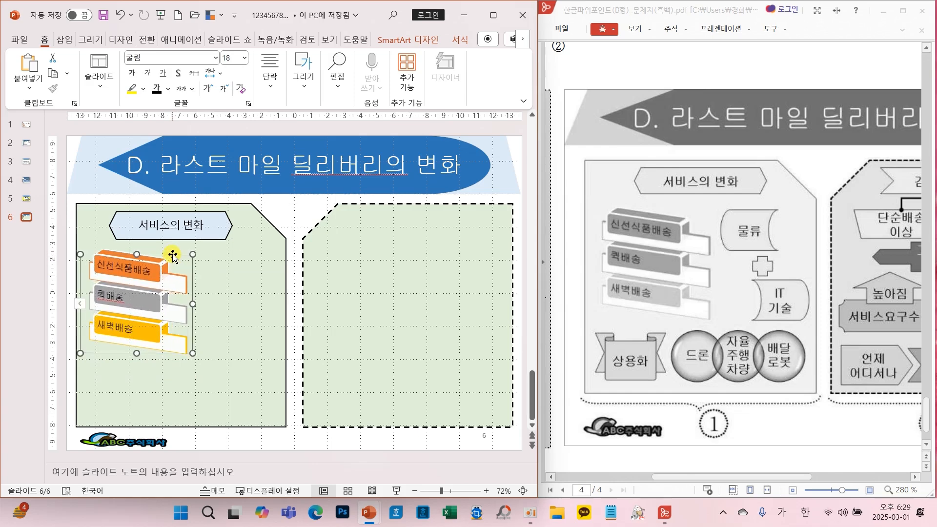
pyautogui.moveTo(97, 320)
pyautogui.mouseDown()
pyautogui.moveTo(90, 296)
pyautogui.moveTo(98, 315)
pyautogui.mouseUp()
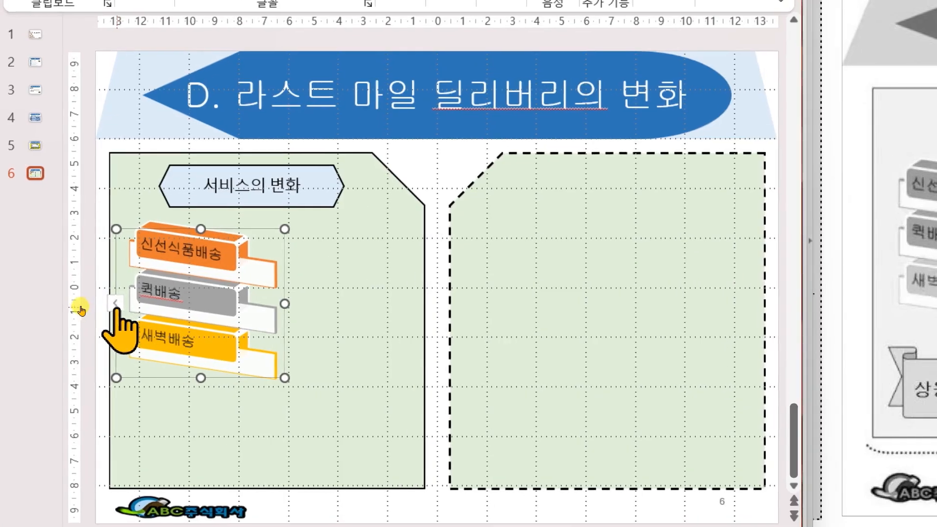
# Try adding a fourth item to the SmartArt's text list and remove it again
pyautogui.click(116, 303)
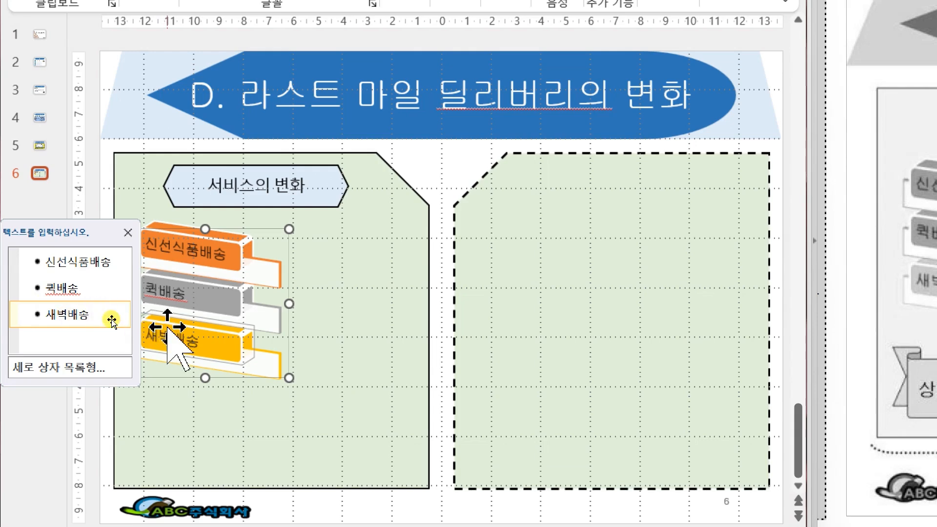
pyautogui.press('Return')
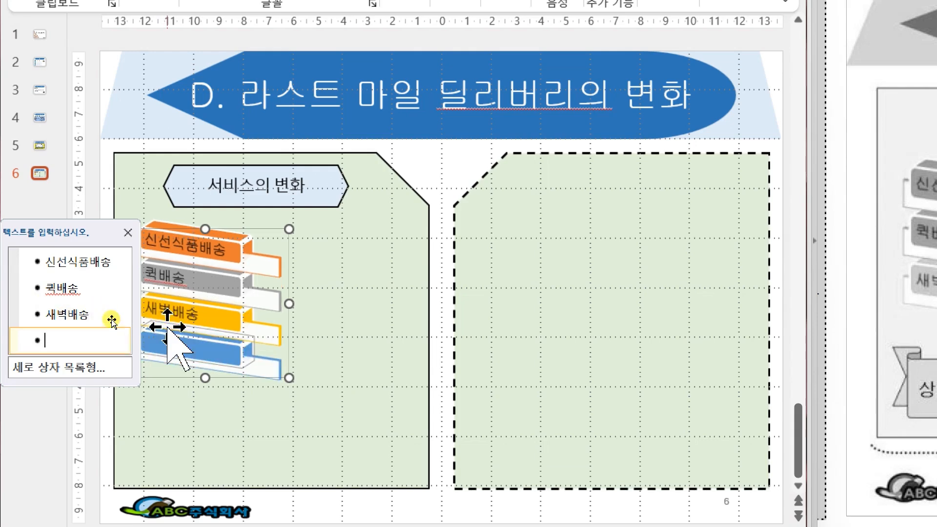
pyautogui.press('BackSpace')
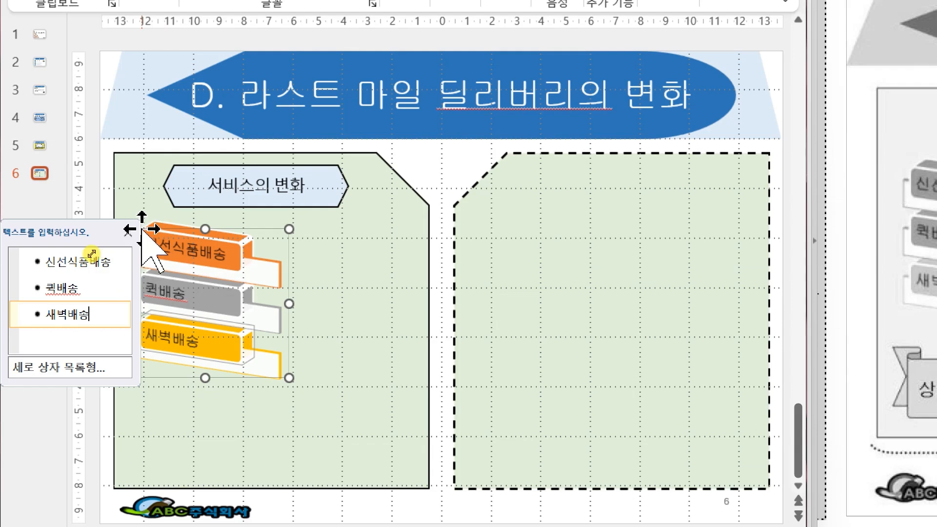
pyautogui.click(128, 232)
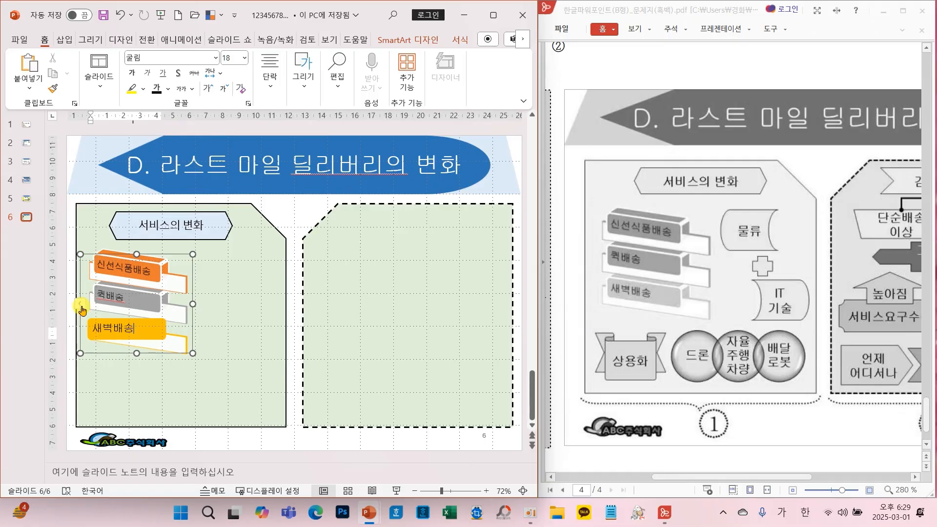
pyautogui.click(218, 442)
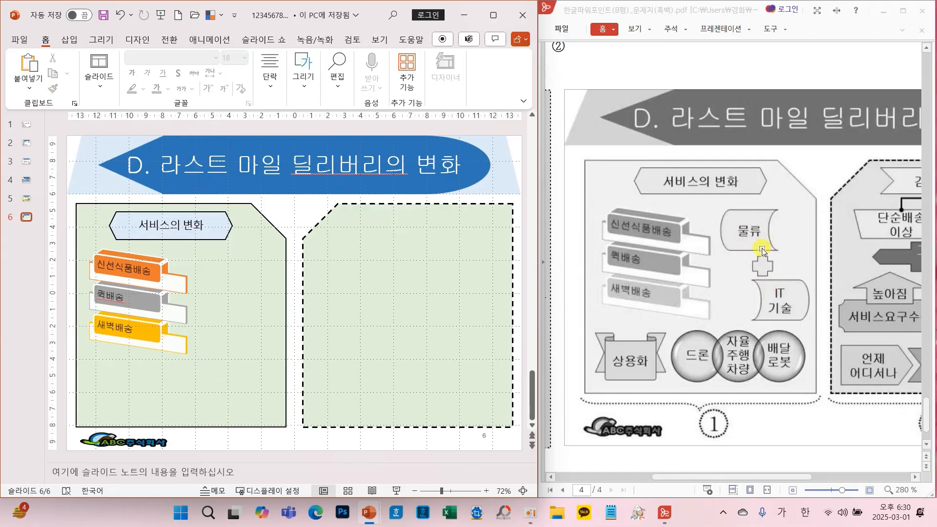
# Draw a flowchart stored-data shape to the right of the 신선식품배송 box, matching the PDF sample
pyautogui.click(304, 87)
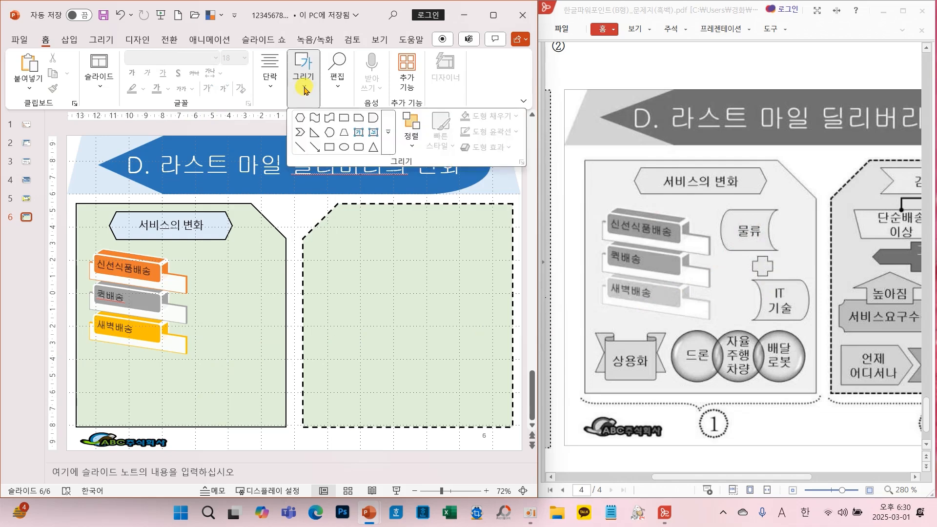
pyautogui.click(388, 132)
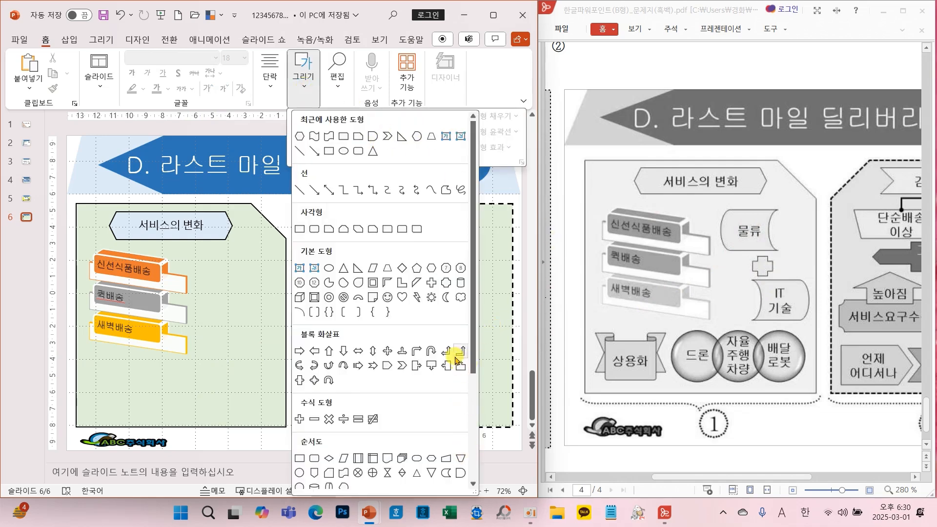
pyautogui.scroll(-3, 466, 371)
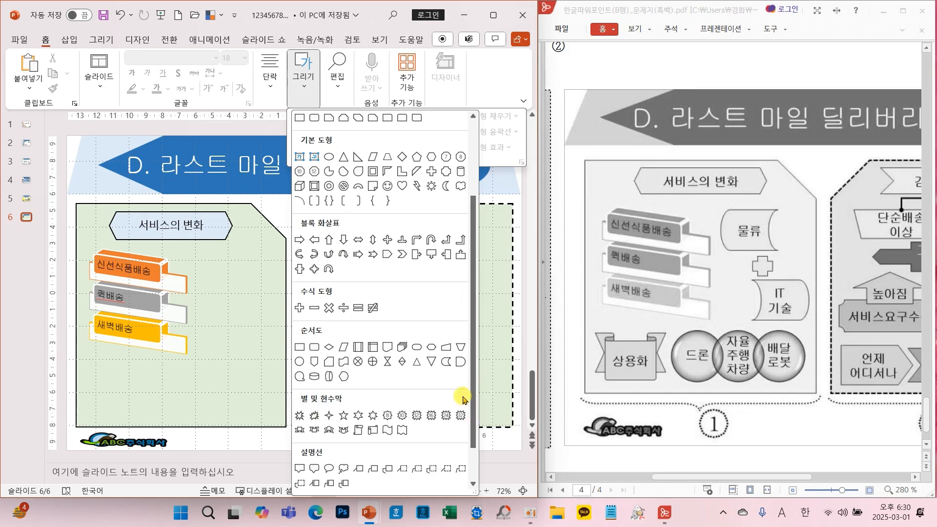
pyautogui.click(447, 362)
pyautogui.moveTo(197, 250); pyautogui.dragTo(246, 280)
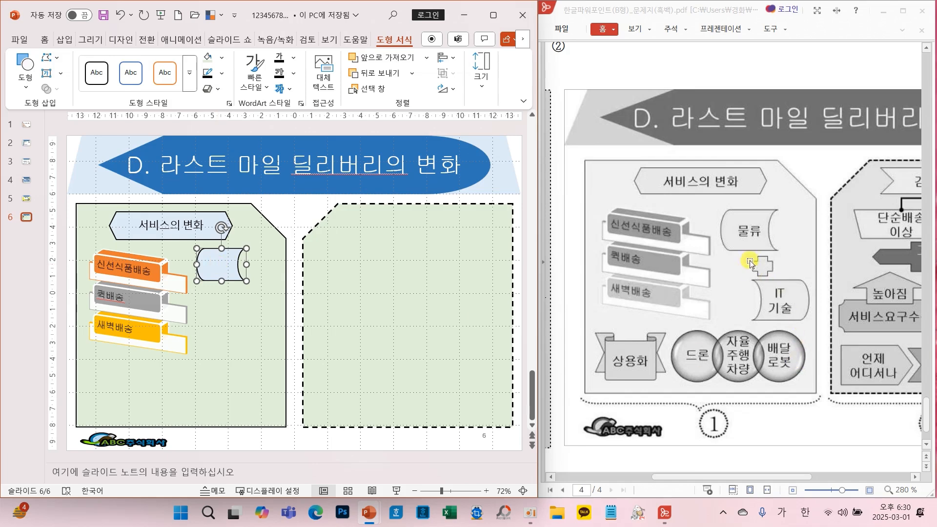
# Duplicate the stored-data shape to the lower right of the original and flip the copy horizontally
pyautogui.moveTo(223, 270); pyautogui.dragTo(251, 337)
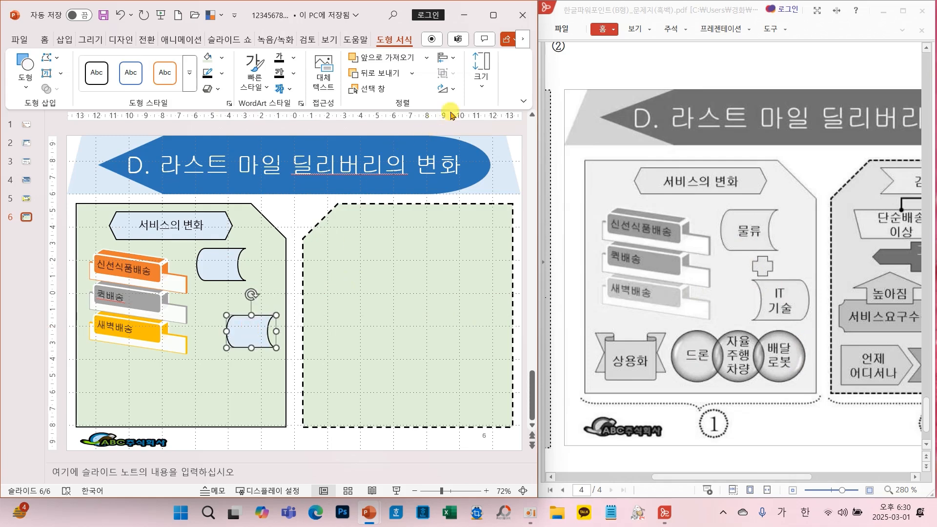
pyautogui.click(446, 89)
pyautogui.click(478, 155)
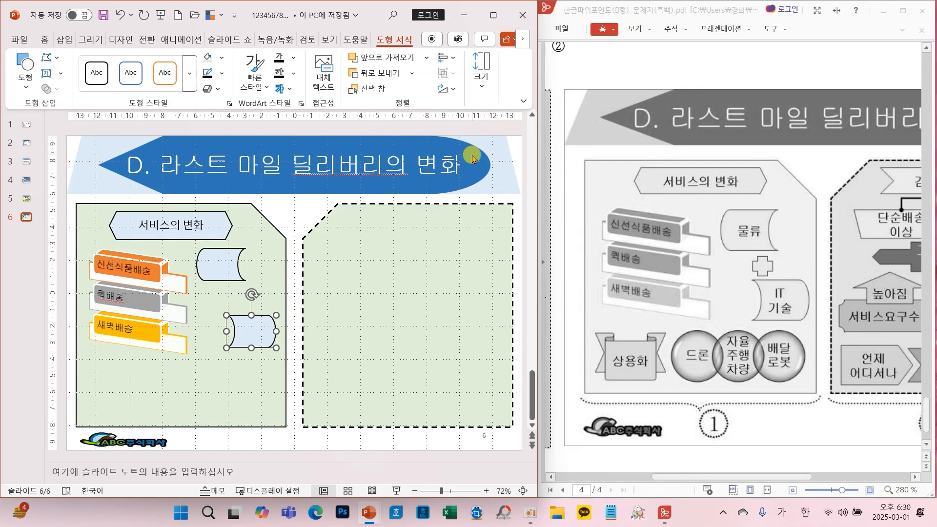
# Enter IT and 기술 on two lines in the flipped stored-data shape, and 물류 in the upper one
pyautogui.press('Return')
pyautogui.write('IT')
pyautogui.press('Hangul')
pyautogui.press('Return')
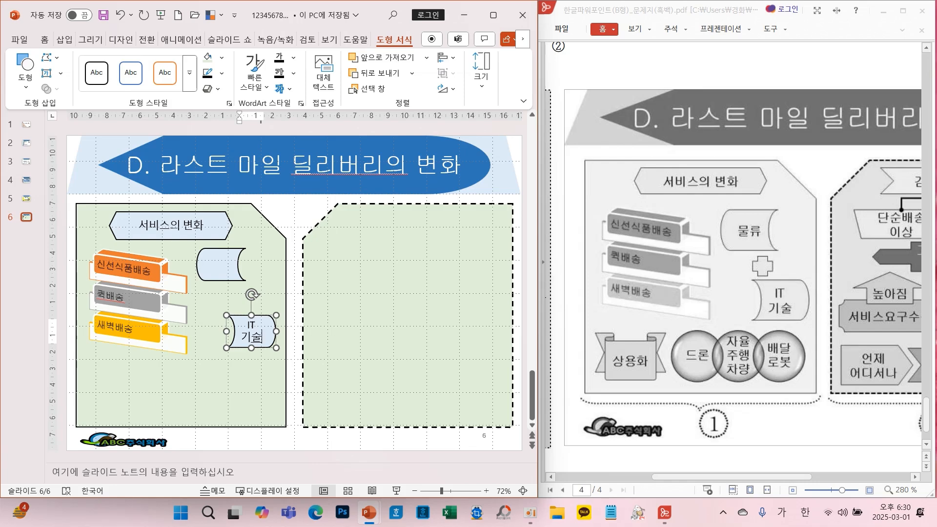
pyautogui.click(216, 269)
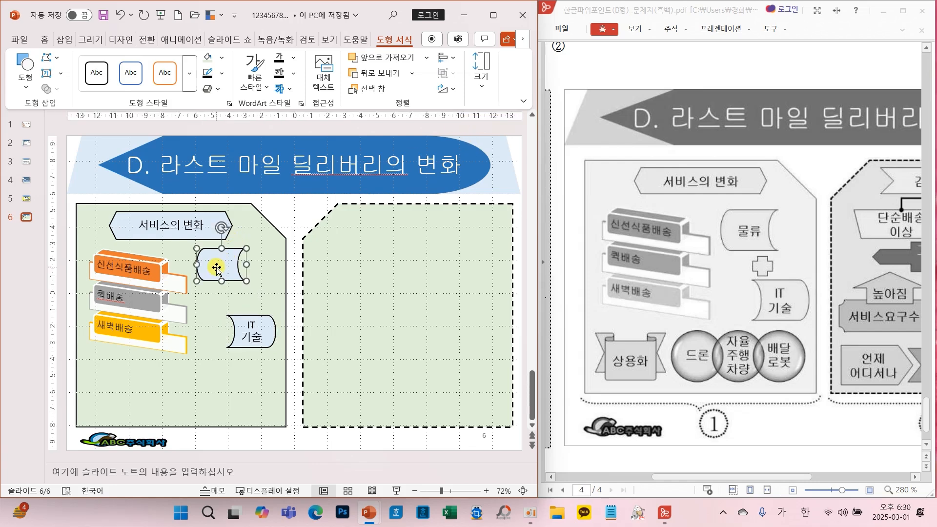
pyautogui.write('물류')
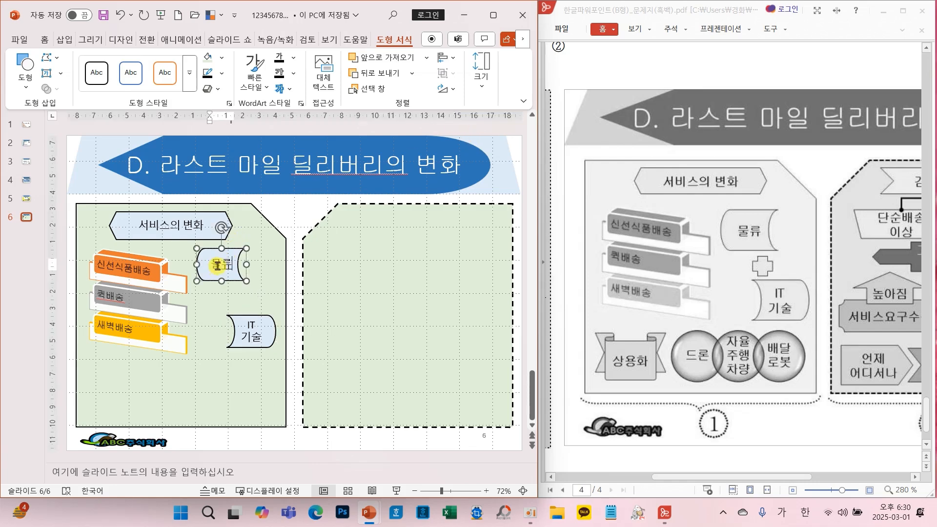
pyautogui.click(26, 84)
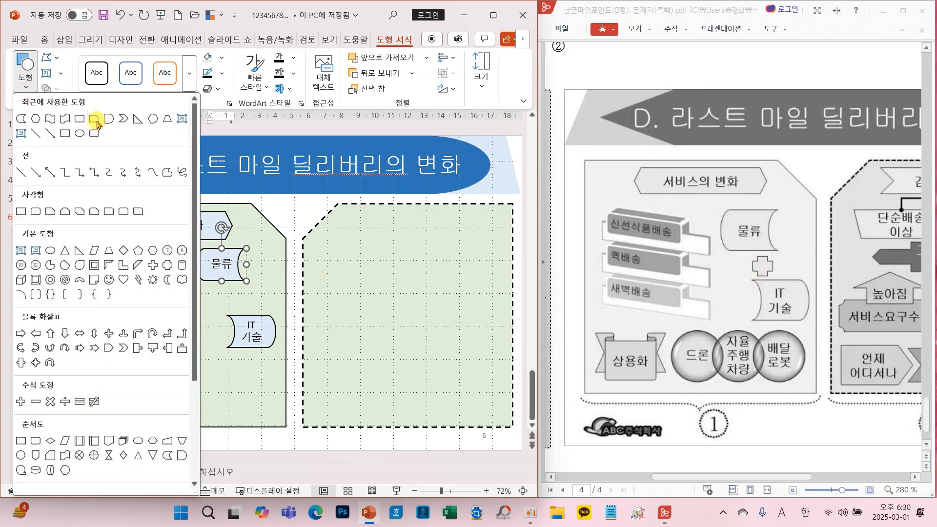
pyautogui.click(26, 406)
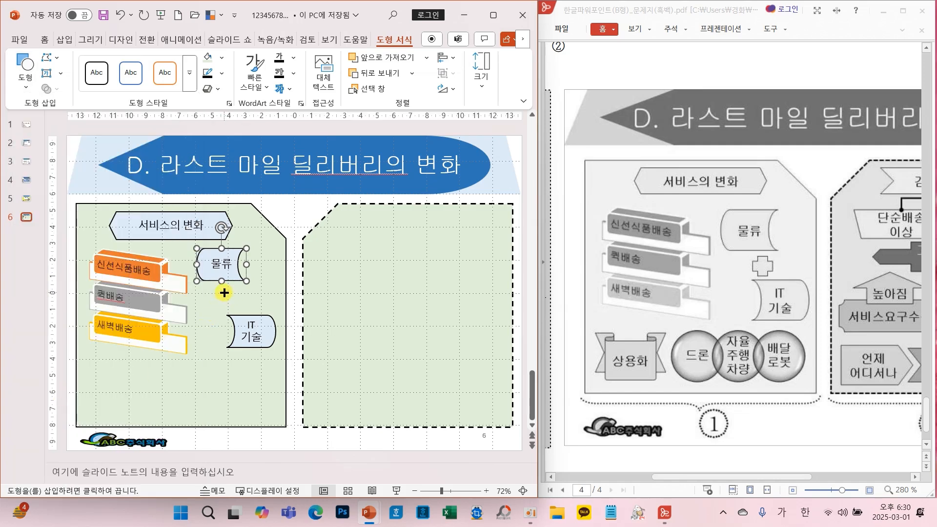
pyautogui.moveTo(218, 293); pyautogui.dragTo(234, 305)
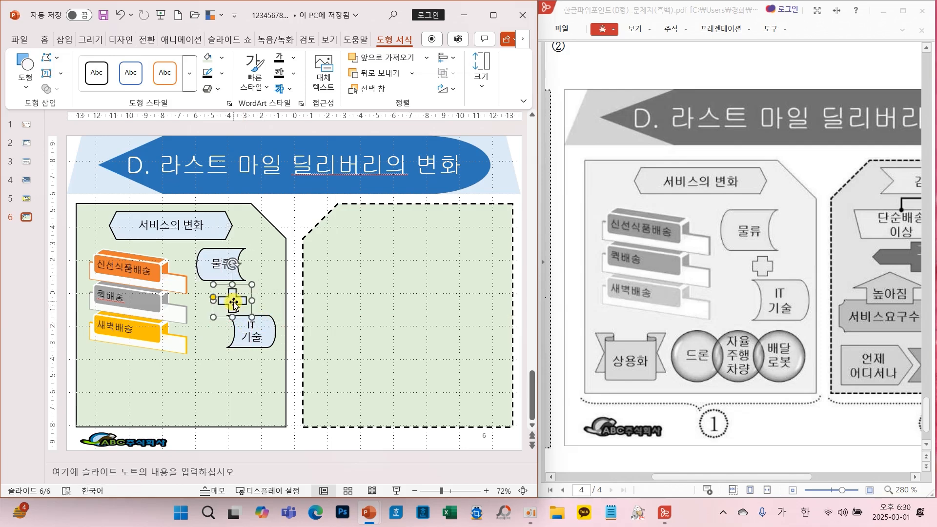
pyautogui.press('Delete')
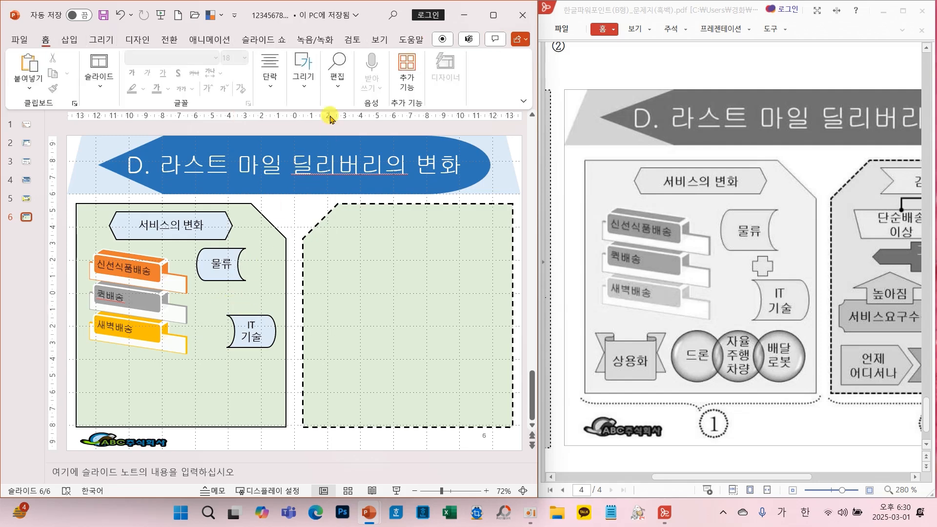
# Draw a small basic cross between the 물류 and IT 기술 shapes and nudge it right to centre it between them
pyautogui.click(311, 87)
pyautogui.click(389, 131)
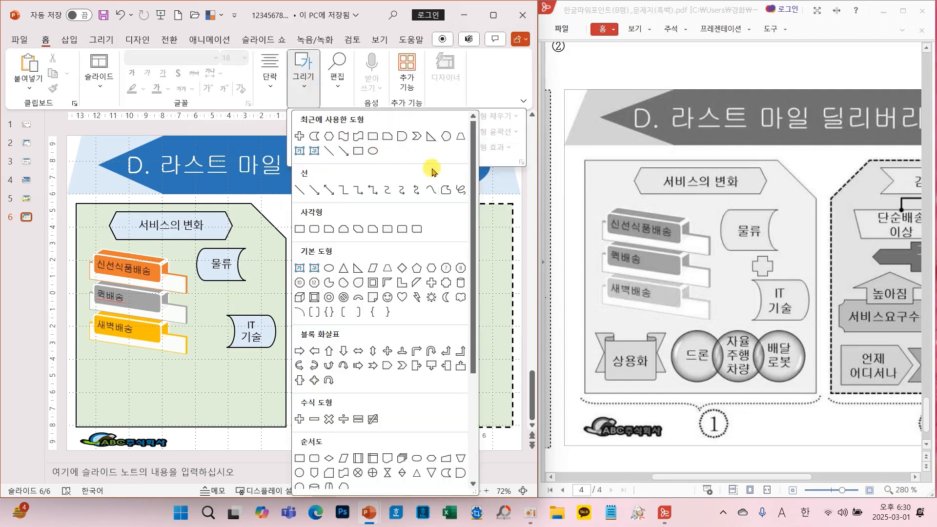
pyautogui.click(430, 282)
pyautogui.moveTo(215, 287); pyautogui.dragTo(240, 310)
pyautogui.hotkey('ctrl', 'Right')
pyautogui.hotkey('ctrl', 'Right')
pyautogui.hotkey('ctrl', 'Right')
pyautogui.hotkey('ctrl', 'Right')
pyautogui.hotkey('ctrl', 'Right')
pyautogui.hotkey('ctrl', 'Right')
pyautogui.hotkey('ctrl', 'Right')
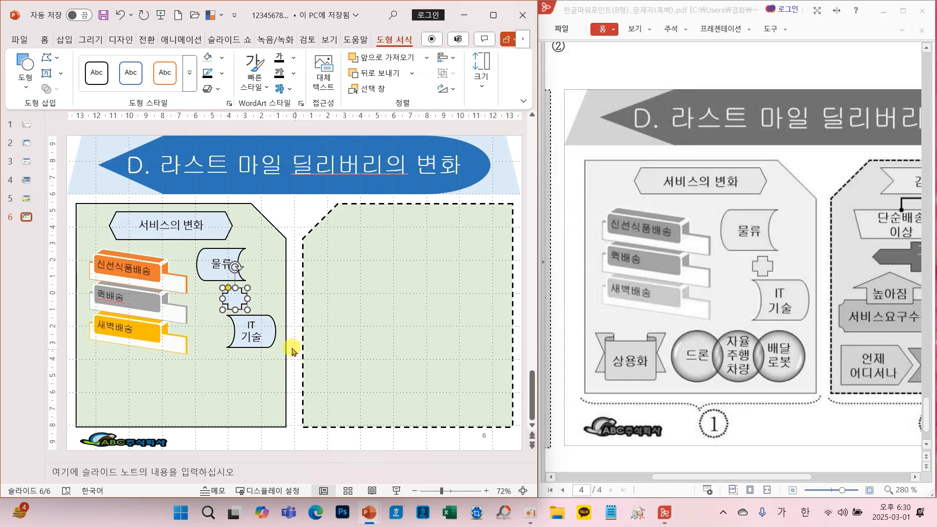
# Widen the 물류 and IT 기술 stored-data shapes slightly together, then shift the IT 기술 shape a little to the left
pyautogui.click(274, 338)
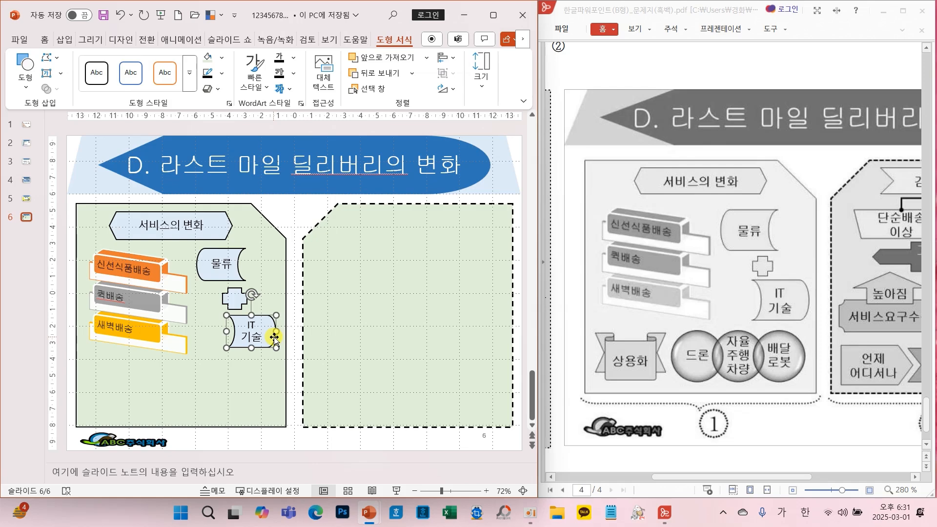
pyautogui.keyDown('shift'); pyautogui.click(234, 270); pyautogui.keyUp('shift')
pyautogui.moveTo(248, 264); pyautogui.dragTo(251, 264)
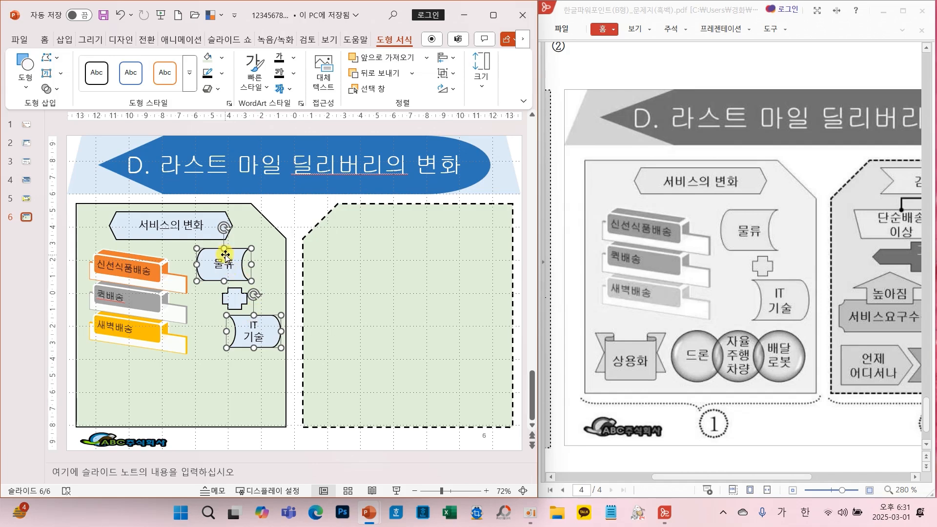
pyautogui.click(293, 212)
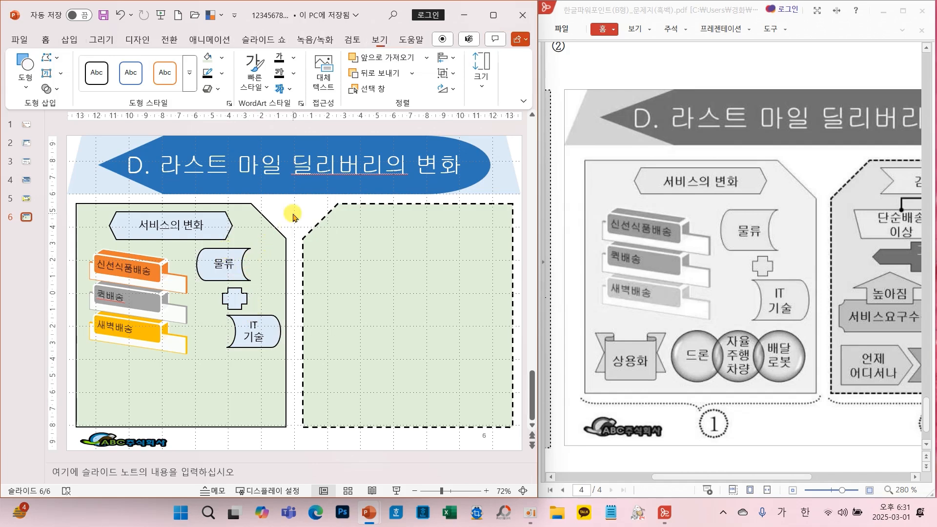
pyautogui.moveTo(269, 333); pyautogui.dragTo(263, 332)
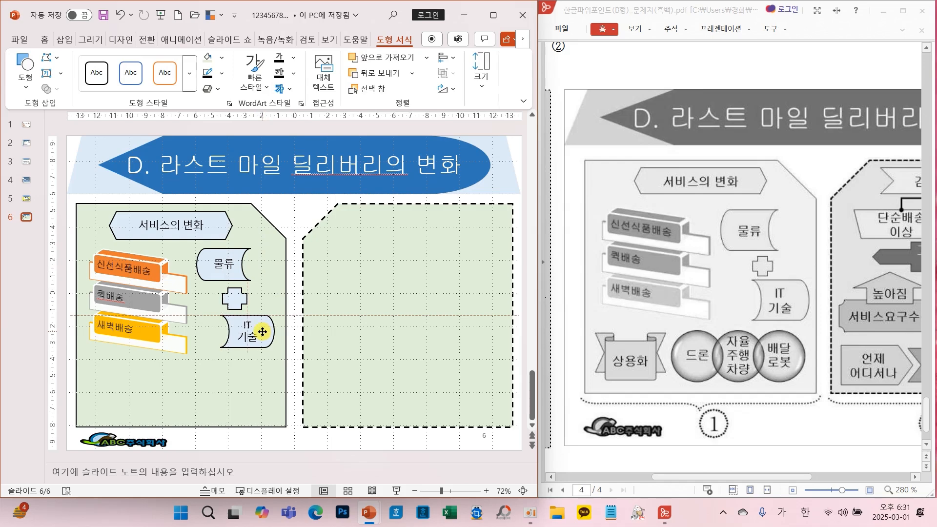
pyautogui.click(282, 214)
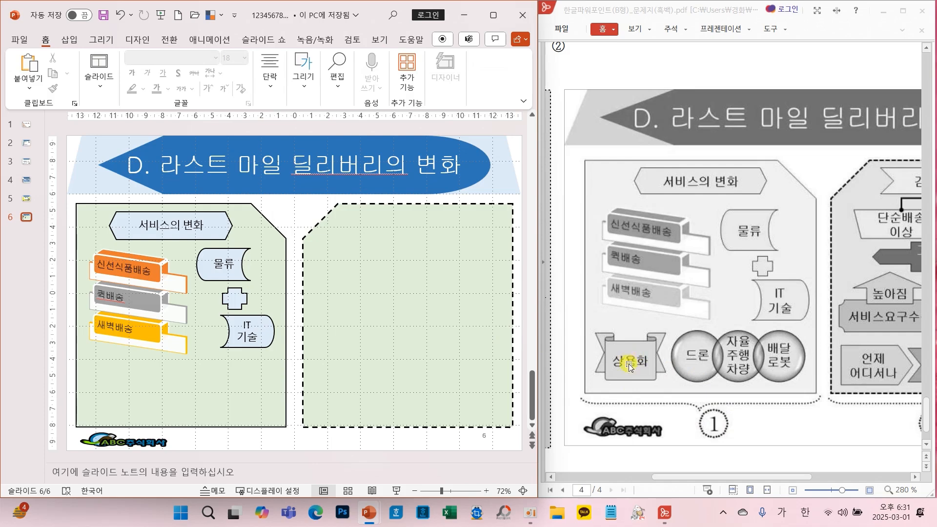
# Draw a down ribbon below the 새벽배송 box in the lower-left corner of the left-hand group
pyautogui.click(303, 78)
pyautogui.click(393, 147)
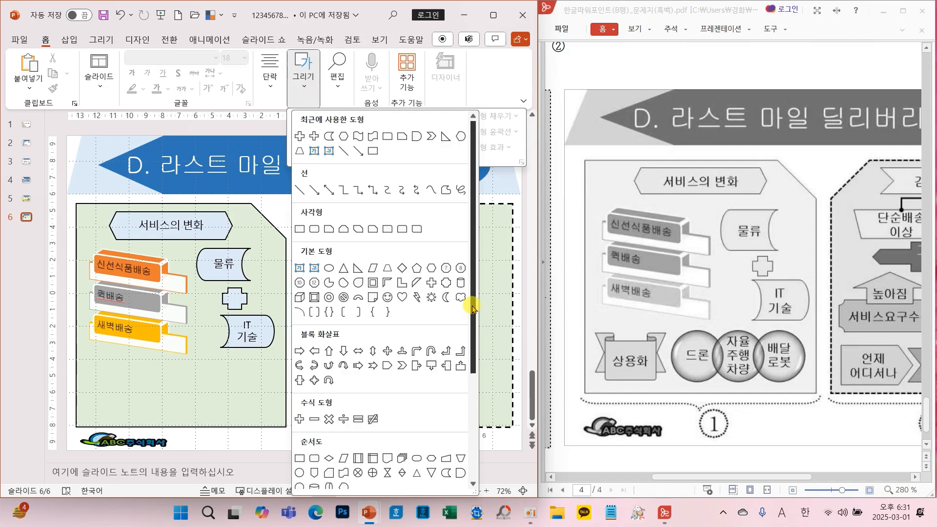
pyautogui.scroll(-3, 444, 370)
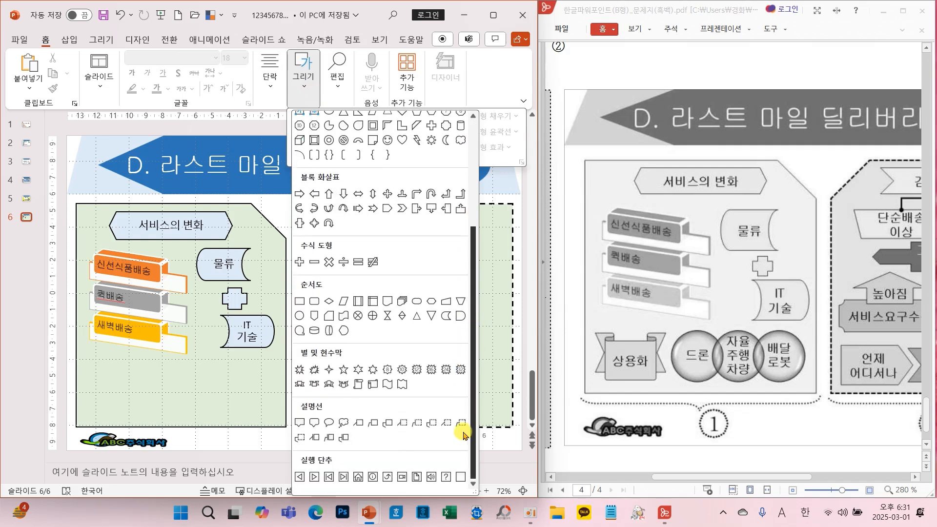
pyautogui.click(315, 384)
pyautogui.moveTo(91, 368); pyautogui.dragTo(169, 420)
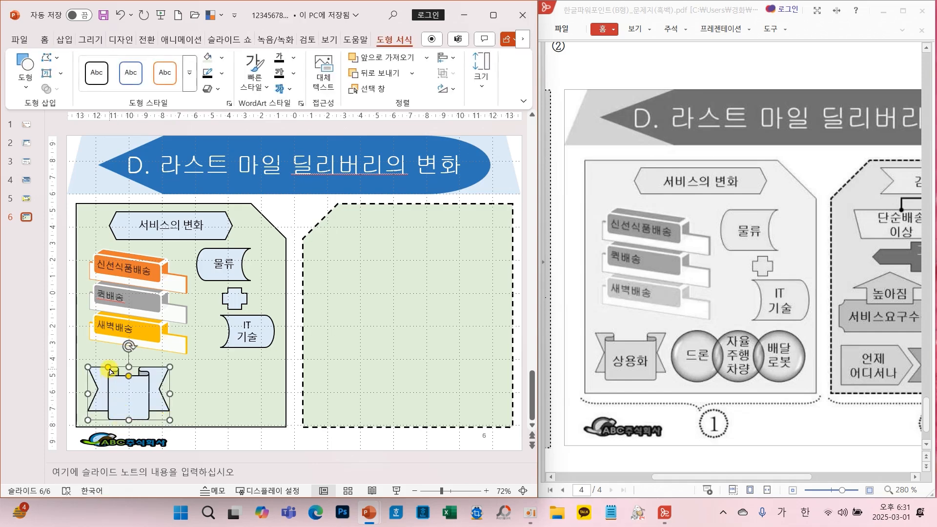
# Widen the ribbon's centre panel and label it 상용화, fitting the shape slightly shorter within the group
pyautogui.moveTo(108, 369); pyautogui.dragTo(102, 370)
pyautogui.write('새용화')
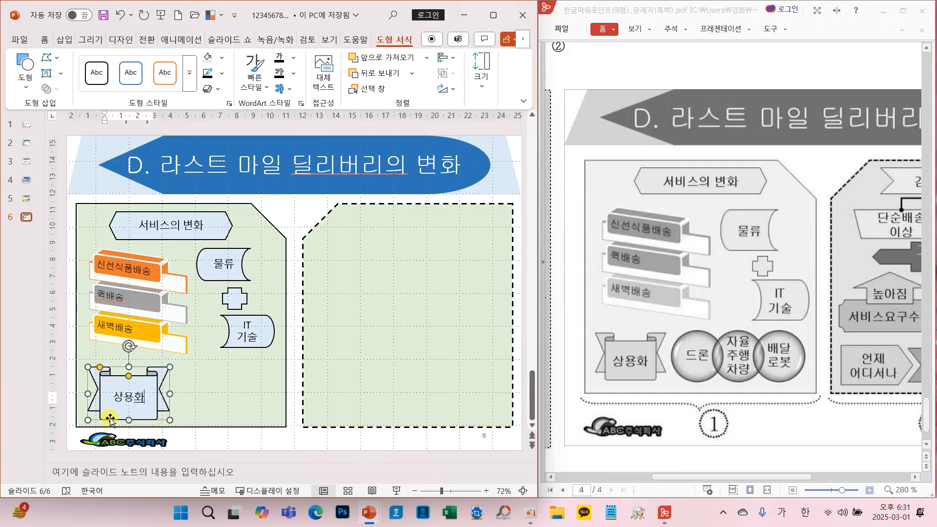
pyautogui.moveTo(127, 421); pyautogui.dragTo(142, 408)
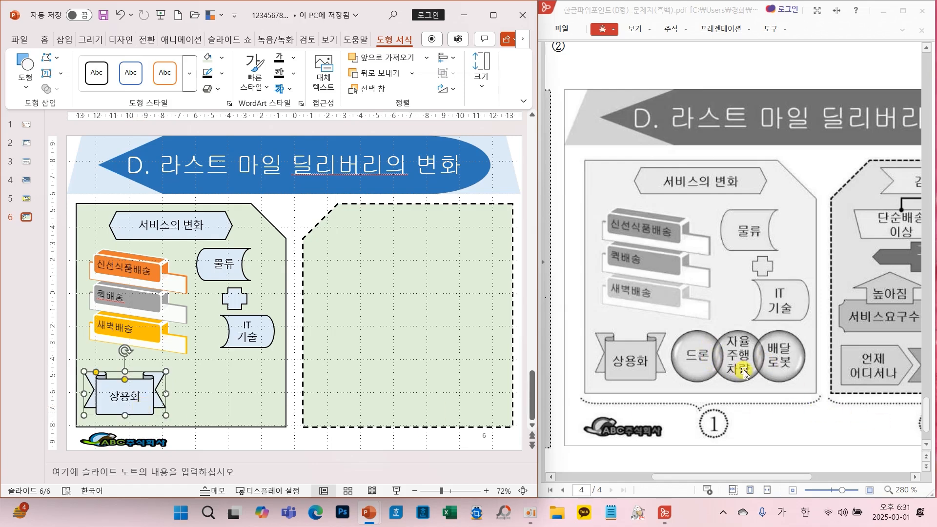
# Insert a 선형 벤형 (linear Venn) SmartArt graphic on the slide
pyautogui.click(65, 39)
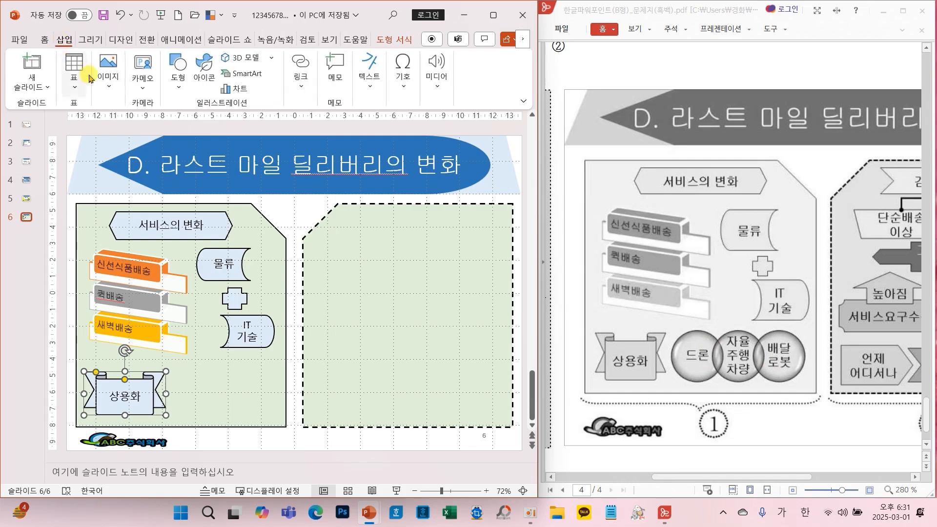
pyautogui.click(241, 76)
pyautogui.moveTo(323, 173); pyautogui.dragTo(324, 286)
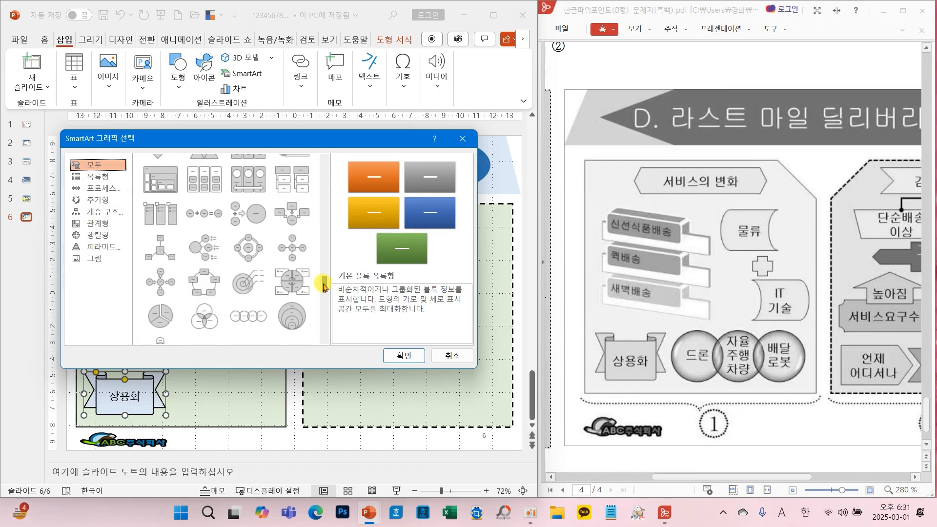
pyautogui.click(248, 317)
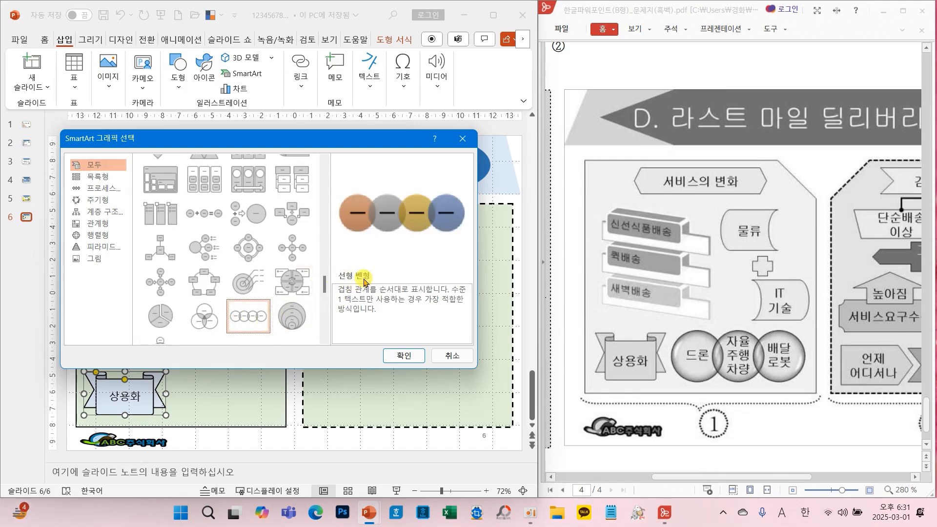
pyautogui.click(401, 357)
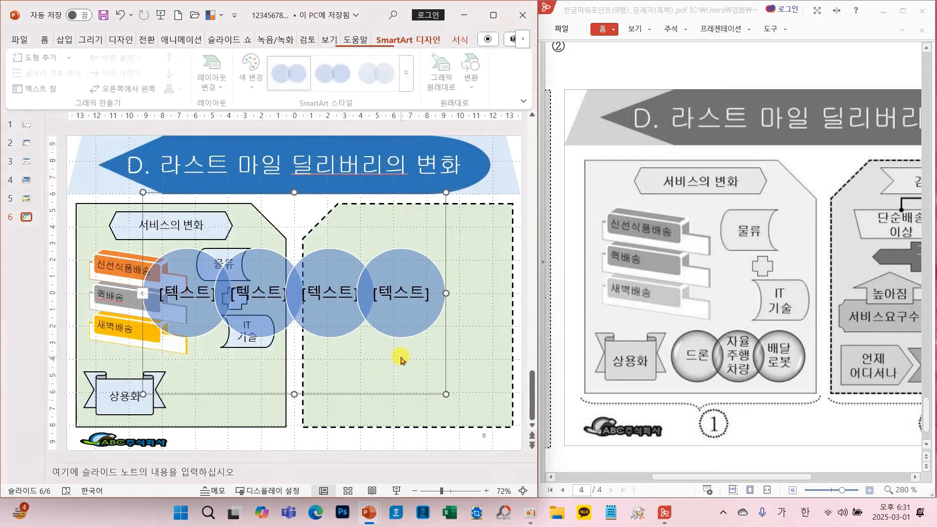
# Remove the fourth circle from the Venn SmartArt and recolour the graphic with the first 색상형 colour set
pyautogui.click(415, 321)
pyautogui.press('Delete')
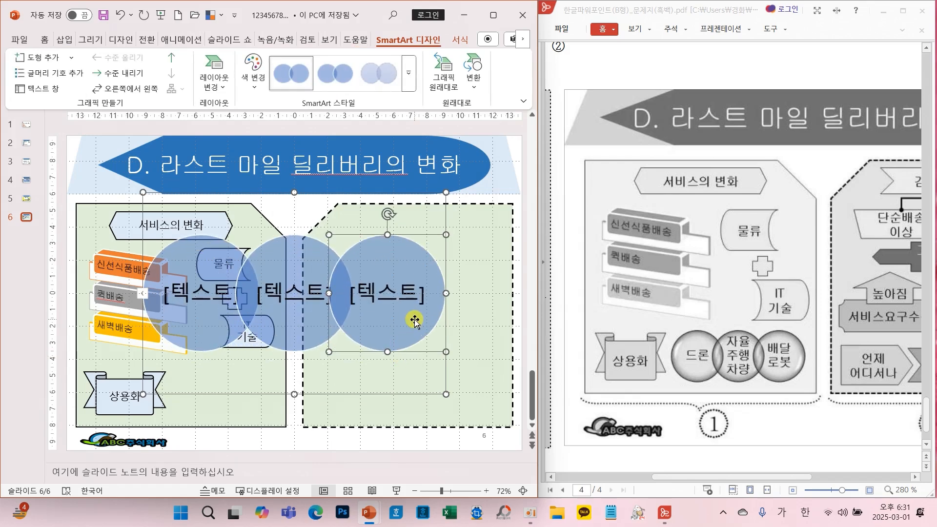
pyautogui.click(405, 392)
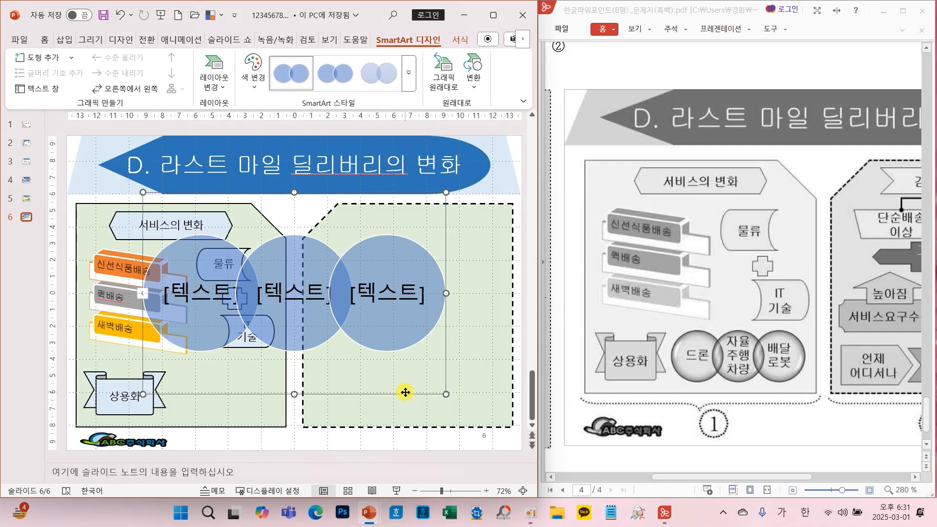
pyautogui.click(253, 73)
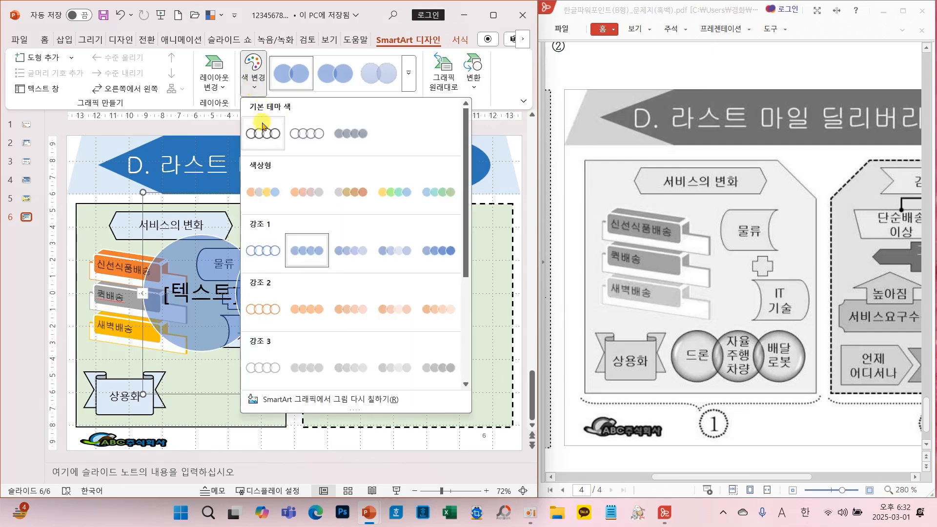
pyautogui.click(258, 195)
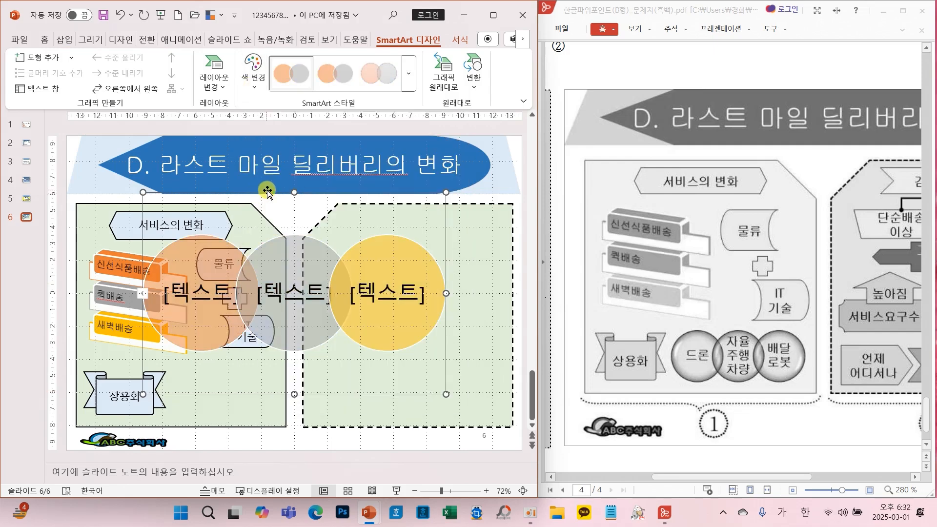
# Check the required SmartArt design in the question PDF and apply the 3차원 만화 style to the Venn graphic
pyautogui.click(745, 482)
pyautogui.moveTo(746, 483); pyautogui.dragTo(649, 483)
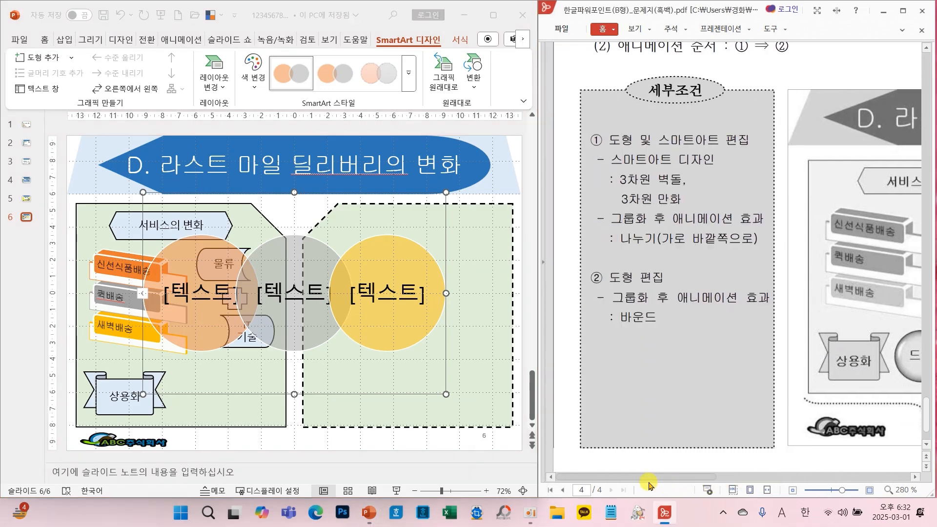
pyautogui.click(403, 86)
pyautogui.click(409, 80)
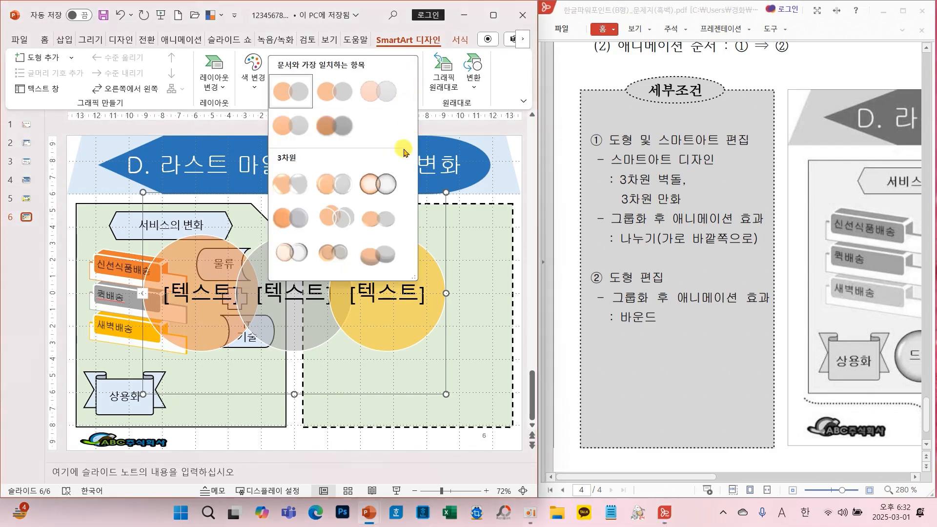
pyautogui.click(377, 184)
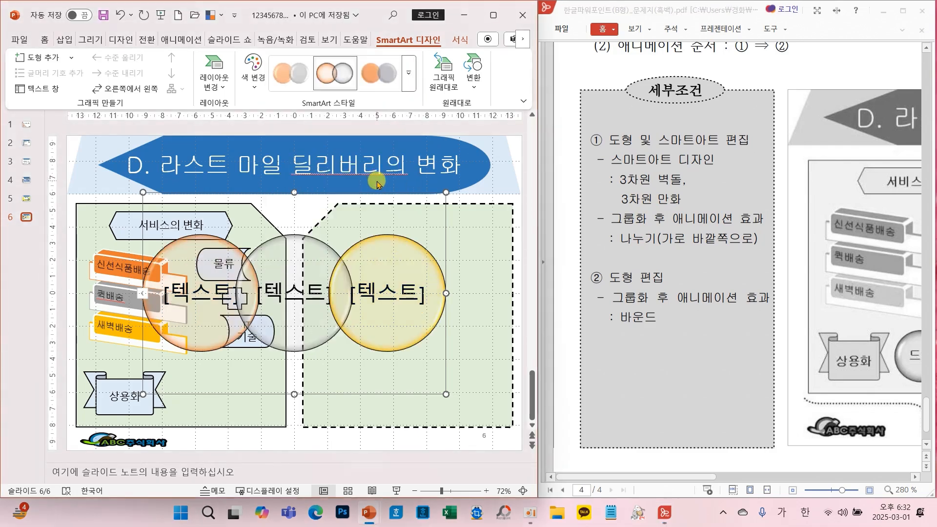
# Set the Venn SmartArt's text to 굴림 at 18 pt
pyautogui.click(45, 39)
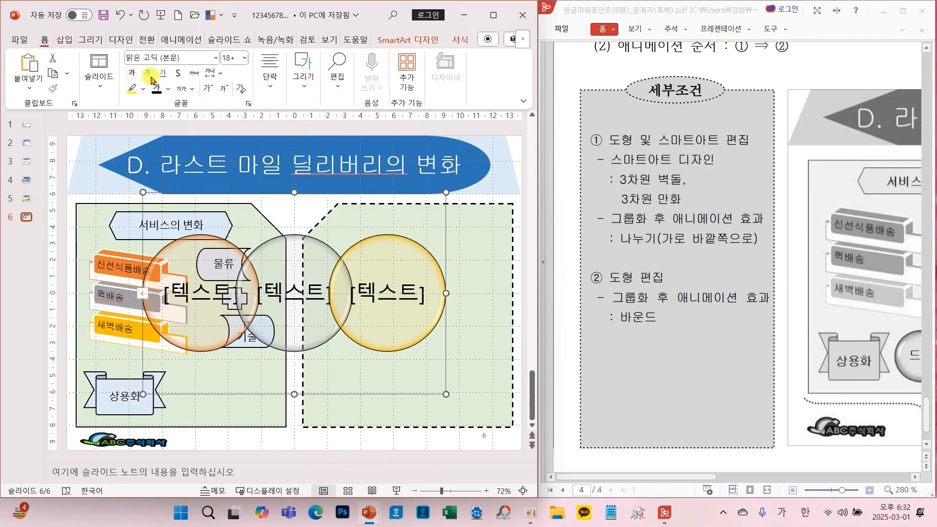
pyautogui.click(216, 58)
pyautogui.click(141, 177)
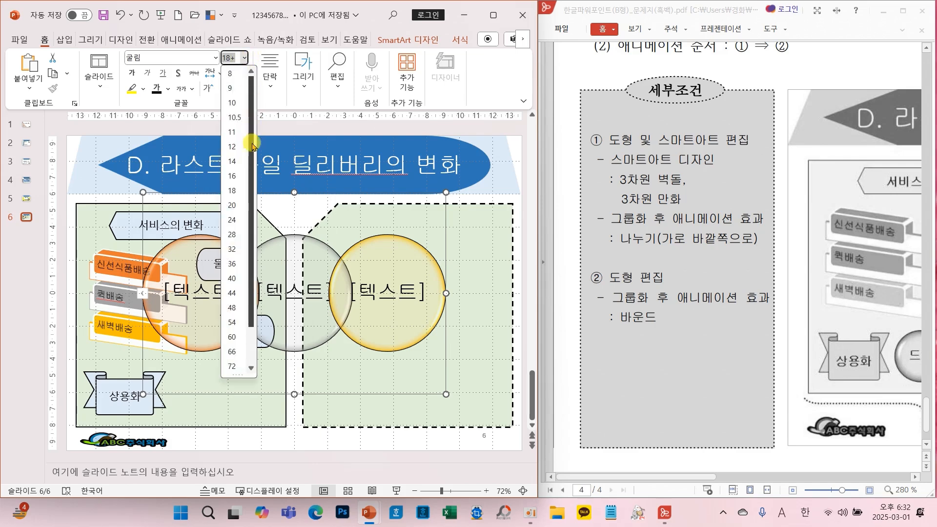
pyautogui.click(237, 190)
# Enter 드론 in the first Venn circle, following the sample diagram in the PDF
pyautogui.moveTo(652, 477); pyautogui.dragTo(764, 479)
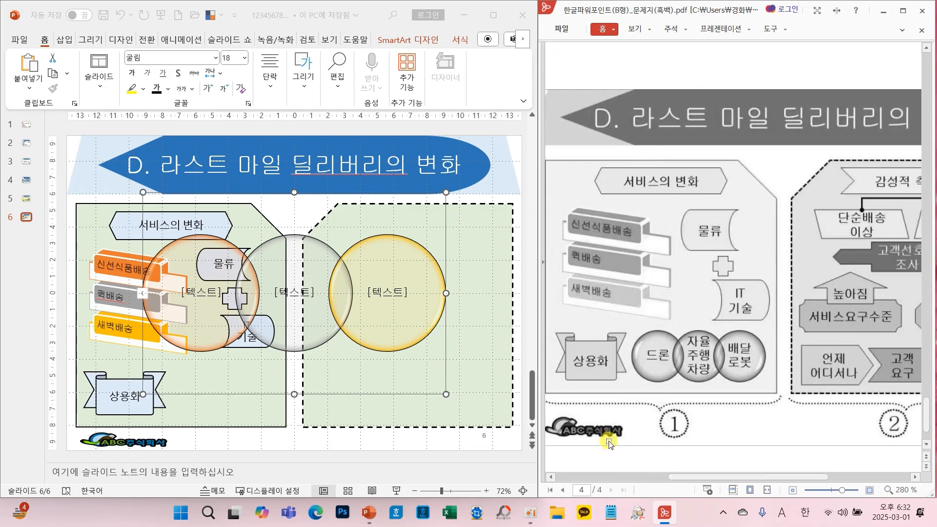
pyautogui.click(383, 395)
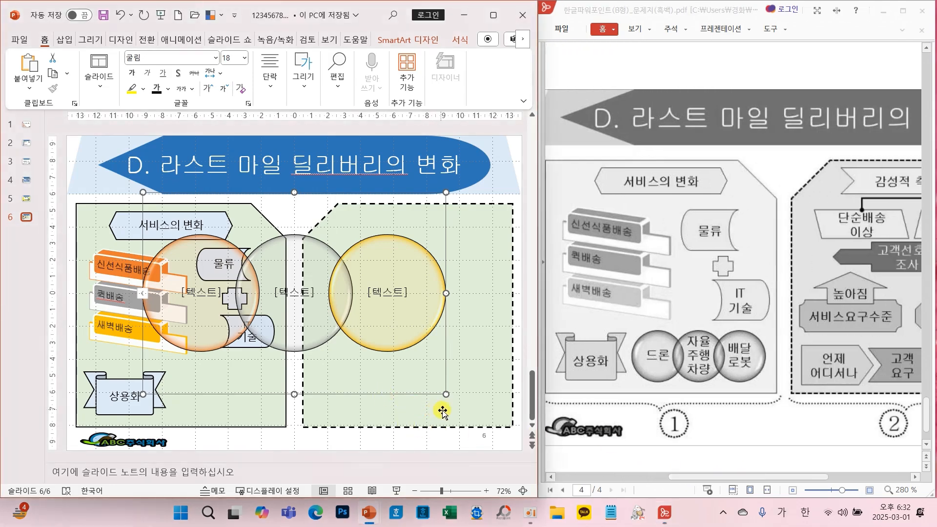
pyautogui.moveTo(399, 397)
pyautogui.mouseDown()
pyautogui.moveTo(469, 454)
pyautogui.moveTo(510, 451)
pyautogui.moveTo(464, 459)
pyautogui.moveTo(453, 453)
pyautogui.moveTo(445, 404)
pyautogui.moveTo(399, 397)
pyautogui.mouseUp()
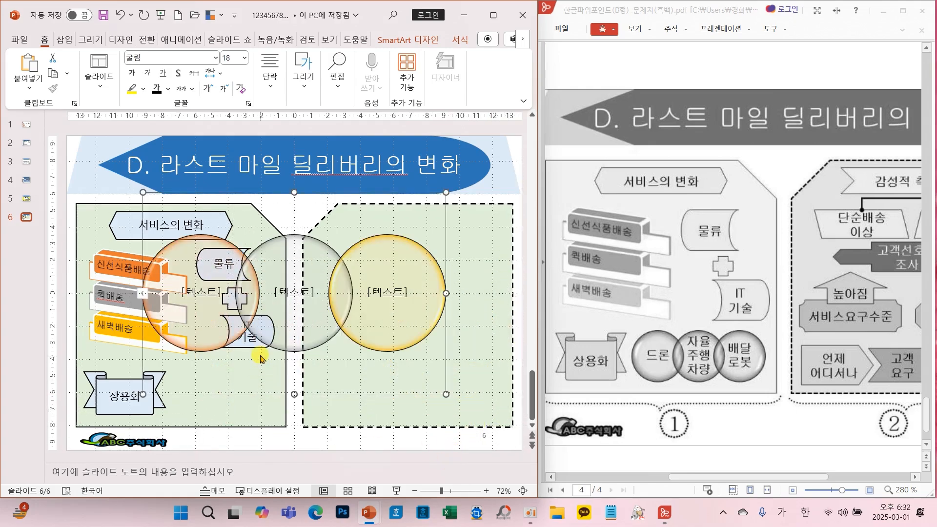
pyautogui.click(202, 298)
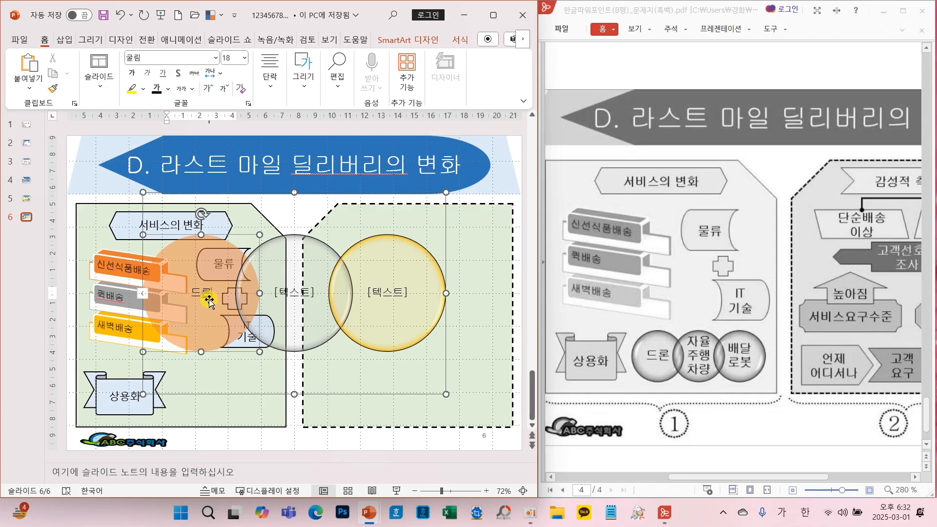
# Enter 자율, 주행 and 차량 on three lines in the middle Venn circle
pyautogui.click(303, 300)
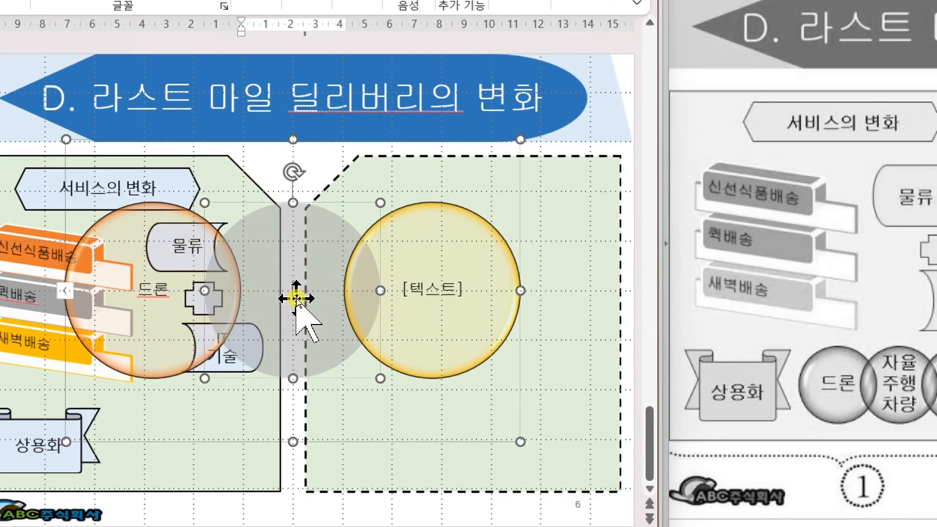
pyautogui.write('자율')
pyautogui.press('Return')
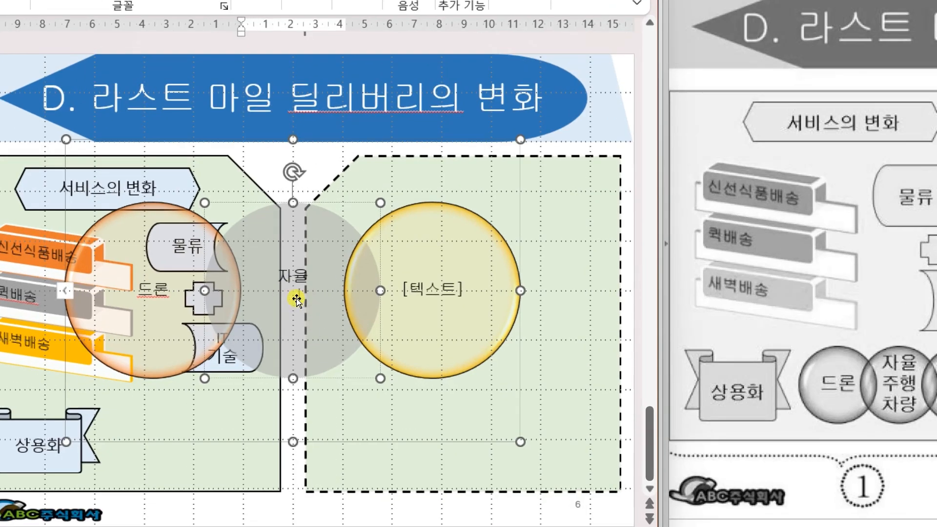
pyautogui.write('주행')
pyautogui.press('Return')
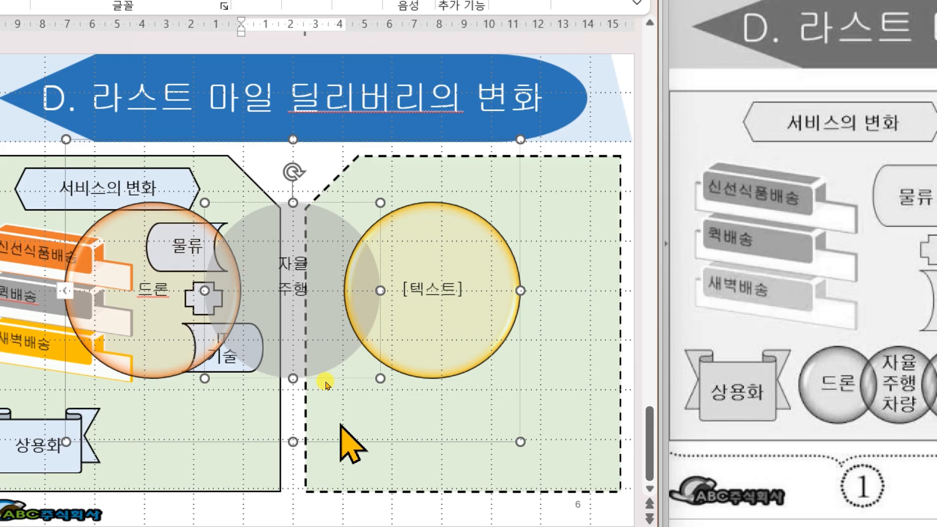
pyautogui.write('차랴')
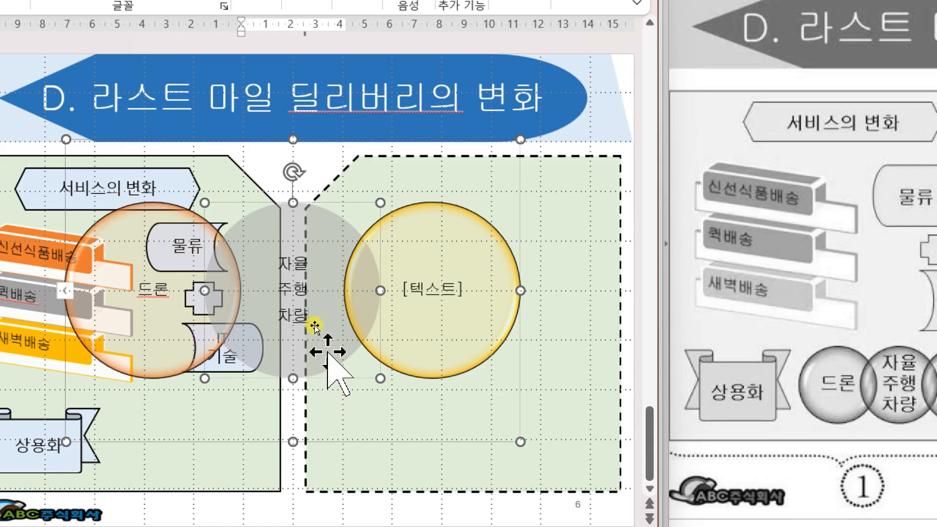
# Replace the paragraph breaks between 자율, 주행 and 차량 in the middle Venn circle with tighter line breaks
pyautogui.click(283, 313)
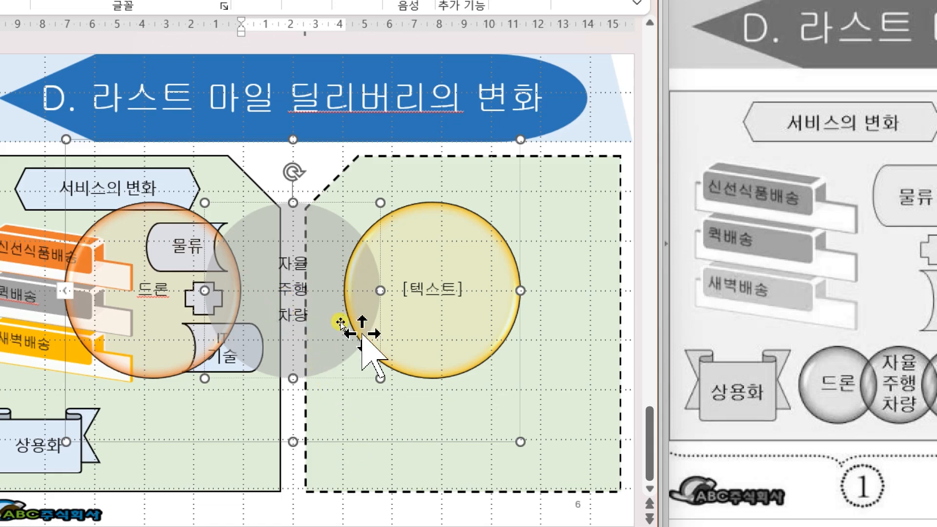
pyautogui.press('BackSpace')
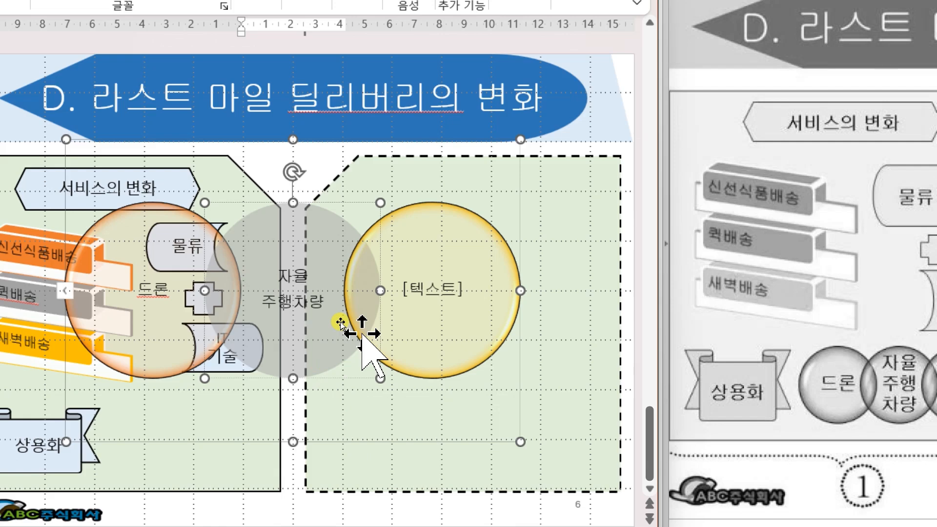
pyautogui.press('BackSpace')
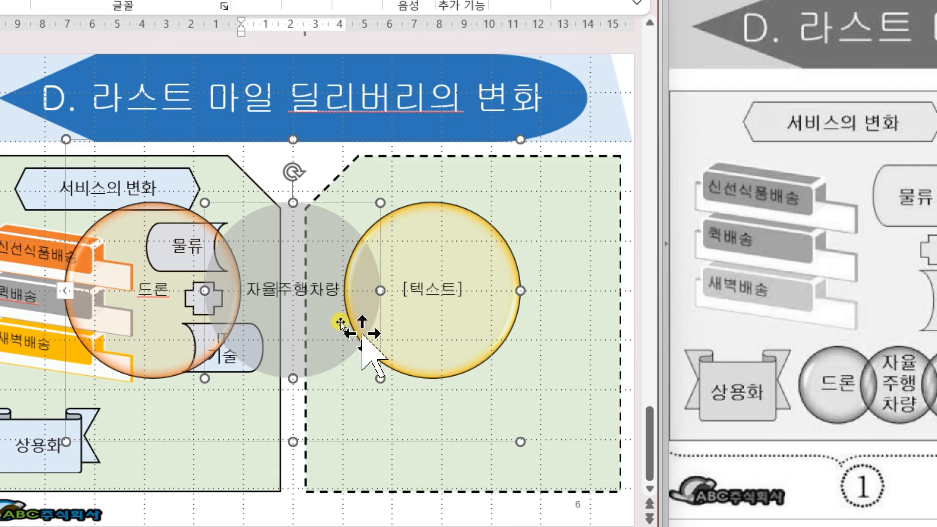
pyautogui.press('Return')
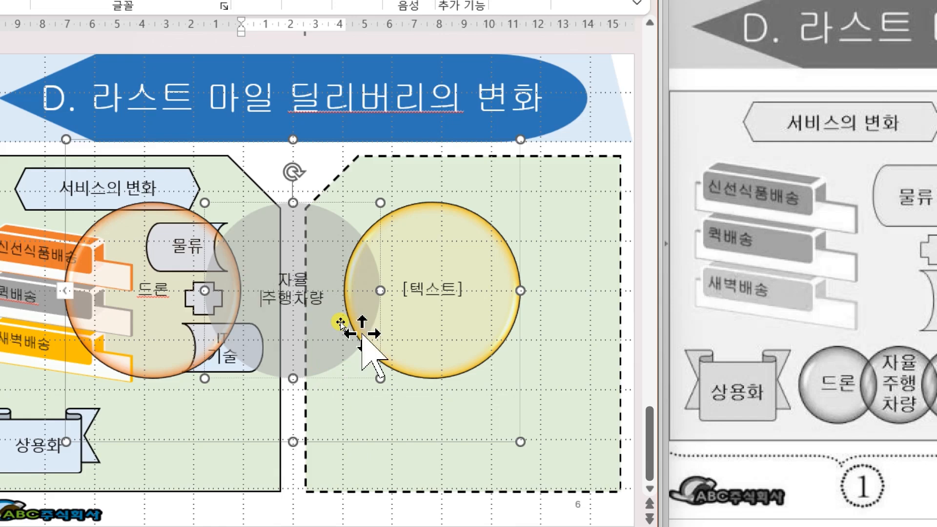
pyautogui.click(298, 299)
pyautogui.press('Return')
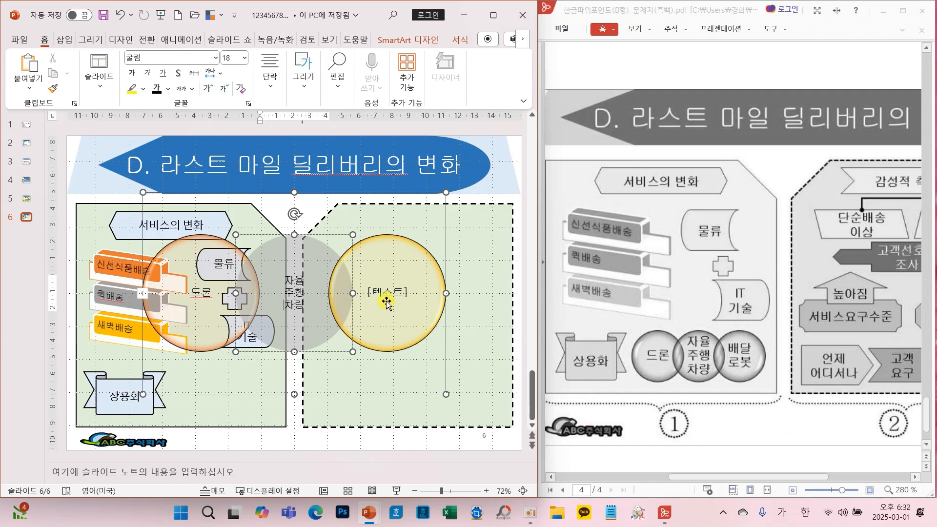
# Enter 배달 and 로봇 on two lines in the third Venn circle
pyautogui.click(386, 303)
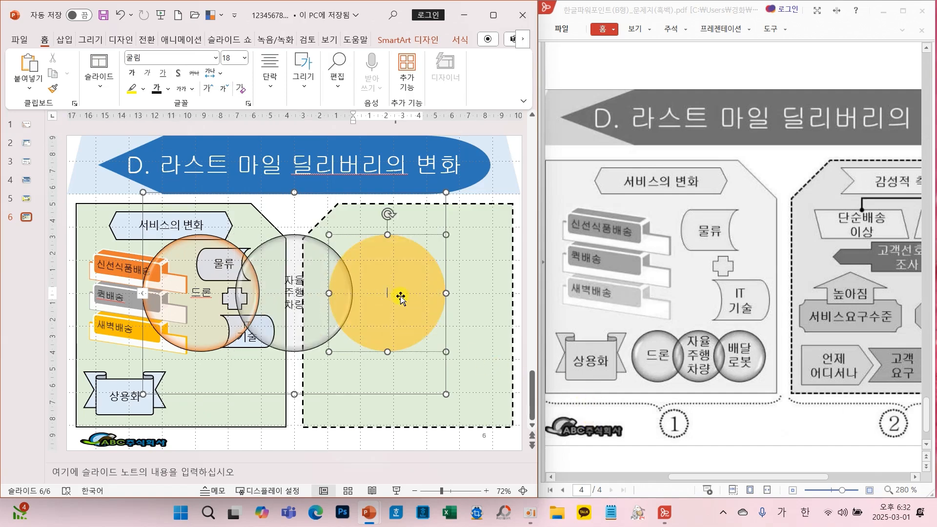
pyautogui.write('배달')
pyautogui.press('Return')
pyautogui.write('리')
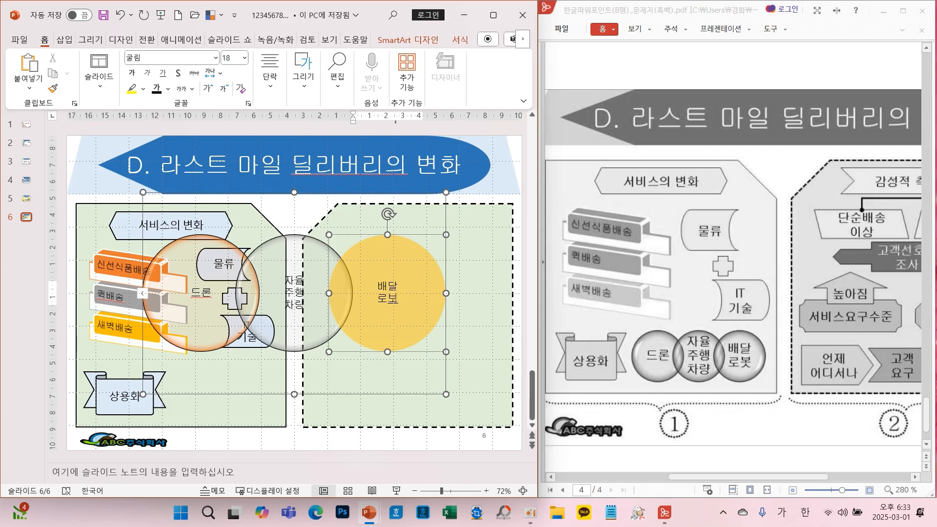
pyautogui.click(397, 397)
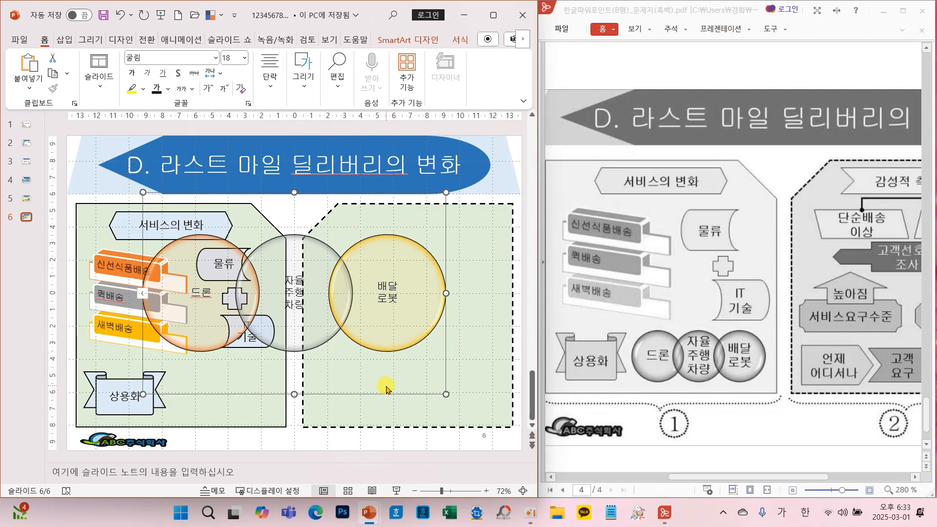
# Shrink the Venn SmartArt and place it beside the 상용화 ribbon, inside the first background shape
pyautogui.moveTo(287, 370)
pyautogui.mouseDown()
pyautogui.moveTo(306, 385)
pyautogui.moveTo(328, 362)
pyautogui.mouseUp()
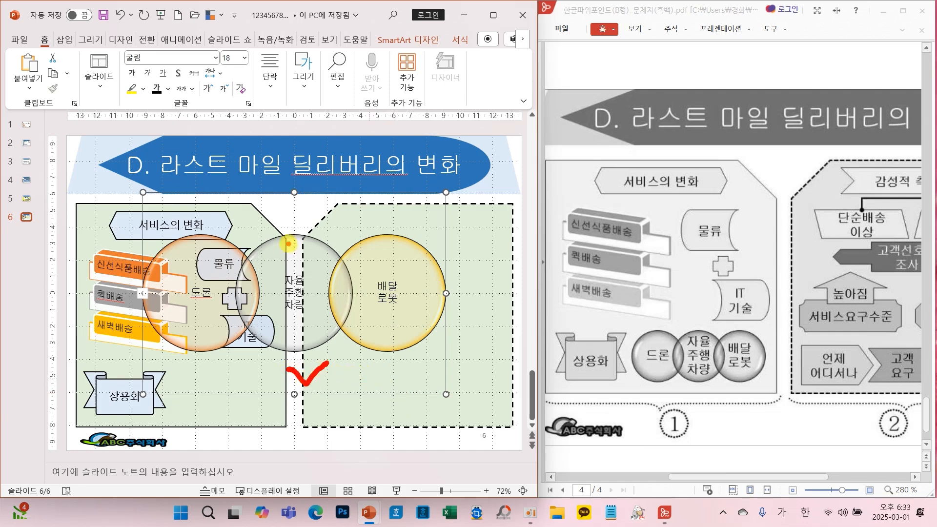
pyautogui.moveTo(285, 214)
pyautogui.mouseDown()
pyautogui.moveTo(348, 193)
pyautogui.moveTo(294, 212)
pyautogui.moveTo(299, 280)
pyautogui.mouseUp()
pyautogui.press('Escape')
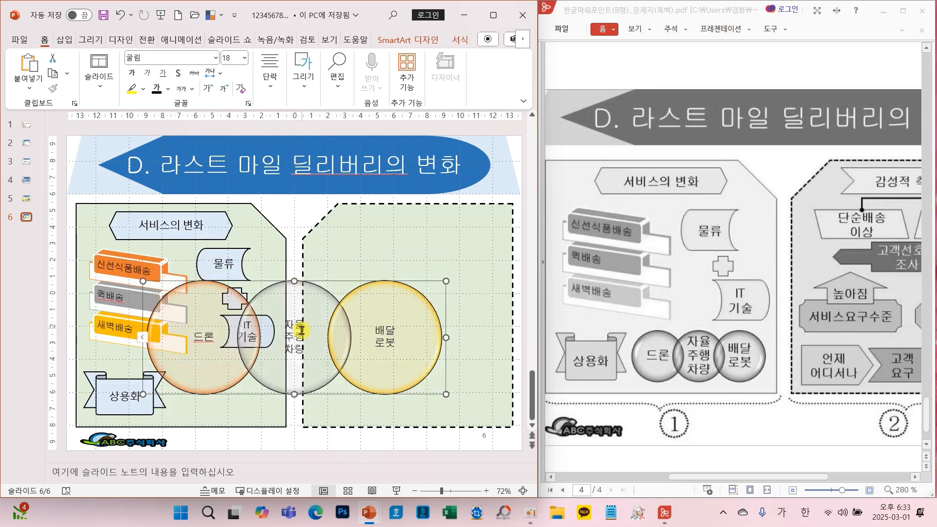
pyautogui.moveTo(447, 396); pyautogui.dragTo(287, 353)
pyautogui.moveTo(193, 352); pyautogui.dragTo(234, 412)
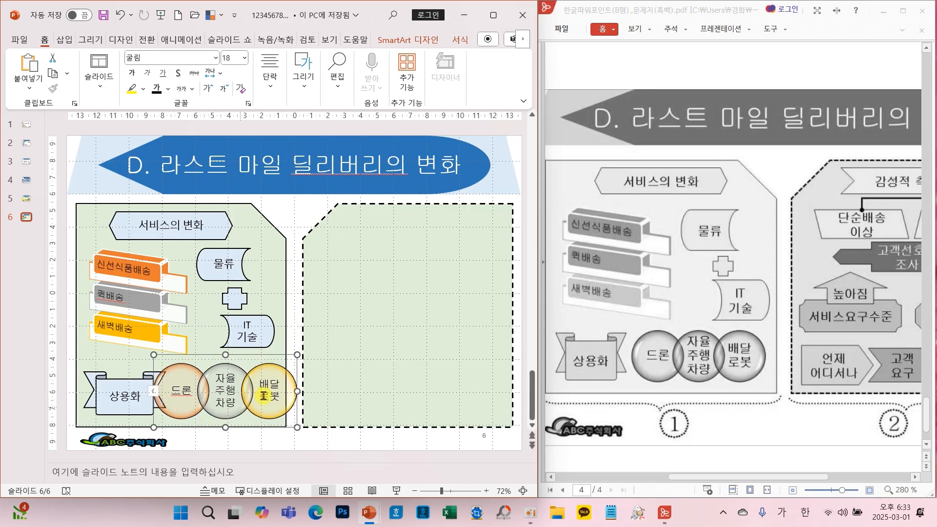
pyautogui.moveTo(296, 356); pyautogui.dragTo(278, 373)
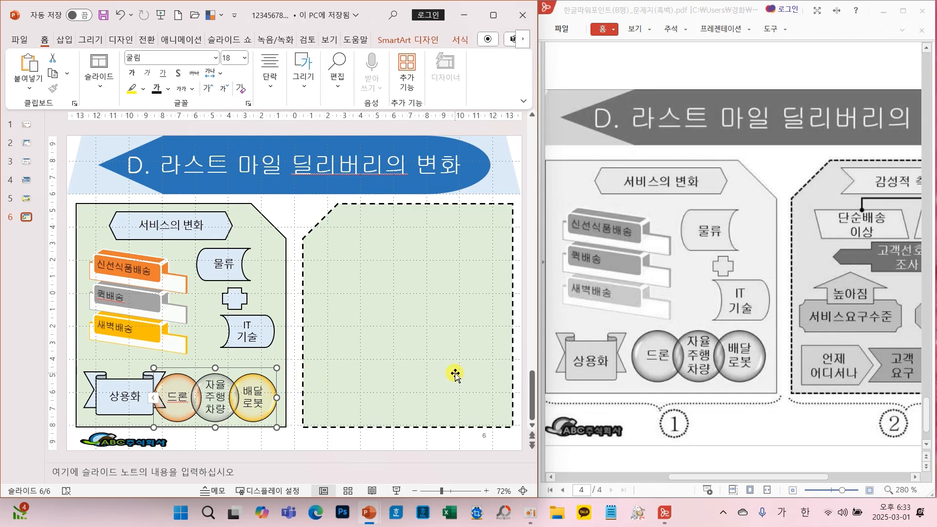
# Fine-tune the Venn SmartArt's position by nudging it slightly right and up
pyautogui.hotkey('ctrl', 'Right')
pyautogui.hotkey('ctrl', 'Right')
pyautogui.hotkey('ctrl', 'Right')
pyautogui.hotkey('ctrl', 'Right')
pyautogui.hotkey('ctrl', 'Right')
pyautogui.hotkey('ctrl', 'Up')
pyautogui.hotkey('ctrl', 'Up')
pyautogui.hotkey('ctrl', 'Up')
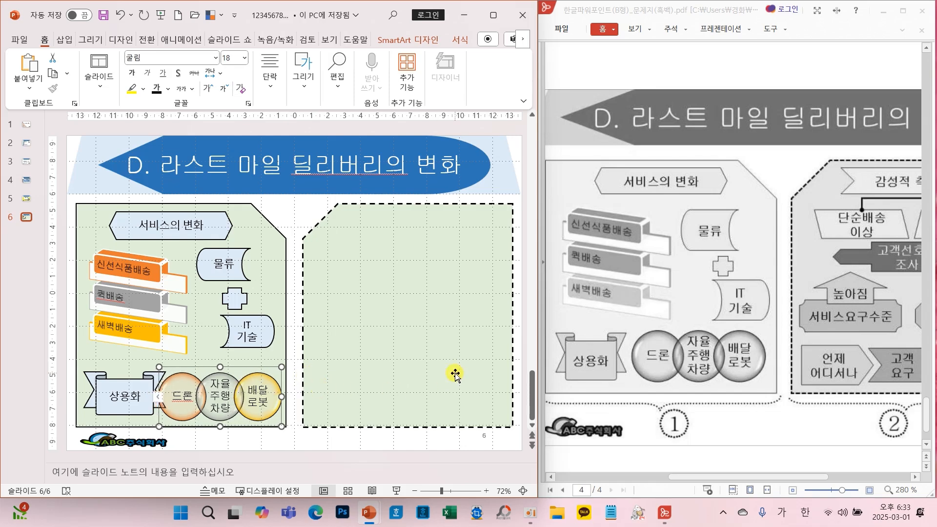
pyautogui.hotkey('ctrl', 'Up')
pyautogui.hotkey('ctrl', 'Up')
pyautogui.hotkey('ctrl', 'Up')
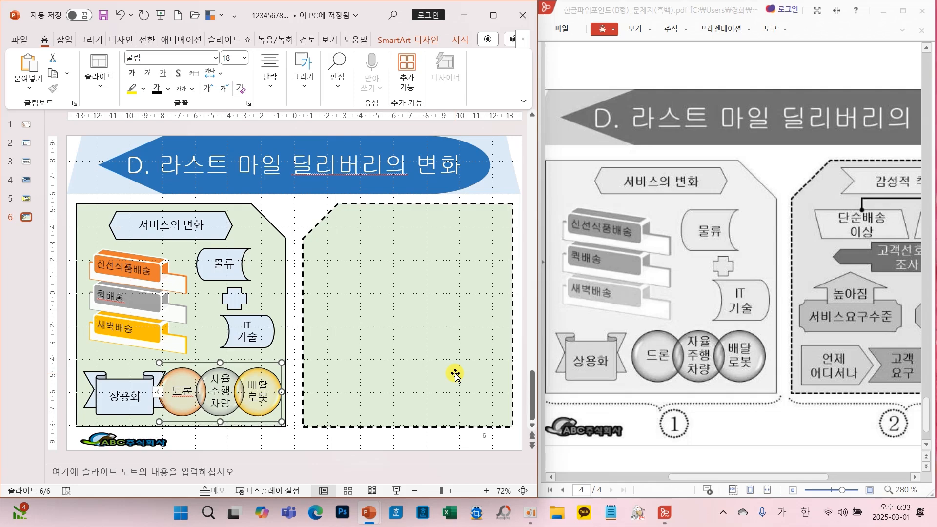
# Make the 상용화 ribbon smaller and nudge it left, clear of the 드론 circle
pyautogui.moveTo(152, 411)
pyautogui.mouseDown()
pyautogui.moveTo(149, 396)
pyautogui.moveTo(135, 409)
pyautogui.mouseUp()
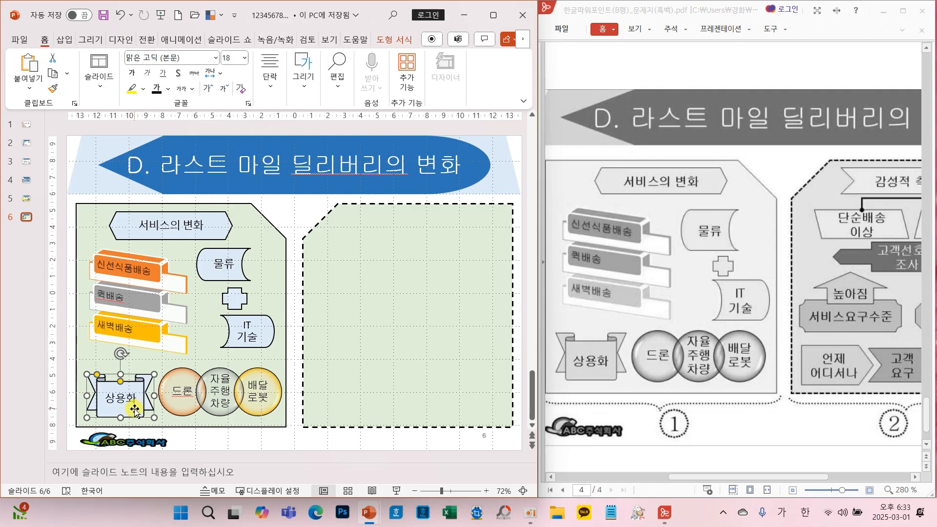
pyautogui.hotkey('ctrl', 'Left')
pyautogui.hotkey('ctrl', 'Left')
pyautogui.hotkey('ctrl', 'Left')
pyautogui.hotkey('ctrl', 'Left')
pyautogui.hotkey('ctrl', 'Left')
pyautogui.hotkey('ctrl', 'Left')
pyautogui.hotkey('ctrl', 'Left')
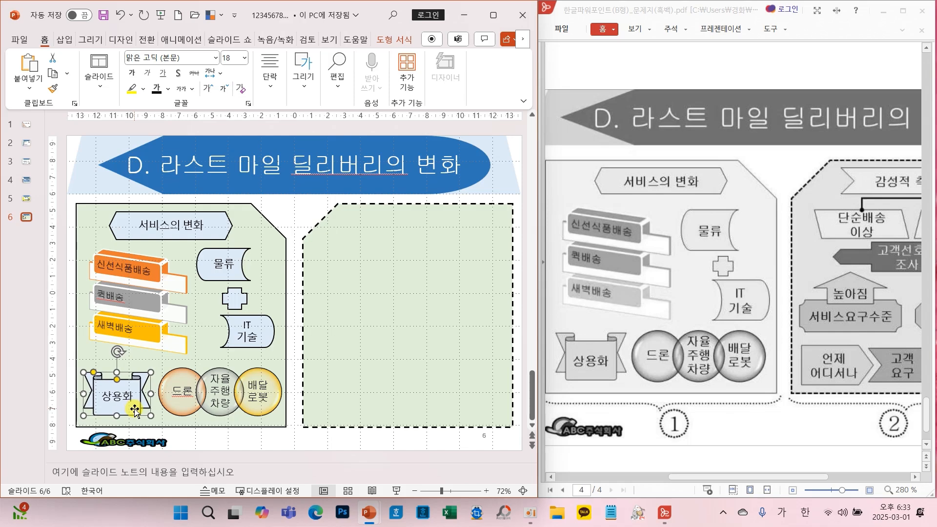
# Nudge the Venn SmartArt slightly left and down, closer to the 상용화 ribbon
pyautogui.click(169, 408)
pyautogui.click(174, 423)
pyautogui.press('Left')
pyautogui.press('Left')
pyautogui.press('Left')
pyautogui.press('Down')
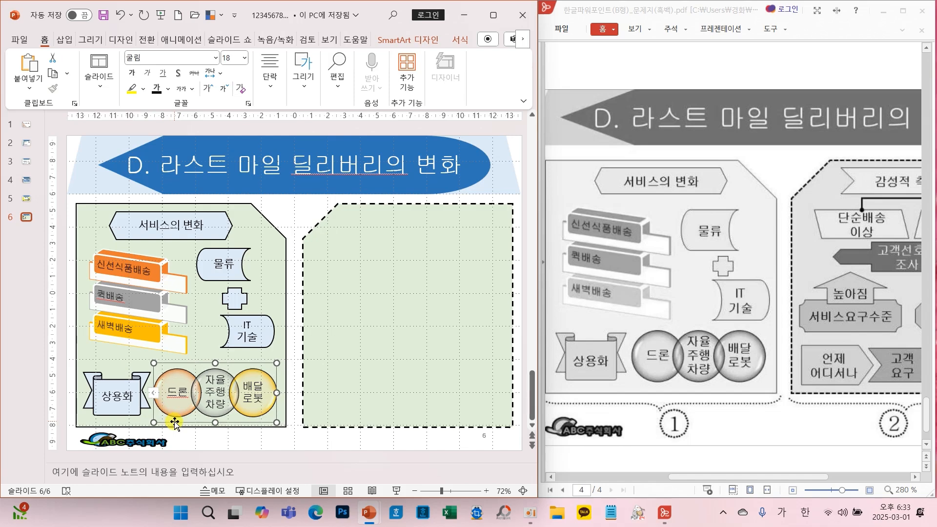
pyautogui.click(305, 448)
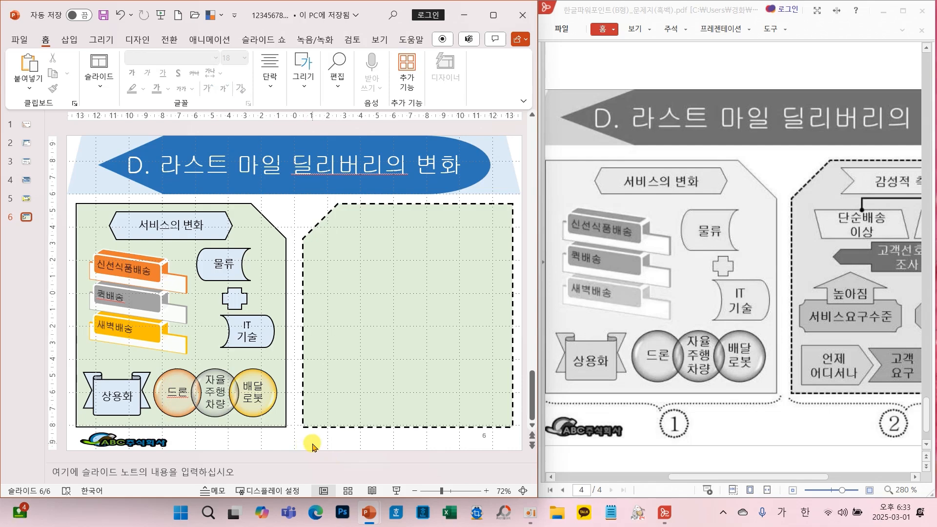
# Select every object in the left-hand shape set and change the font to 굴림
pyautogui.moveTo(312, 444); pyautogui.dragTo(64, 185)
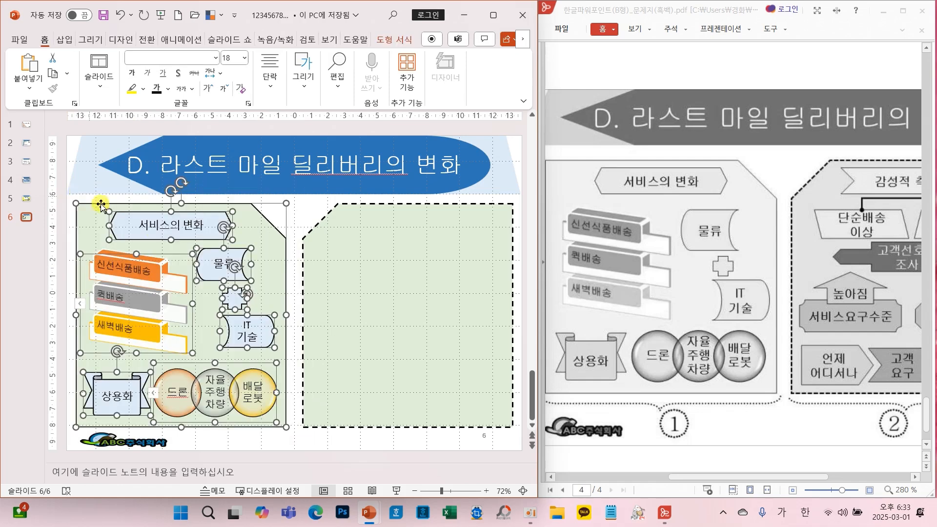
pyautogui.click(215, 57)
pyautogui.click(227, 175)
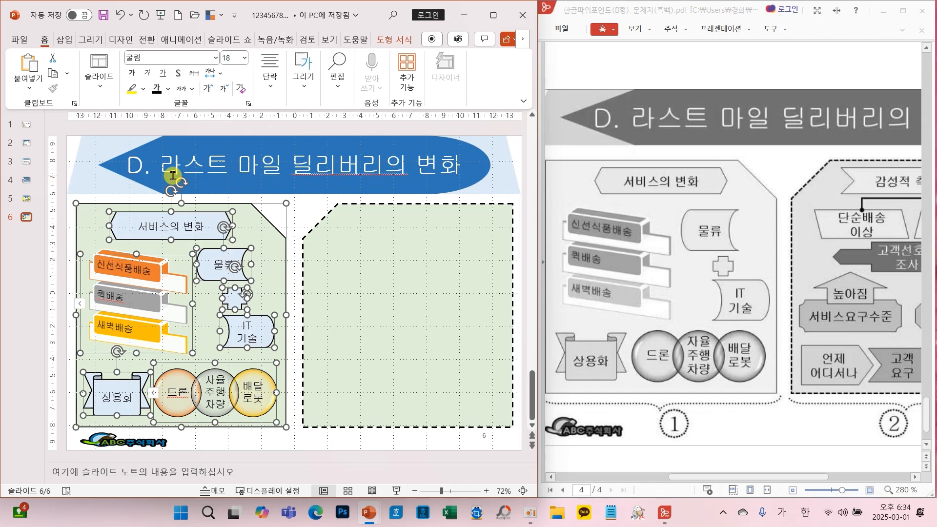
# Check the animation requirement in the question PDF and try applying the 나누기 entrance effect to the ungrouped left-hand objects
pyautogui.moveTo(684, 477); pyautogui.dragTo(591, 476)
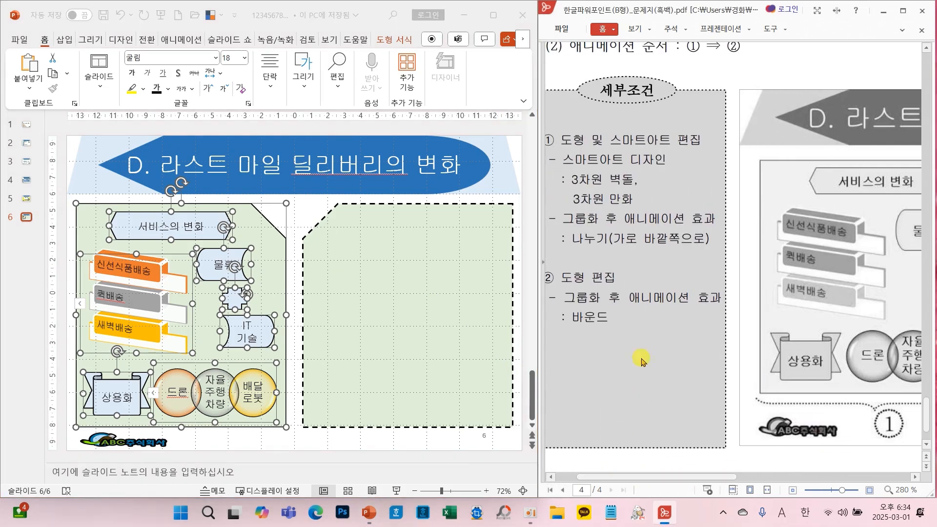
pyautogui.moveTo(555, 203); pyautogui.dragTo(732, 259)
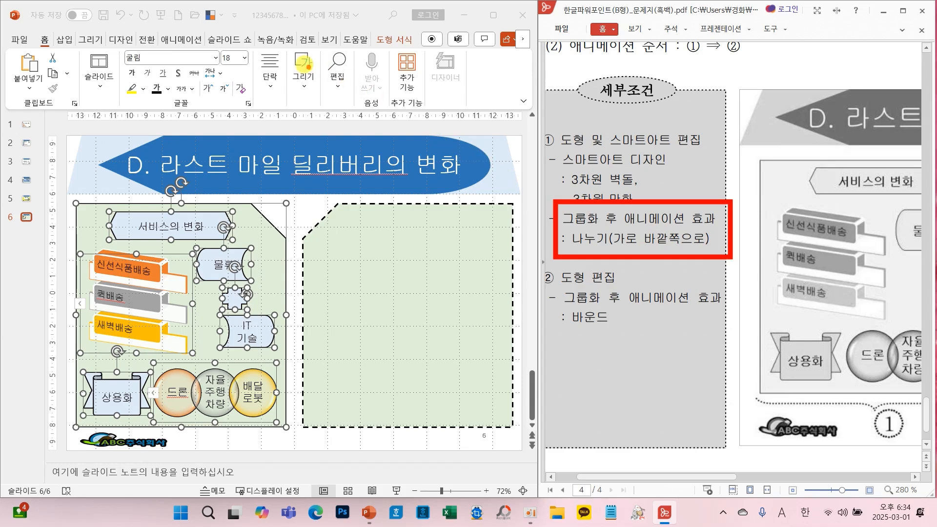
pyautogui.click(176, 40)
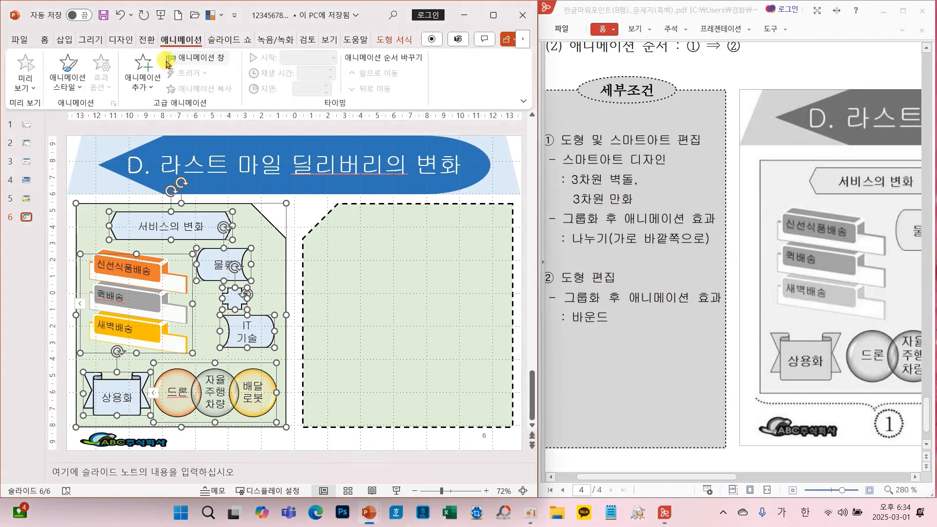
pyautogui.click(83, 87)
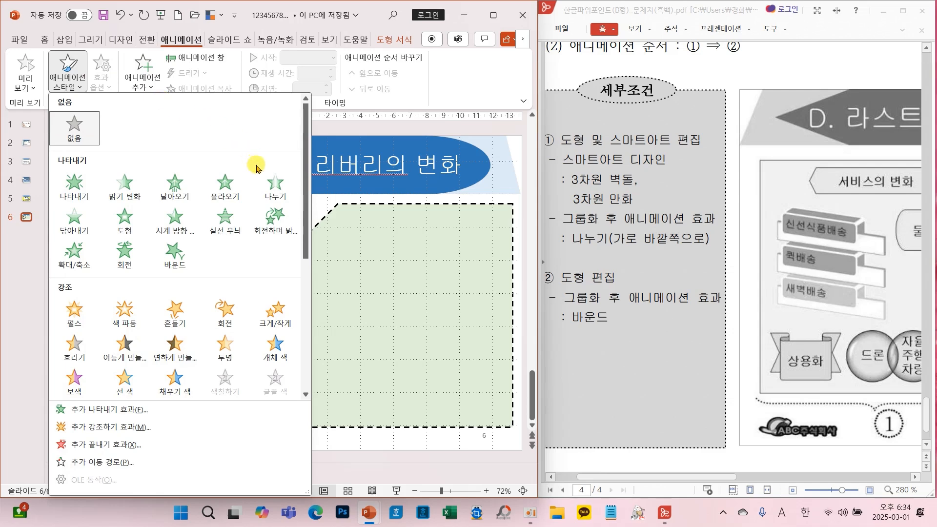
pyautogui.click(272, 188)
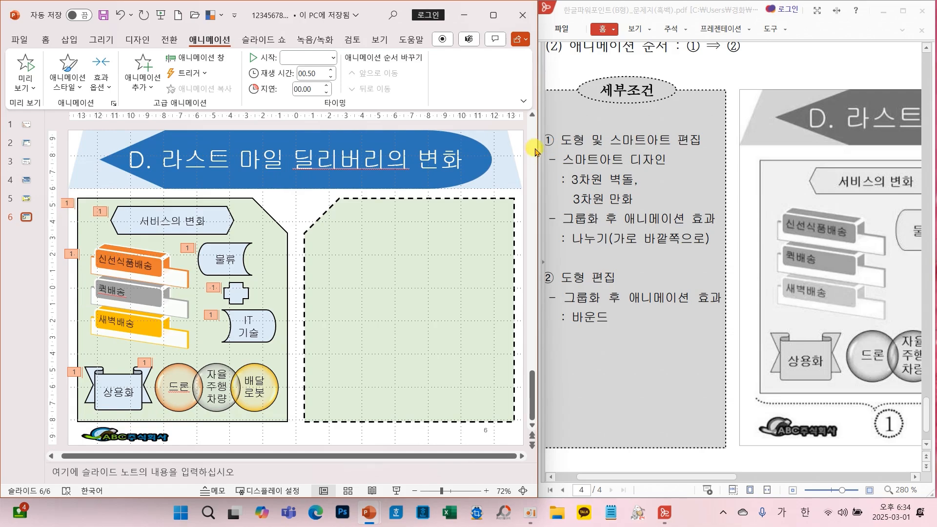
pyautogui.moveTo(538, 155); pyautogui.dragTo(849, 155)
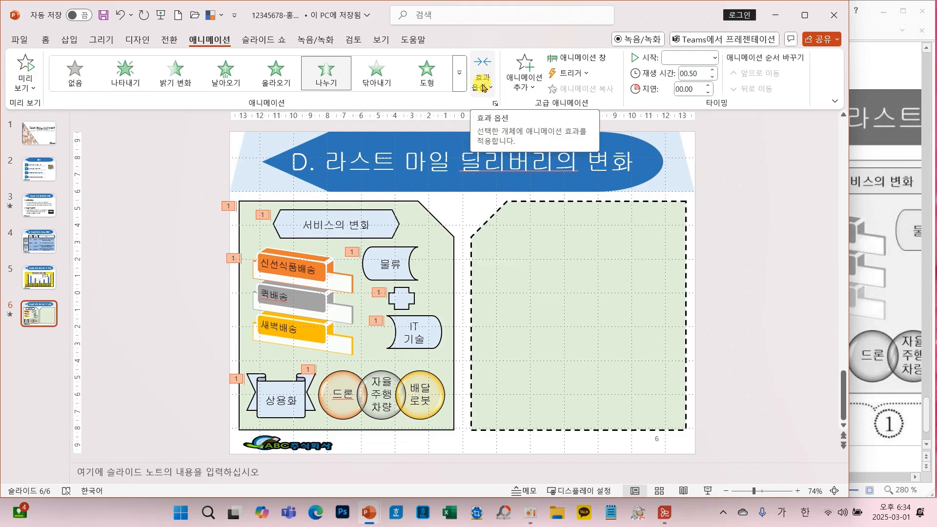
pyautogui.moveTo(849, 166); pyautogui.dragTo(538, 165)
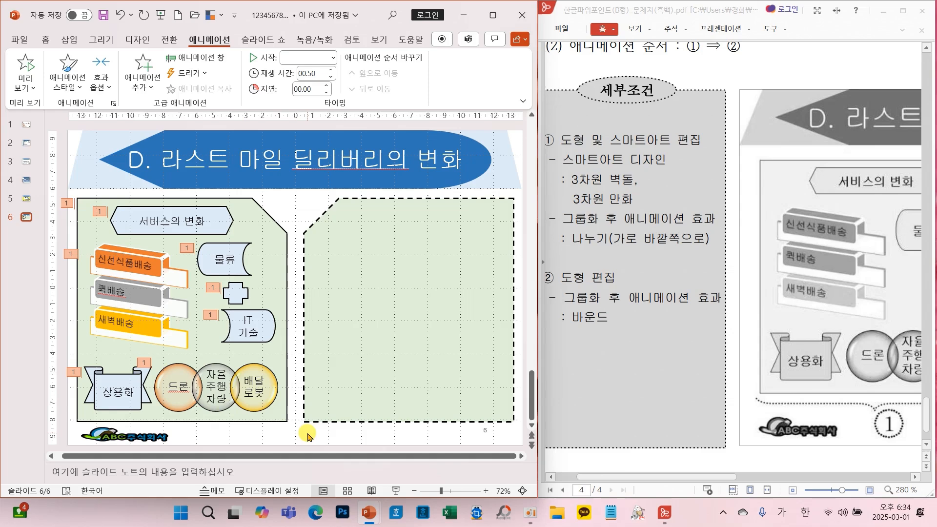
pyautogui.moveTo(315, 298); pyautogui.dragTo(355, 304)
pyautogui.moveTo(318, 353); pyautogui.dragTo(370, 342)
pyautogui.moveTo(359, 287)
pyautogui.mouseDown()
pyautogui.moveTo(362, 299)
pyautogui.moveTo(467, 318)
pyautogui.mouseUp()
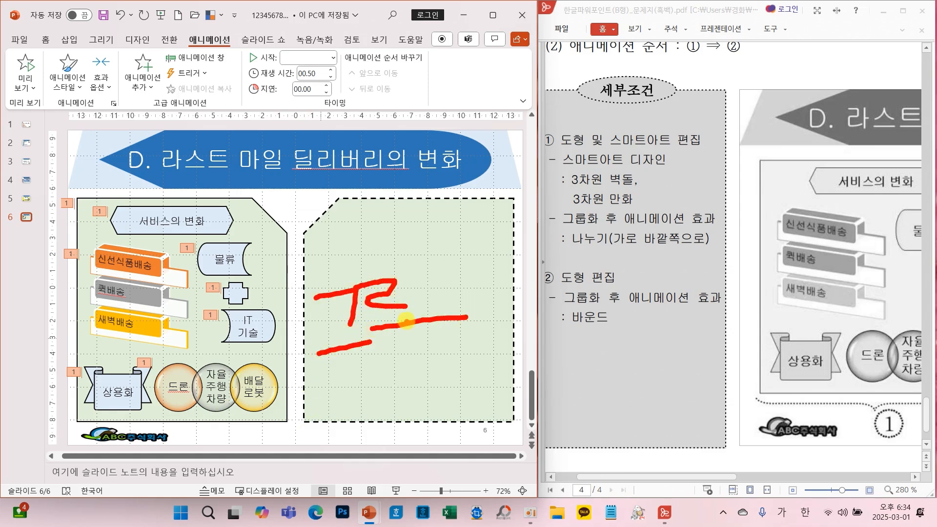
pyautogui.moveTo(401, 344)
pyautogui.mouseDown()
pyautogui.moveTo(437, 342)
pyautogui.moveTo(442, 357)
pyautogui.mouseUp()
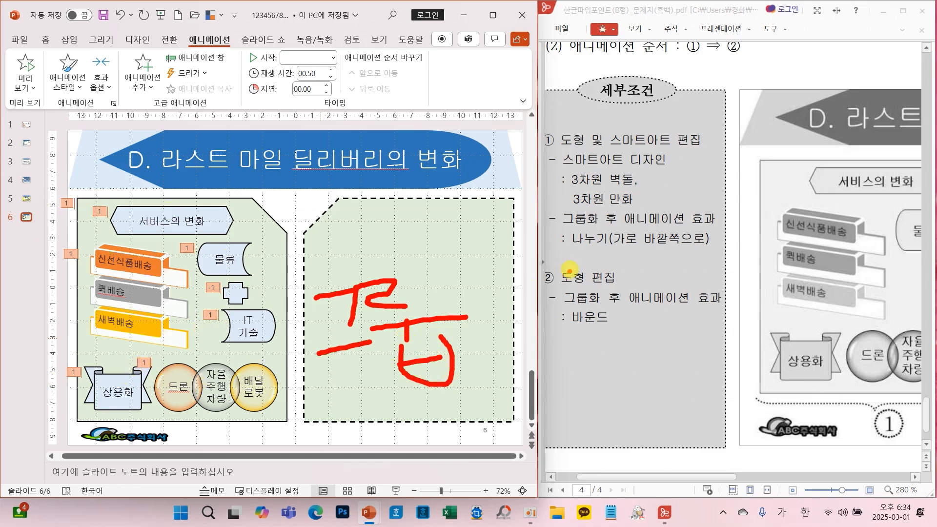
pyautogui.moveTo(604, 238)
pyautogui.mouseDown()
pyautogui.moveTo(541, 222)
pyautogui.moveTo(601, 242)
pyautogui.mouseUp()
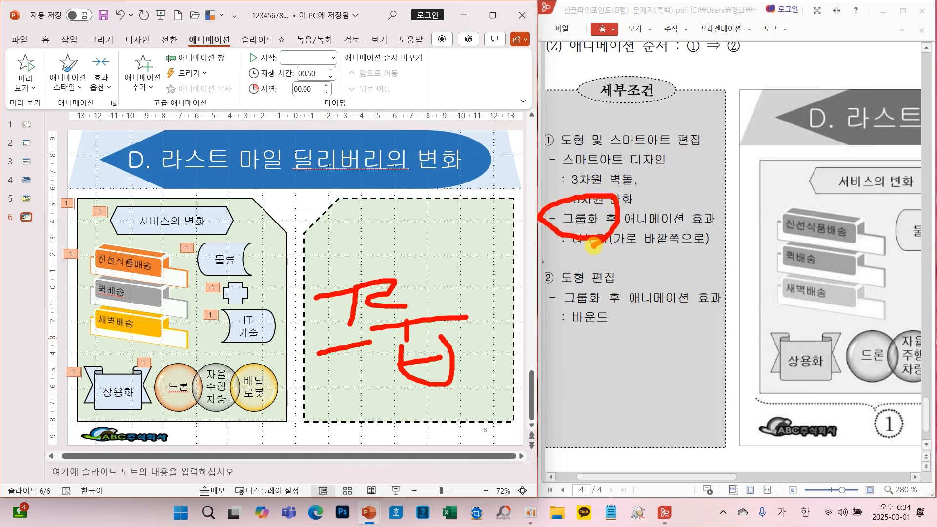
pyautogui.press('Escape')
# Select all the left-hand shapes and SmartArt graphics, including the background shape, and group them
pyautogui.click(287, 427)
pyautogui.moveTo(287, 427); pyautogui.dragTo(60, 183)
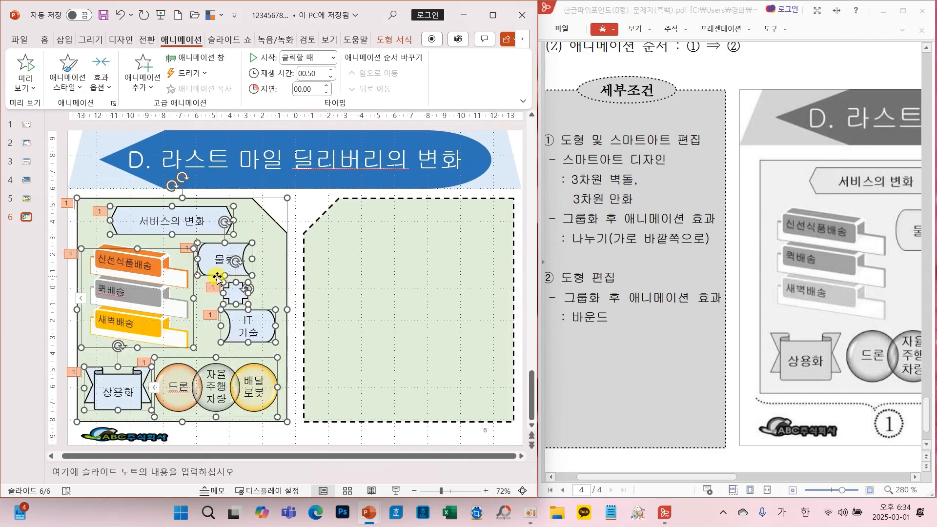
pyautogui.click(44, 39)
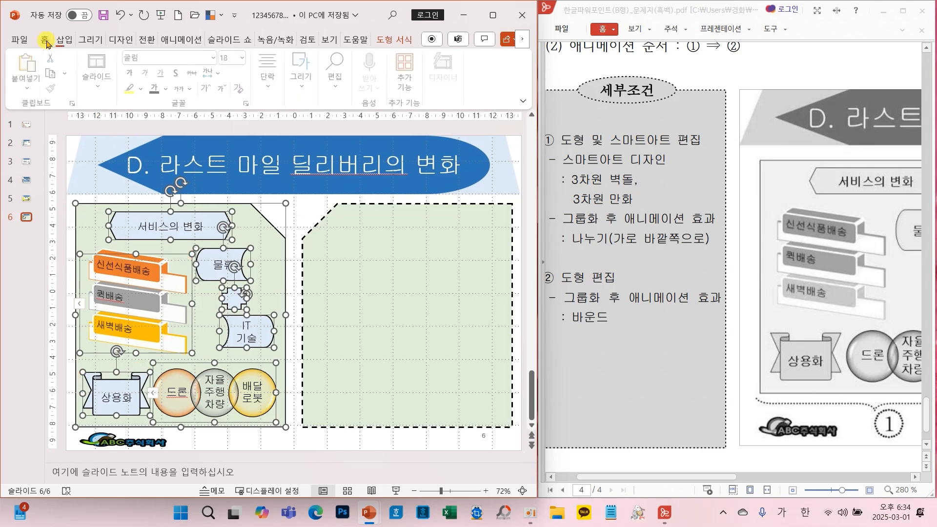
pyautogui.click(304, 69)
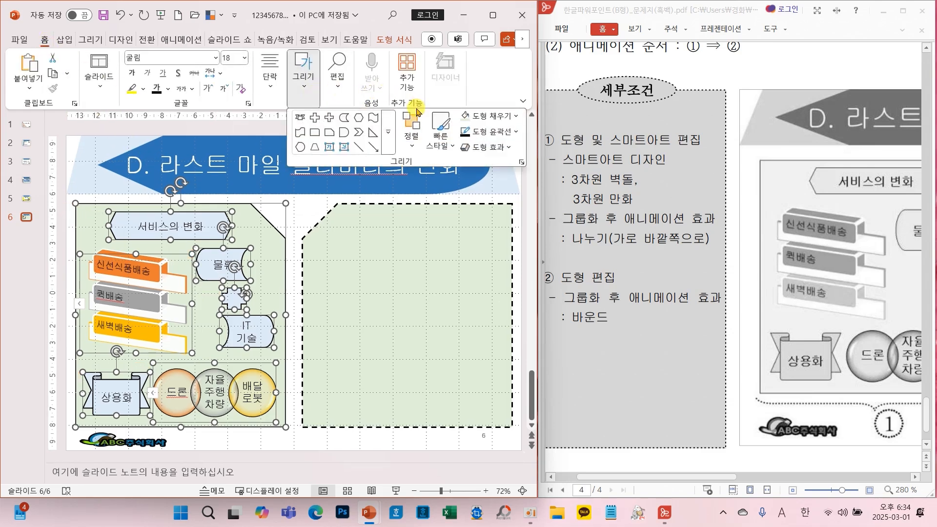
pyautogui.click(413, 124)
pyautogui.click(433, 276)
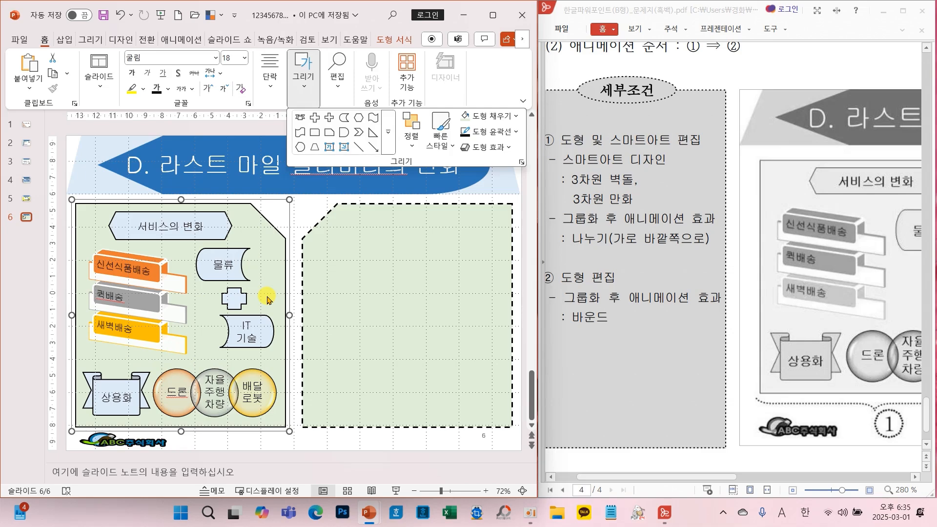
# Apply the 나누기 entrance animation to the grouped left-hand objects and set its direction to 가로 바깥쪽으로
pyautogui.click(181, 39)
pyautogui.click(68, 74)
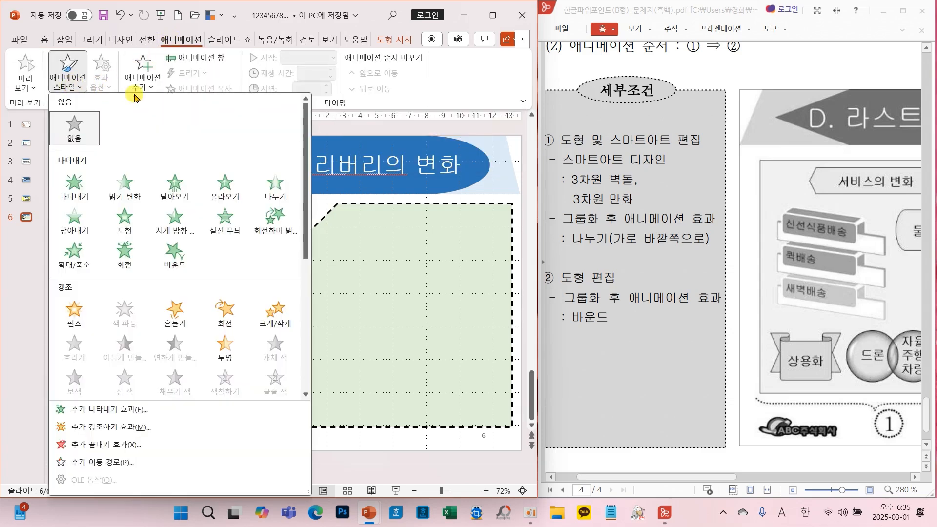
pyautogui.click(270, 183)
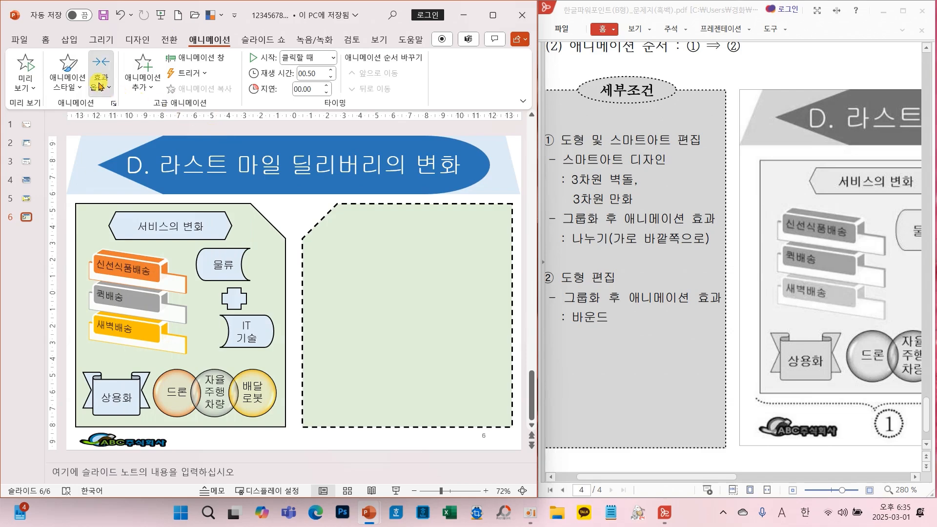
pyautogui.click(101, 78)
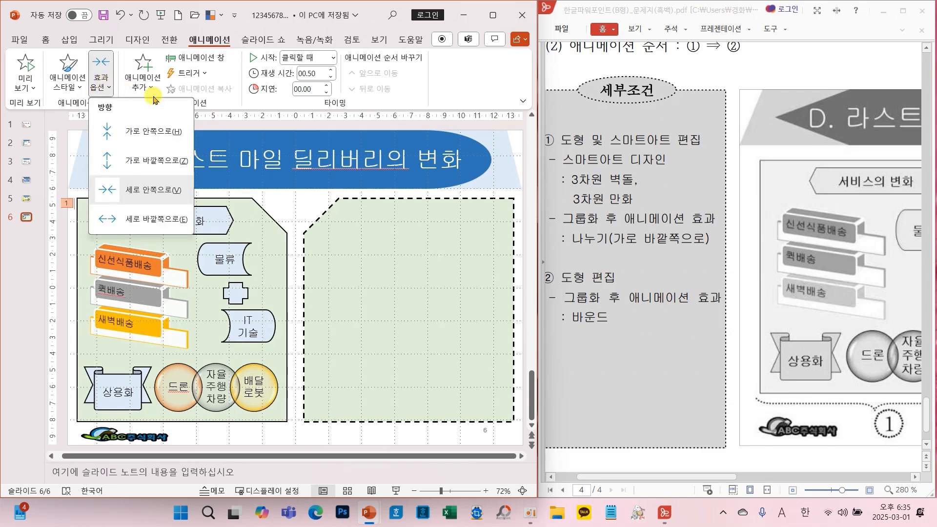
pyautogui.click(162, 166)
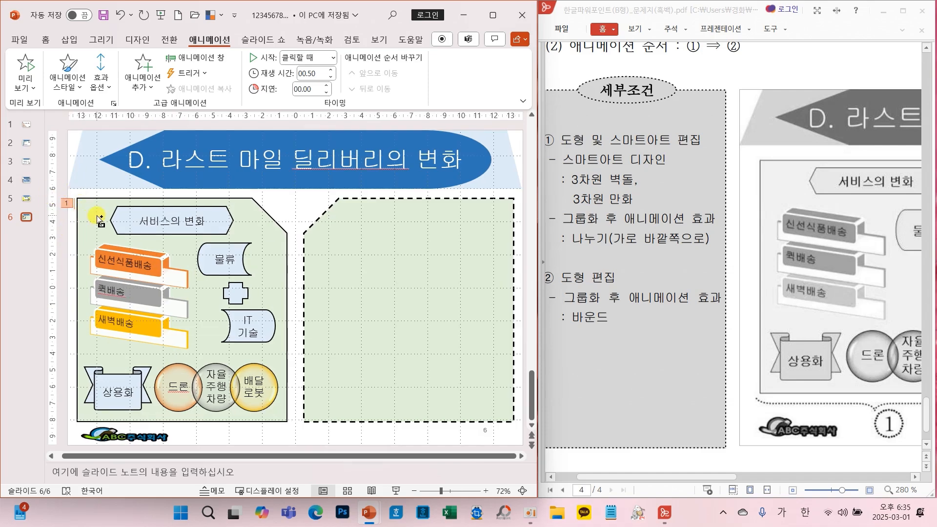
pyautogui.moveTo(92, 215)
pyautogui.mouseDown()
pyautogui.moveTo(30, 179)
pyautogui.moveTo(72, 216)
pyautogui.mouseUp()
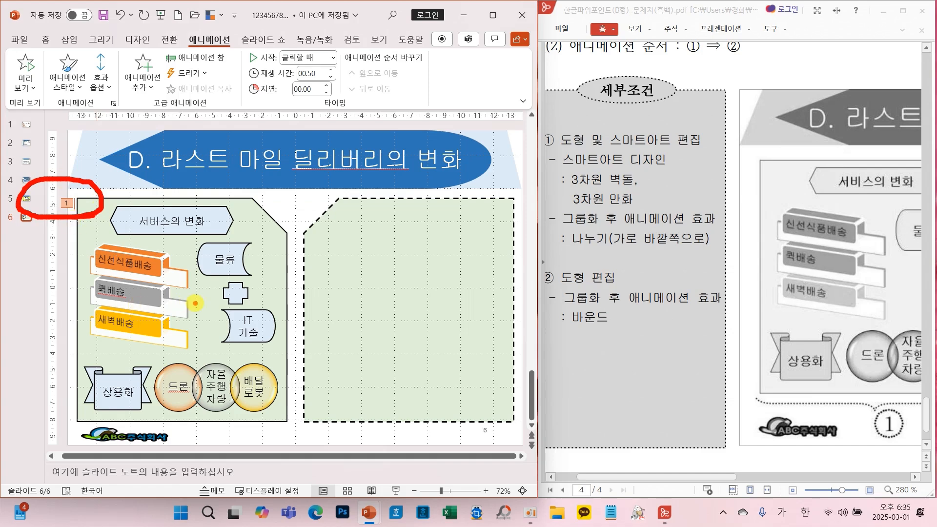
# Save the presentation and bring up the ② shape set for slide 6 in the question PDF
pyautogui.click(104, 15)
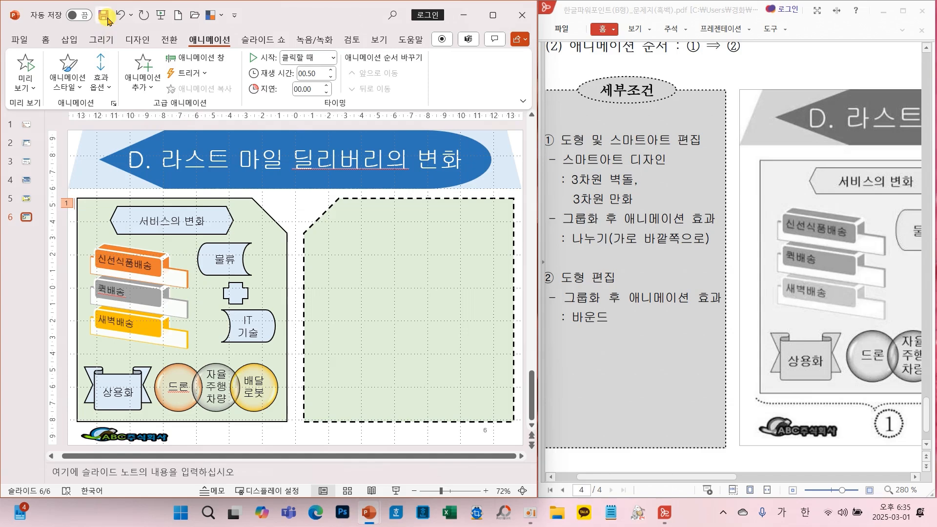
pyautogui.click(622, 477)
pyautogui.moveTo(622, 476); pyautogui.dragTo(812, 488)
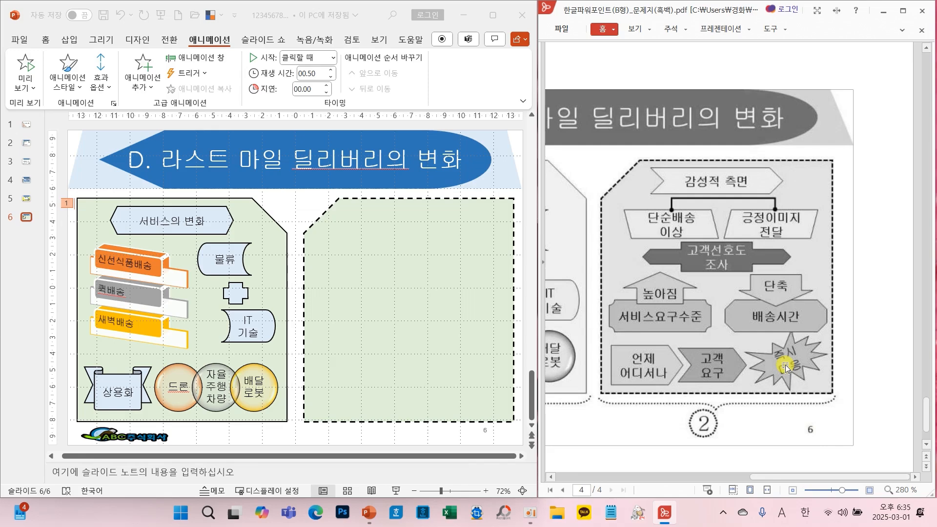
# Open the full shape gallery to pick a shape for slide 6's right-hand shape set
pyautogui.click(48, 43)
pyautogui.click(46, 41)
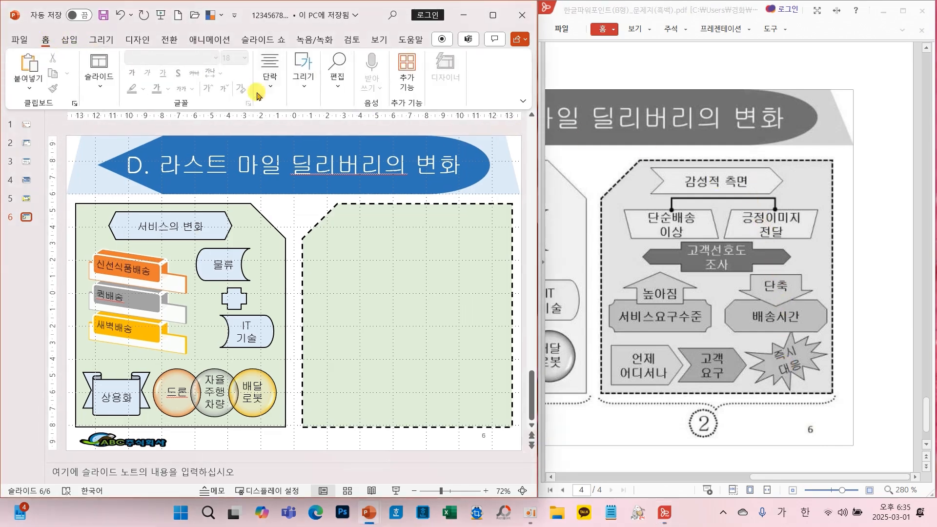
pyautogui.click(303, 76)
pyautogui.click(394, 145)
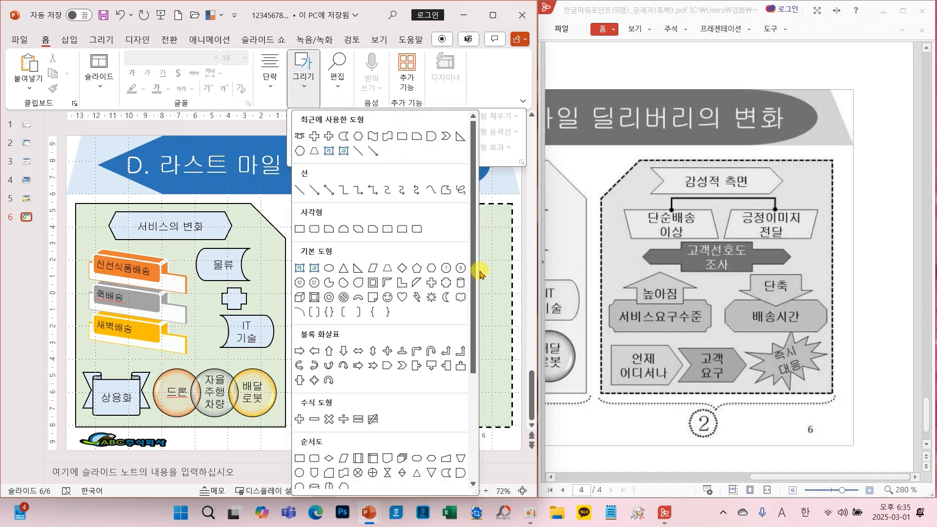